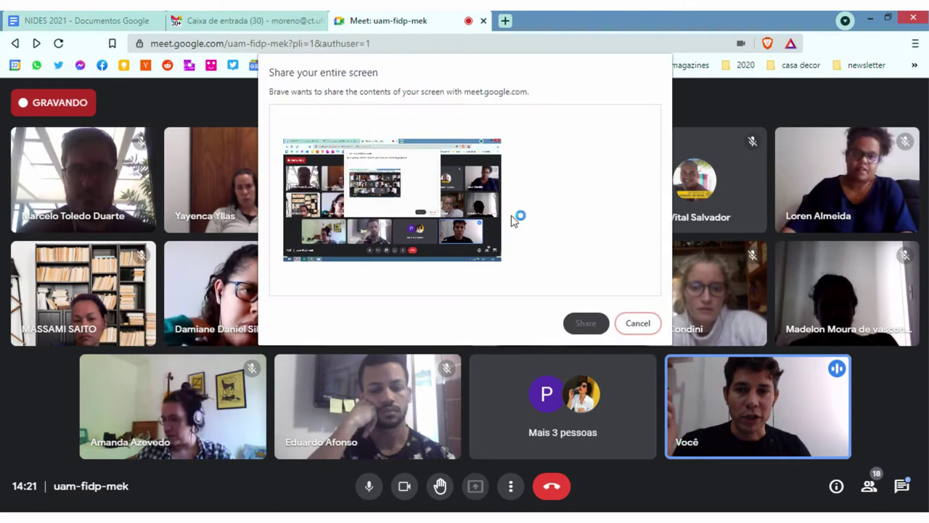
# Share the entire screen with the participants of the Meet call
pyautogui.click(450, 210)
pyautogui.click(577, 312)
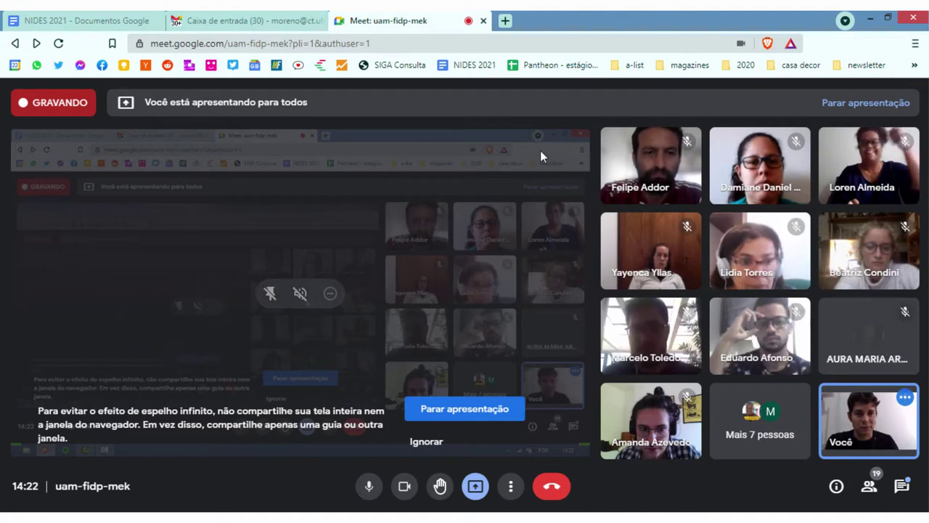
# Publish the NIDES 2021 document to the web and copy its public link
pyautogui.click(101, 20)
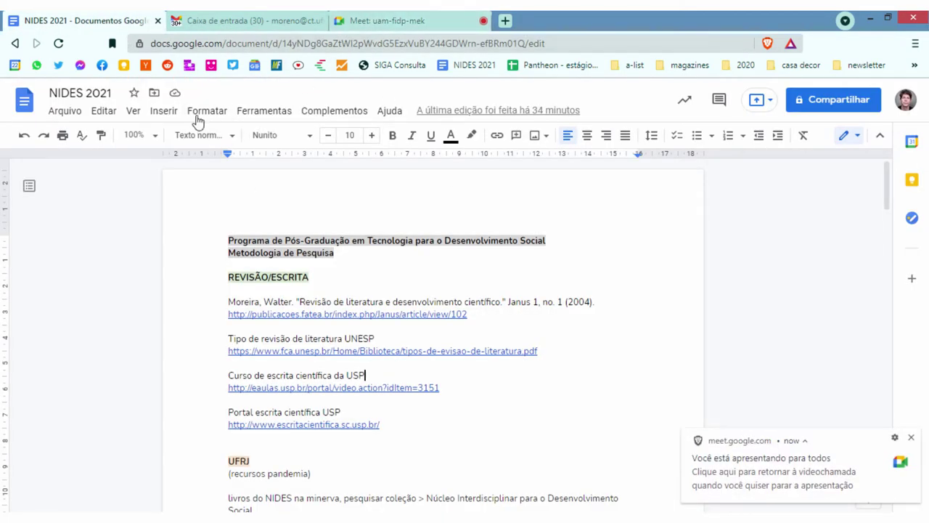
pyautogui.click(64, 114)
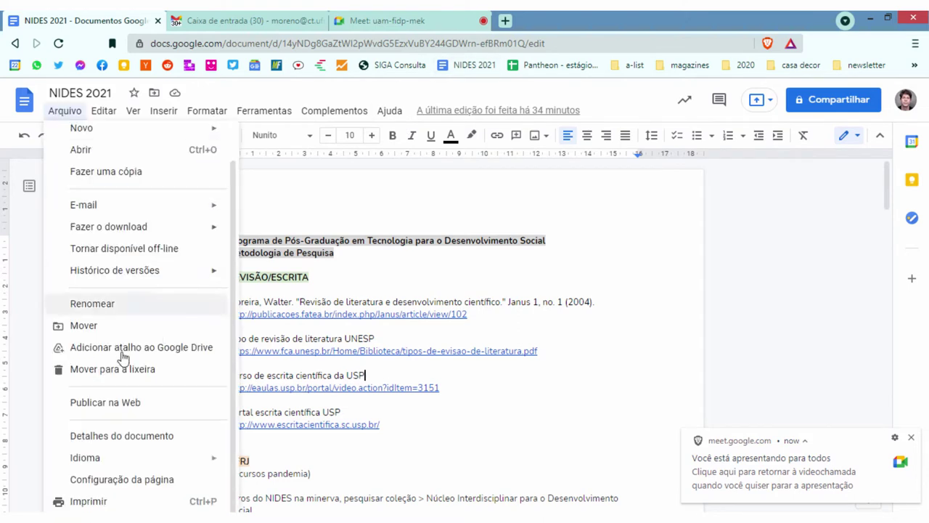
pyautogui.click(128, 404)
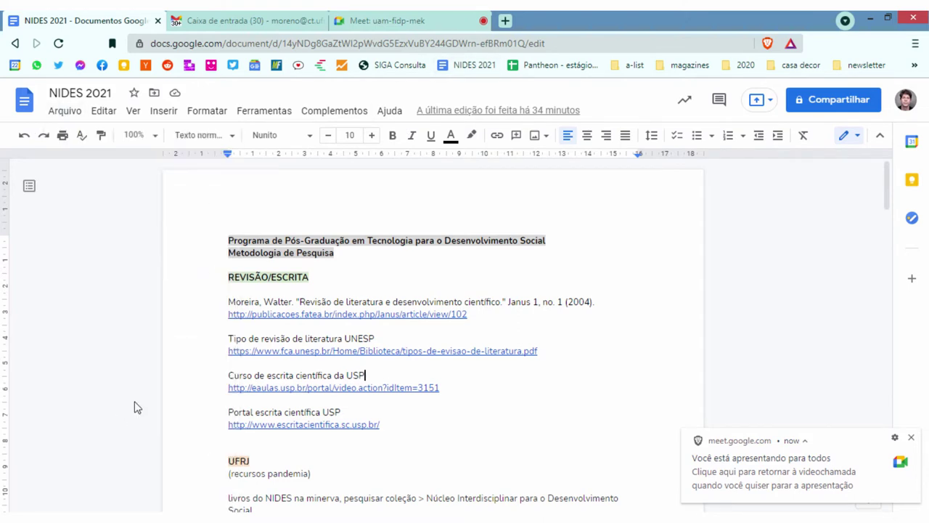
pyautogui.click(913, 437)
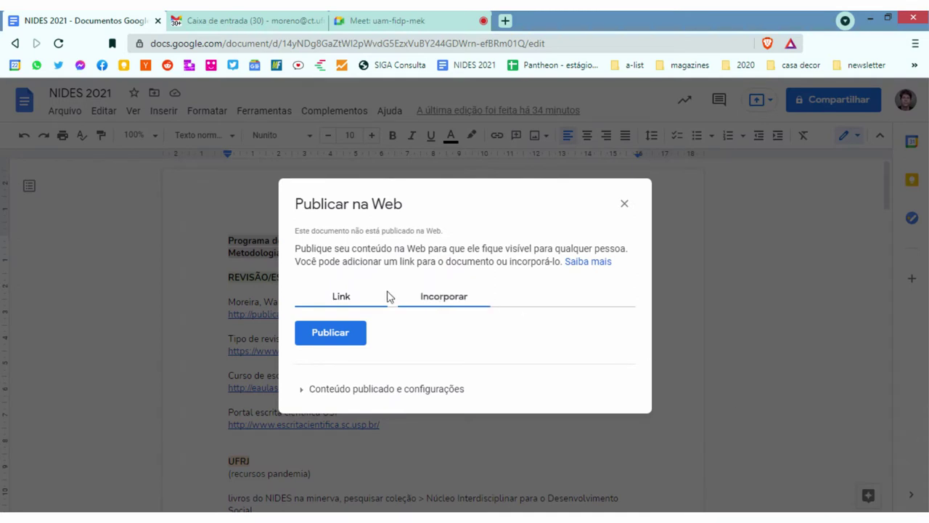
pyautogui.click(338, 334)
pyautogui.click(531, 120)
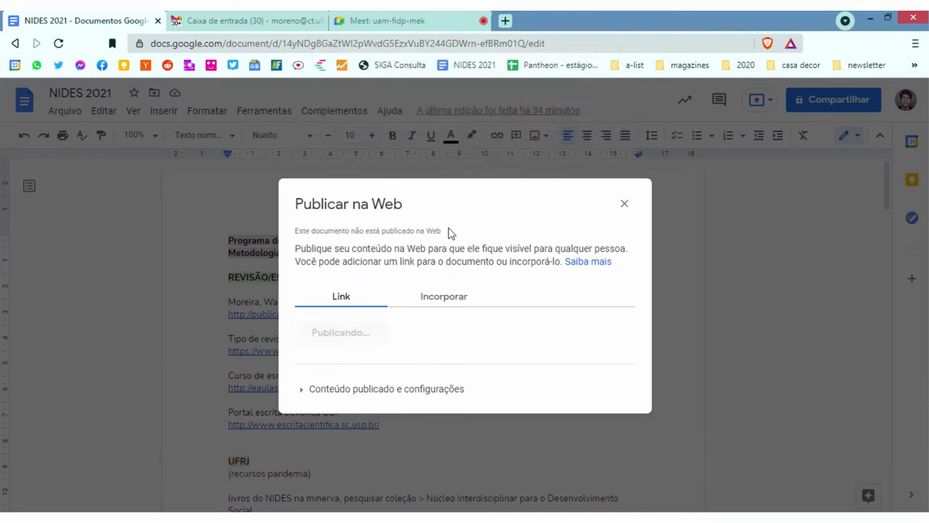
pyautogui.rightClick(497, 295)
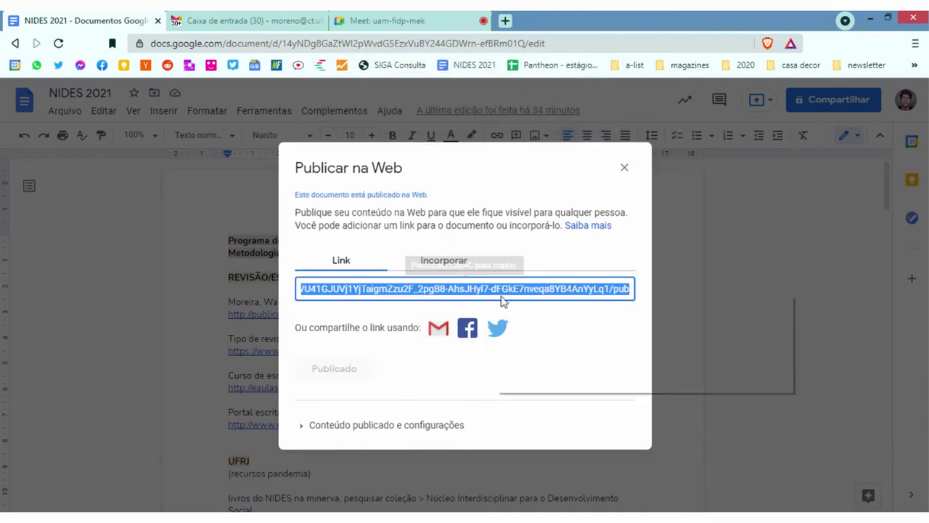
pyautogui.click(529, 306)
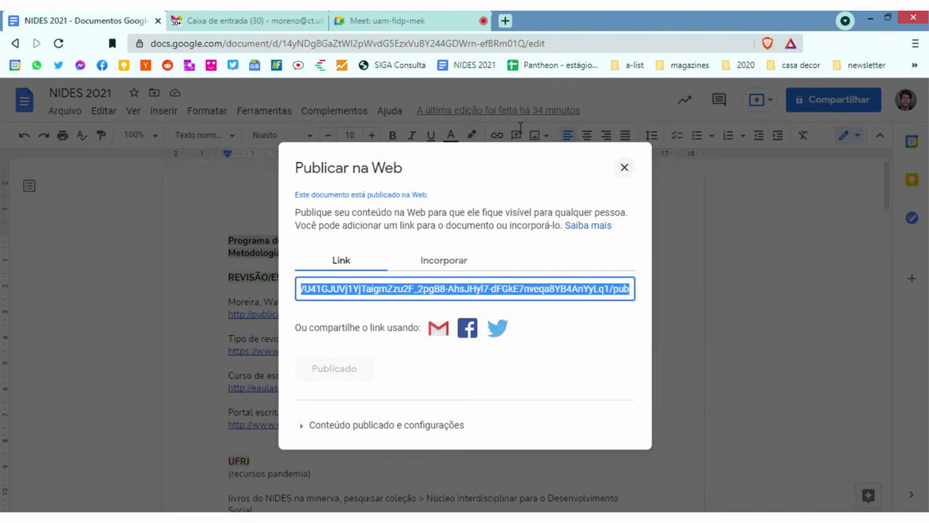
# Return to the Meet call and send the published document's link in the call chat
pyautogui.click(411, 22)
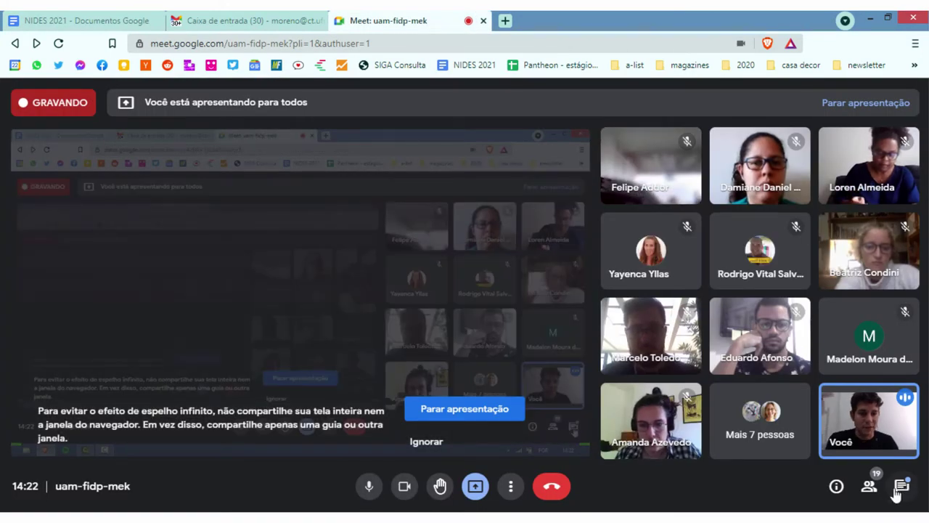
pyautogui.click(901, 484)
pyautogui.click(745, 438)
pyautogui.hotkey('ctrl', 'v')
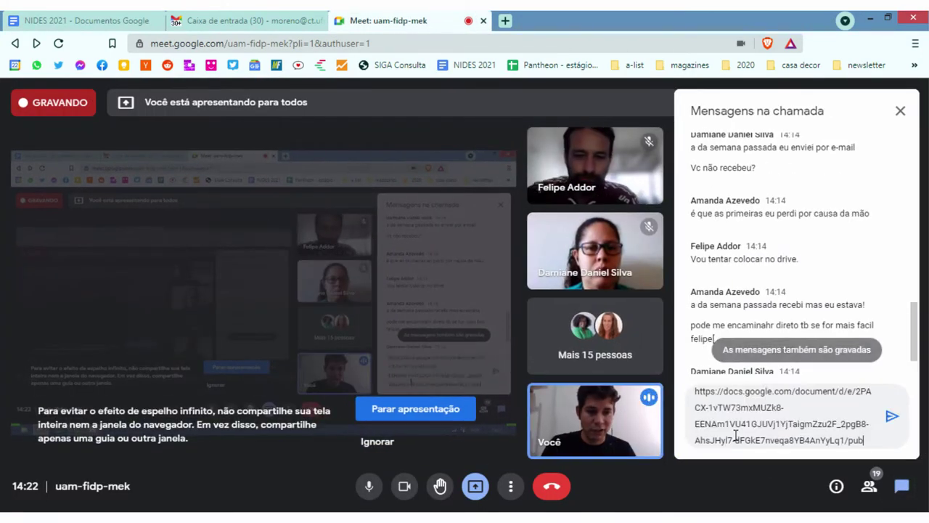
pyautogui.click(891, 416)
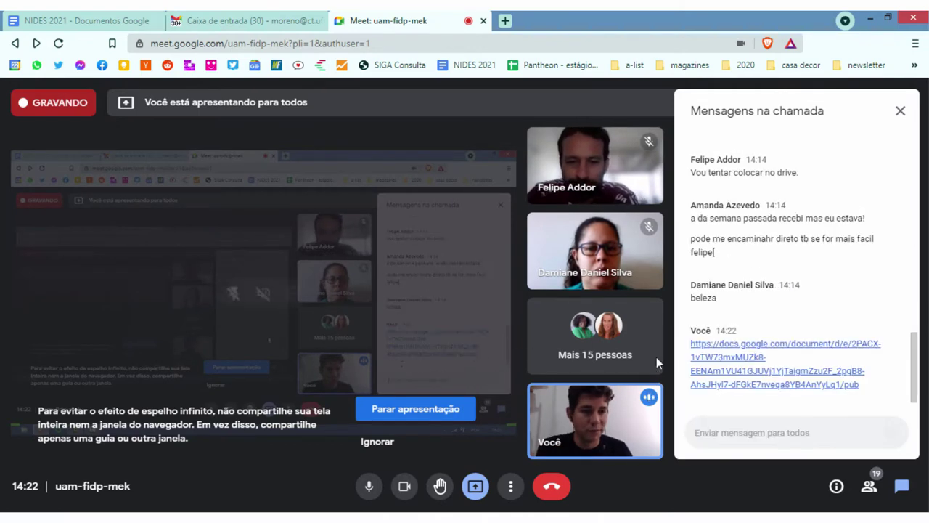
# Go back to the NIDES 2021 document and open the Janus article link under REVISÃO/ESCRITA
pyautogui.click(85, 21)
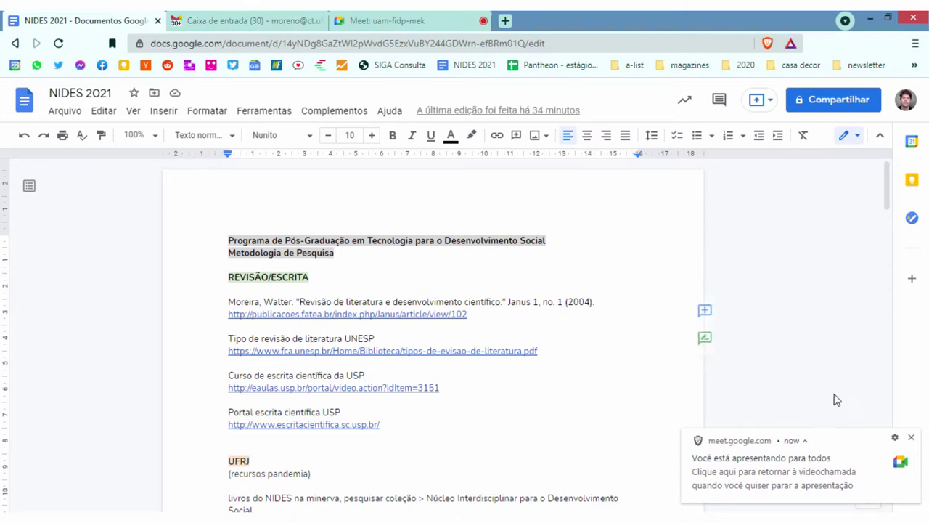
pyautogui.click(912, 440)
pyautogui.scroll(-1, 319, 260)
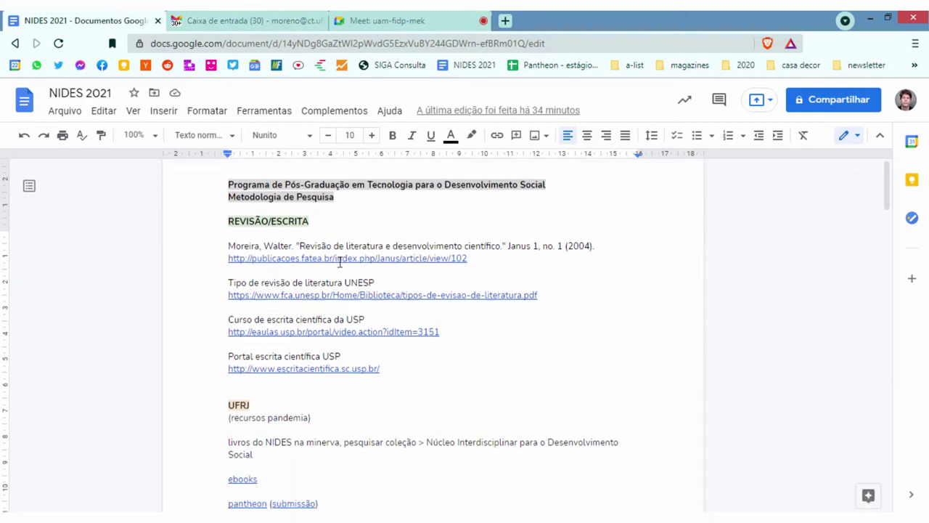
pyautogui.scroll(1, 319, 260)
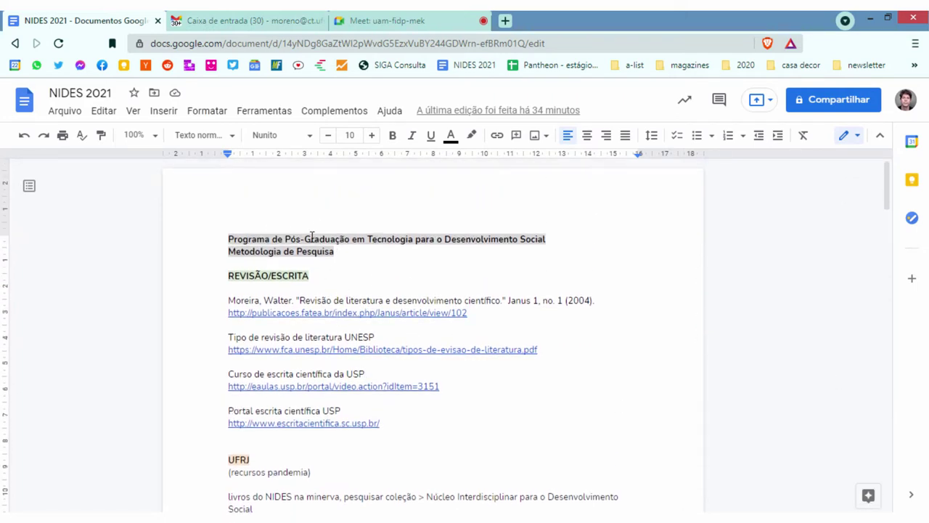
pyautogui.scroll(-1, 290, 238)
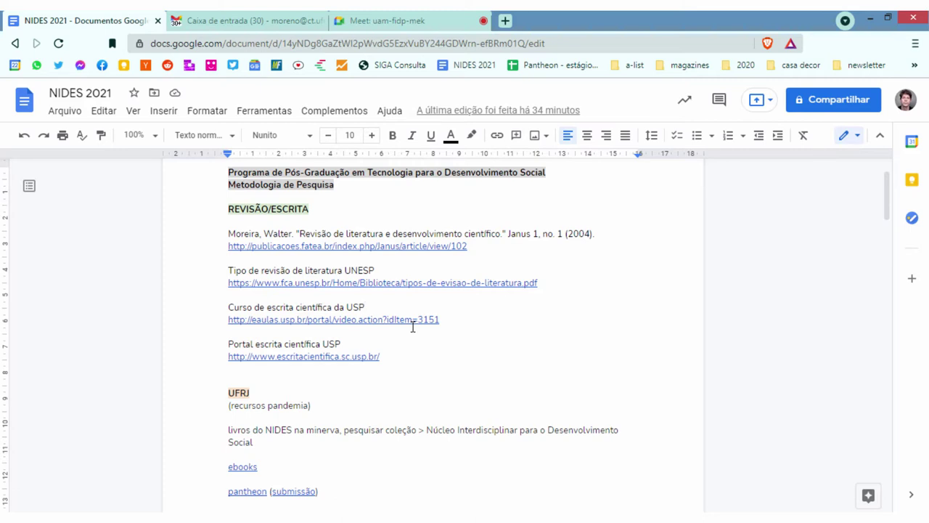
pyautogui.click(410, 246)
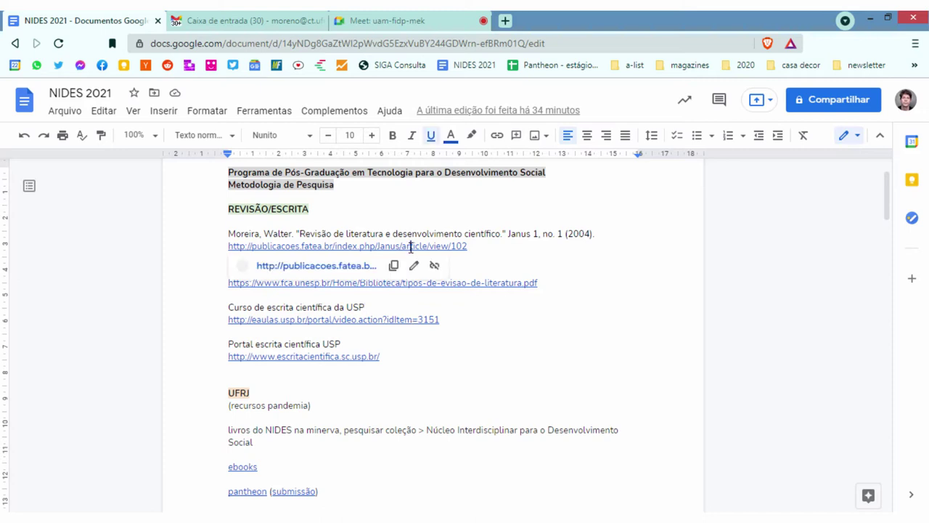
pyautogui.click(316, 265)
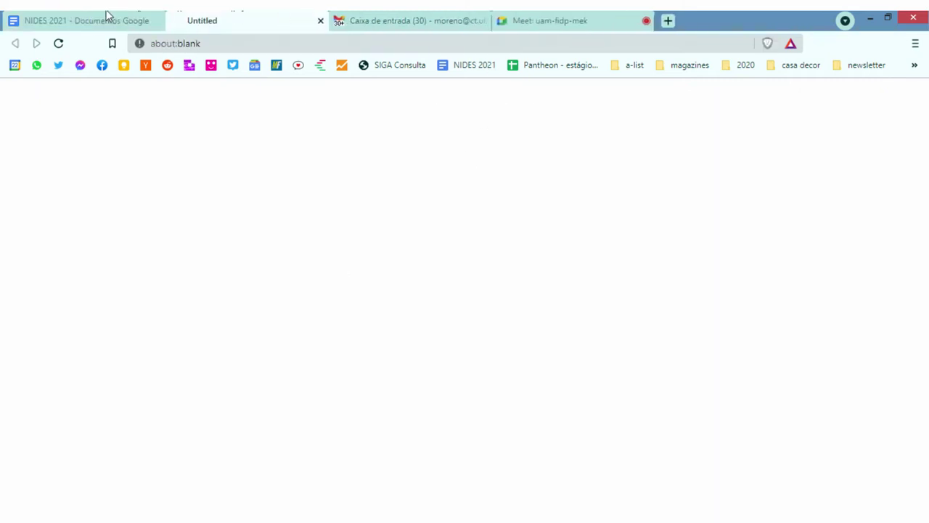
# Open the UNESP literature review types PDF from its link in the NIDES 2021 document
pyautogui.click(108, 16)
pyautogui.click(504, 283)
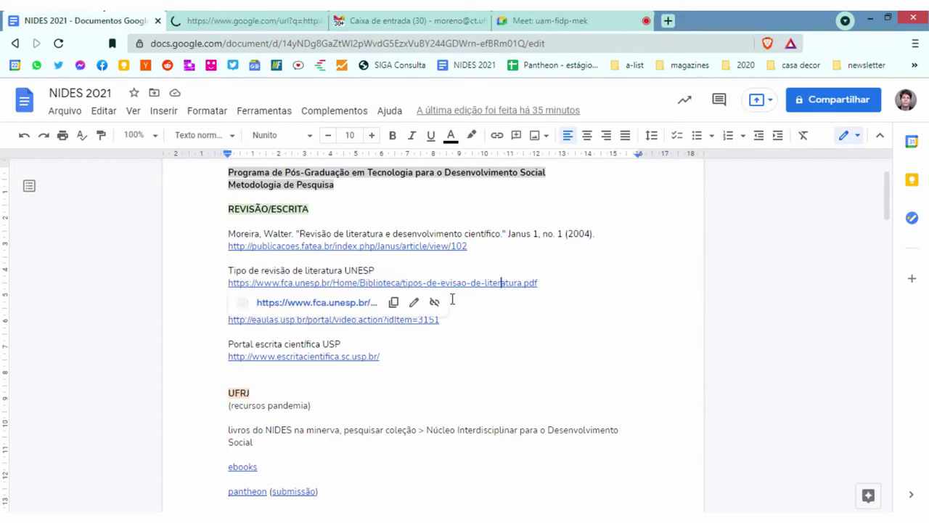
pyautogui.click(365, 305)
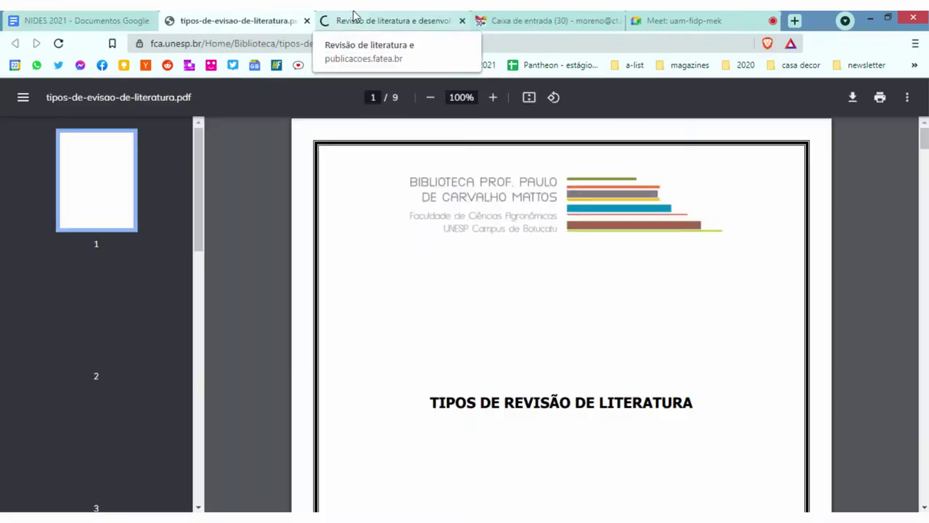
# Examine the review types listed in tipos-de-evisao-de-literatura.pdf and read on to the section on mapping studies
pyautogui.scroll(-1, 502, 312)
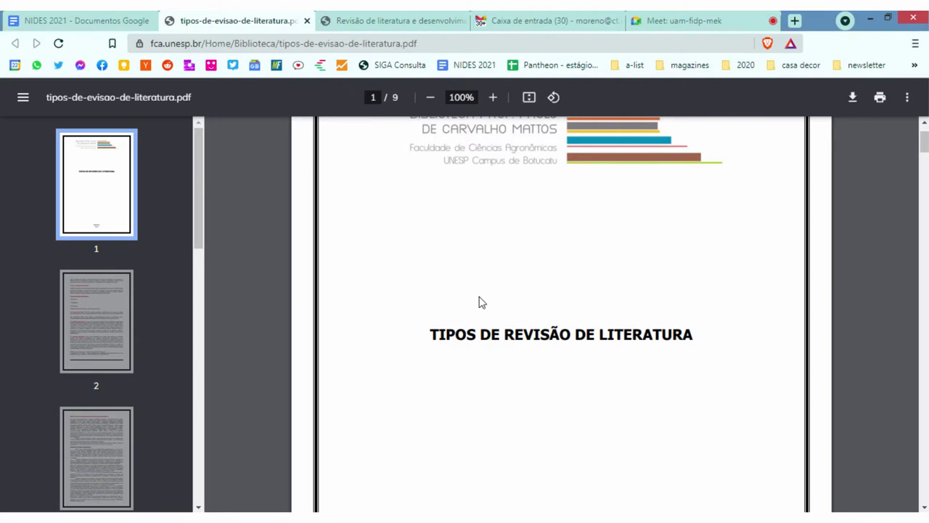
pyautogui.scroll(-7, 481, 302)
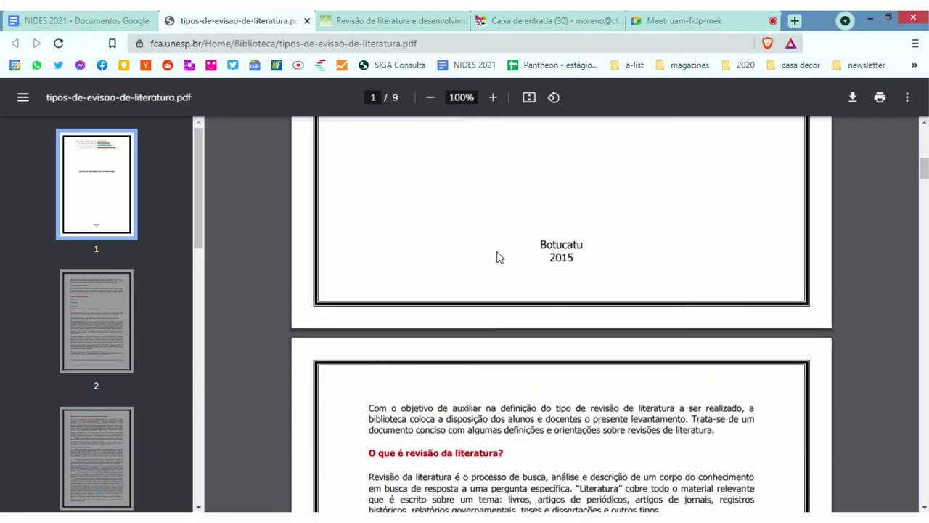
pyautogui.scroll(-5, 499, 256)
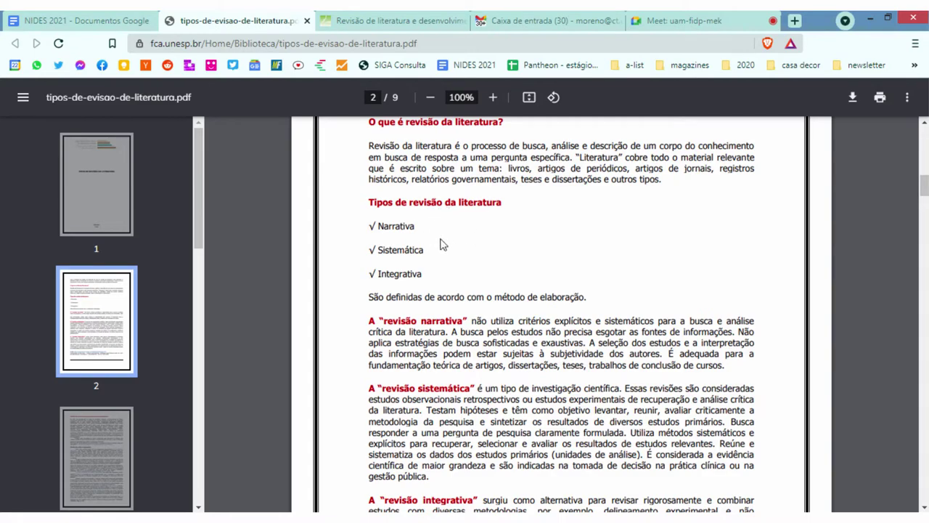
pyautogui.moveTo(385, 225); pyautogui.dragTo(406, 246)
pyautogui.click(436, 281)
pyautogui.scroll(-10, 491, 319)
pyautogui.scroll(-10, 490, 320)
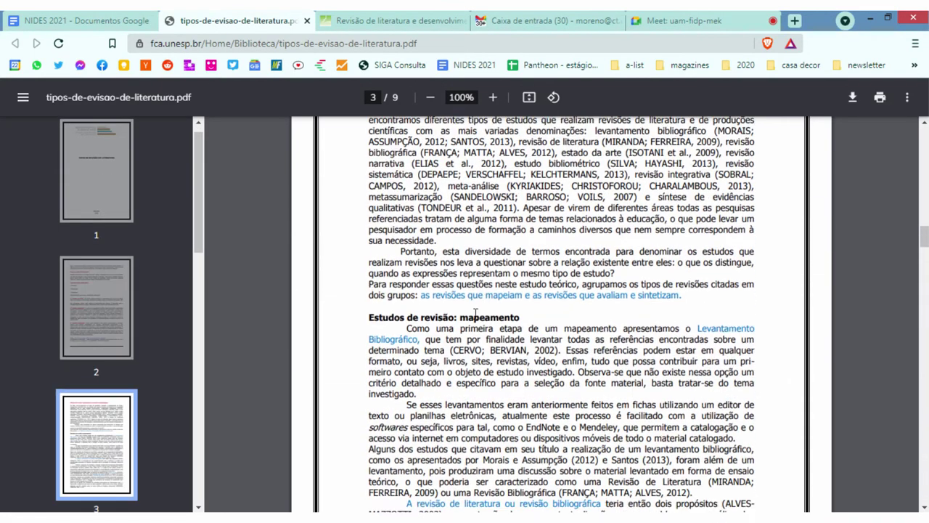
# Examine the title, abstract and publication details on the Janus literature review article page
pyautogui.click(377, 21)
pyautogui.scroll(-3, 400, 224)
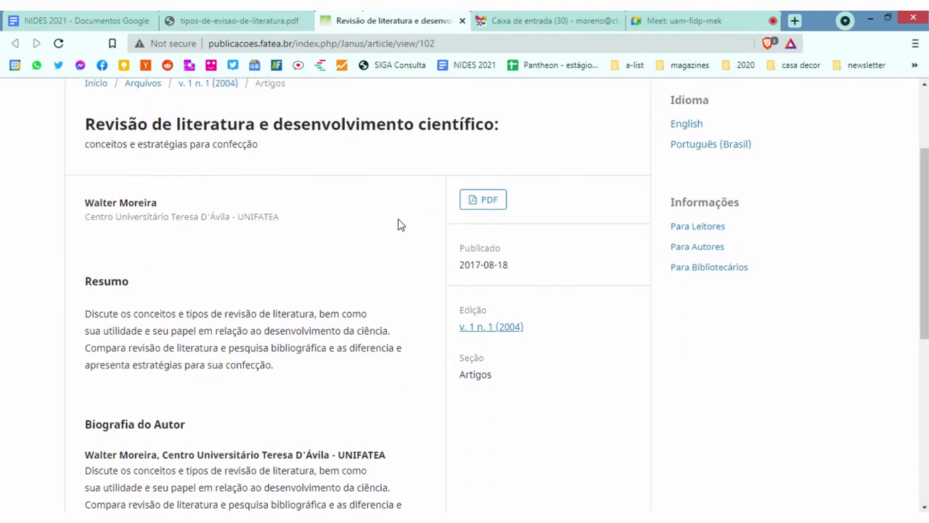
pyautogui.scroll(3, 397, 218)
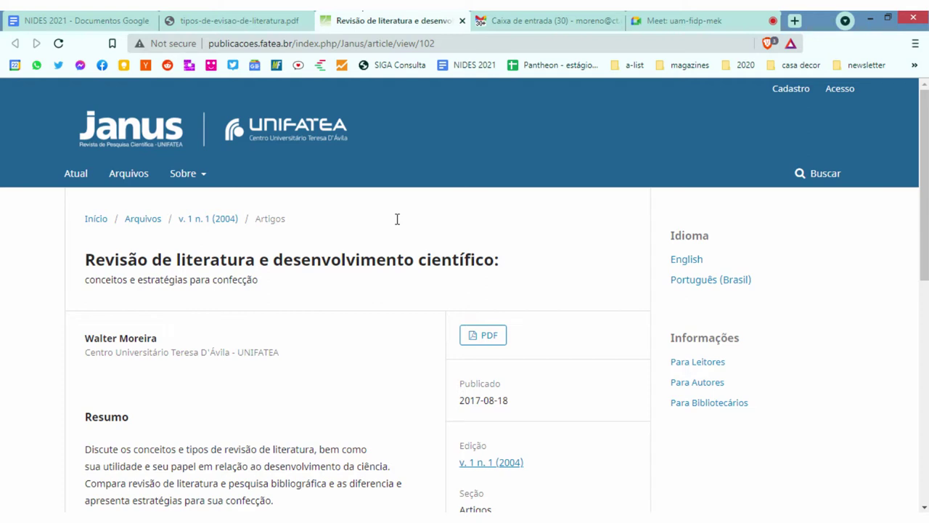
pyautogui.scroll(-1, 385, 308)
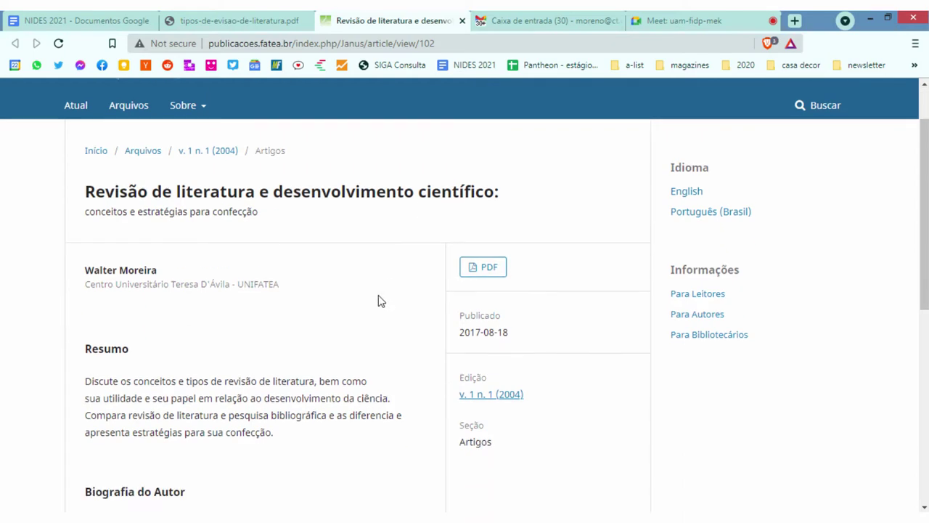
# Return to the NIDES 2021 document and open the link to the USP scientific writing course
pyautogui.click(301, 16)
pyautogui.click(101, 16)
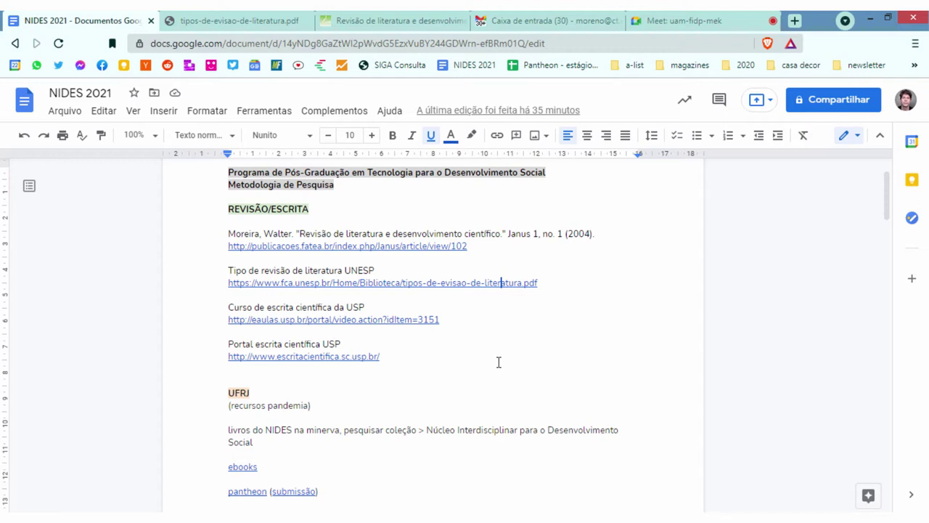
pyautogui.click(403, 320)
pyautogui.hotkey('ctrl', '+')
pyautogui.hotkey('ctrl', '+')
pyautogui.hotkey('ctrl', '+')
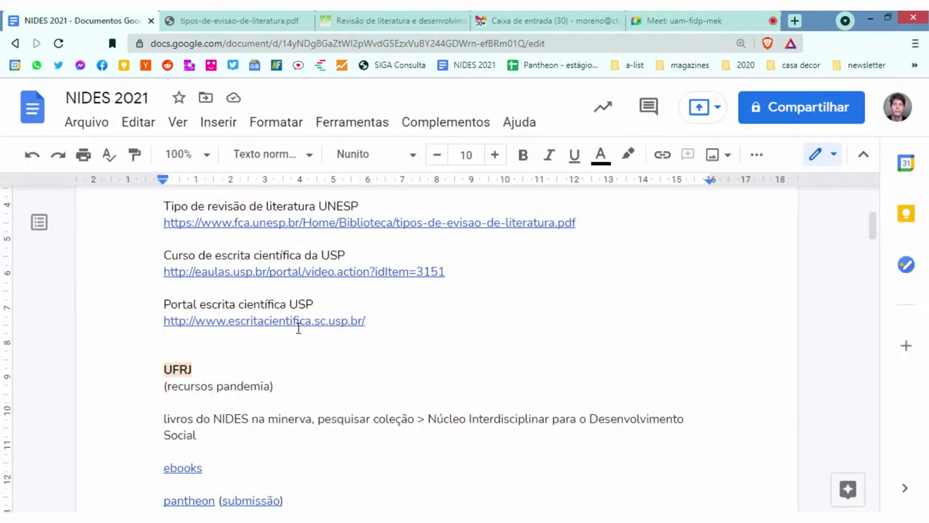
pyautogui.click(296, 320)
pyautogui.click(496, 276)
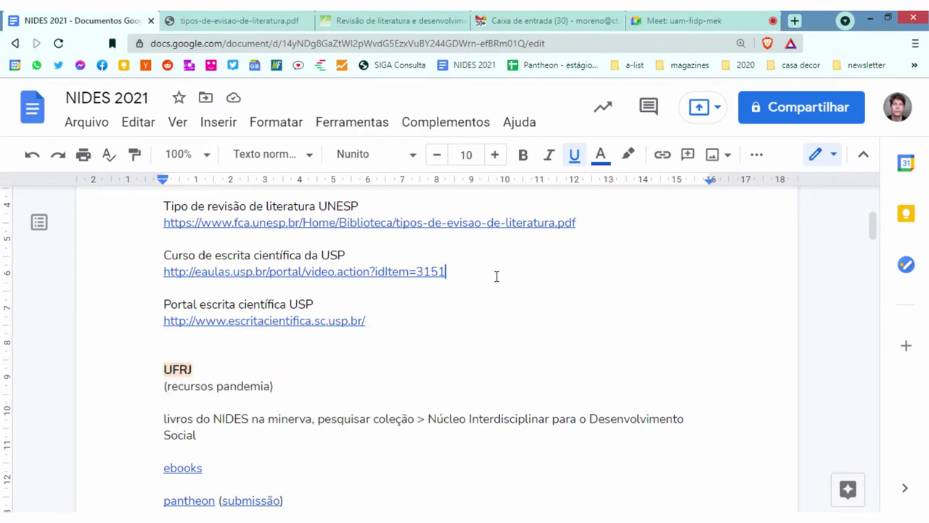
pyautogui.click(381, 268)
pyautogui.click(327, 300)
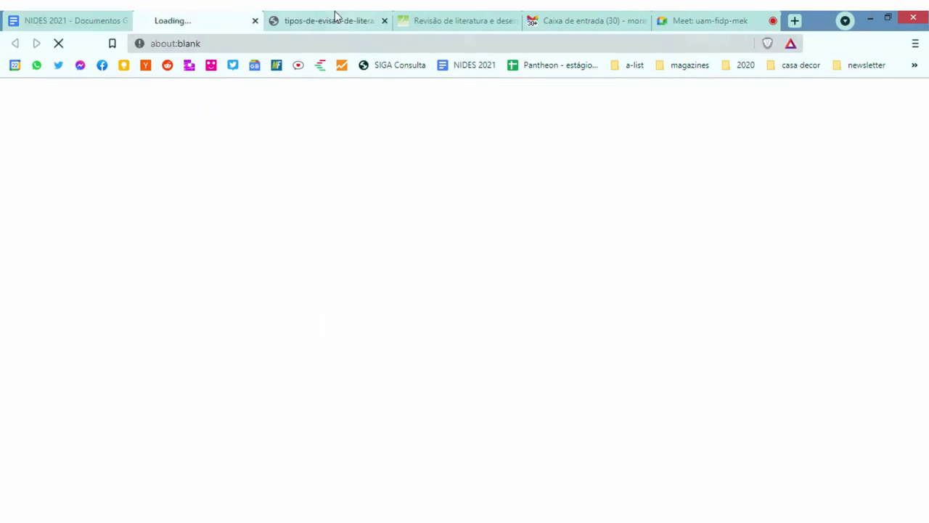
# Examine the e-Aulas page of the USP scientific writing course and its Module 1 video
pyautogui.click(335, 16)
pyautogui.click(235, 16)
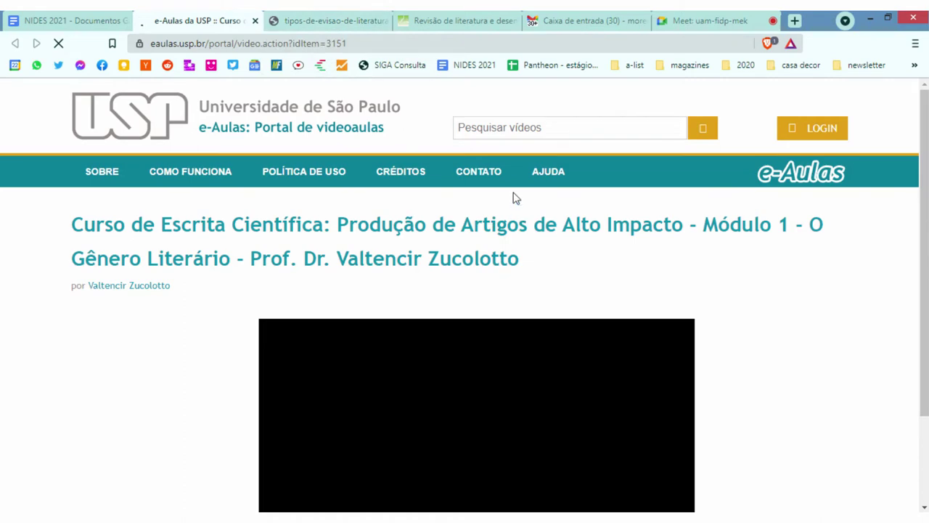
pyautogui.scroll(-1, 327, 249)
pyautogui.scroll(1, 366, 200)
pyautogui.scroll(-1, 292, 203)
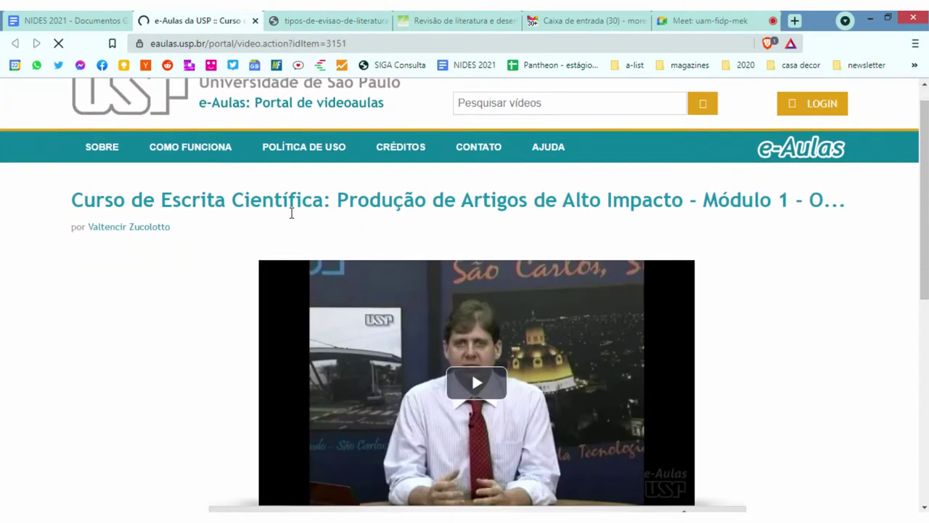
# Open the Portal escrita científica USP link from the NIDES 2021 document and switch back to the e-Aulas course page
pyautogui.click(116, 20)
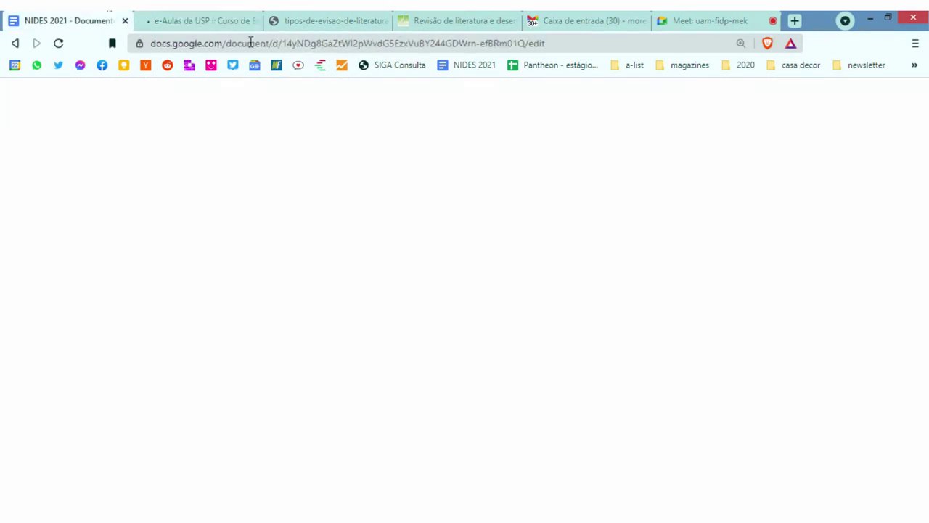
pyautogui.click(218, 18)
pyautogui.click(70, 17)
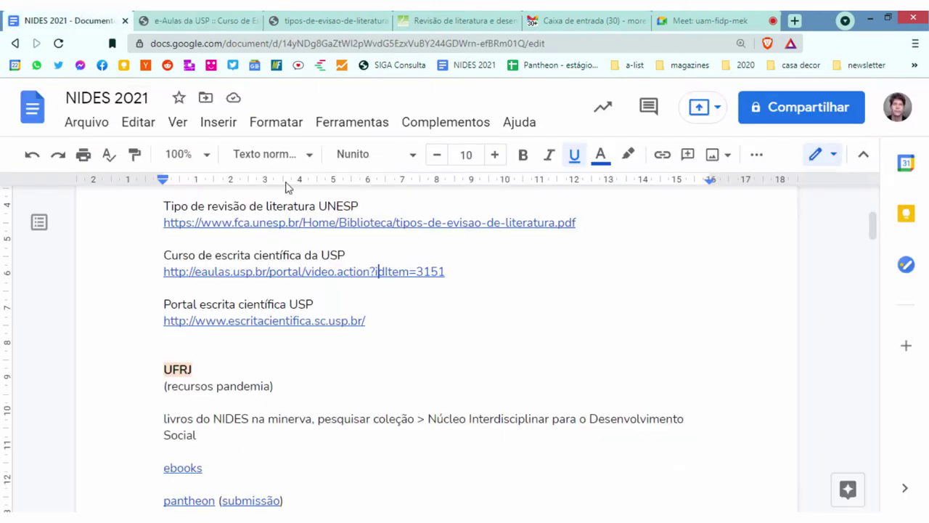
pyautogui.click(338, 321)
pyautogui.hotkey('alt', 'Return')
pyautogui.click(258, 17)
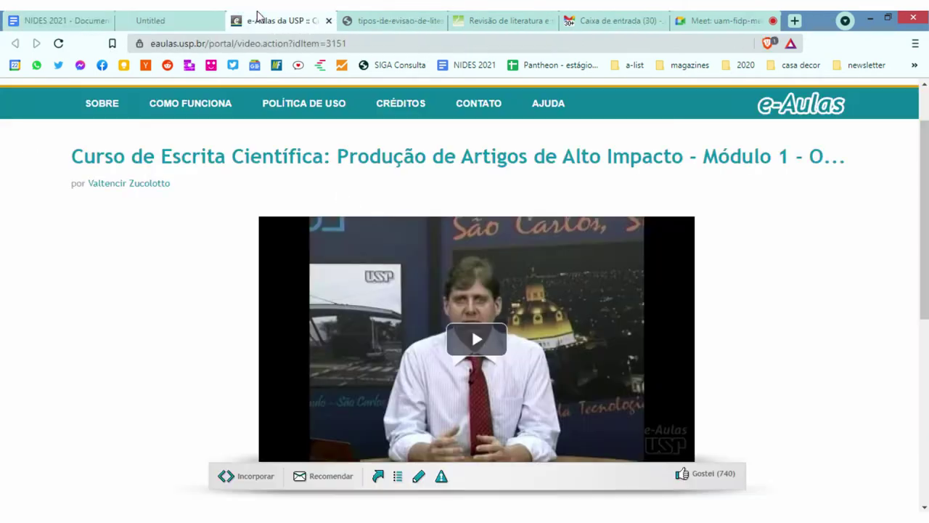
# Close the e-Aulas course, the literature review types PDF and the review article, and switch to the Portal escrita científica page
pyautogui.click(328, 20)
pyautogui.click(328, 21)
pyautogui.click(328, 20)
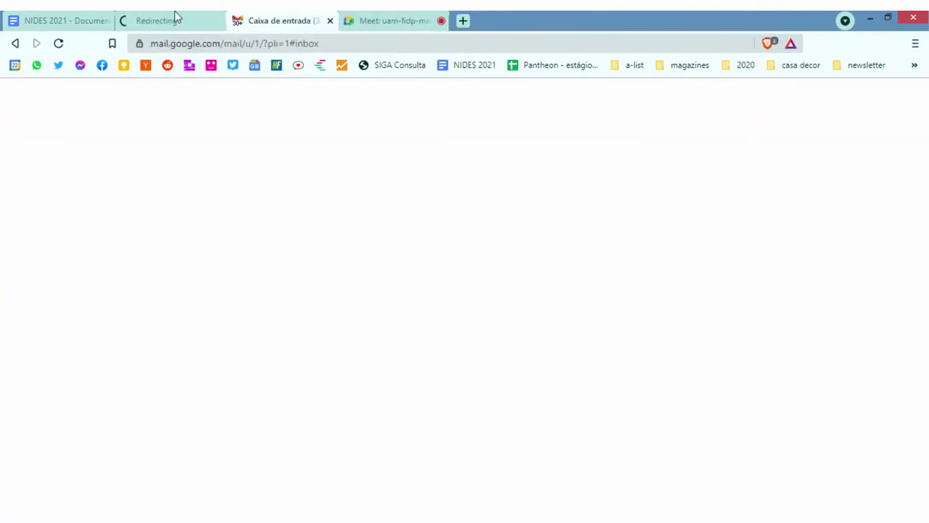
pyautogui.click(158, 18)
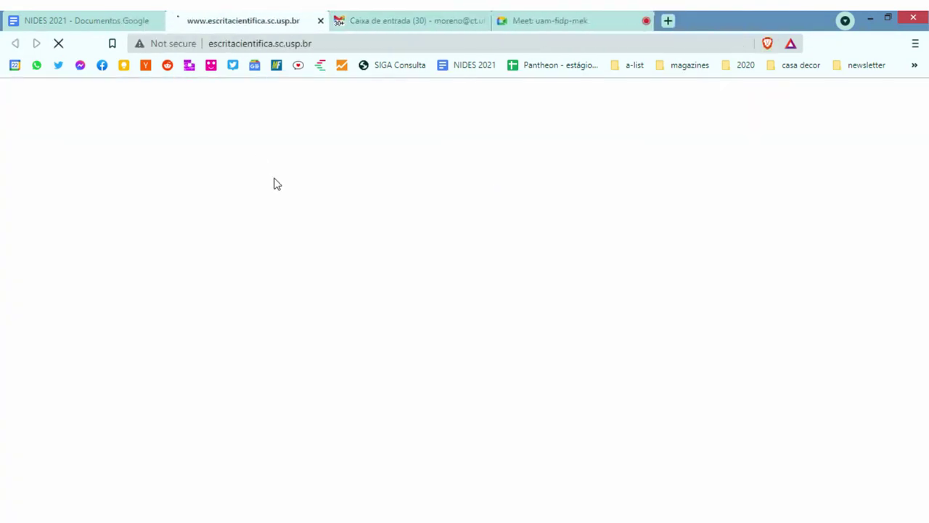
# Look over the UFRJ section of the NIDES 2021 document and the home page of the USP scientific writing portal
pyautogui.click(116, 18)
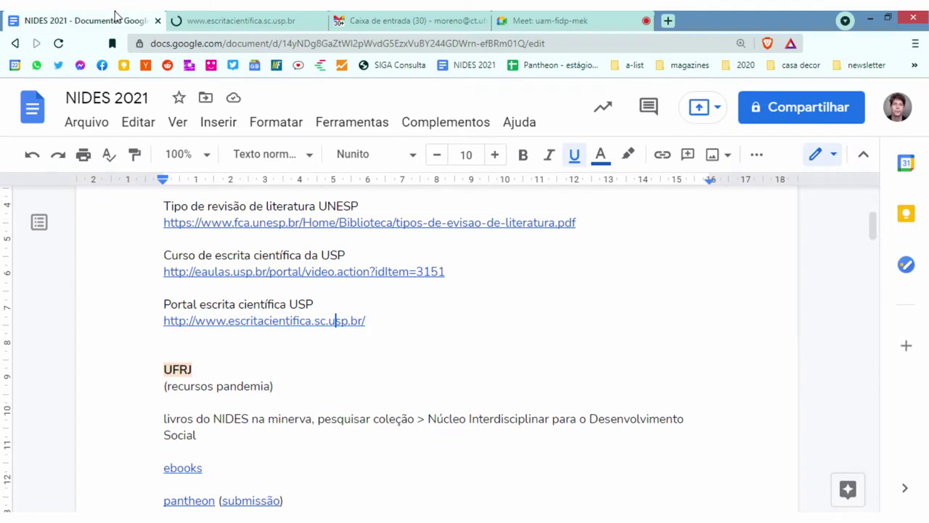
pyautogui.scroll(-2, 448, 332)
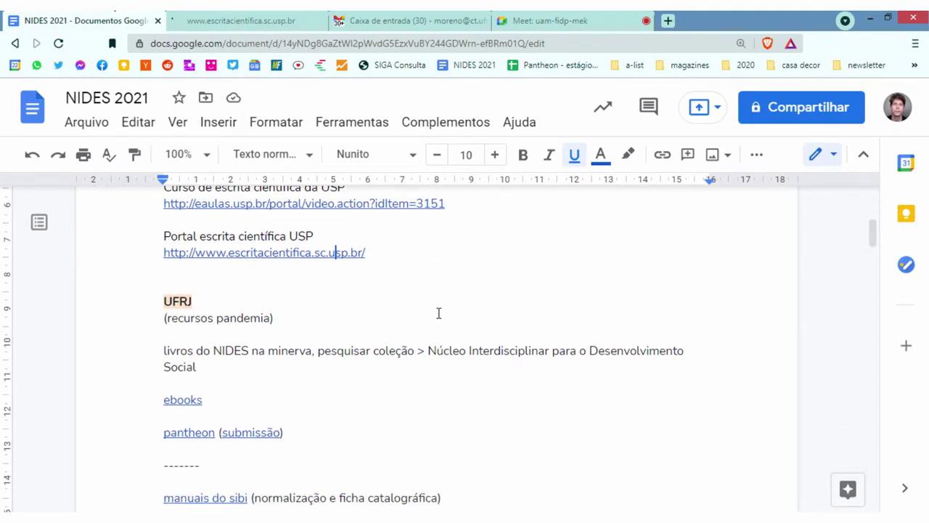
pyautogui.scroll(-2, 437, 313)
pyautogui.click(265, 20)
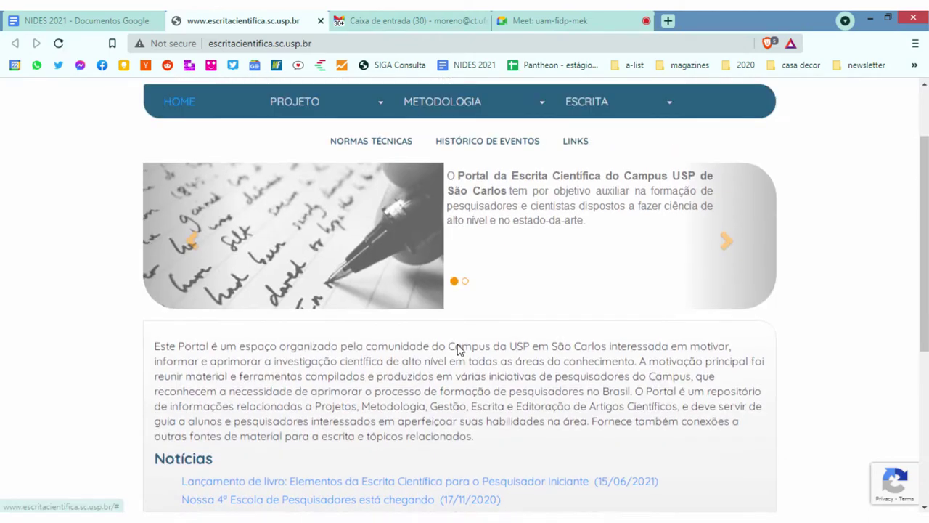
pyautogui.scroll(-2, 446, 338)
pyautogui.scroll(1, 453, 249)
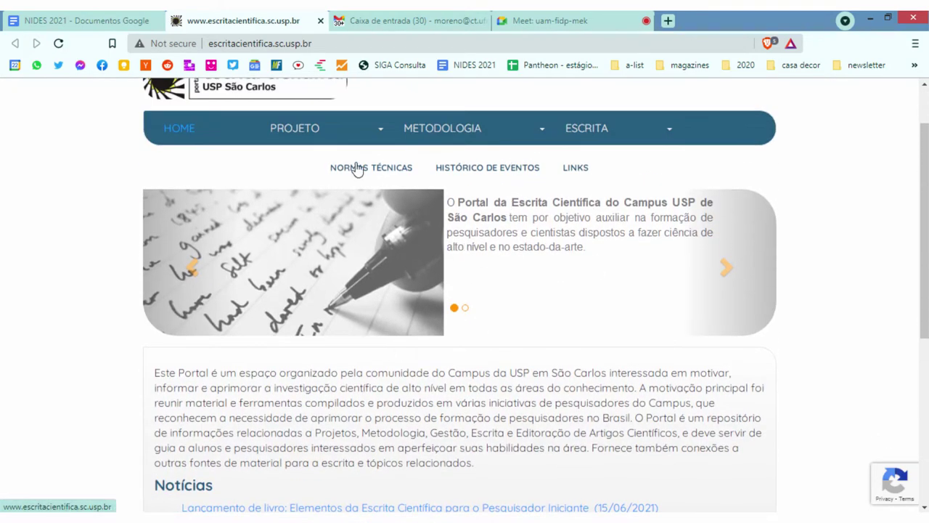
# Close the scientific writing portal and the mail inbox, keeping the NIDES 2021 document in view
pyautogui.click(319, 21)
pyautogui.click(105, 17)
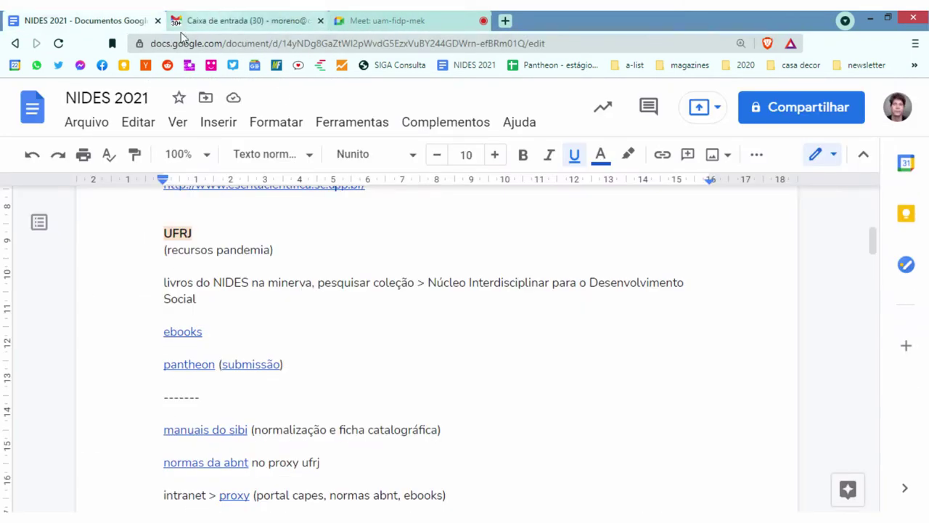
pyautogui.middleClick(292, 24)
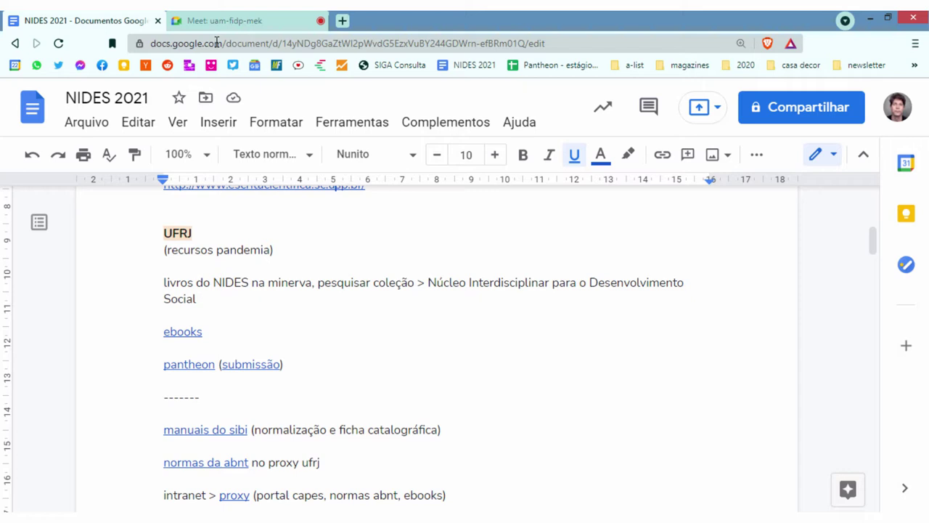
# Examine the UFRJ section's note on NIDES books in Minerva and preview its ebooks link
pyautogui.click(444, 282)
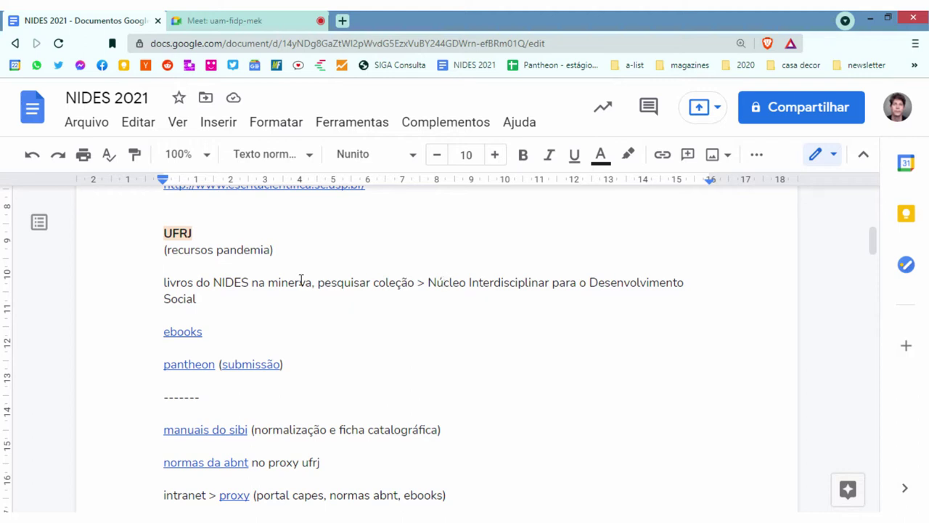
pyautogui.click(194, 331)
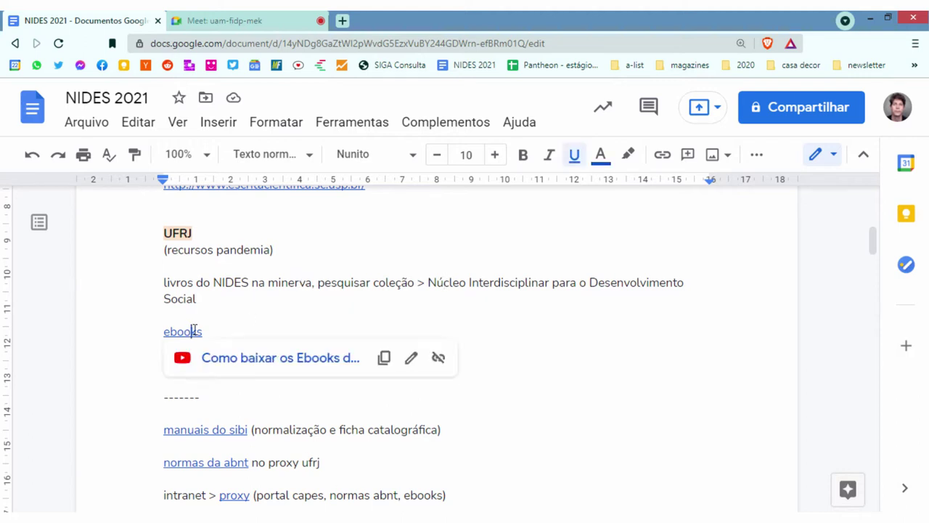
pyautogui.click(343, 283)
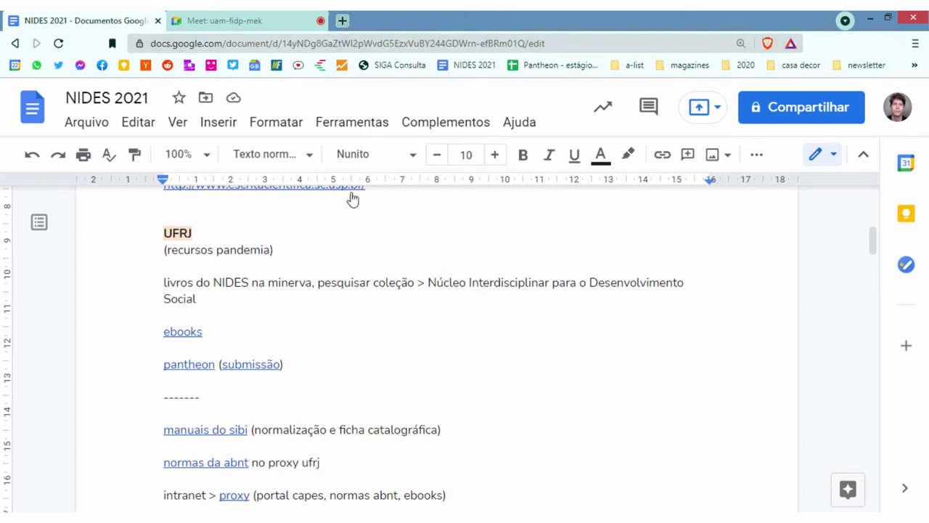
pyautogui.click(190, 332)
pyautogui.scroll(-1, 355, 310)
pyautogui.click(444, 244)
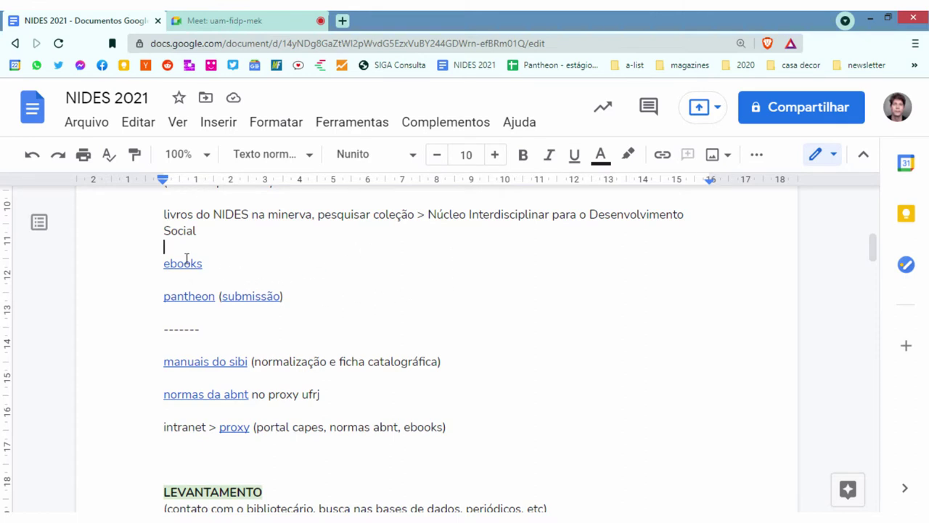
# Open the Minerva library catalogue at minerva.ufrj.br in a new browser tab
pyautogui.click(343, 20)
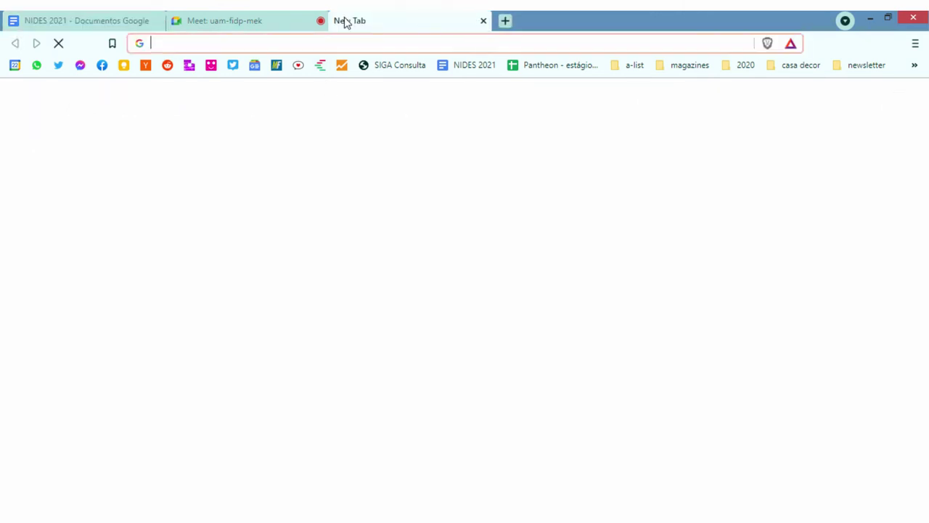
pyautogui.write('minn')
pyautogui.press('BackSpace')
pyautogui.write('e')
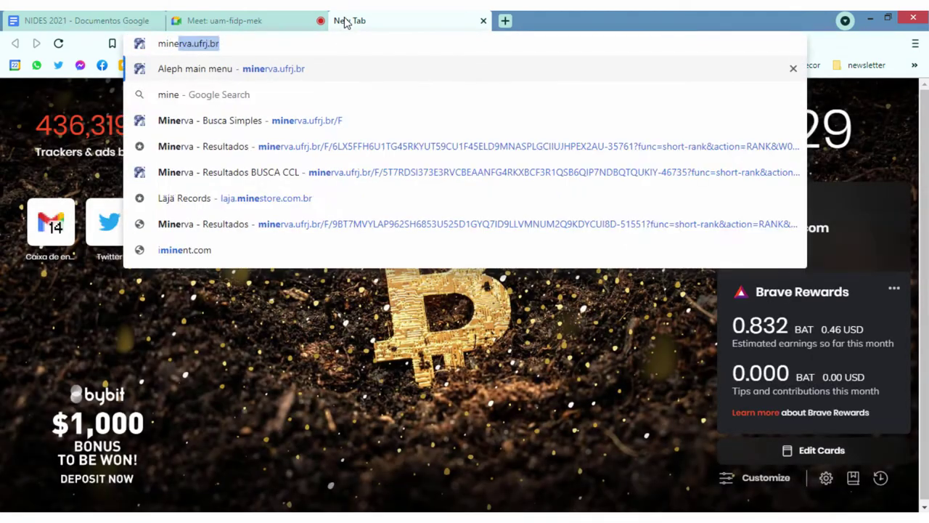
pyautogui.write('ra')
pyautogui.press('BackSpace')
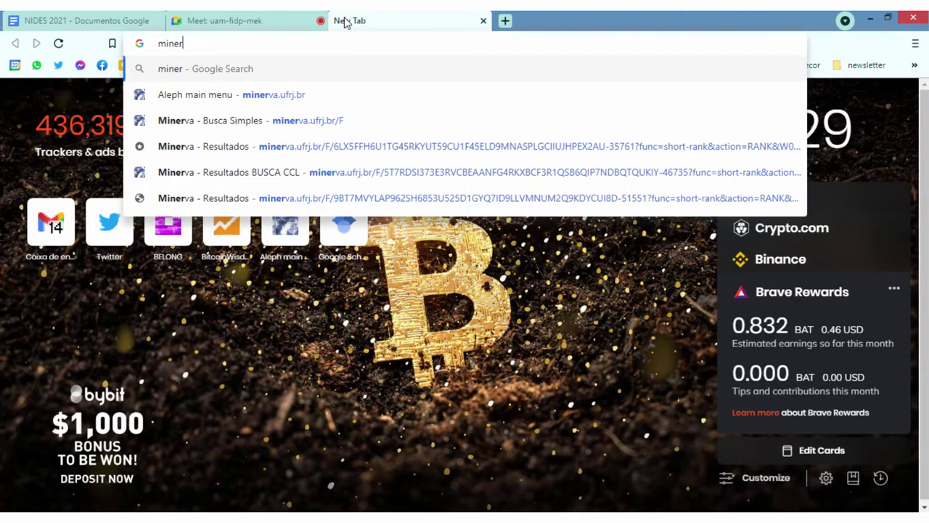
pyautogui.write('v')
pyautogui.press('BackSpace')
pyautogui.click(294, 95)
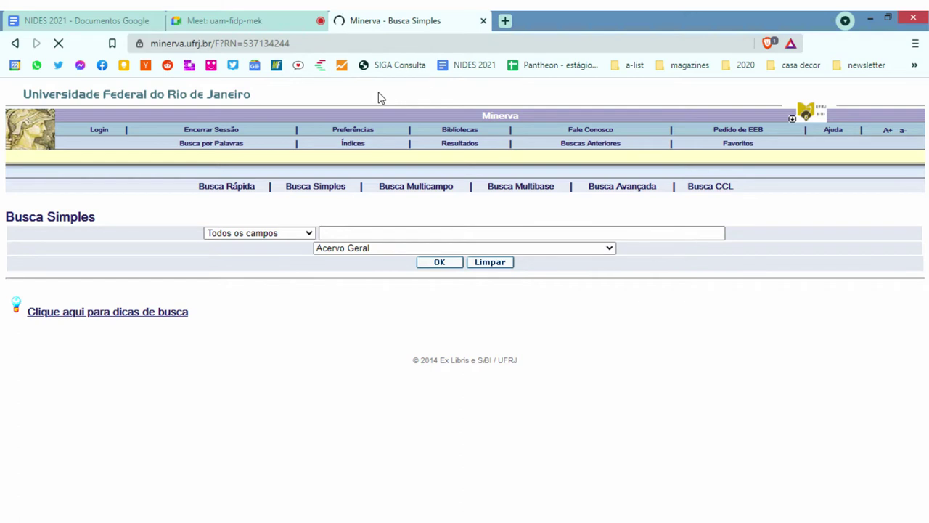
# Restrict the Minerva simple search to the database "Livros eletrônicos - E-BOOKS"
pyautogui.click(421, 233)
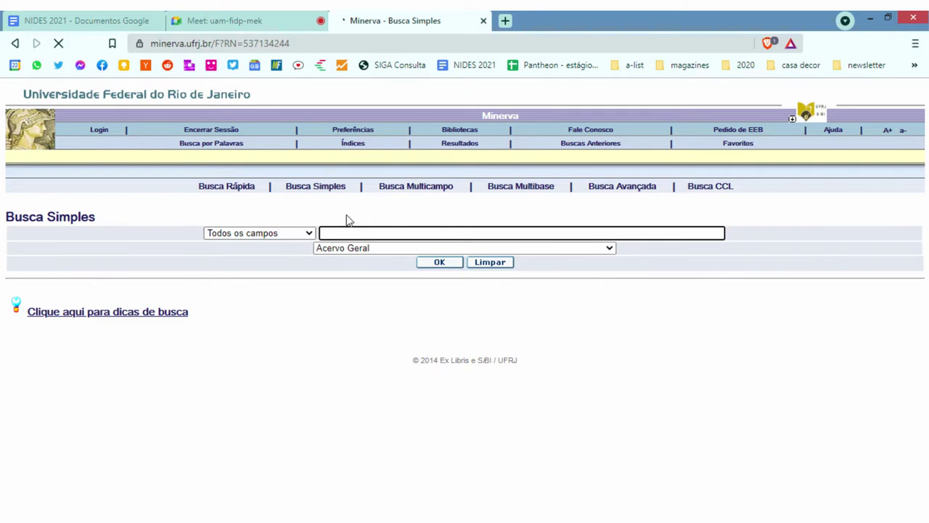
pyautogui.click(446, 249)
pyautogui.scroll(-5, 525, 328)
pyautogui.scroll(5, 530, 335)
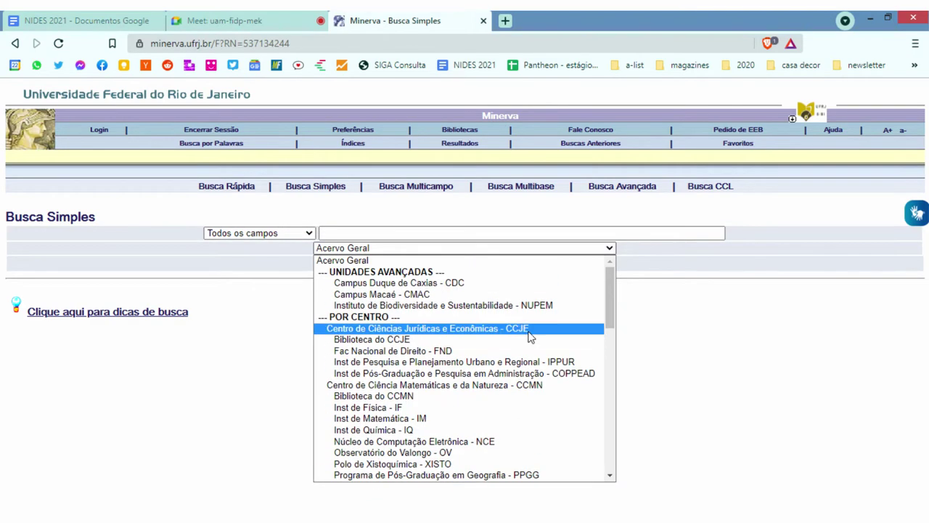
pyautogui.click(743, 249)
pyautogui.click(544, 249)
pyautogui.scroll(-10, 464, 340)
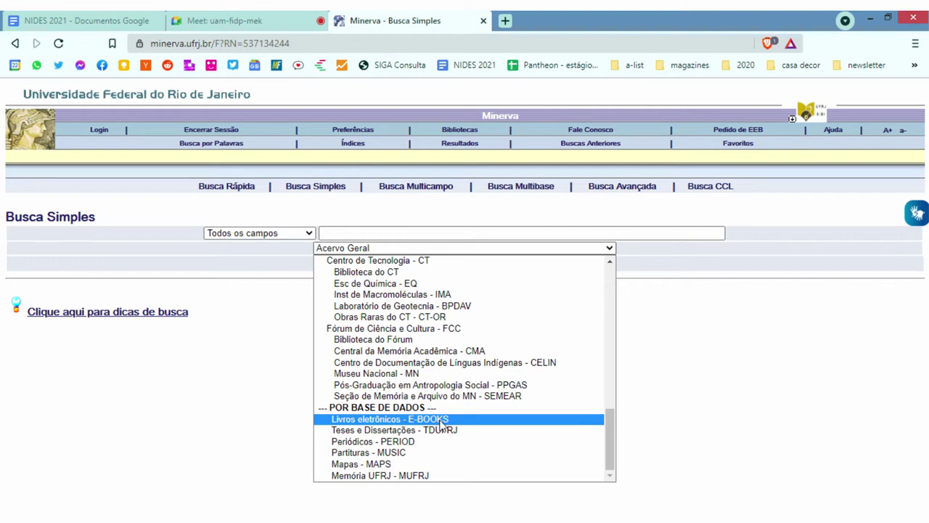
pyautogui.click(437, 421)
pyautogui.click(343, 232)
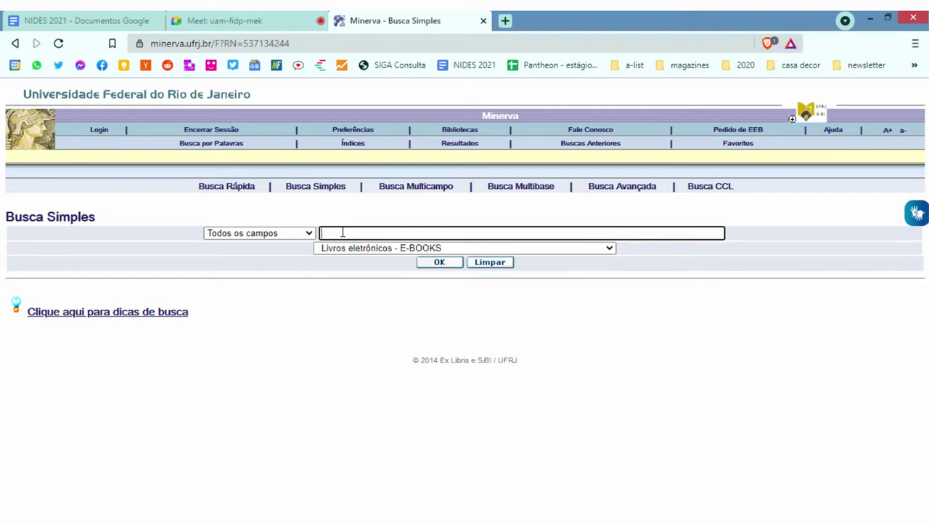
# Highlight the minerva.ufrj.br part of the address, check the ebooks link in the NIDES 2021 document and return to Minerva
pyautogui.click(214, 44)
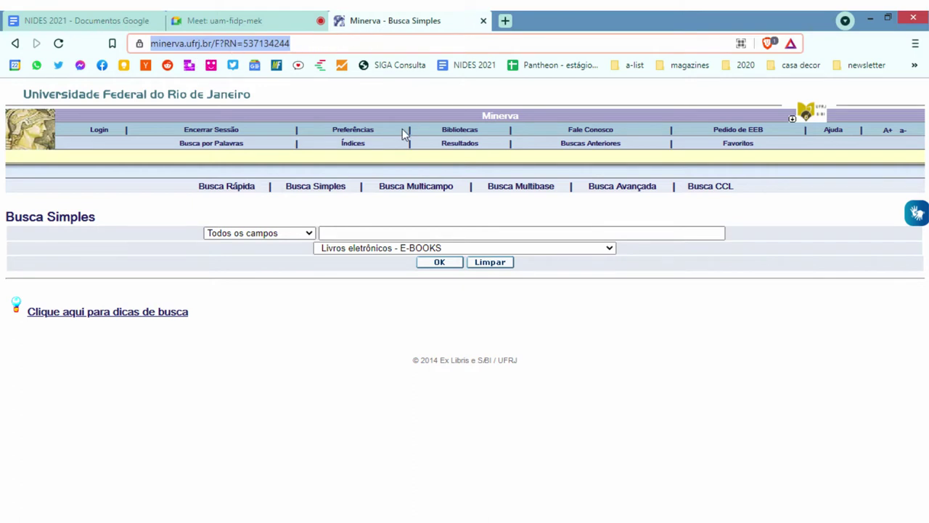
pyautogui.click(193, 45)
pyautogui.moveTo(244, 44); pyautogui.dragTo(181, 44)
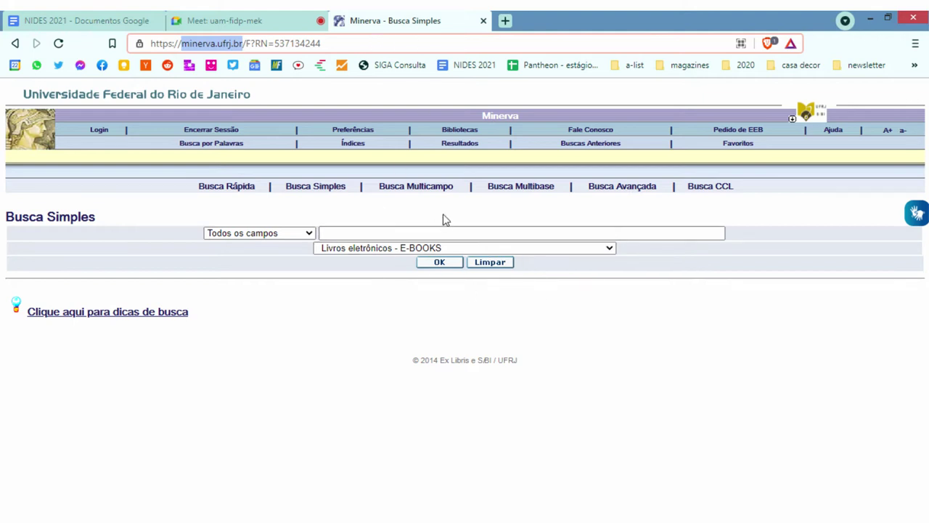
pyautogui.click(154, 20)
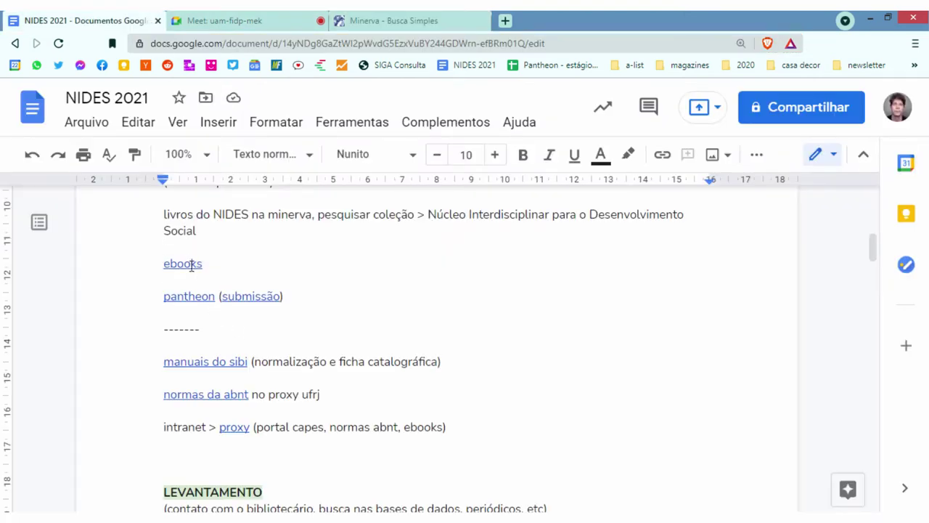
pyautogui.click(407, 16)
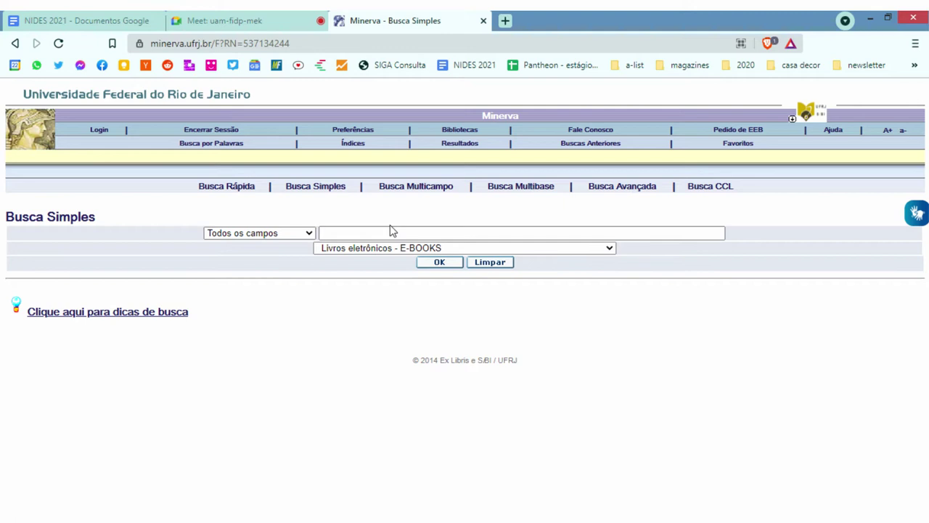
# Search the "Livros eletrônicos - E-BOOKS" database in all fields for "segurança alimentar"
pyautogui.click(379, 251)
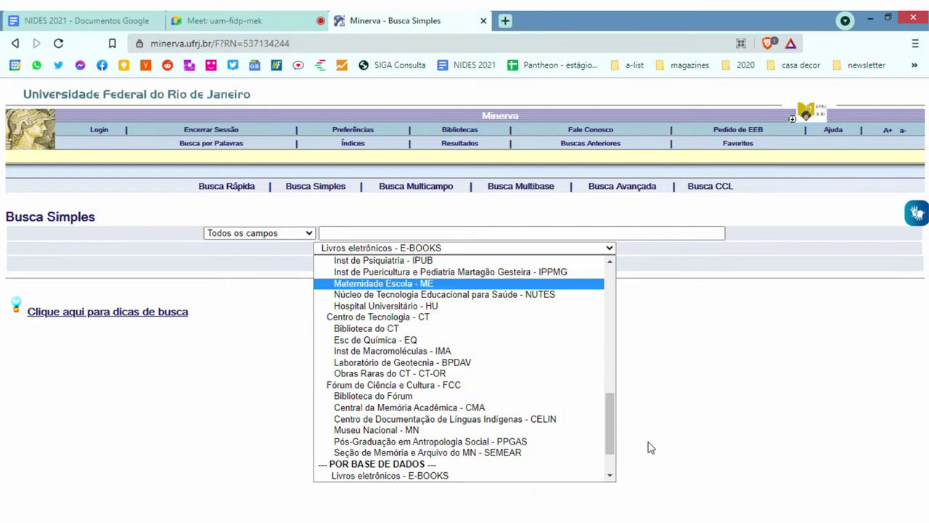
pyautogui.scroll(-1, 449, 468)
pyautogui.click(447, 457)
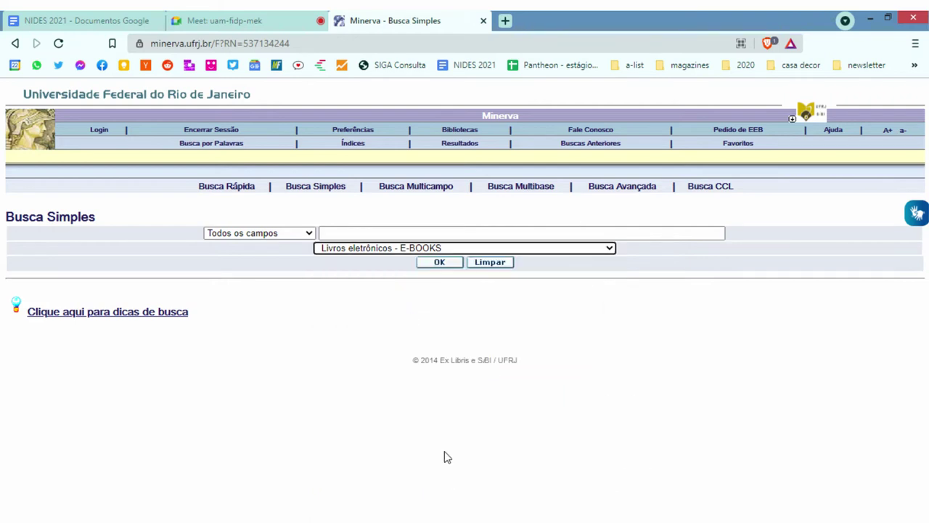
pyautogui.click(349, 231)
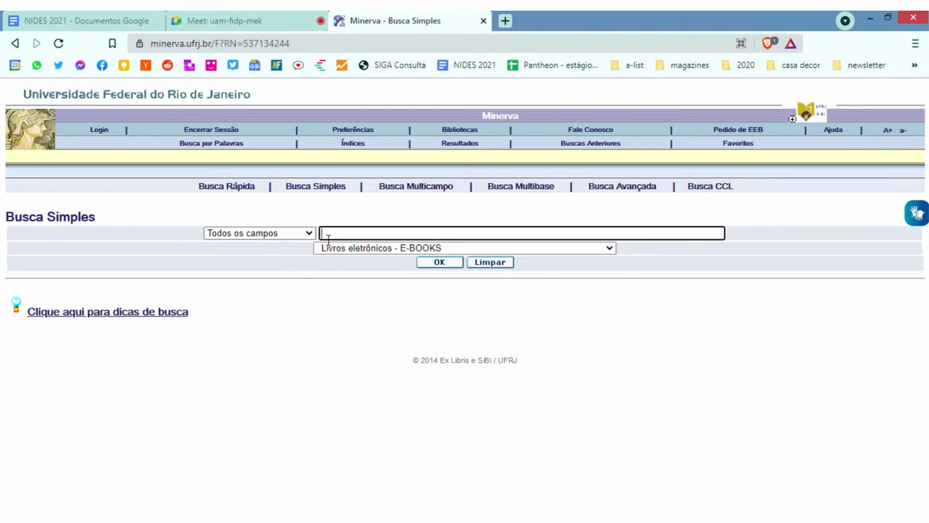
pyautogui.write('segurança alimentar')
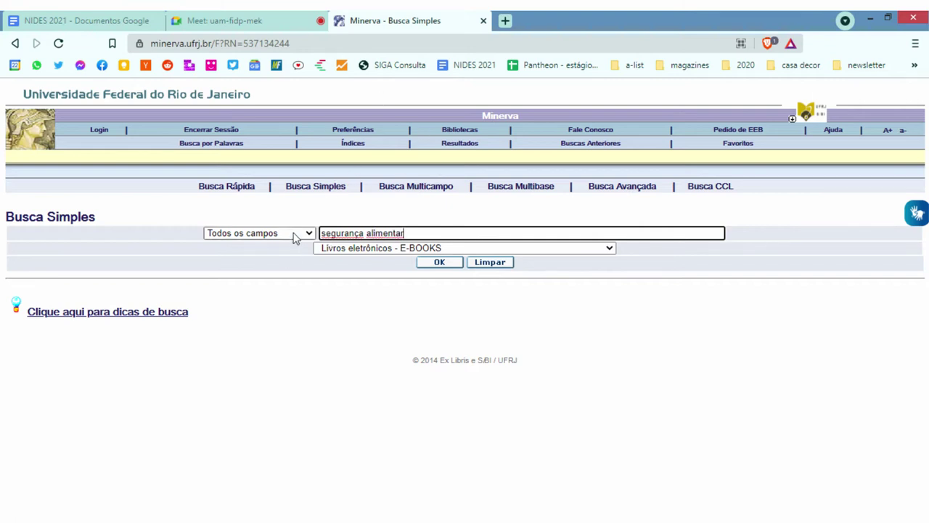
pyautogui.click(443, 264)
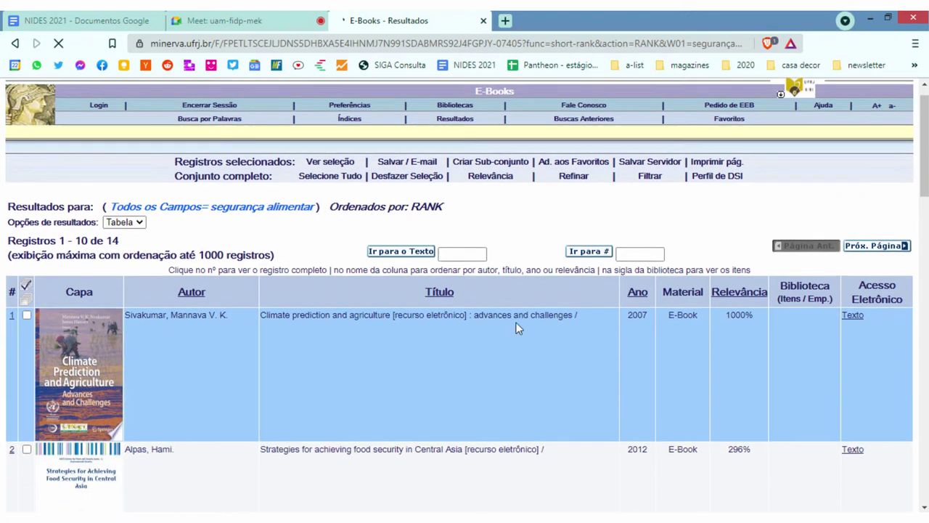
# Examine the e-book results for "segurança alimentar", including their titles, years, relevance and electronic access links
pyautogui.scroll(-1, 504, 279)
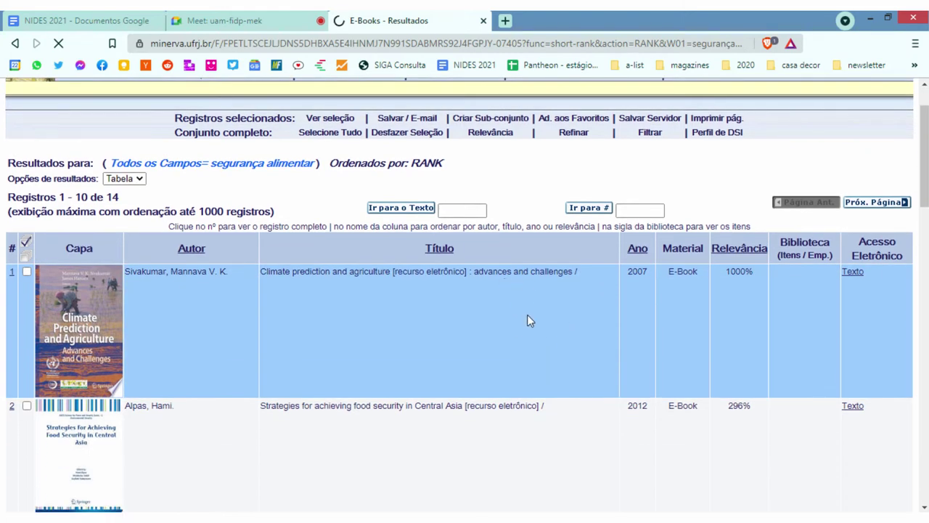
pyautogui.scroll(-1, 539, 315)
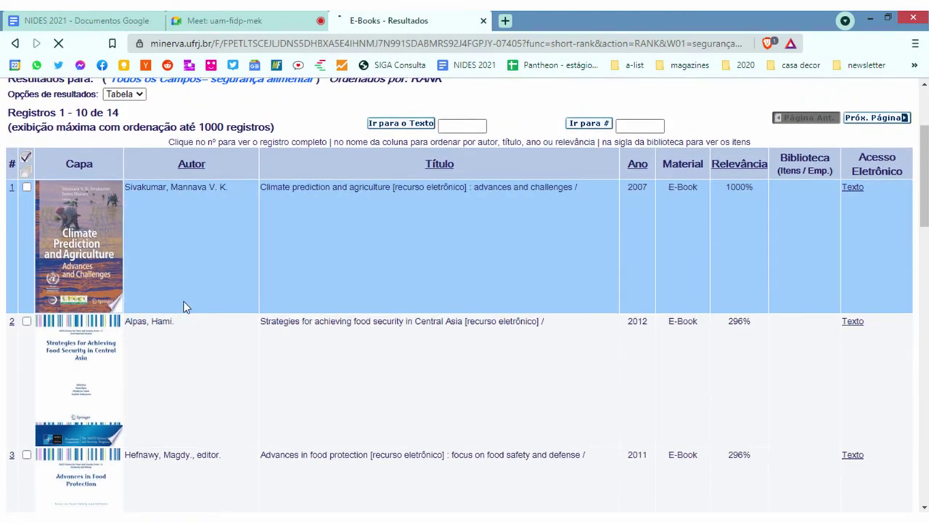
pyautogui.scroll(-1, 336, 262)
pyautogui.scroll(-3, 562, 275)
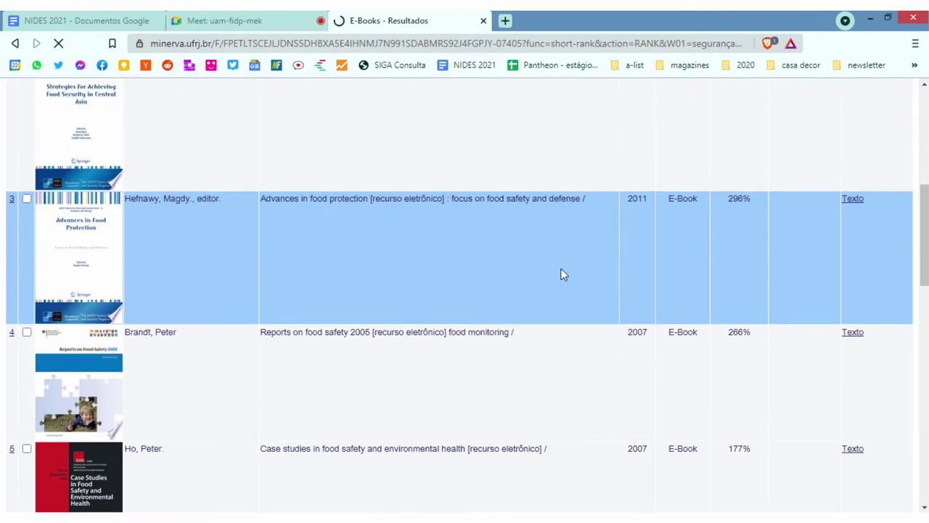
pyautogui.scroll(4, 560, 270)
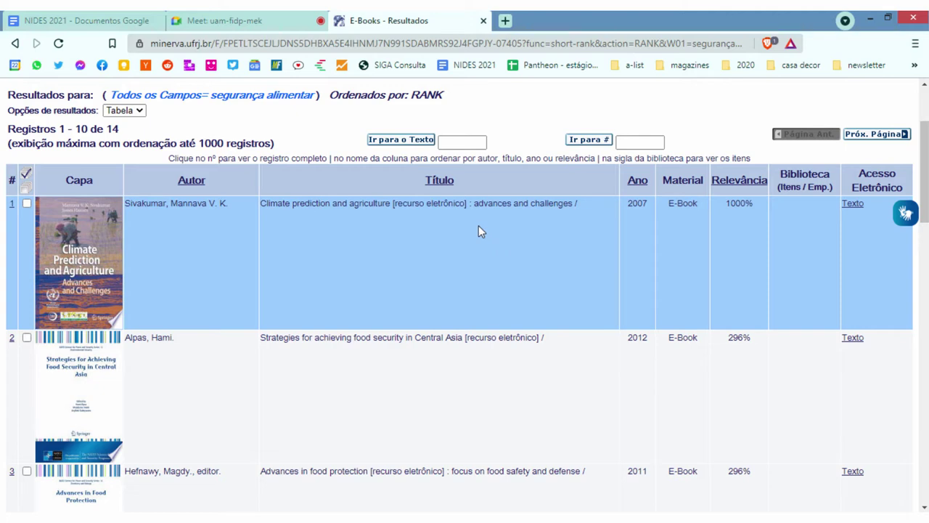
pyautogui.scroll(-8, 479, 226)
pyautogui.scroll(10, 417, 283)
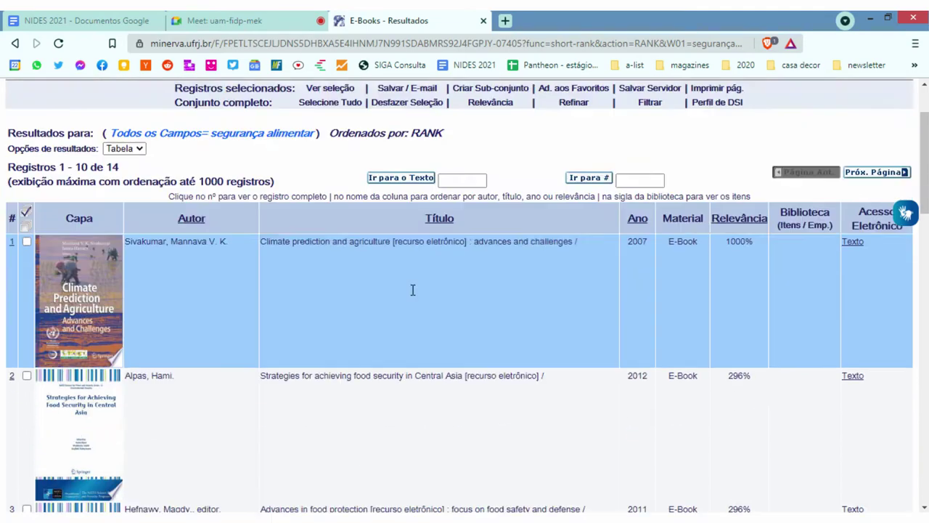
pyautogui.scroll(-6, 601, 297)
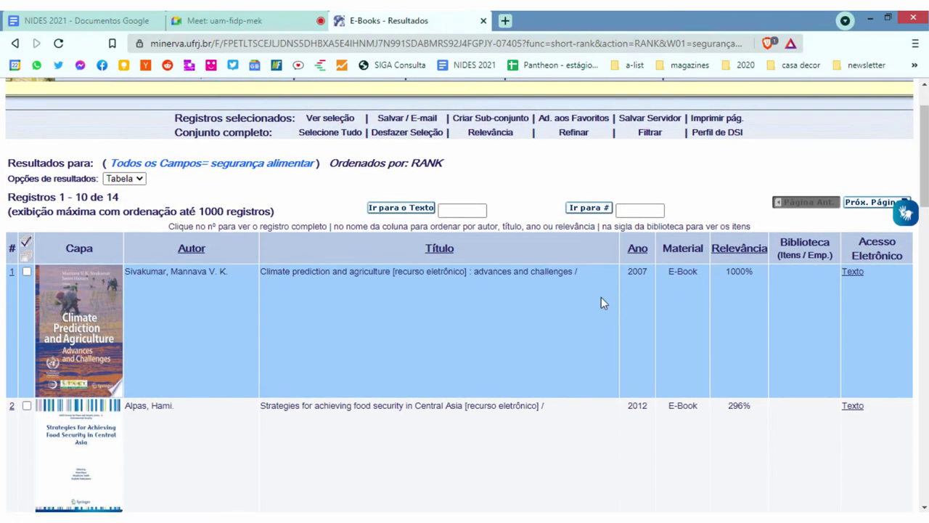
# Open the electronic text of "Climate prediction and agriculture" and continue through the copyright notice to its SpringerLink page
pyautogui.scroll(3, 668, 290)
pyautogui.scroll(3, 668, 292)
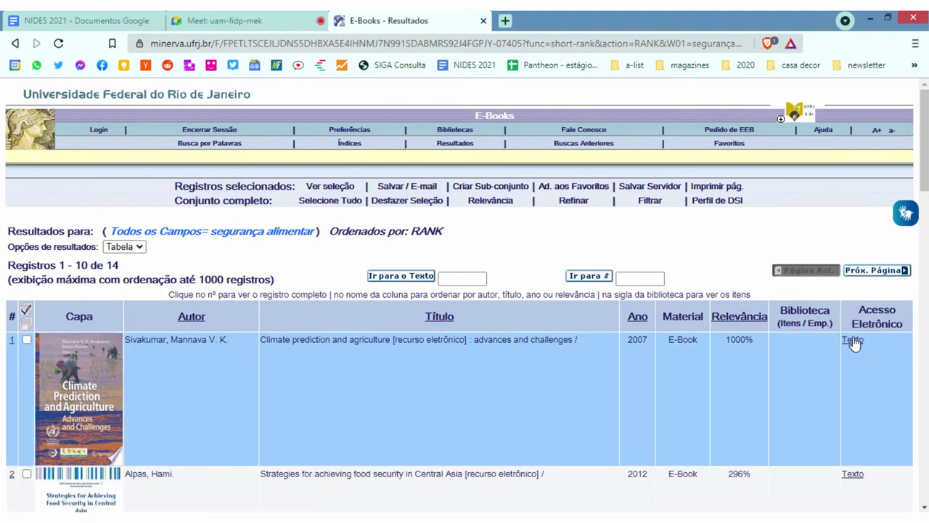
pyautogui.click(853, 341)
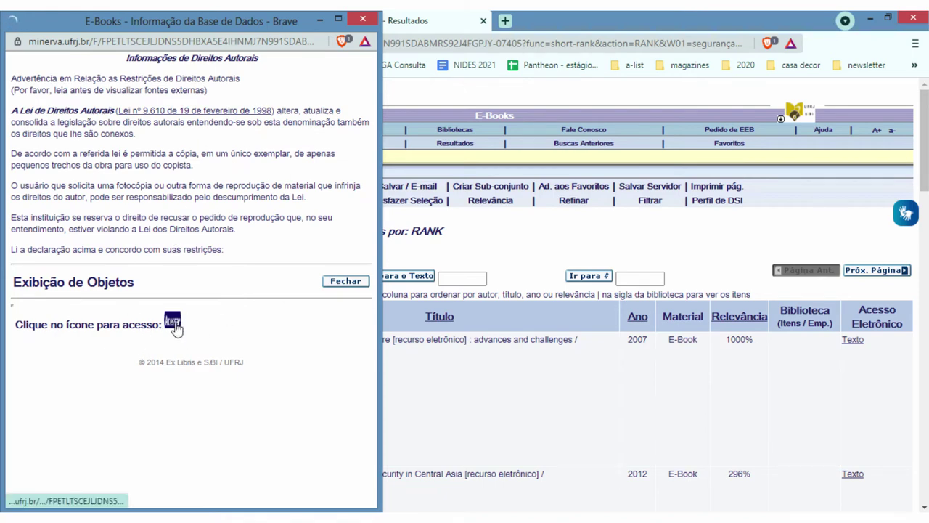
pyautogui.click(173, 325)
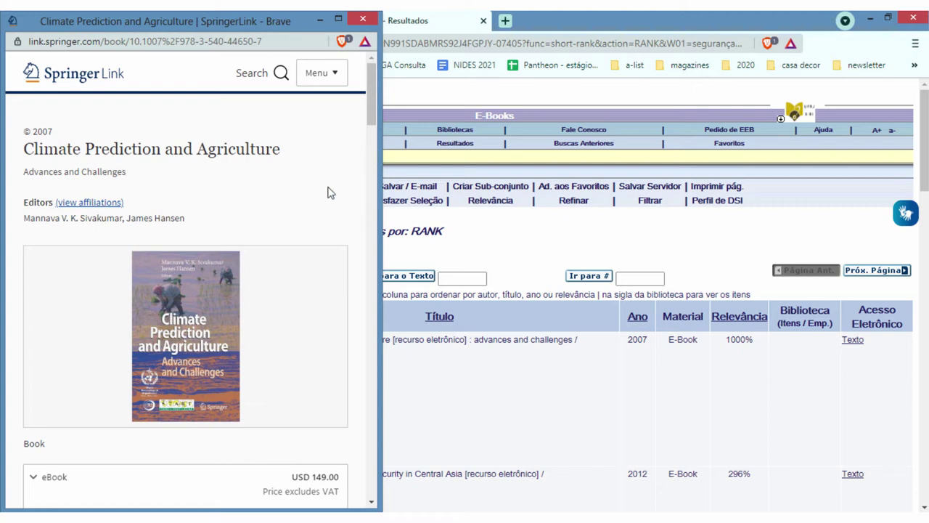
# Look over the book's SpringerLink page and expand the site menu to show its login option
pyautogui.scroll(-2, 320, 192)
pyautogui.scroll(-2, 308, 204)
pyautogui.scroll(4, 283, 261)
pyautogui.scroll(-2, 301, 266)
pyautogui.scroll(2, 316, 135)
pyautogui.click(323, 74)
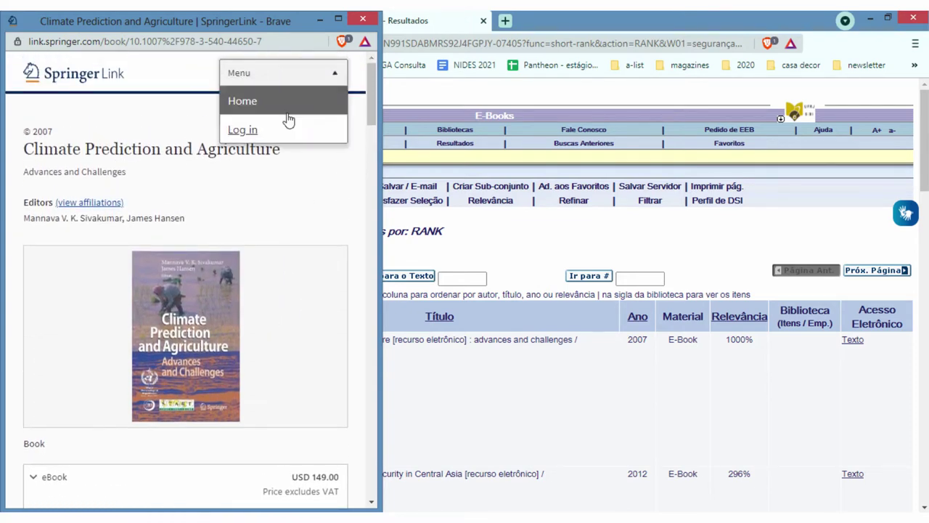
# Examine the eBook and softcover purchase options on the SpringerLink page, and close that pop-up window
pyautogui.scroll(-4, 269, 353)
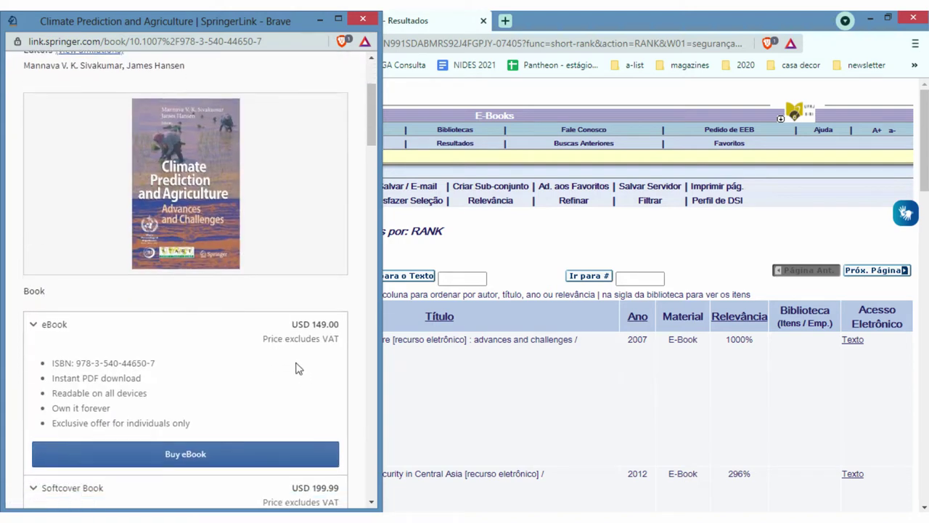
pyautogui.scroll(1, 220, 378)
pyautogui.scroll(1, 220, 377)
pyautogui.scroll(-1, 187, 356)
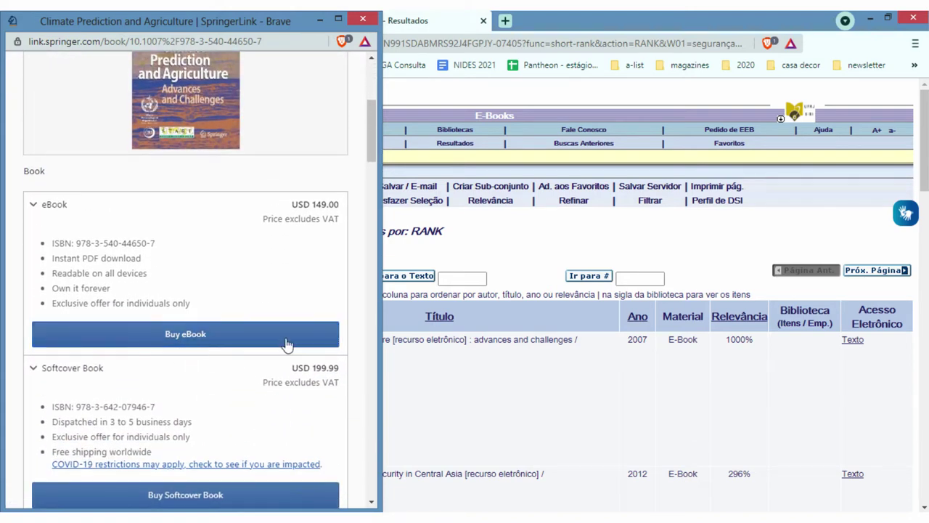
pyautogui.scroll(-1, 235, 349)
pyautogui.scroll(5, 283, 240)
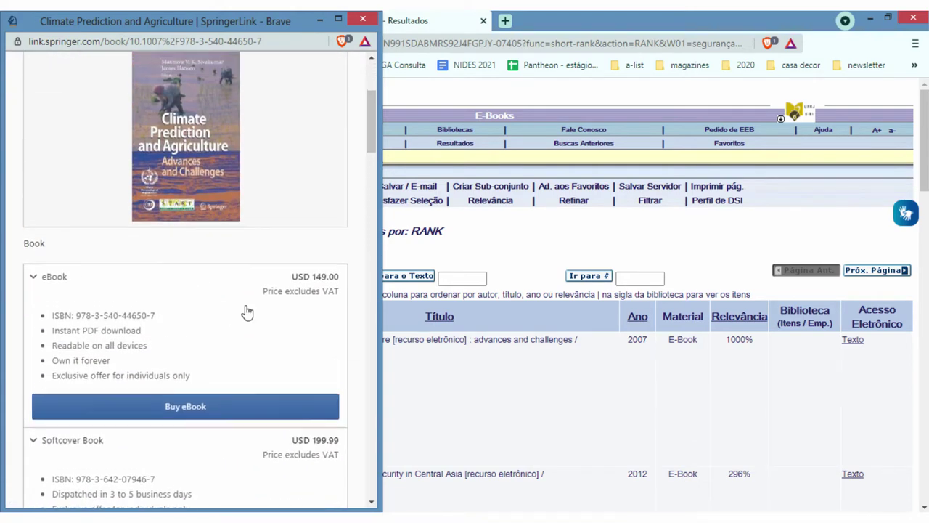
pyautogui.scroll(-1, 311, 166)
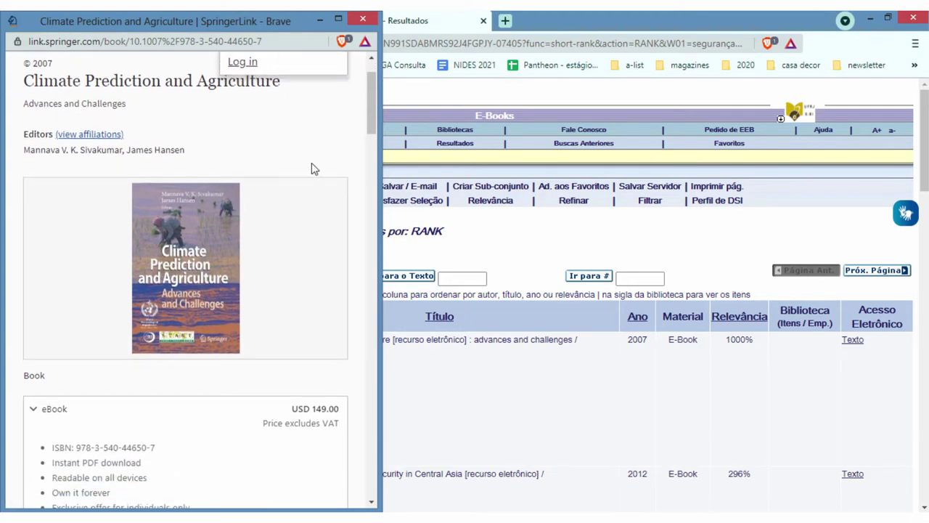
pyautogui.scroll(-1, 283, 346)
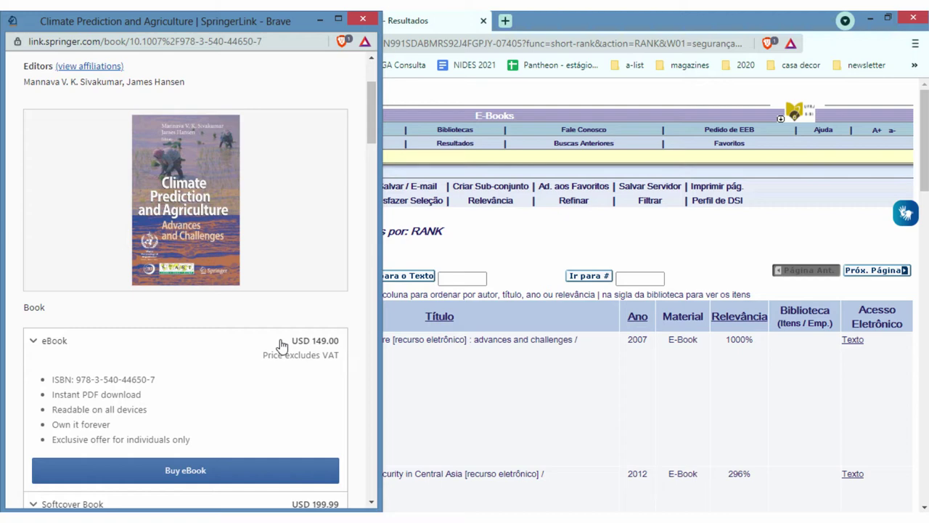
pyautogui.click(363, 22)
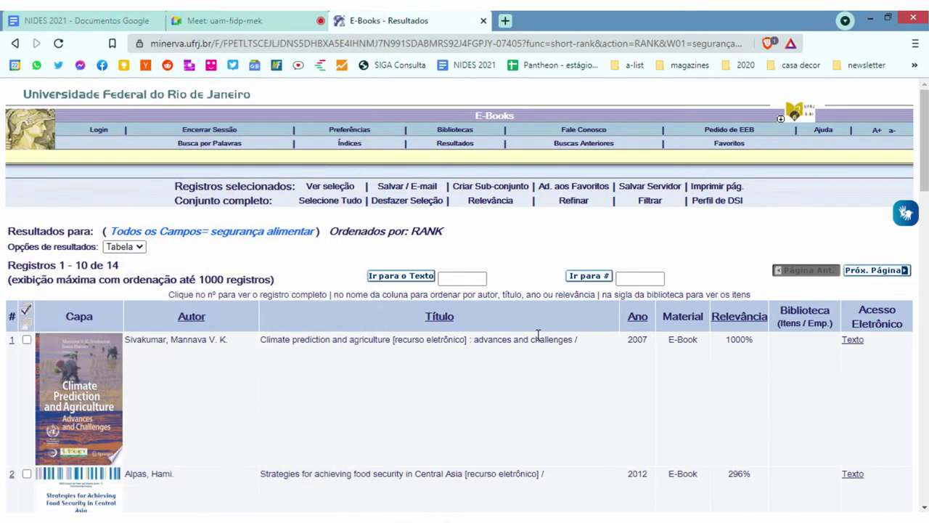
# Highlight the search term and the total number of records, and look through the list of e-books found
pyautogui.scroll(-3, 690, 425)
pyautogui.scroll(3, 465, 403)
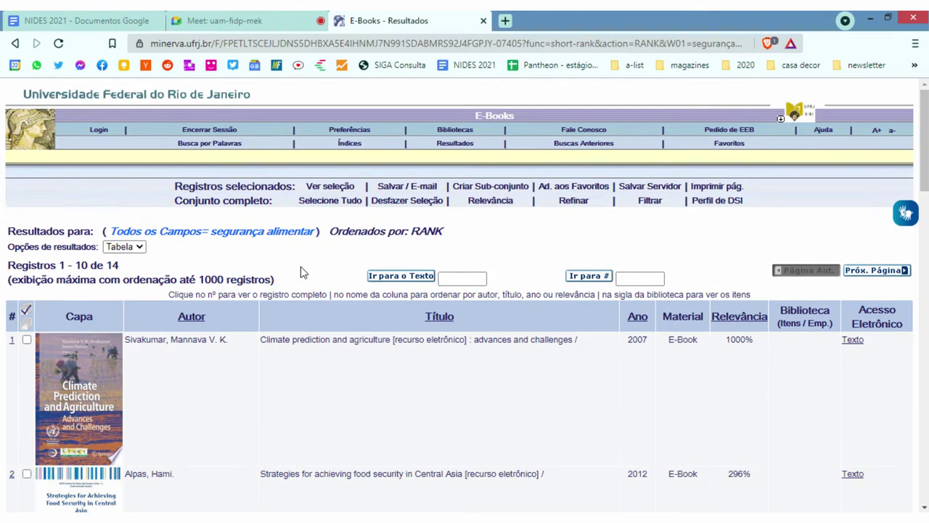
pyautogui.doubleClick(113, 265)
pyautogui.moveTo(210, 231); pyautogui.dragTo(292, 231)
pyautogui.click(119, 265)
pyautogui.doubleClick(116, 265)
pyautogui.scroll(-1, 406, 407)
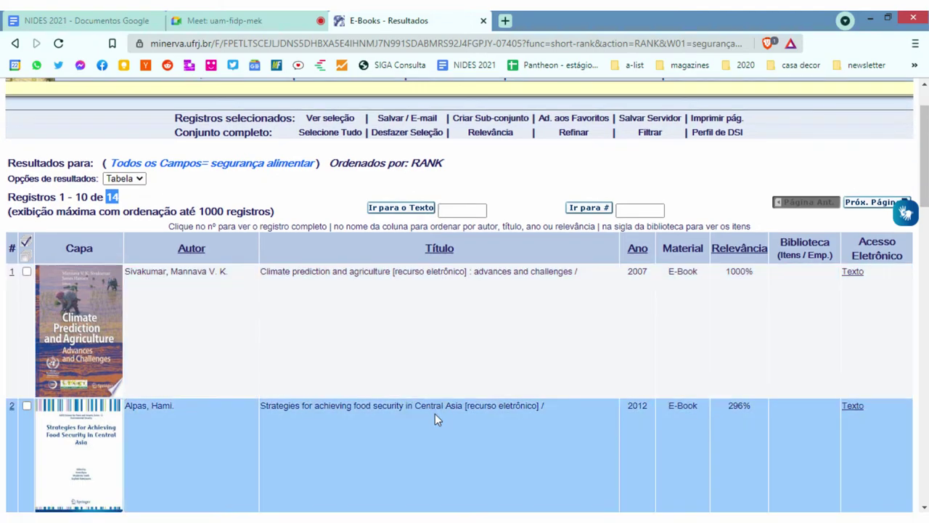
pyautogui.scroll(-4, 435, 414)
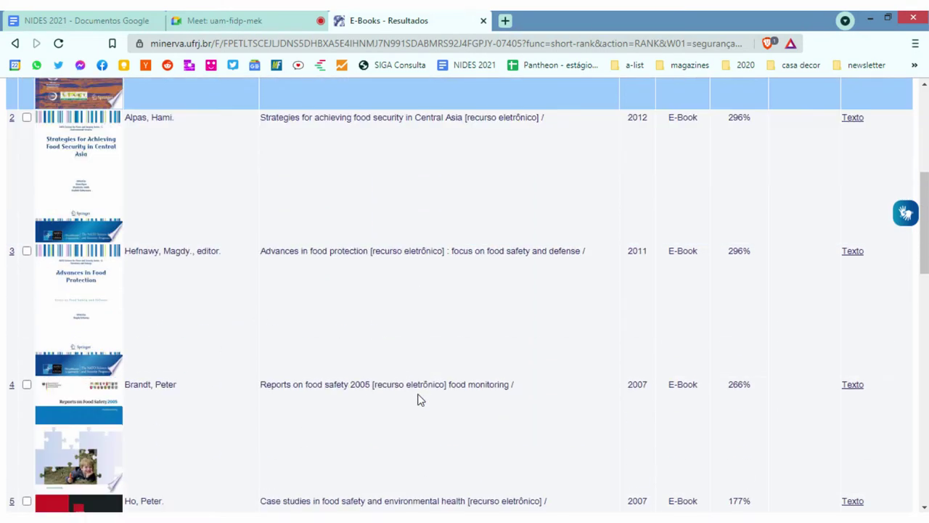
pyautogui.scroll(-7, 423, 399)
pyautogui.scroll(9, 321, 326)
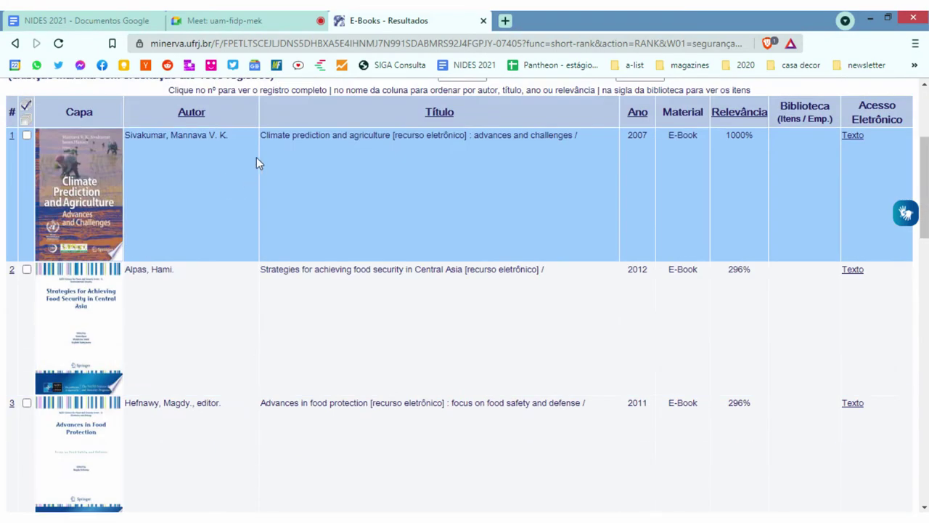
# Return to the Minerva word search form, check the database list and expand the search tips
pyautogui.scroll(3, 256, 156)
pyautogui.click(218, 144)
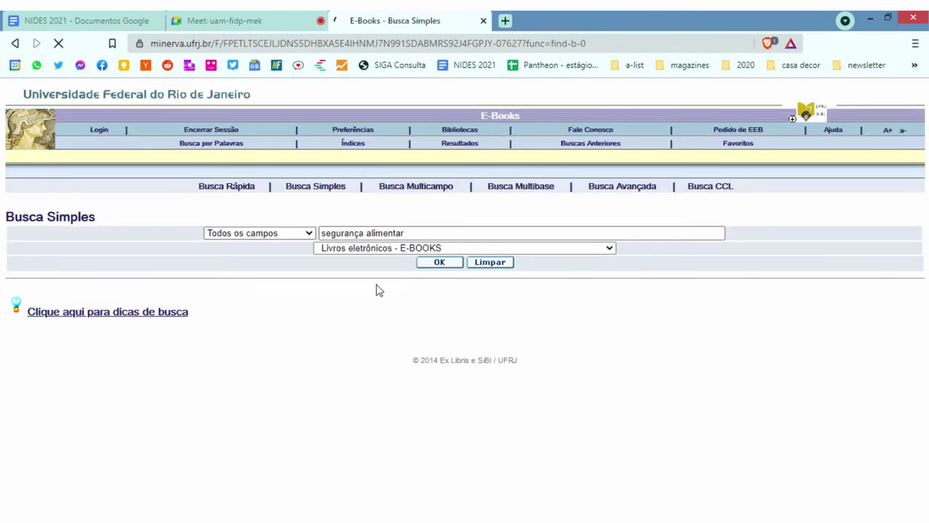
pyautogui.click(410, 249)
pyautogui.scroll(-2, 465, 363)
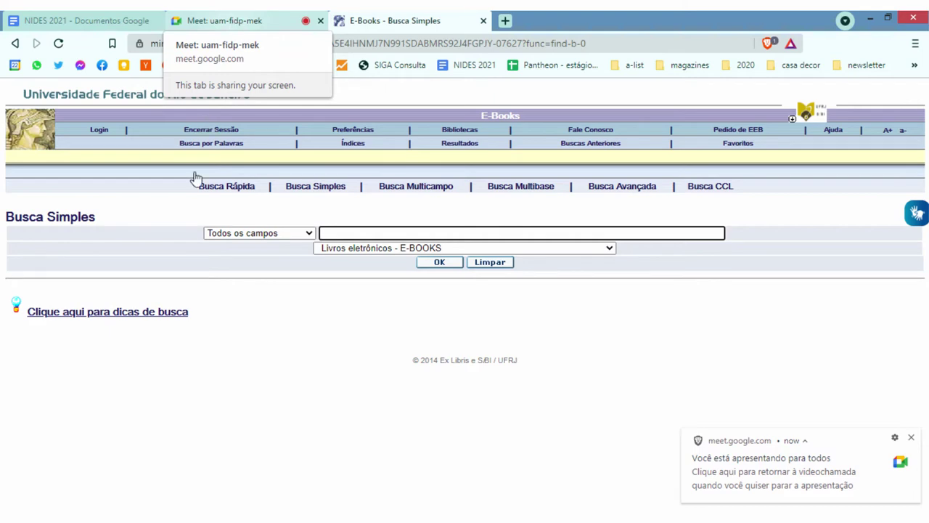
pyautogui.click(182, 312)
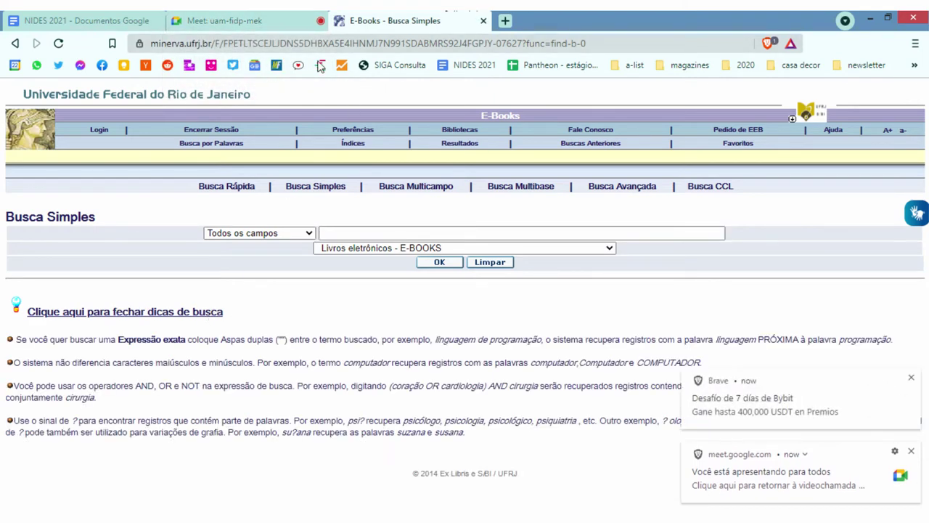
# Review the searchable fields in the simple search and set the search field to "Coleção"
pyautogui.click(297, 235)
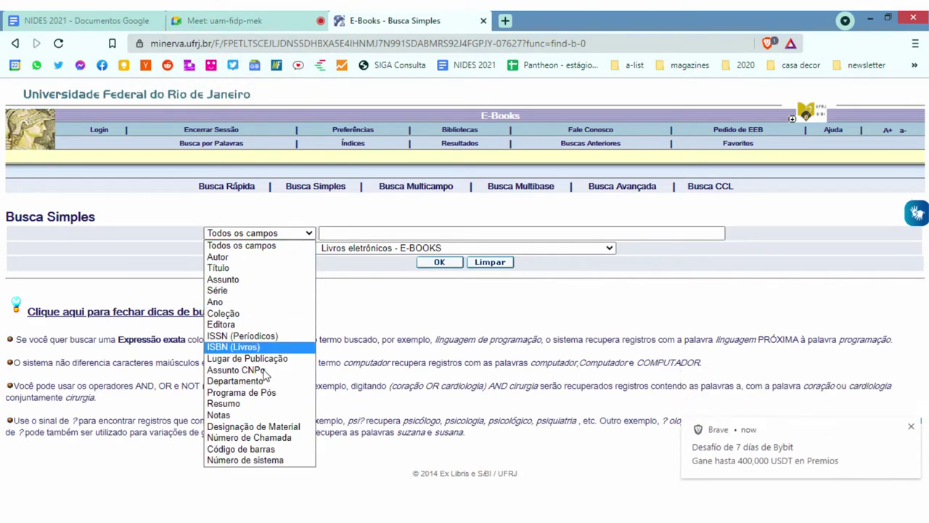
pyautogui.click(366, 232)
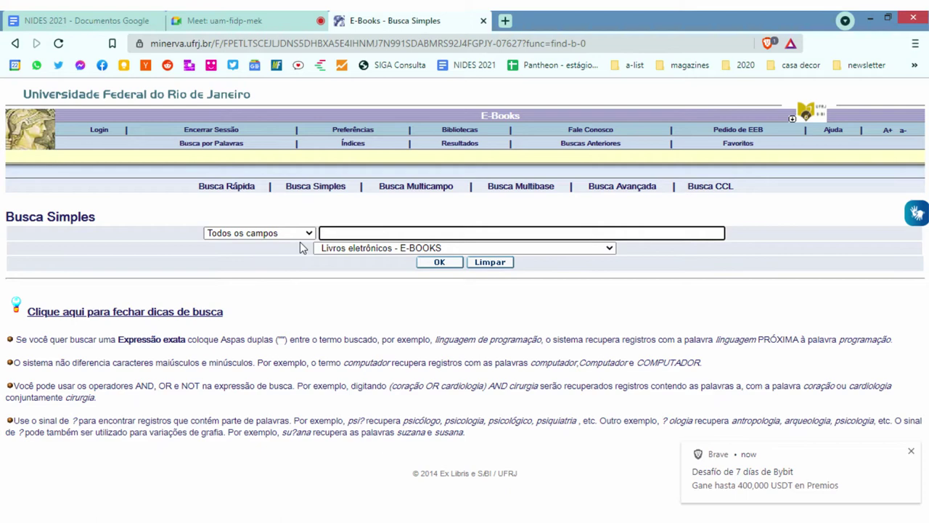
pyautogui.click(239, 233)
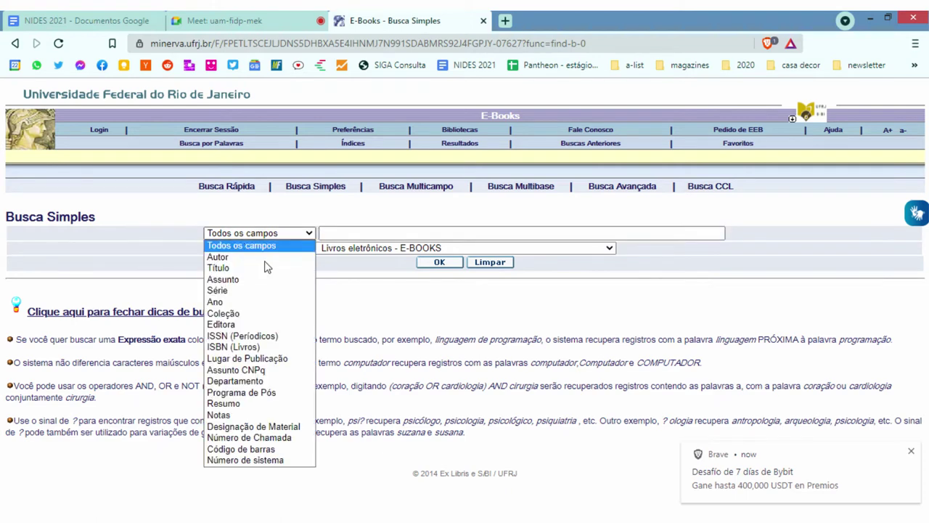
pyautogui.click(240, 313)
# Copy the collection name "Núcleo Interdisciplinar para o Desenvolvimento Social" from the UFRJ section of the NIDES 2021 document
pyautogui.click(80, 21)
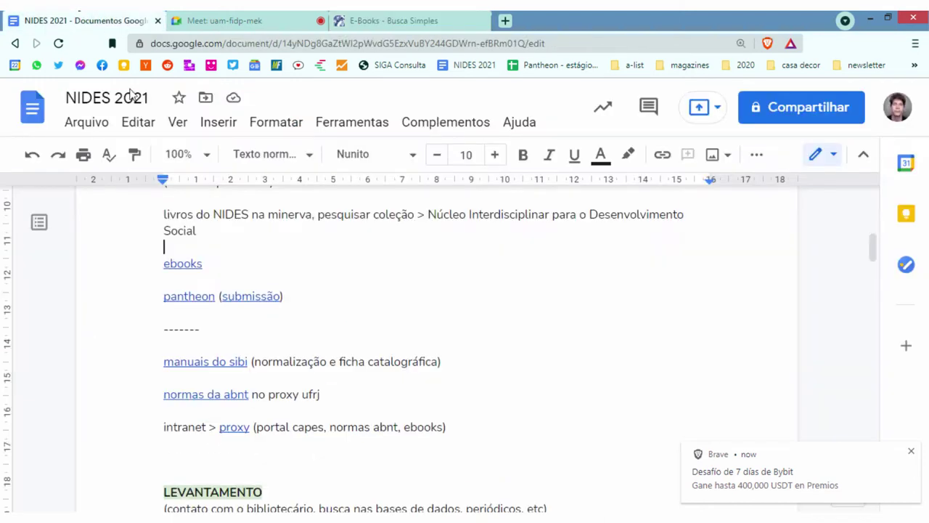
pyautogui.scroll(2, 507, 376)
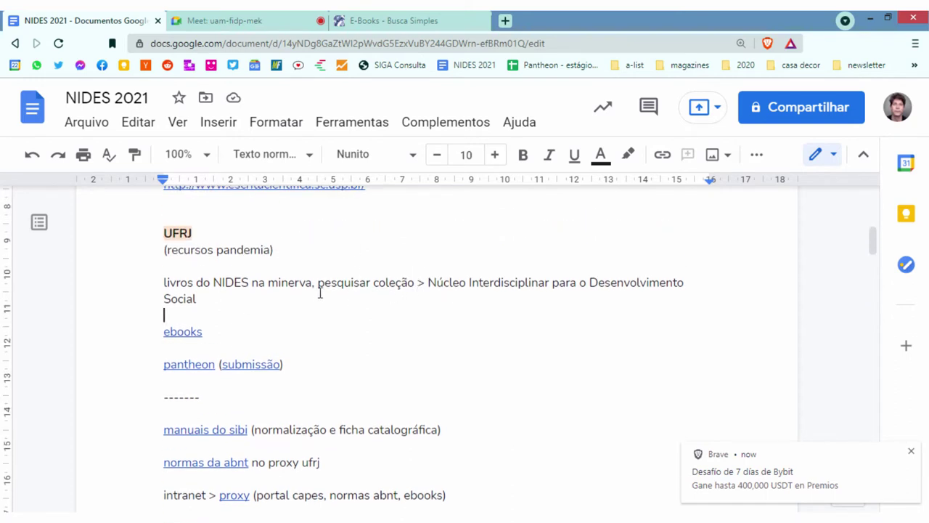
pyautogui.moveTo(427, 282); pyautogui.dragTo(213, 302)
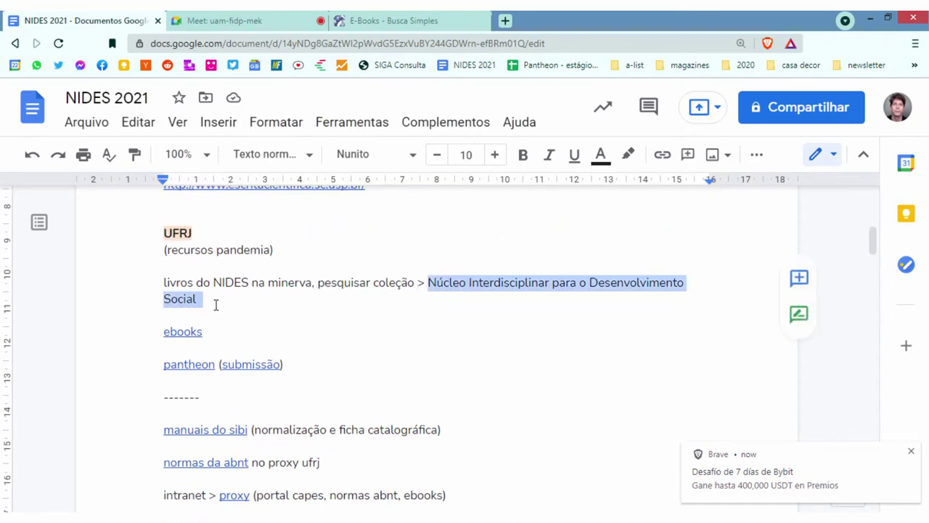
pyautogui.rightClick(190, 299)
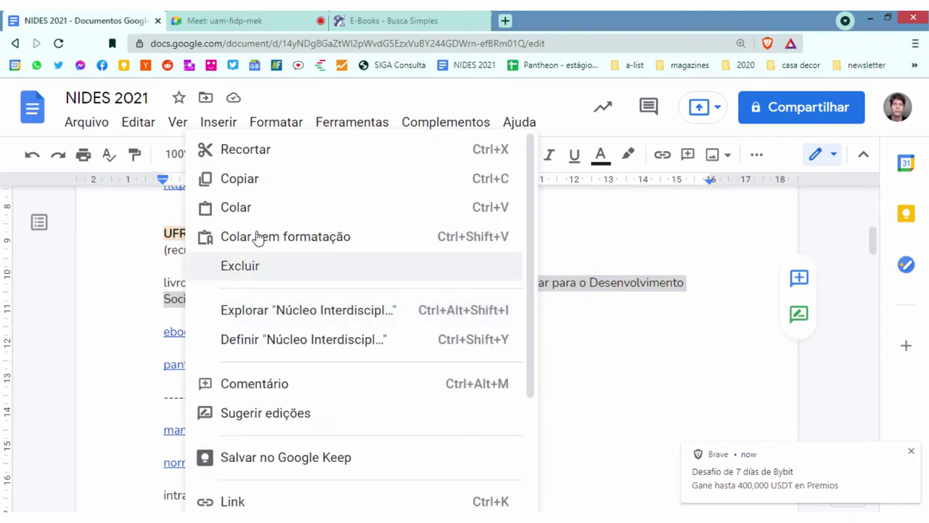
pyautogui.click(249, 179)
# Search Minerva's "Acervo Geral" for the collection "Núcleo Interdisciplinar para o Desenvolvimento Social"
pyautogui.click(392, 20)
pyautogui.click(339, 233)
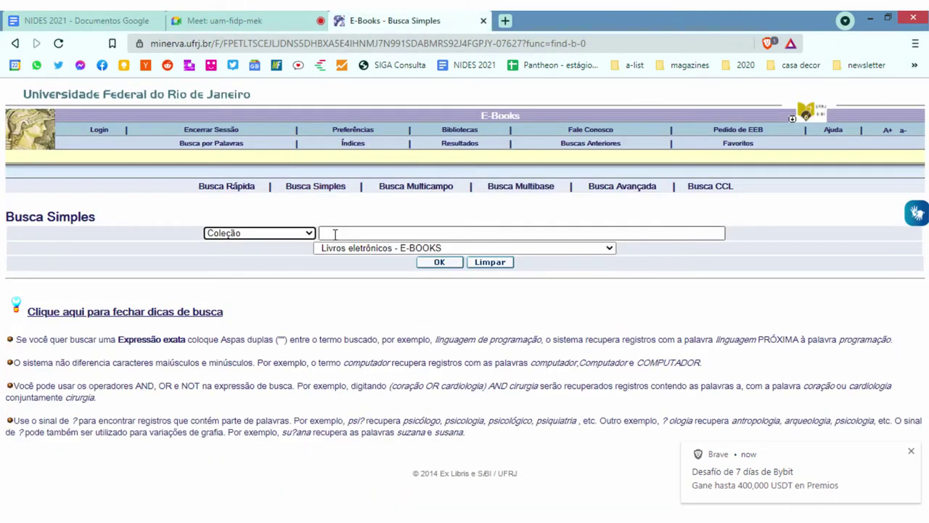
pyautogui.hotkey('ctrl', 'v')
pyautogui.click(435, 248)
pyautogui.scroll(10, 434, 333)
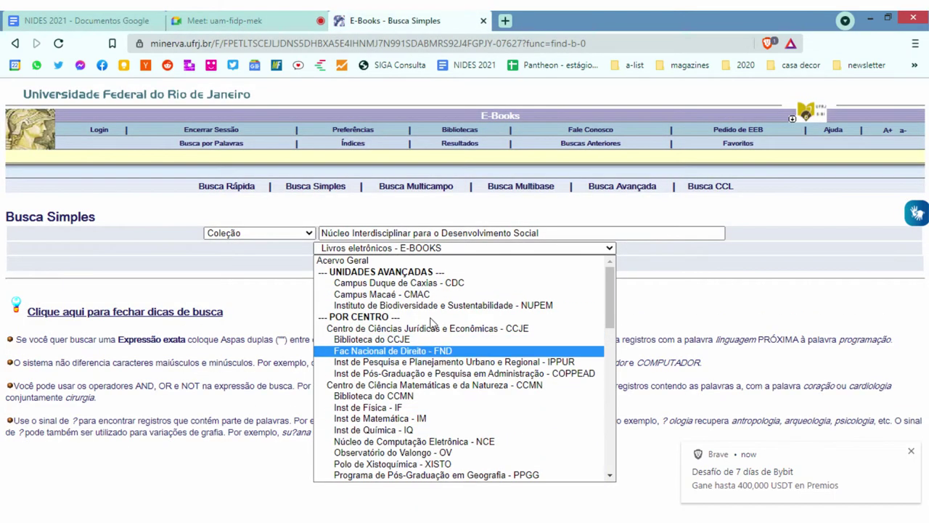
pyautogui.click(367, 261)
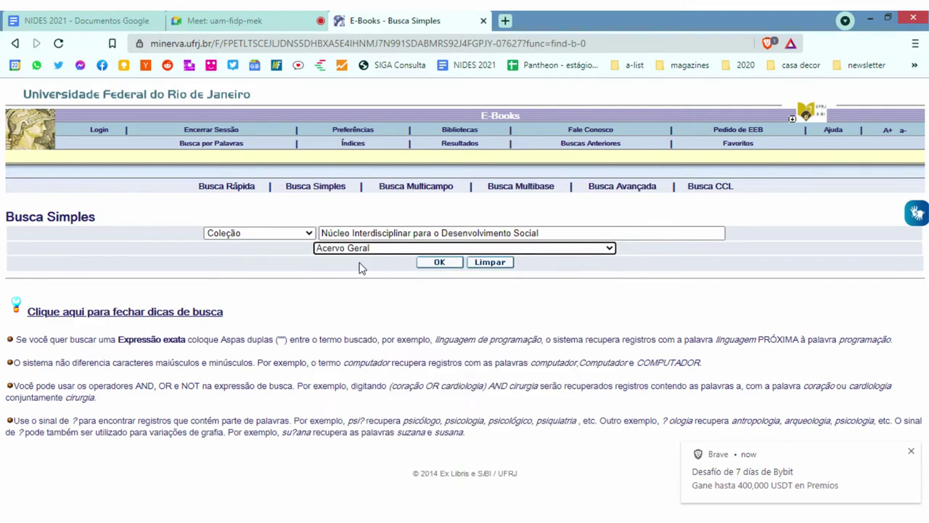
pyautogui.click(435, 263)
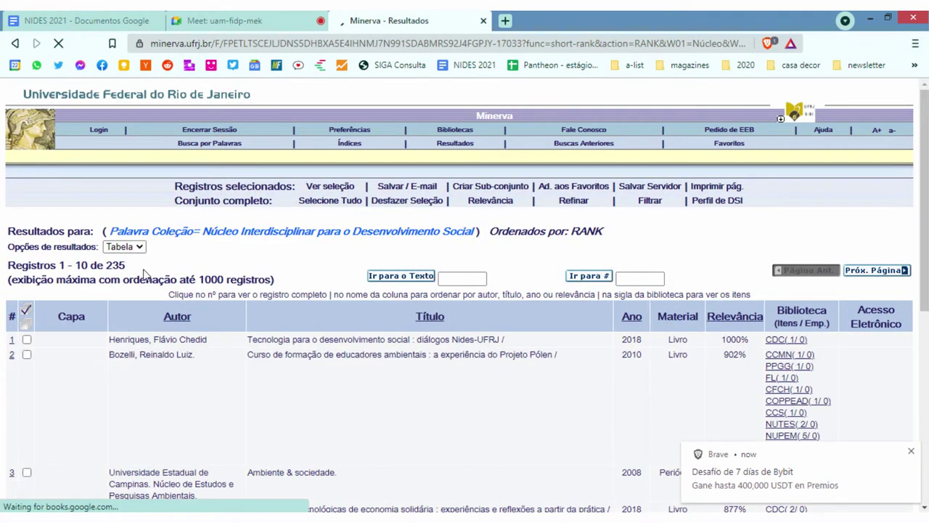
# Highlight the total number of records in the NIDES collection and examine the titles, material types and holding libraries
pyautogui.doubleClick(117, 266)
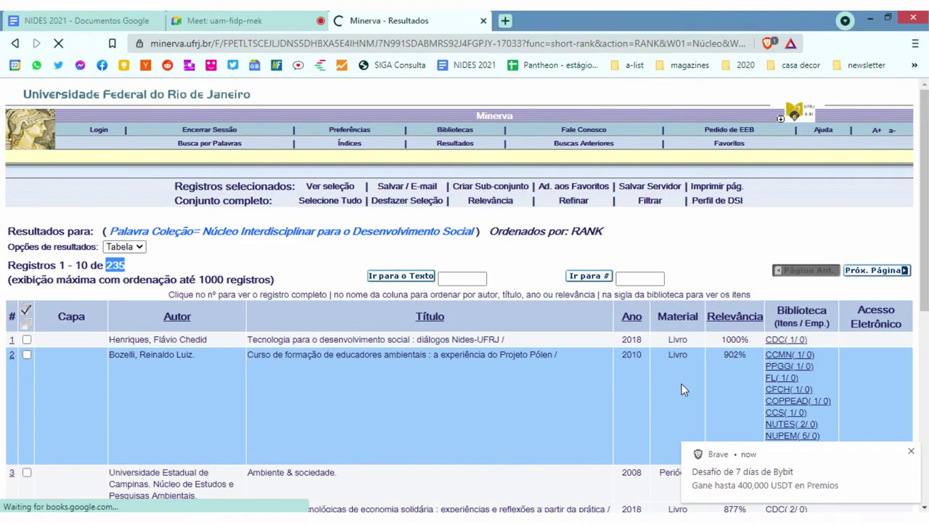
pyautogui.scroll(-2, 644, 392)
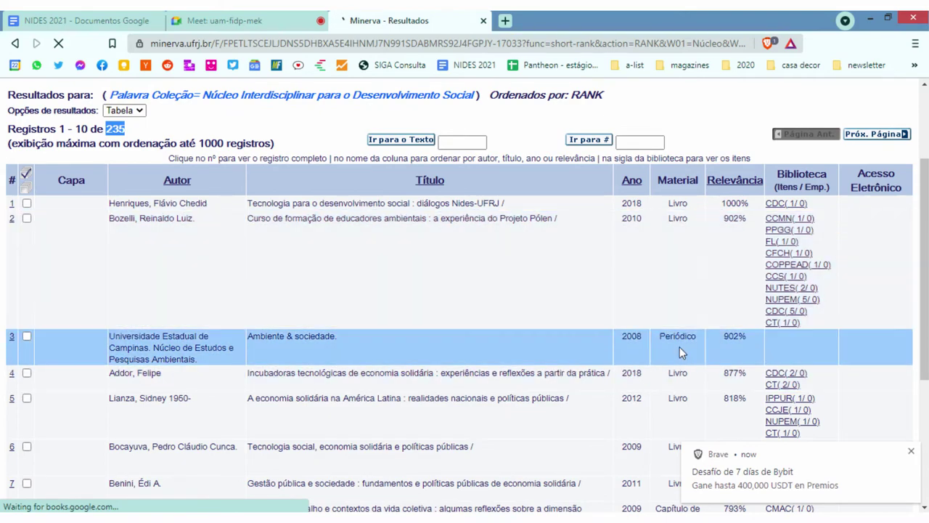
pyautogui.scroll(-2, 679, 347)
pyautogui.scroll(4, 556, 357)
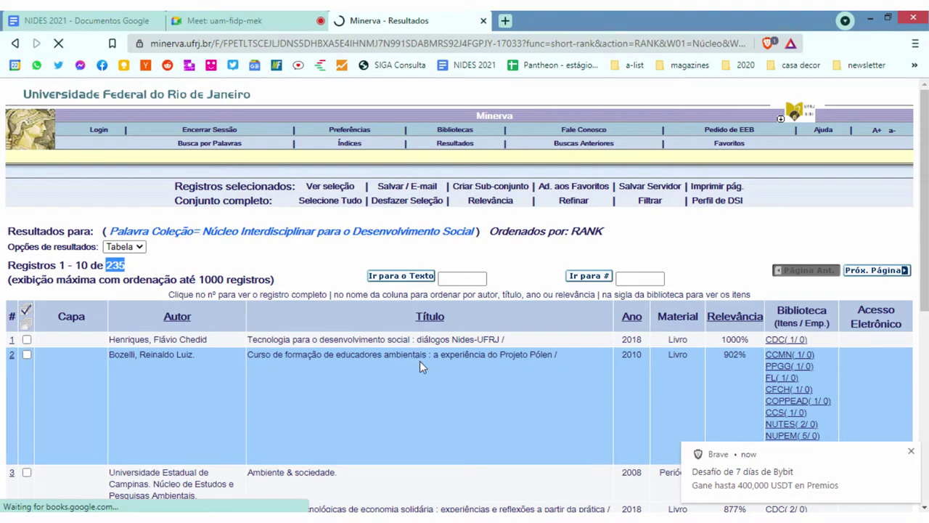
pyautogui.scroll(-1, 401, 325)
pyautogui.scroll(1, 508, 345)
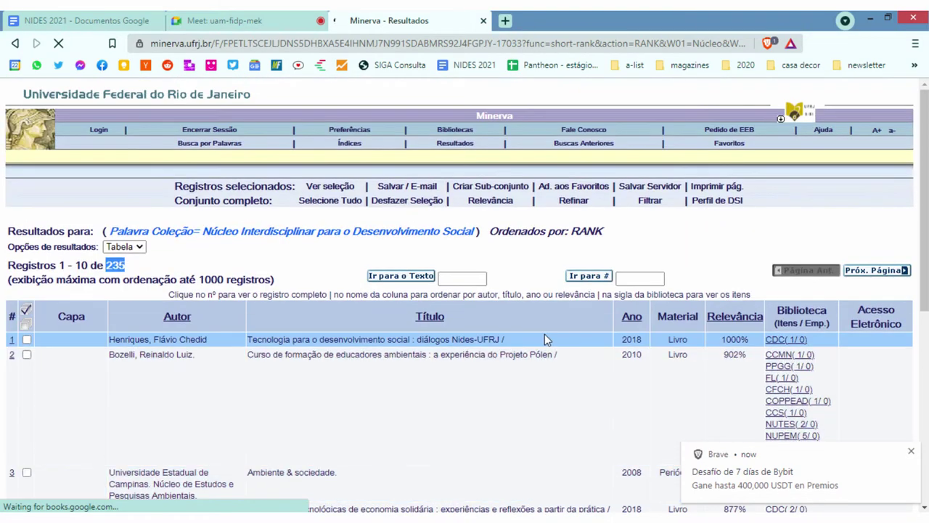
pyautogui.click(666, 319)
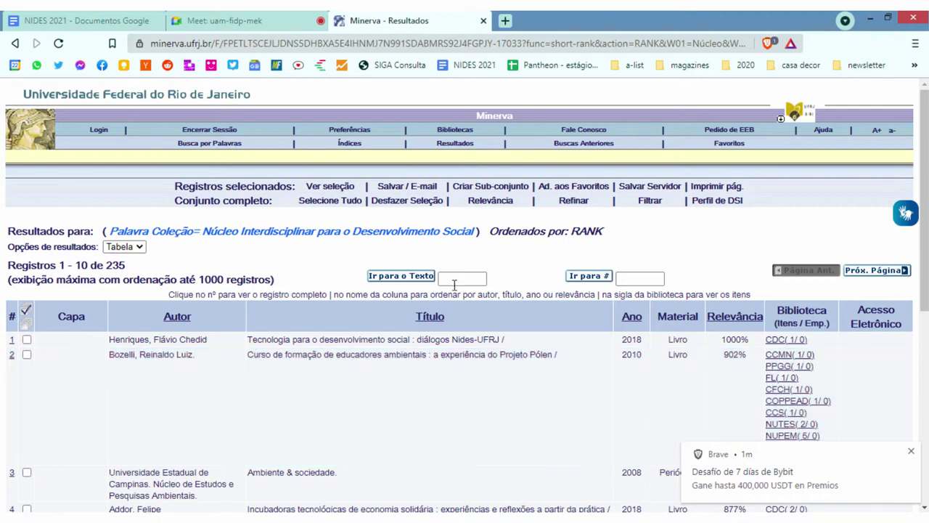
pyautogui.scroll(-2, 489, 381)
pyautogui.scroll(-1, 488, 381)
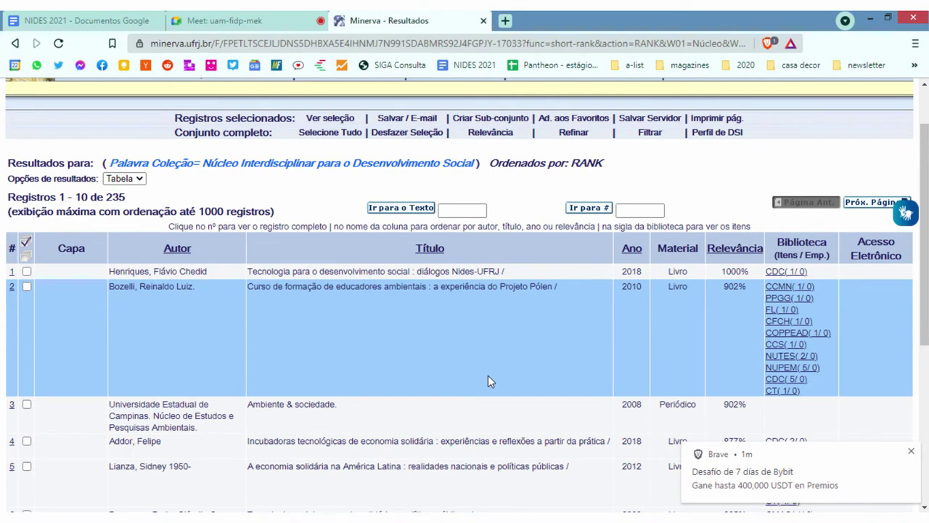
pyautogui.scroll(2, 496, 361)
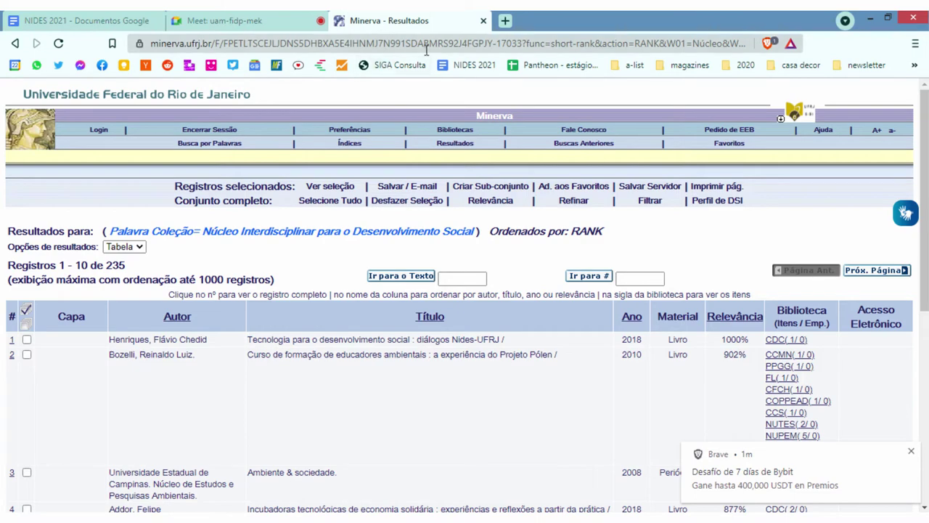
# Try to open the Pantheon repository at pantheon.ufrj.br in a new tab
pyautogui.click(503, 20)
pyautogui.write('pantheon.ufrj.br')
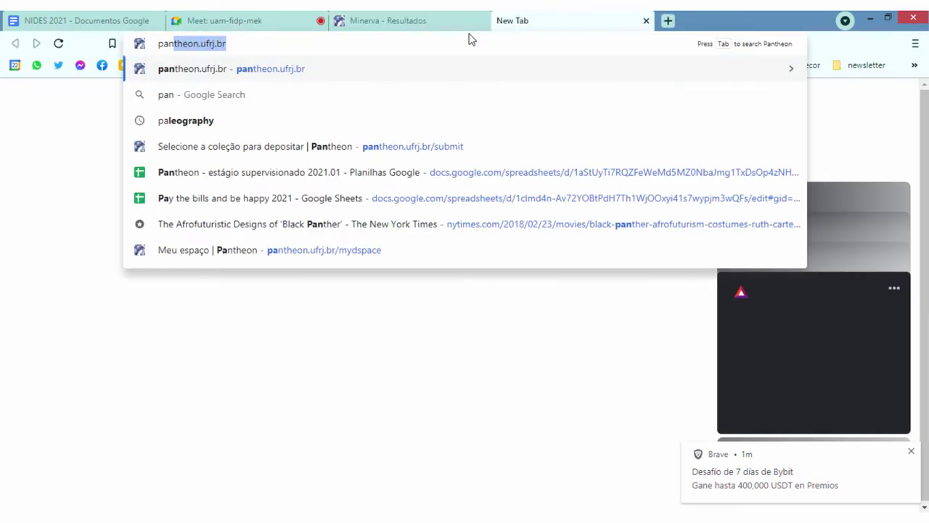
pyautogui.press('Return')
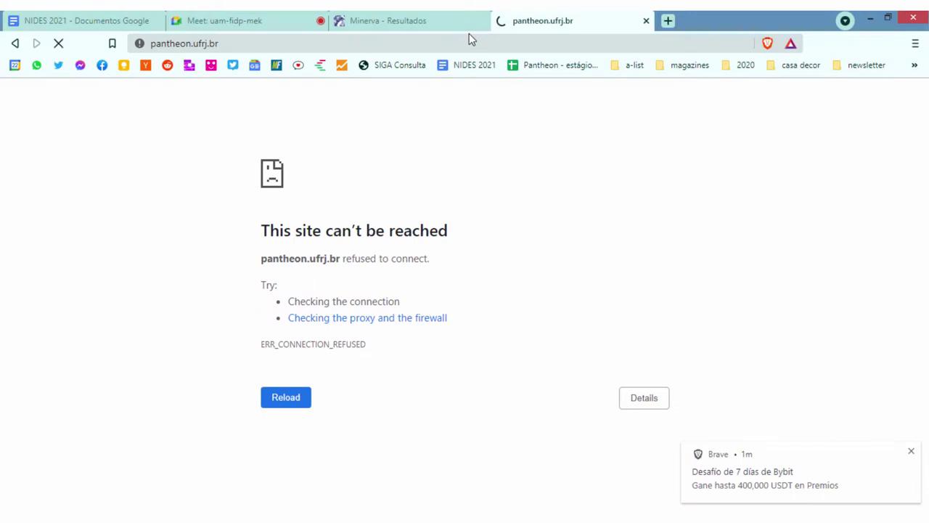
pyautogui.click(431, 48)
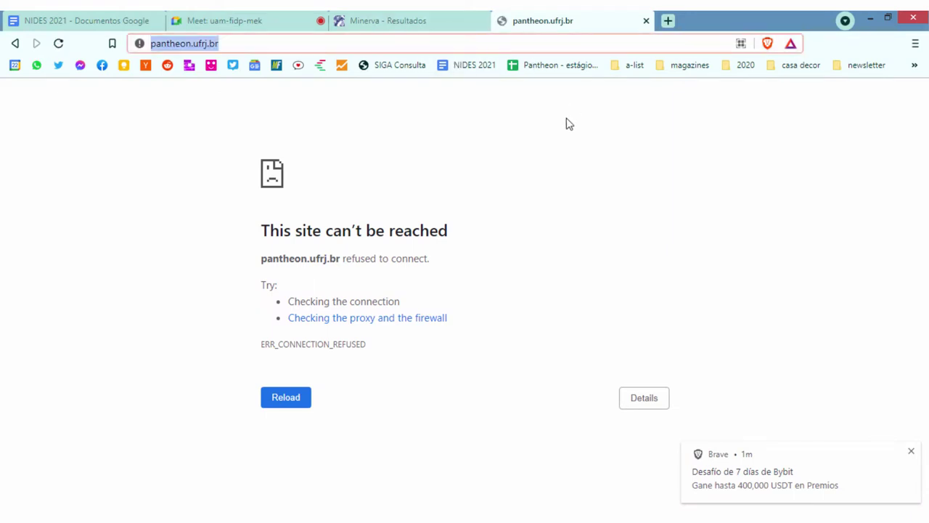
# Review the Pantheon and "submissão" entries in the UFRJ section of the NIDES 2021 document alongside the Minerva results
pyautogui.click(439, 16)
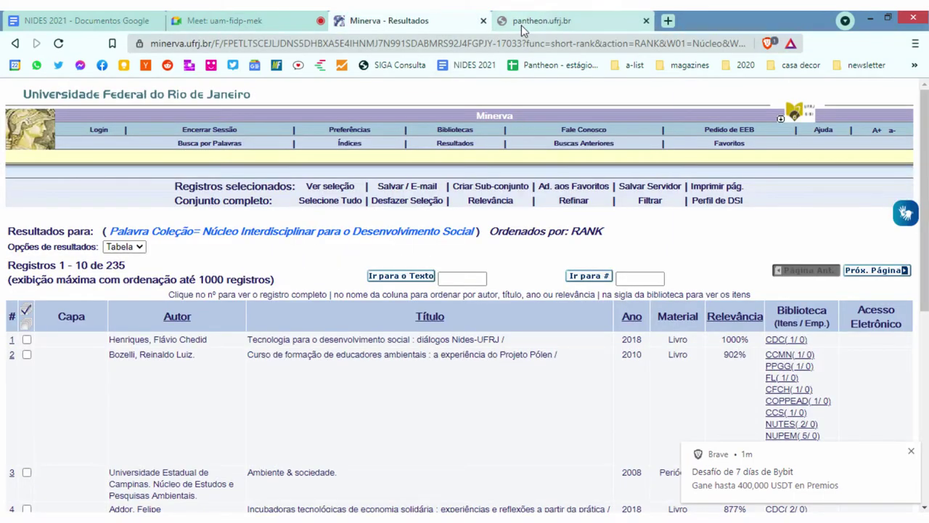
pyautogui.click(95, 20)
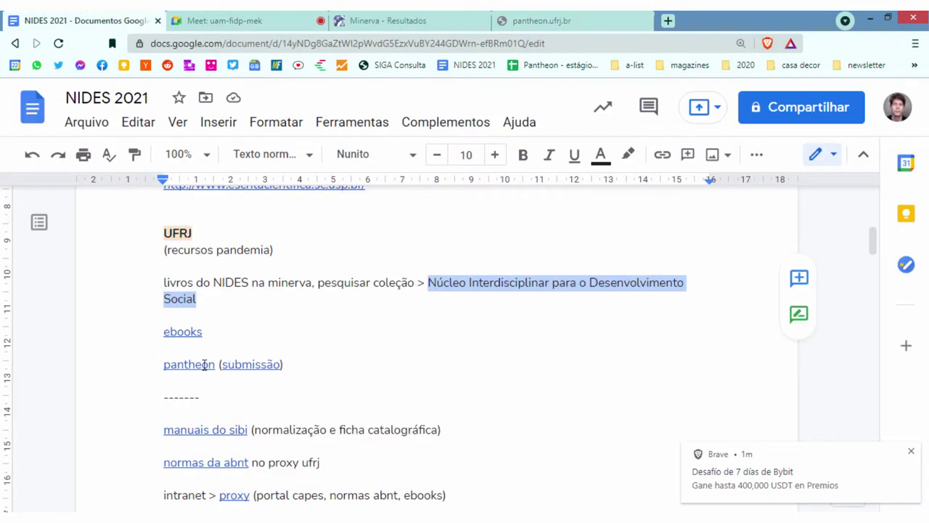
pyautogui.click(445, 18)
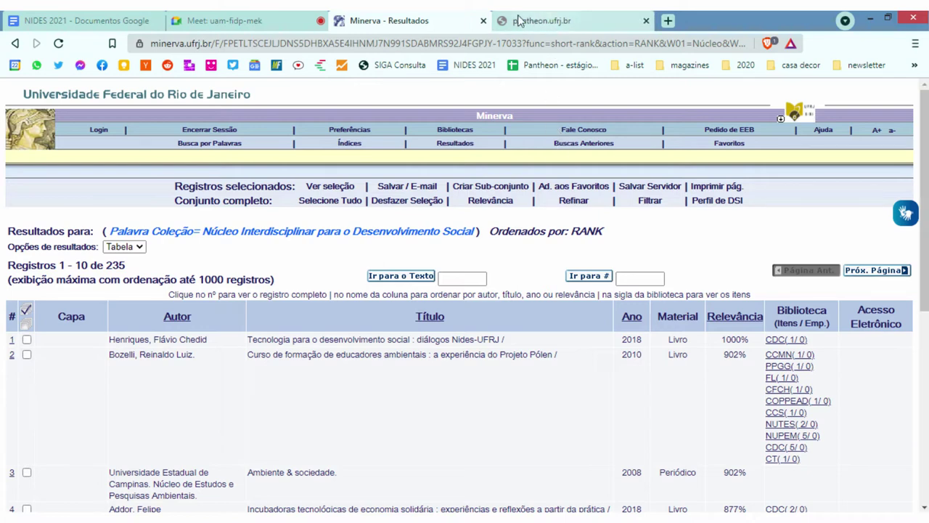
pyautogui.click(87, 20)
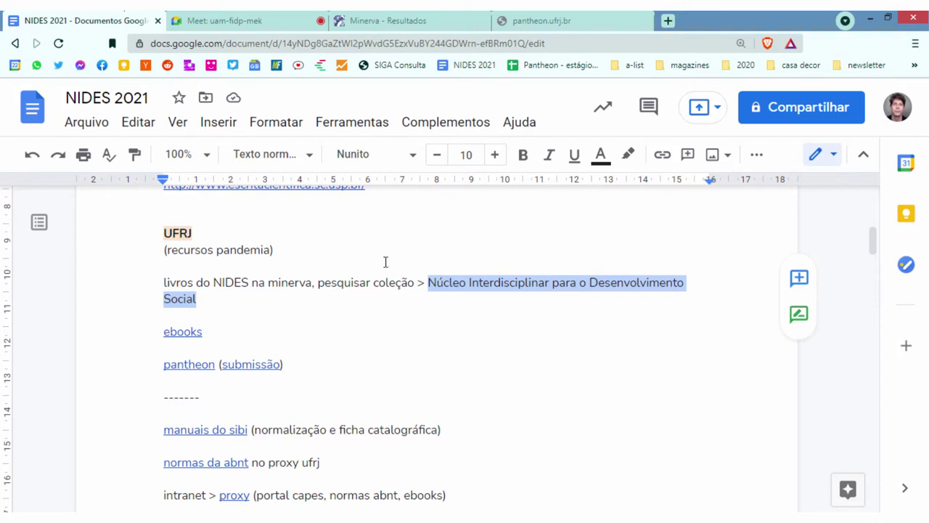
pyautogui.click(418, 16)
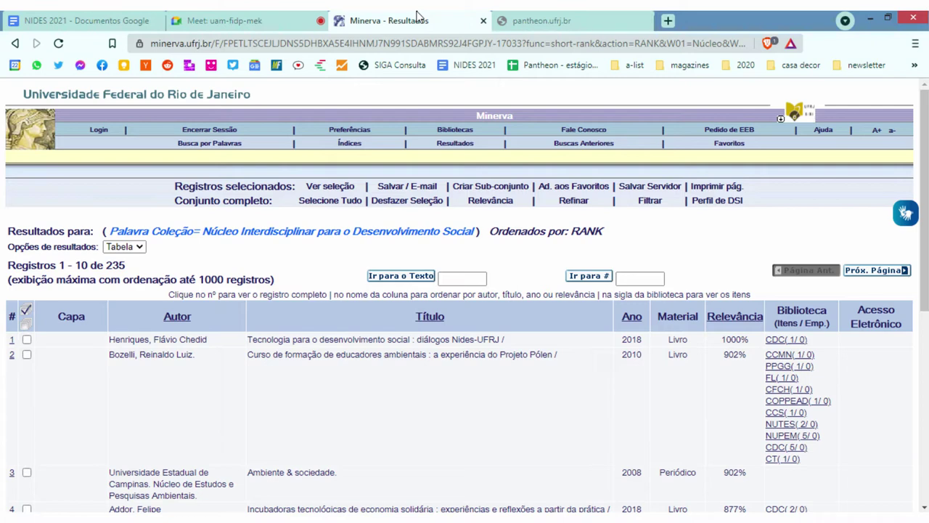
# Retry loading pantheon.ufrj.br, return to the Minerva results and close the Pantheon tab
pyautogui.click(556, 20)
pyautogui.click(521, 39)
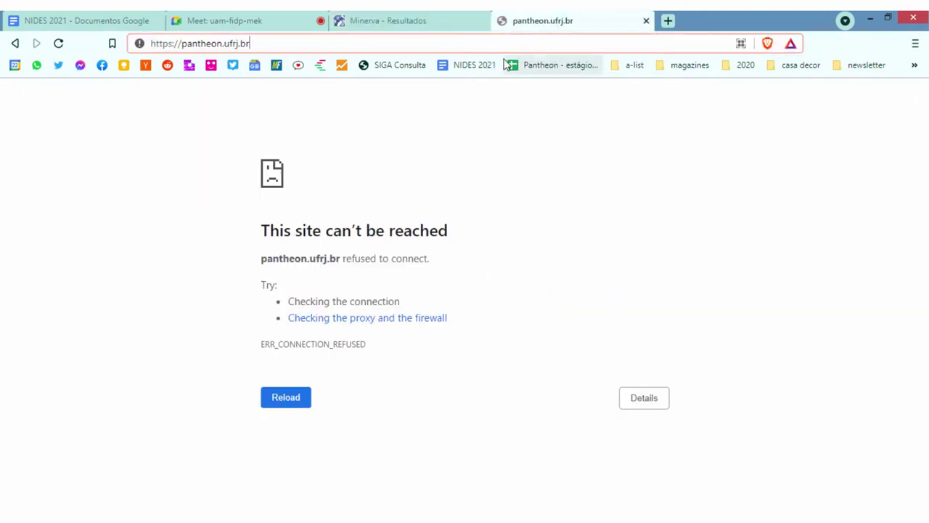
pyautogui.press('Return')
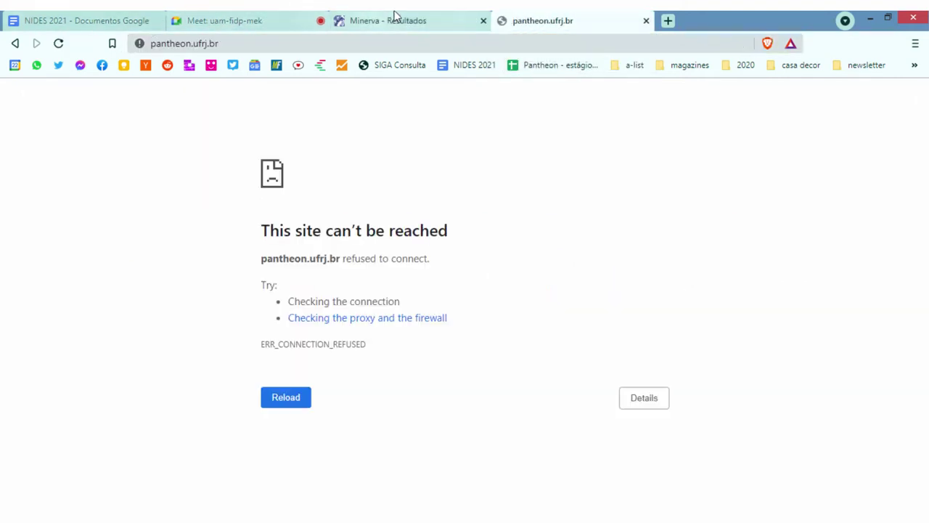
pyautogui.click(396, 18)
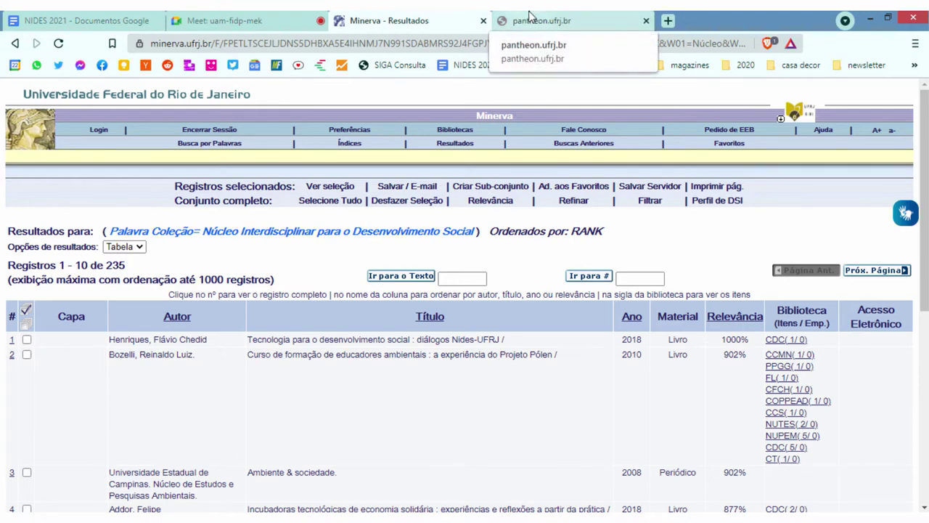
pyautogui.click(647, 24)
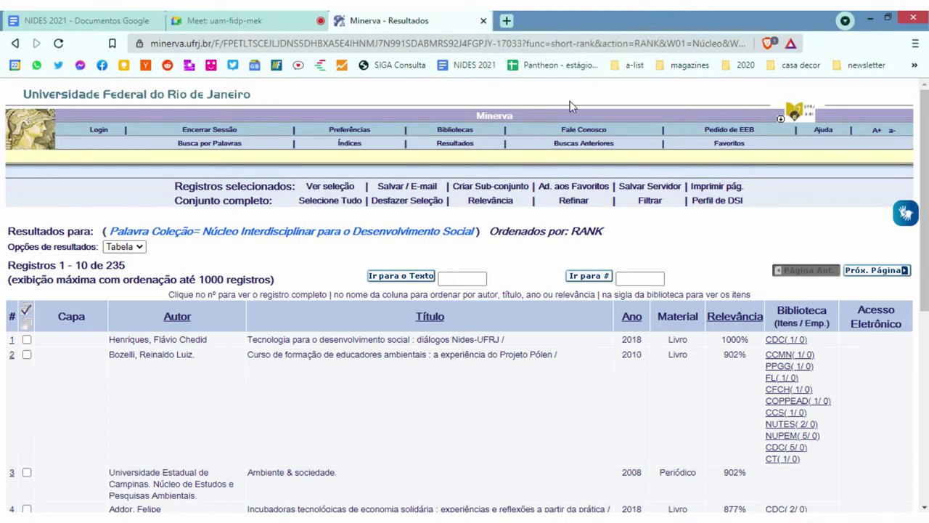
# Open the "manuais do sibi" link from the UFRJ section of the NIDES 2021 document
pyautogui.click(119, 20)
pyautogui.click(422, 27)
pyautogui.click(87, 20)
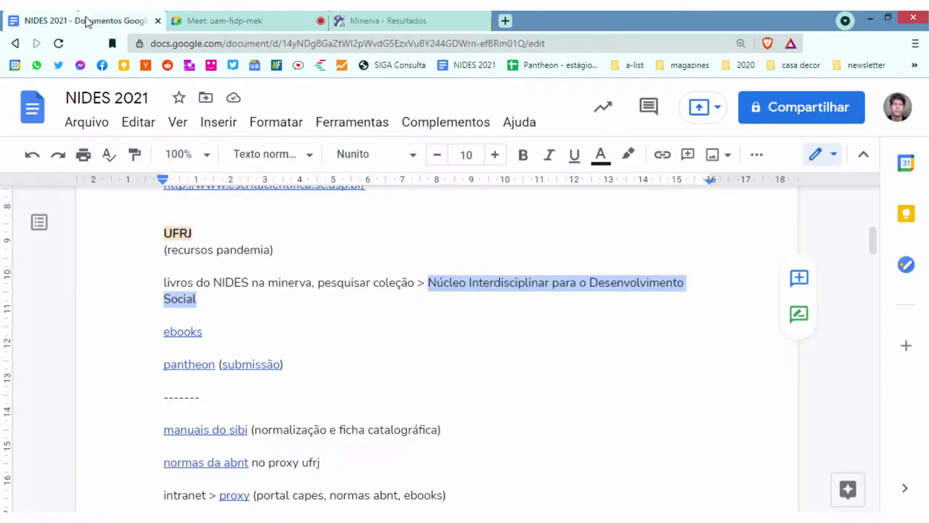
pyautogui.scroll(-1, 384, 303)
pyautogui.scroll(-1, 435, 287)
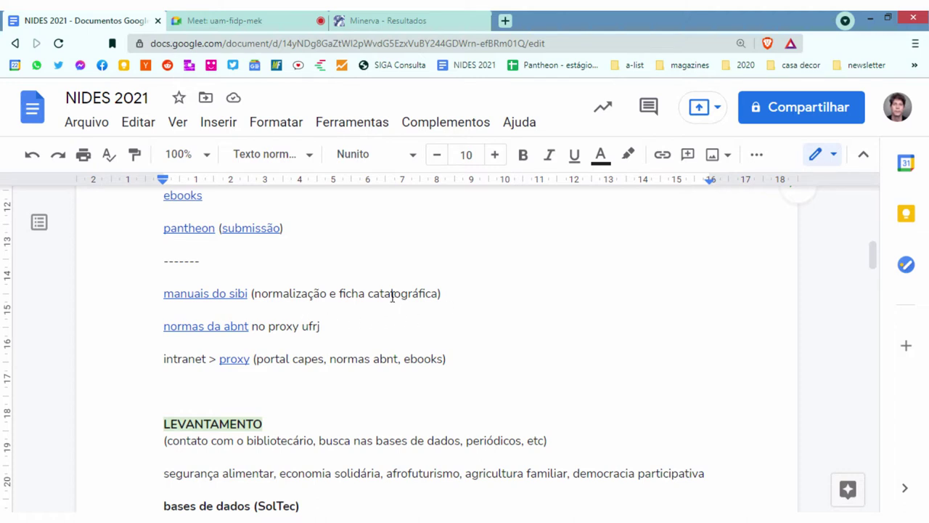
pyautogui.click(450, 296)
pyautogui.click(227, 297)
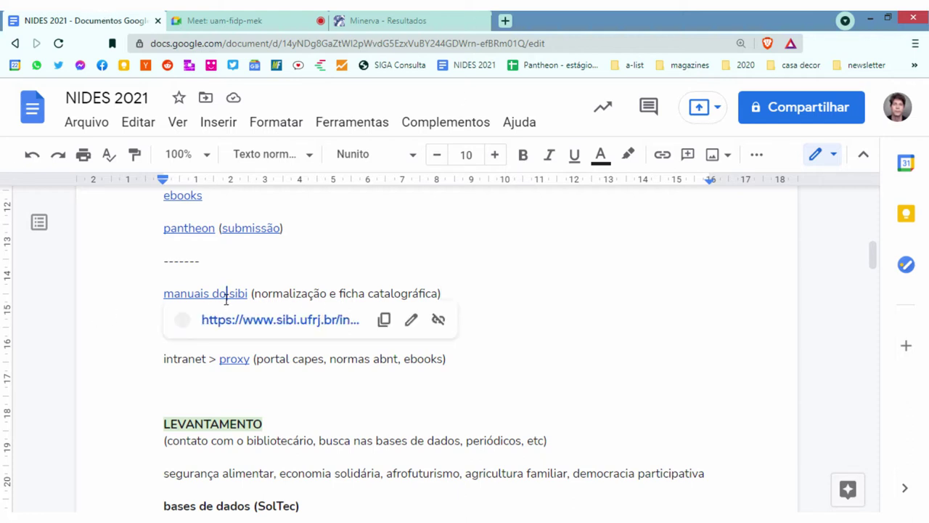
pyautogui.click(320, 326)
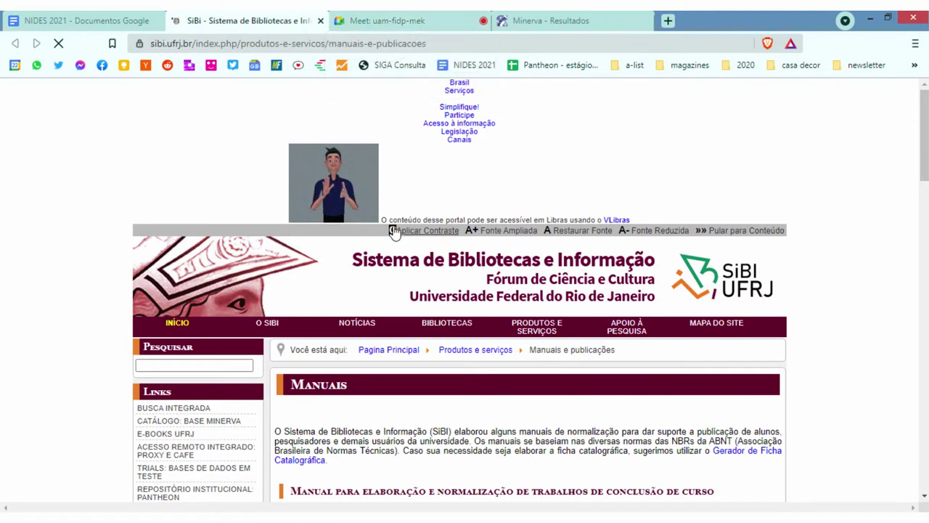
# Open the "Manual para elaboração e normalização de dissertações e teses" from SiBI's list of manuals
pyautogui.scroll(-2, 791, 274)
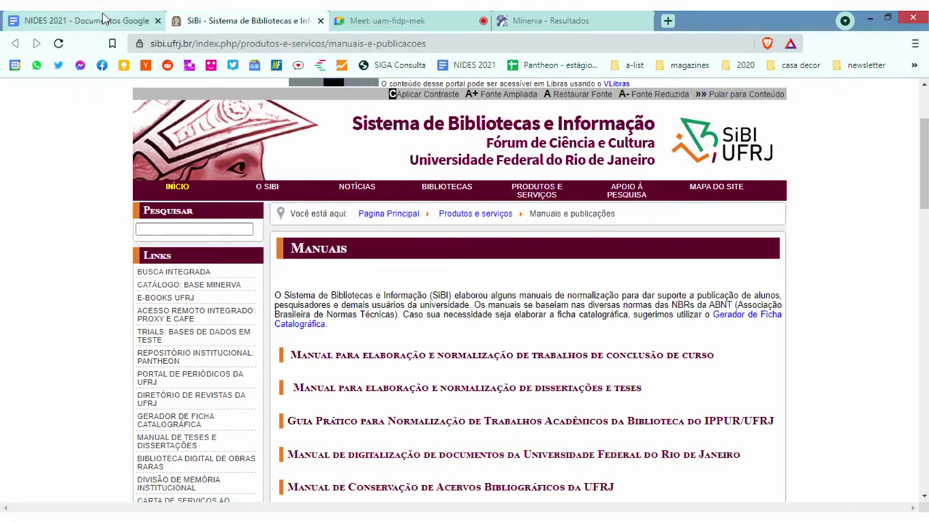
pyautogui.scroll(-1, 716, 323)
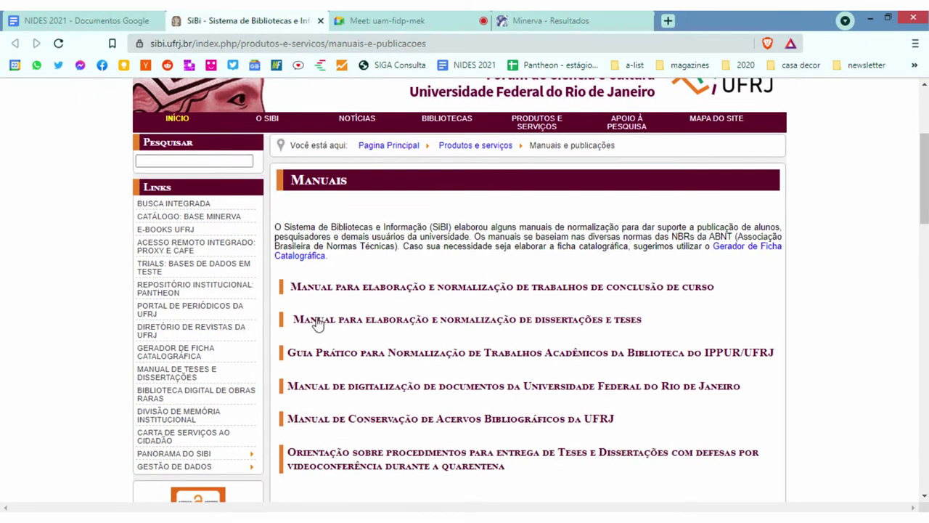
pyautogui.click(557, 325)
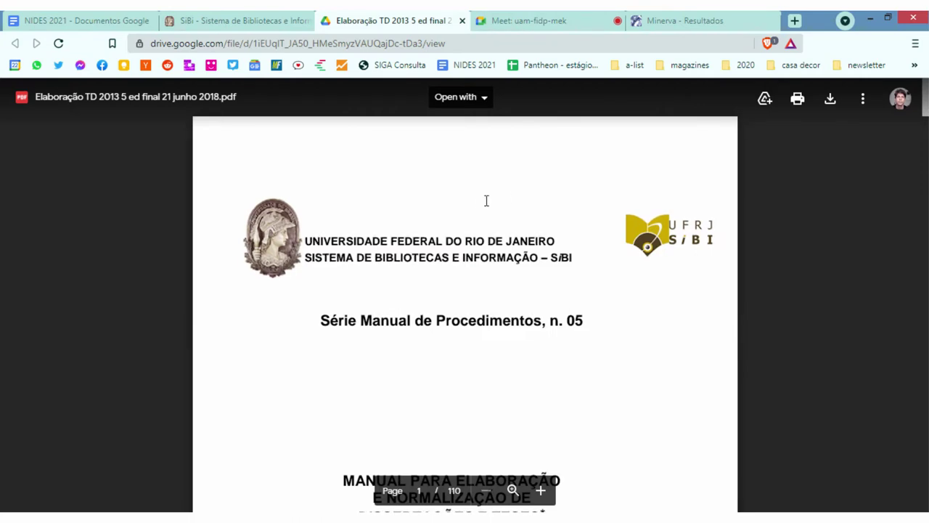
# Examine the title, edition and publication year on the cover of the dissertations and theses manual
pyautogui.scroll(-3, 493, 262)
pyautogui.scroll(-5, 494, 263)
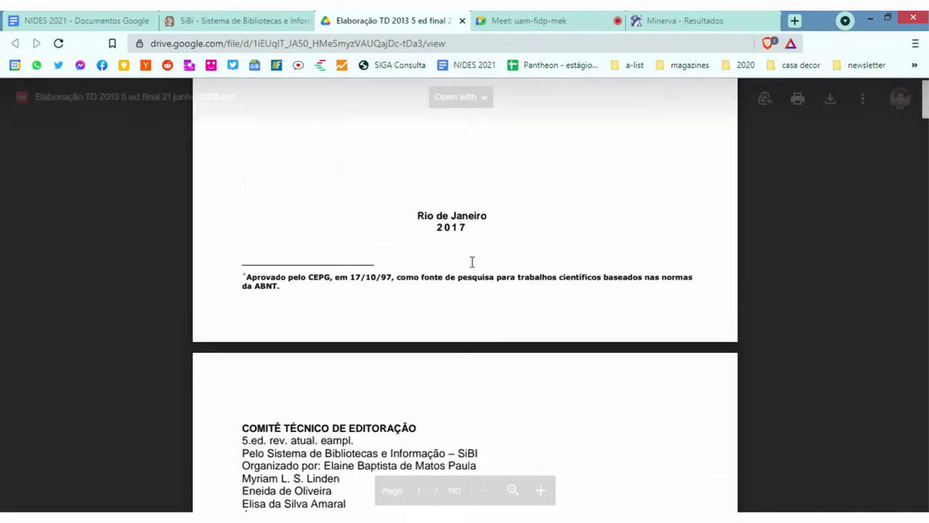
pyautogui.scroll(5, 477, 307)
pyautogui.scroll(1, 356, 201)
pyautogui.scroll(-2, 352, 269)
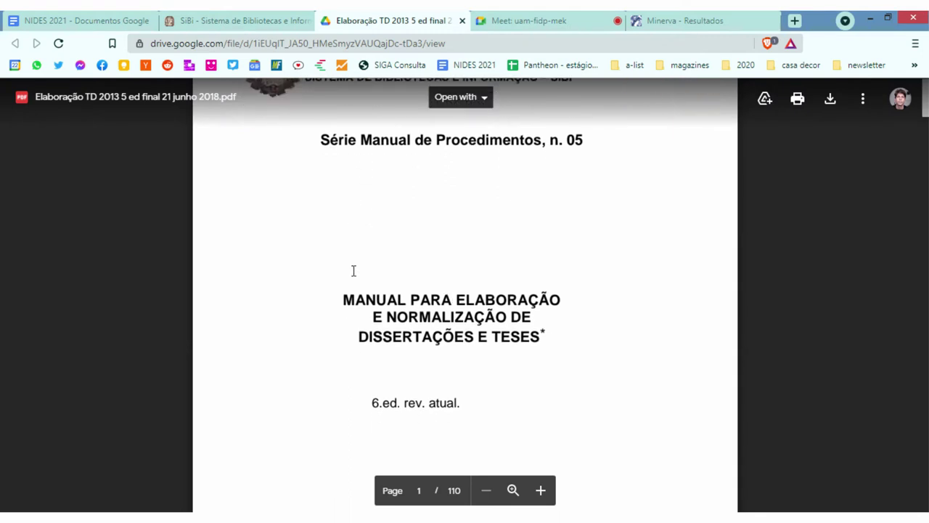
pyautogui.scroll(1, 397, 235)
pyautogui.scroll(1, 397, 235)
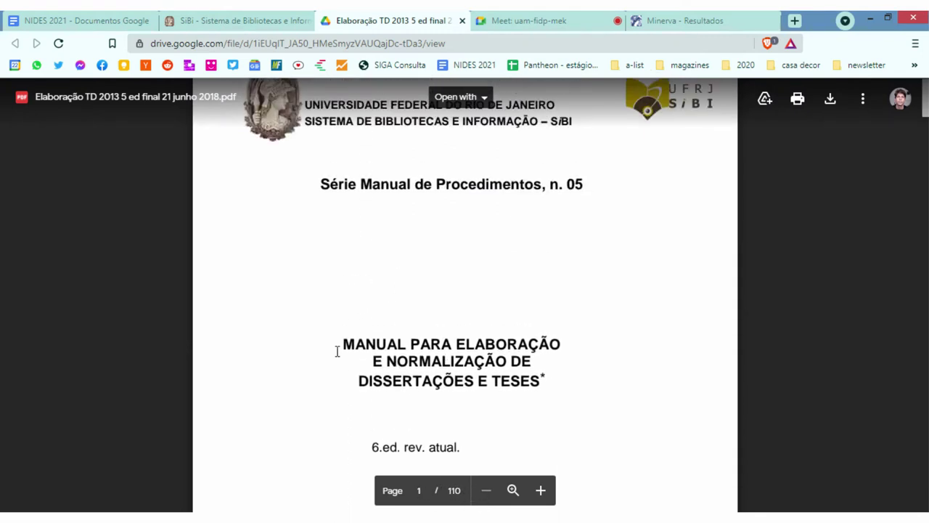
# Return to the NIDES 2021 document and review the "manuais do sibi" entry on normalização and ficha catalográfica
pyautogui.click(75, 20)
pyautogui.click(282, 293)
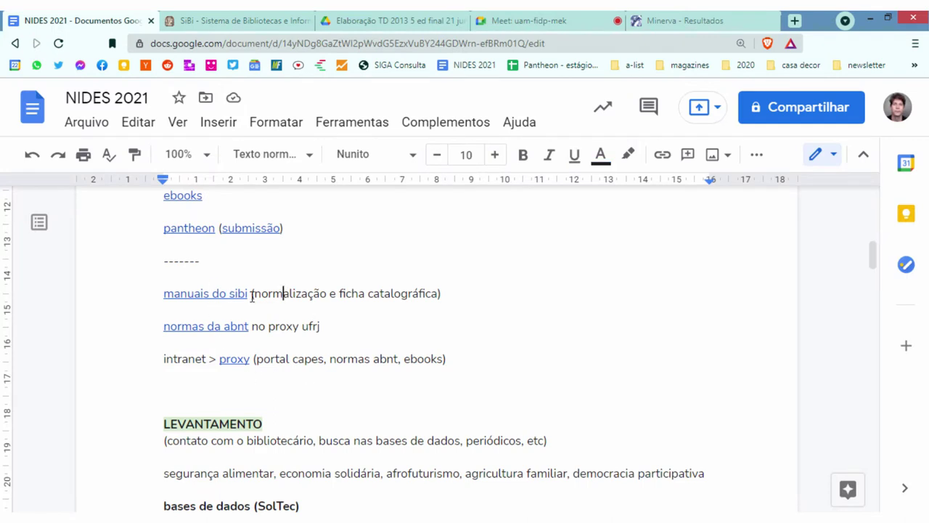
pyautogui.hotkey('ctrl', 'Left')
pyautogui.hotkey('ctrl', 'Left')
pyautogui.hotkey('ctrl', 'Left')
pyautogui.hotkey('ctrl', 'Left')
pyautogui.hotkey('ctrl', 'Left')
pyautogui.click(278, 206)
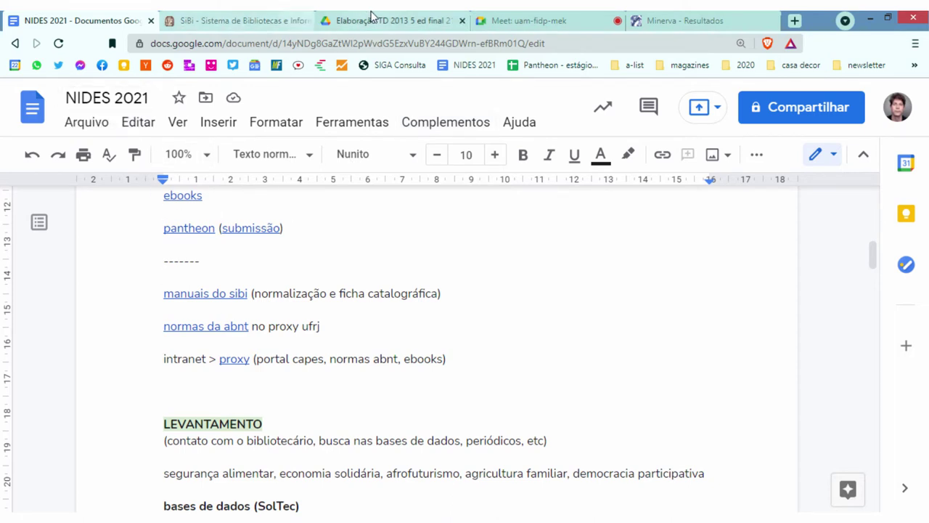
# Revisit SiBI's list of manuals and read through the dissertations and theses manual from its cover to the table of contents
pyautogui.click(226, 21)
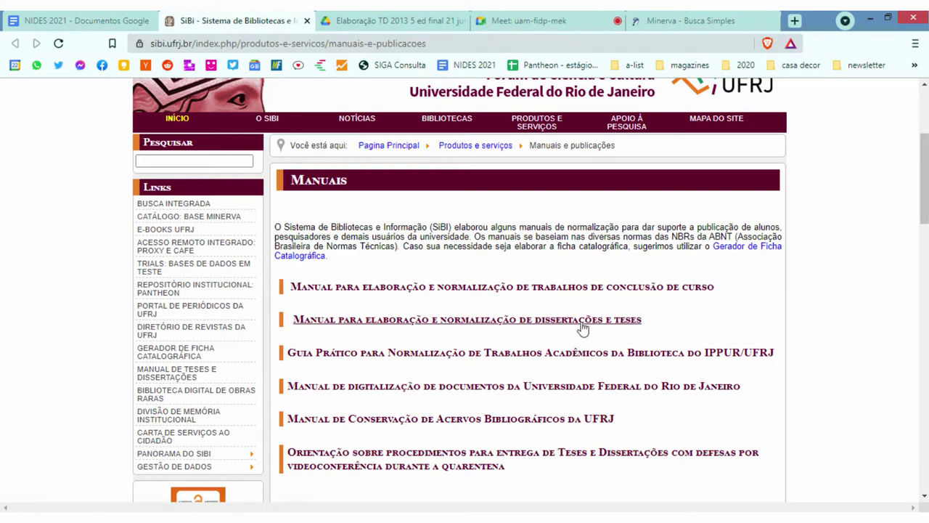
pyautogui.click(551, 339)
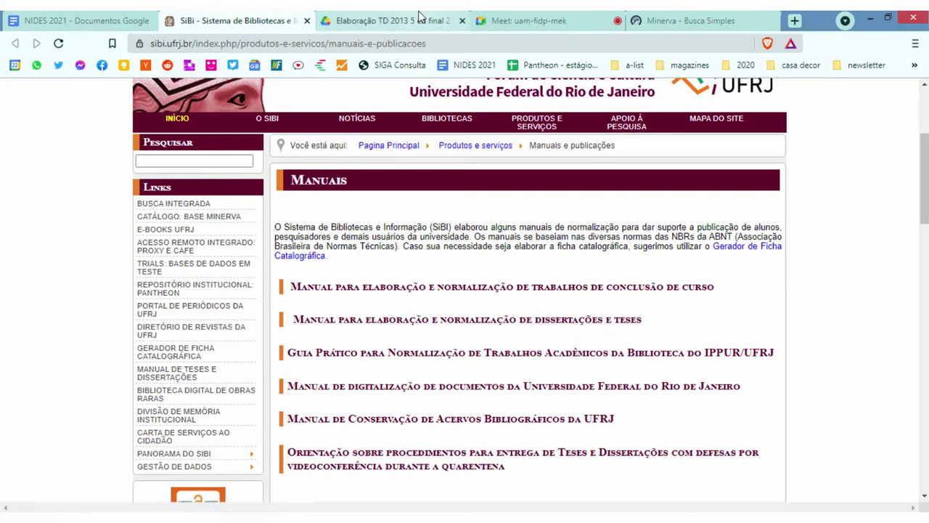
pyautogui.scroll(-6, 521, 332)
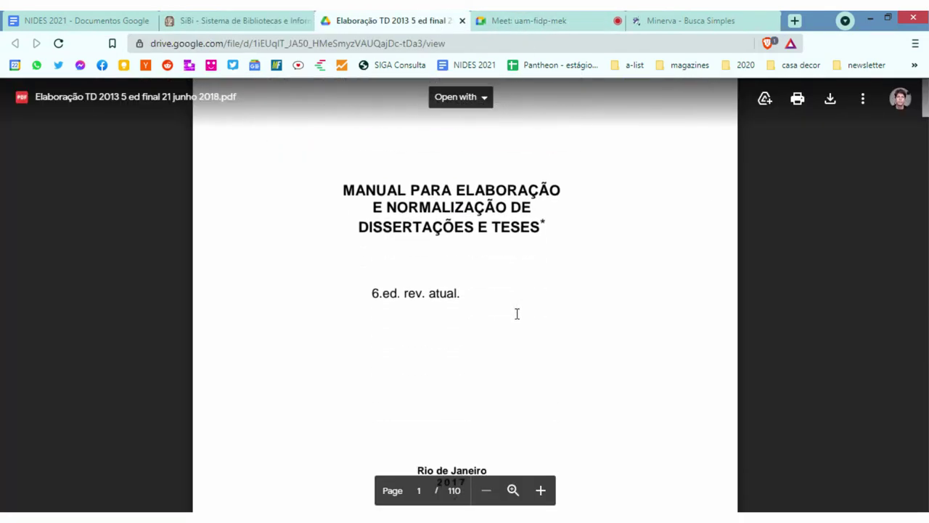
pyautogui.scroll(-12, 489, 316)
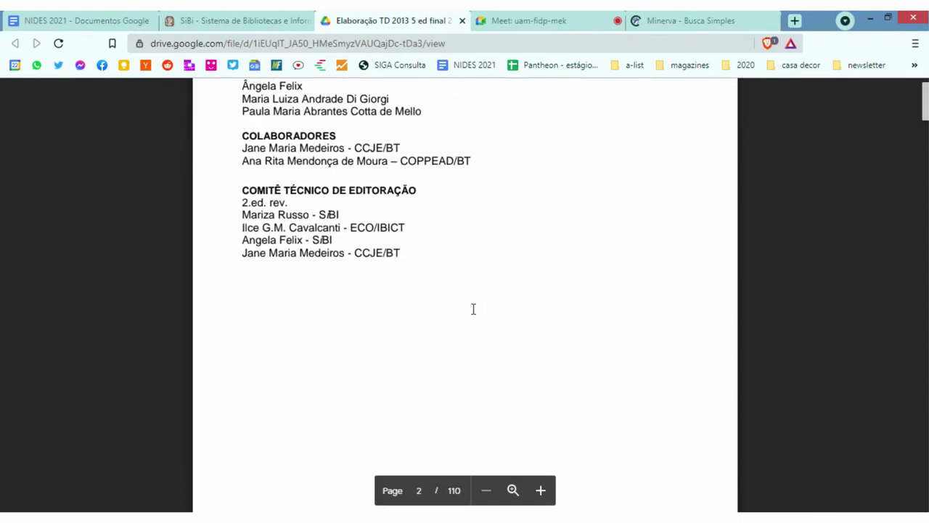
pyautogui.scroll(-12, 457, 298)
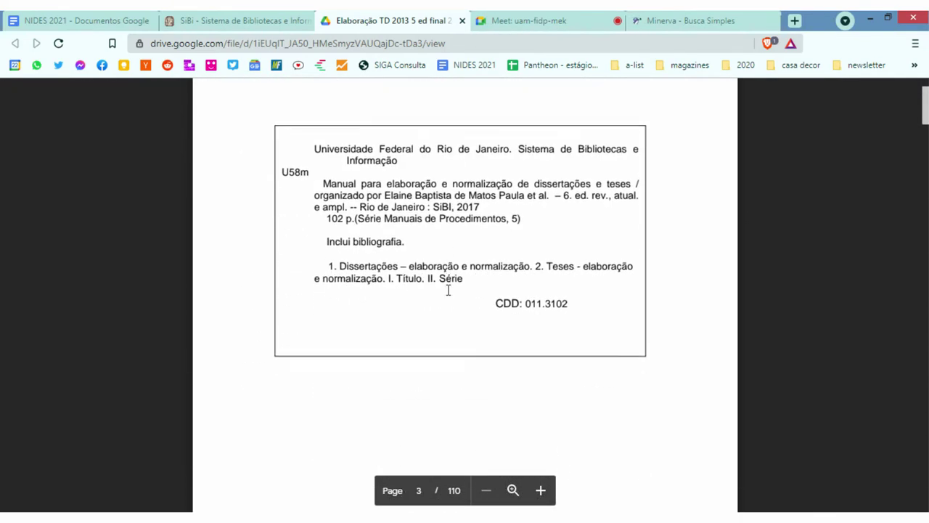
pyautogui.scroll(-12, 443, 289)
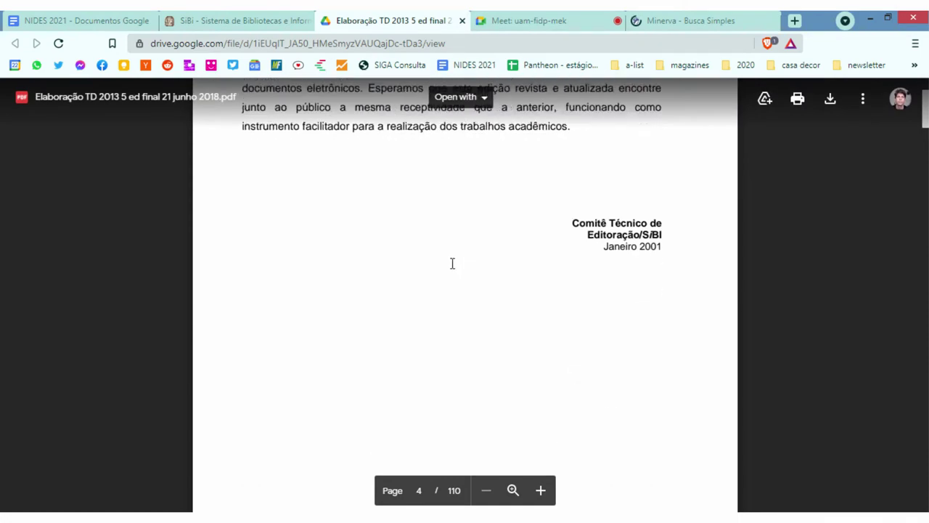
pyautogui.scroll(-12, 389, 267)
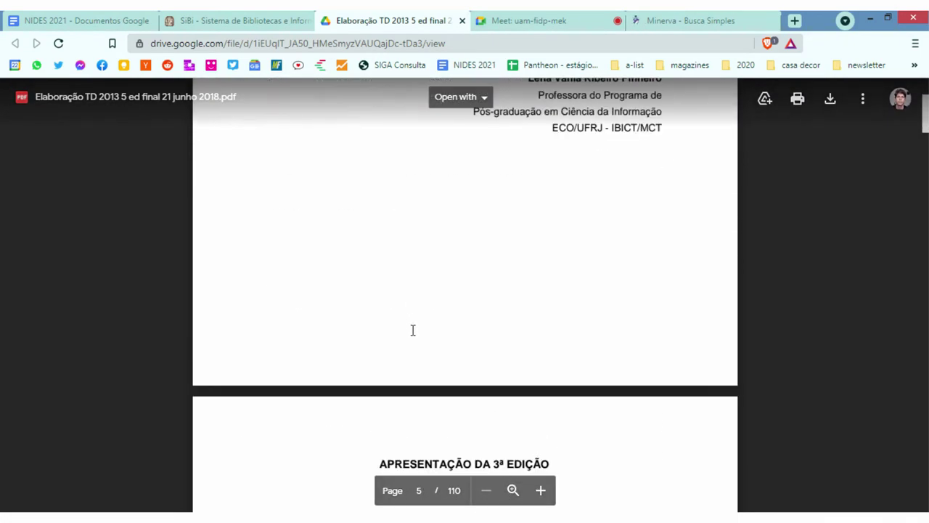
pyautogui.scroll(-4, 406, 367)
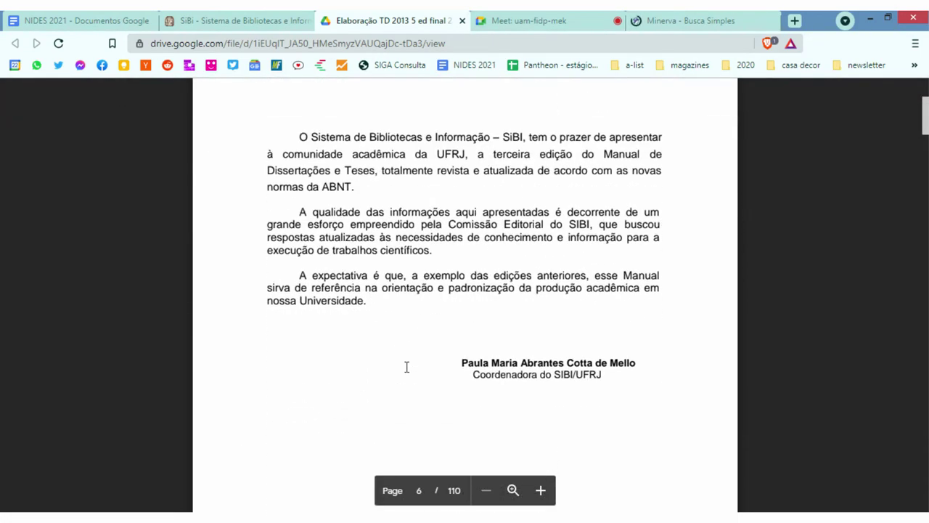
pyautogui.scroll(-10, 407, 368)
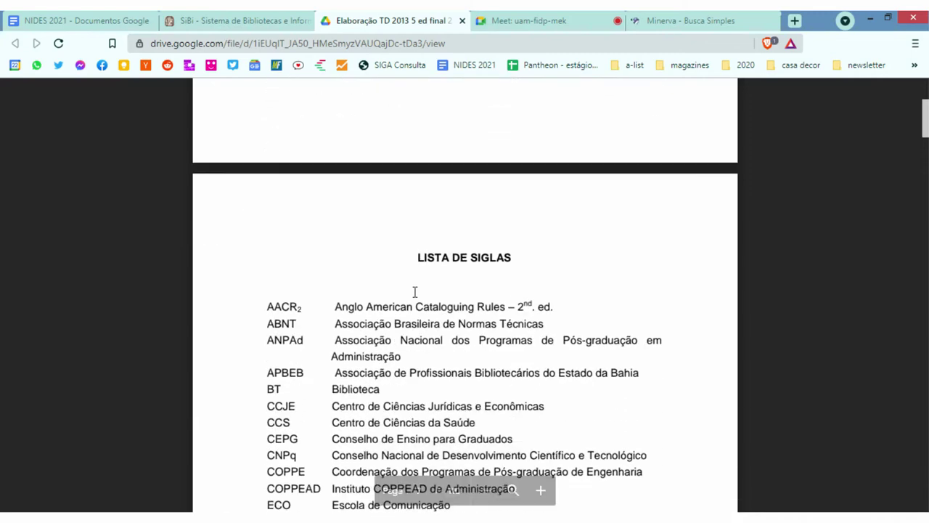
pyautogui.scroll(-4, 414, 292)
pyautogui.scroll(-5, 444, 187)
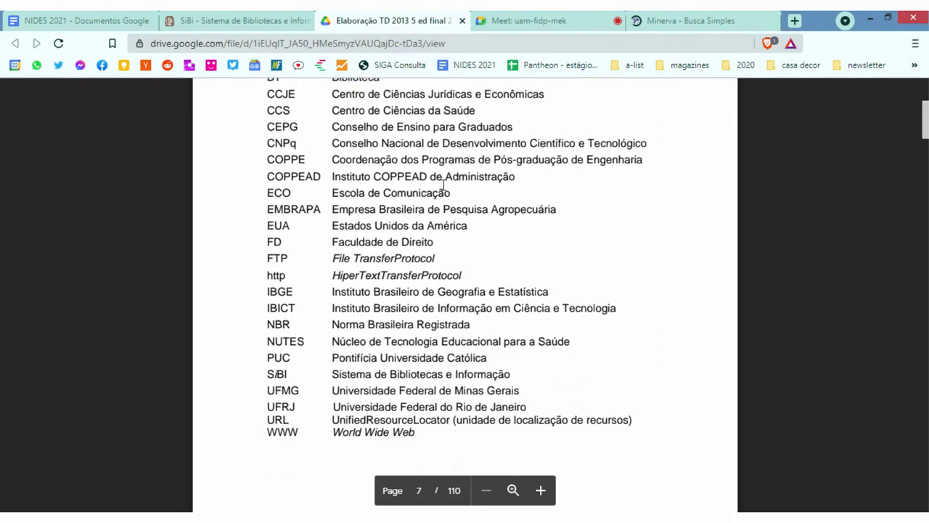
pyautogui.scroll(-10, 443, 187)
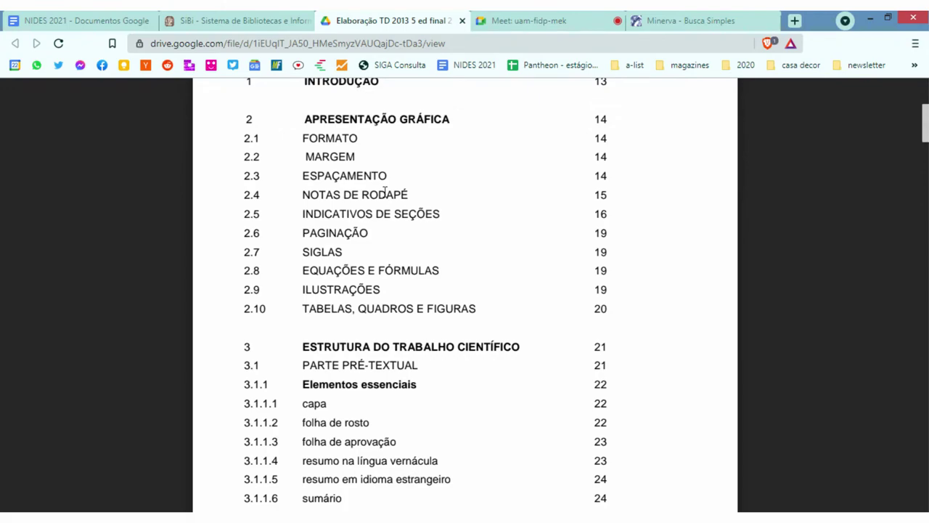
# Read through the rest of the dissertations and theses manual's table of contents, ending at its introduction
pyautogui.scroll(1, 440, 226)
pyautogui.scroll(-12, 472, 253)
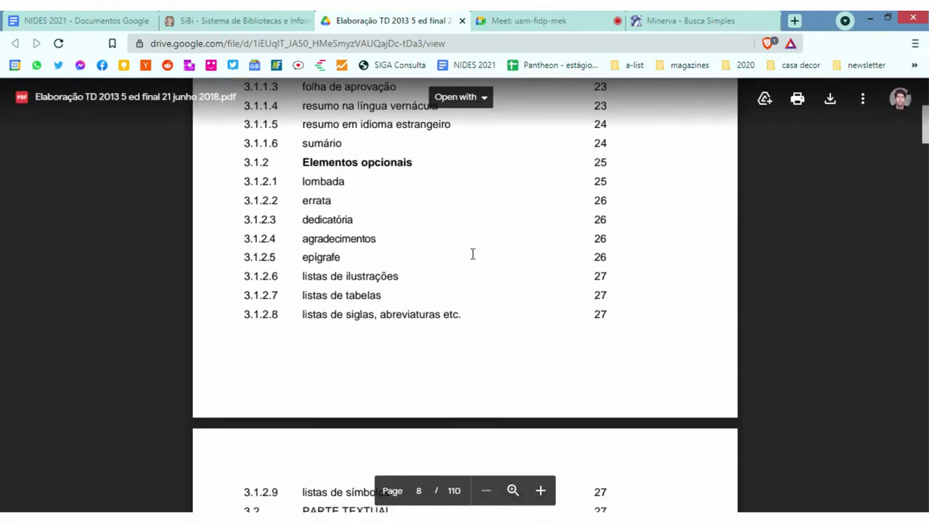
pyautogui.scroll(-20, 470, 289)
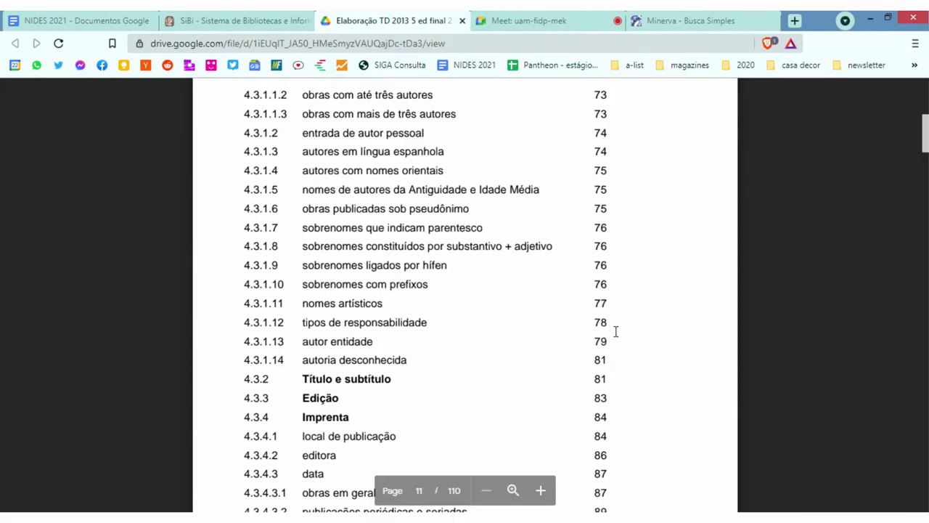
pyautogui.scroll(-15, 645, 297)
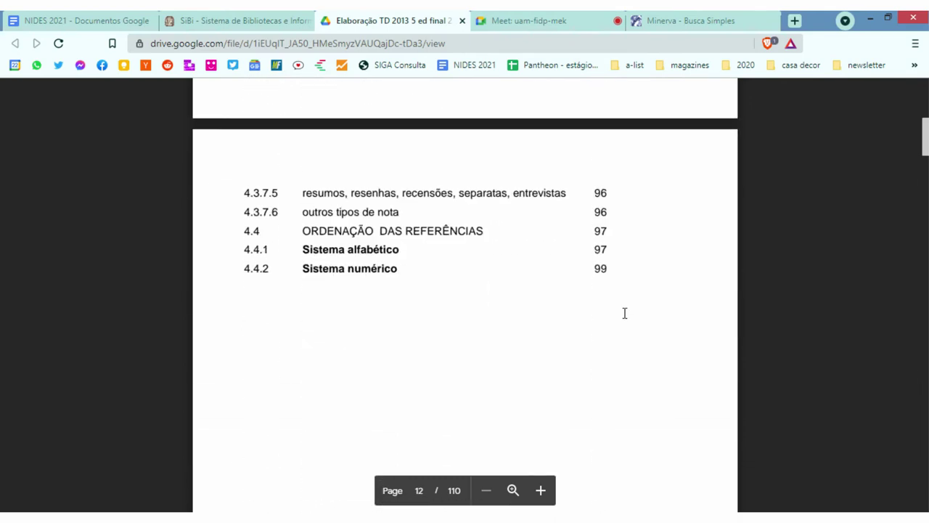
pyautogui.scroll(-5, 657, 305)
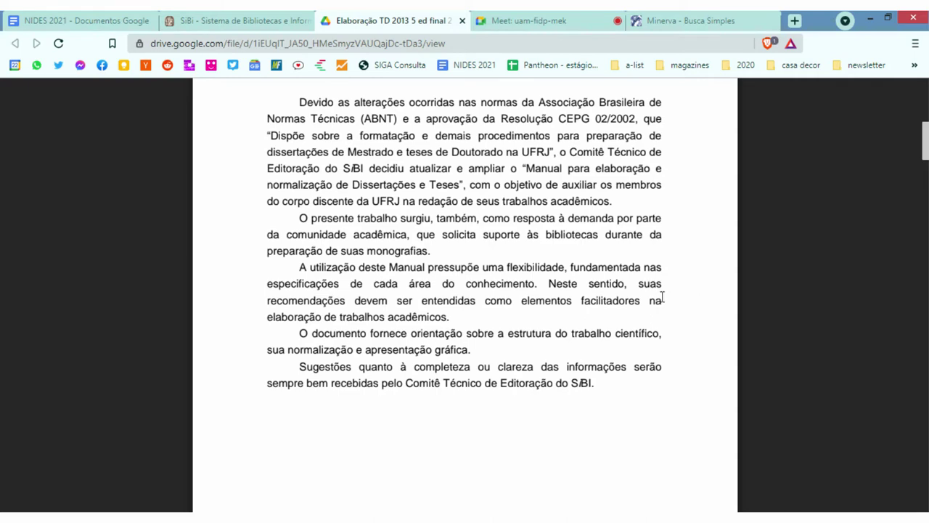
# Examine the manual's presentation rules on paper format, font sizes and page margins
pyautogui.scroll(-10, 662, 297)
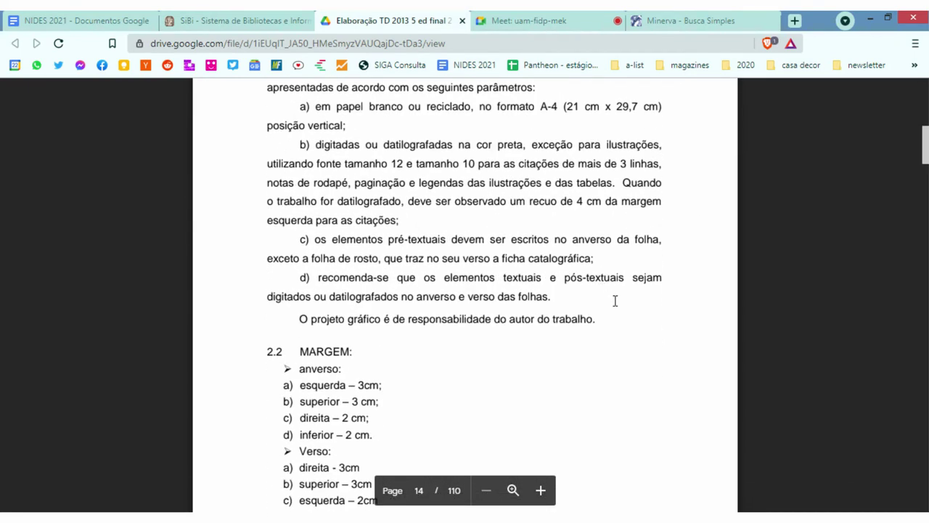
pyautogui.scroll(3, 614, 300)
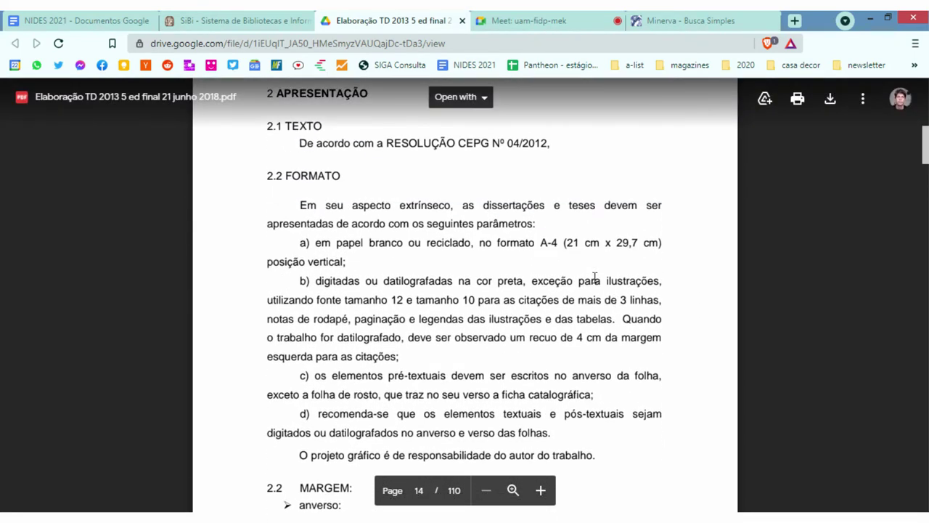
pyautogui.scroll(-2, 508, 269)
pyautogui.scroll(2, 439, 244)
pyautogui.scroll(-2, 480, 272)
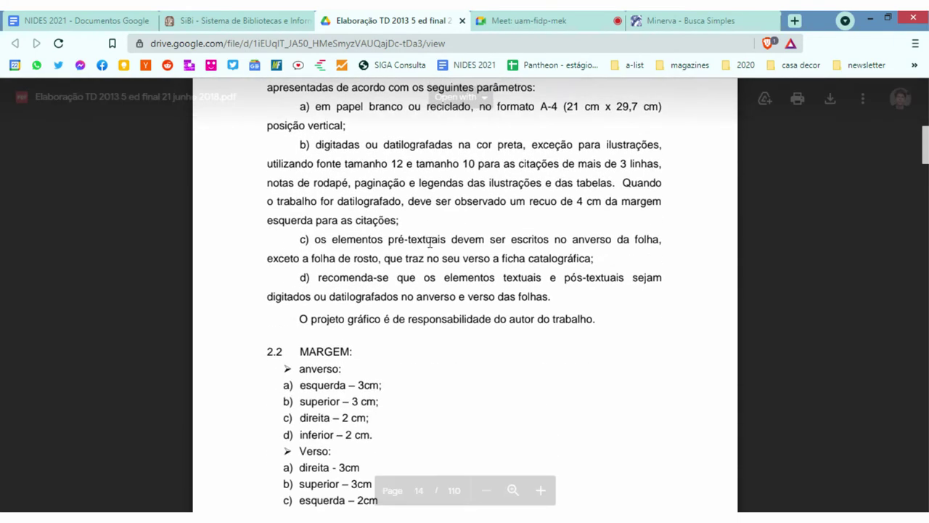
pyautogui.scroll(2, 407, 293)
pyautogui.scroll(-10, 315, 231)
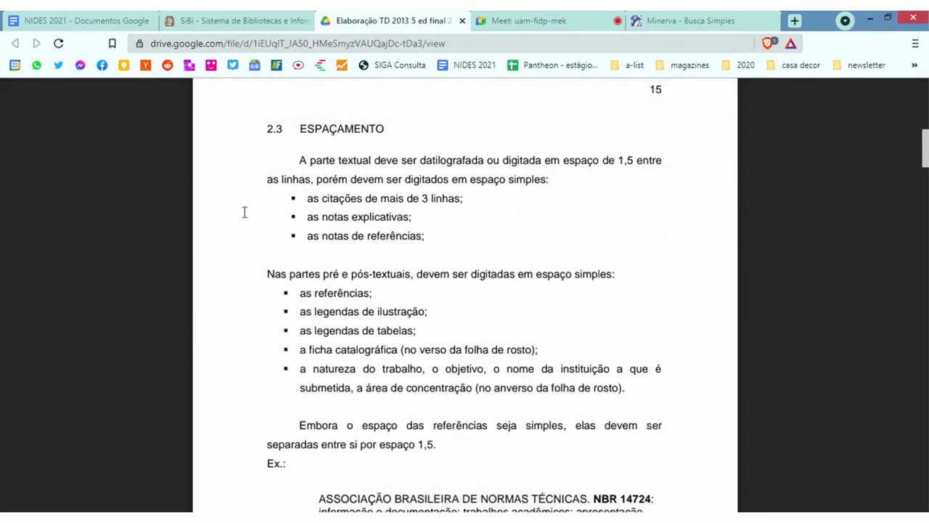
# Examine the manual's page numbering and the sections on espaçamento, notas de rodapé and indicativos de seções
pyautogui.scroll(1, 508, 283)
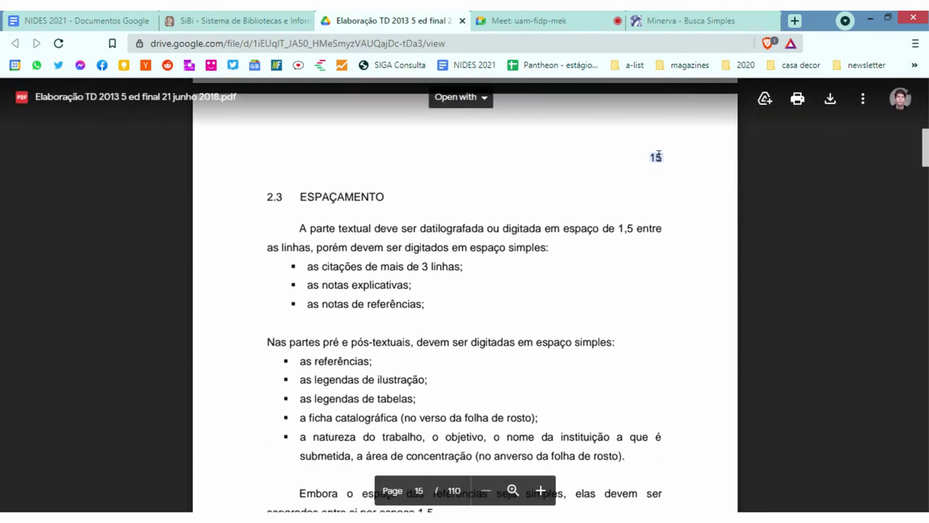
pyautogui.scroll(-1, 436, 289)
pyautogui.scroll(2, 341, 288)
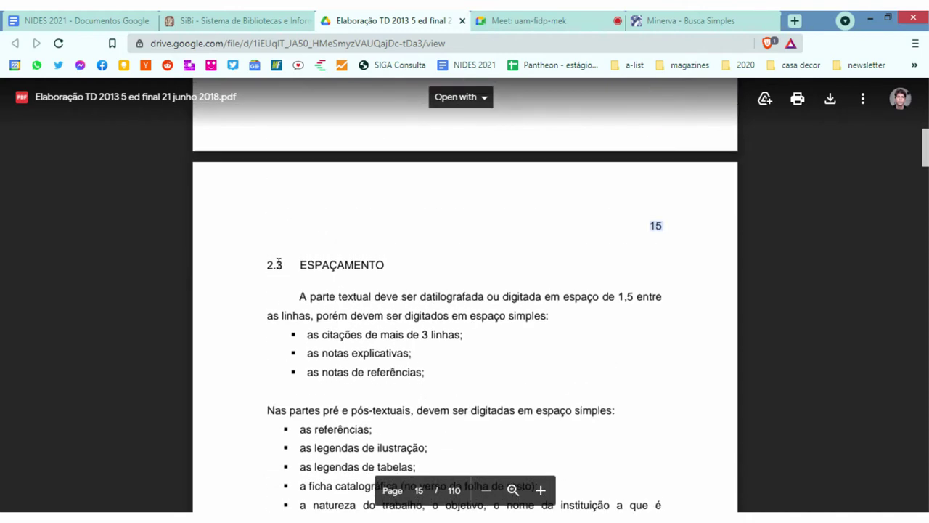
pyautogui.doubleClick(274, 266)
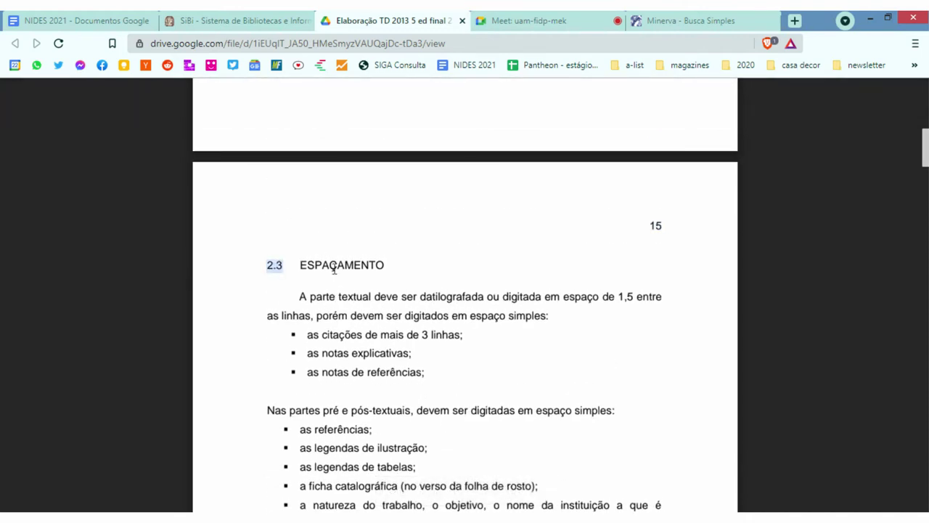
pyautogui.scroll(-7, 377, 283)
pyautogui.scroll(4, 636, 392)
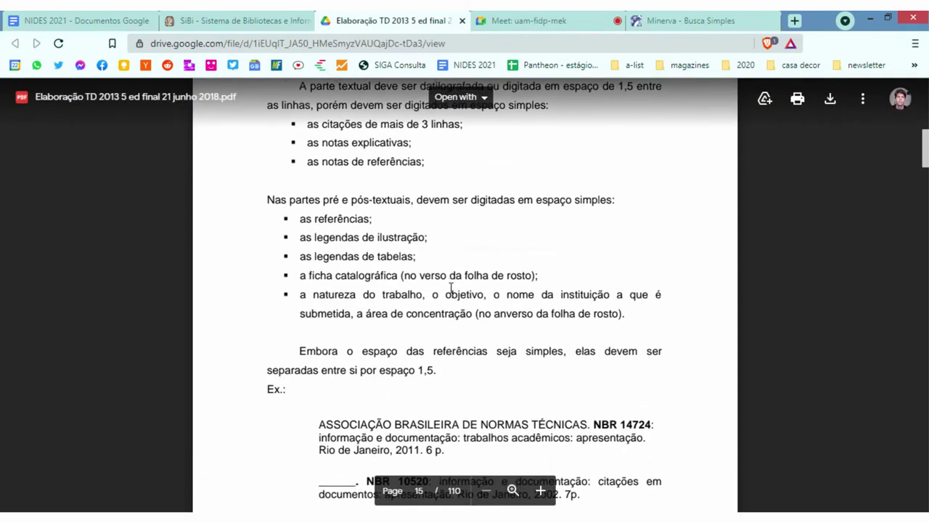
pyautogui.scroll(-7, 484, 344)
pyautogui.scroll(3, 489, 336)
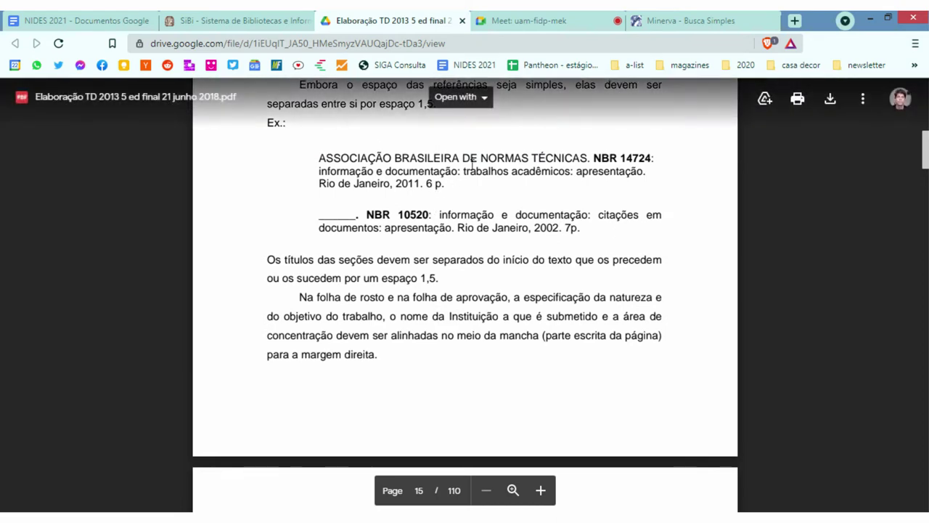
pyautogui.scroll(-5, 545, 307)
pyautogui.scroll(-2, 531, 308)
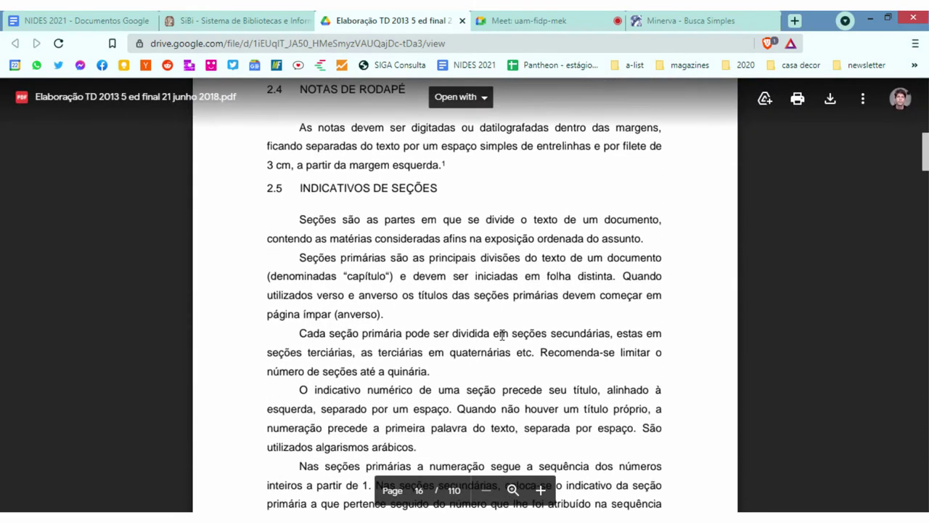
pyautogui.scroll(5, 655, 307)
# Close the dissertations and theses manual and SiBI's list of manuals, and return to the NIDES 2021 document
pyautogui.click(462, 24)
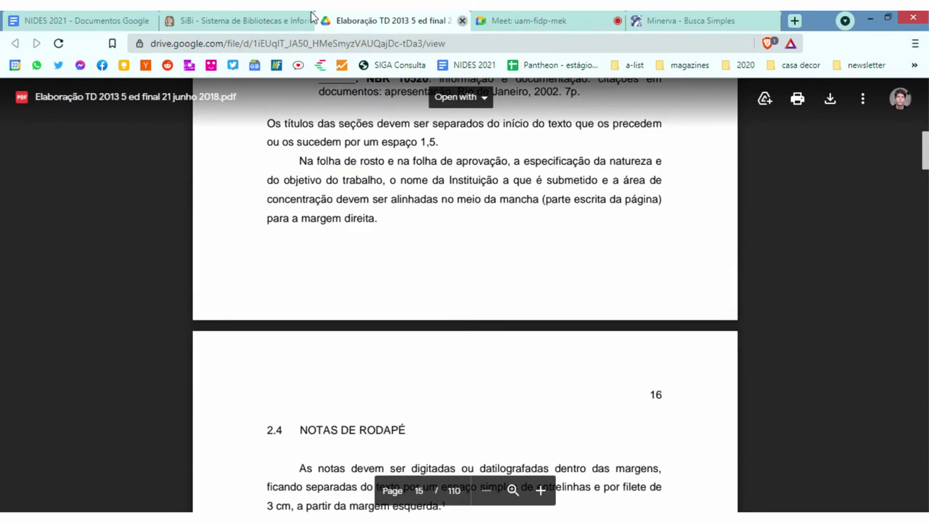
pyautogui.click(9, 17)
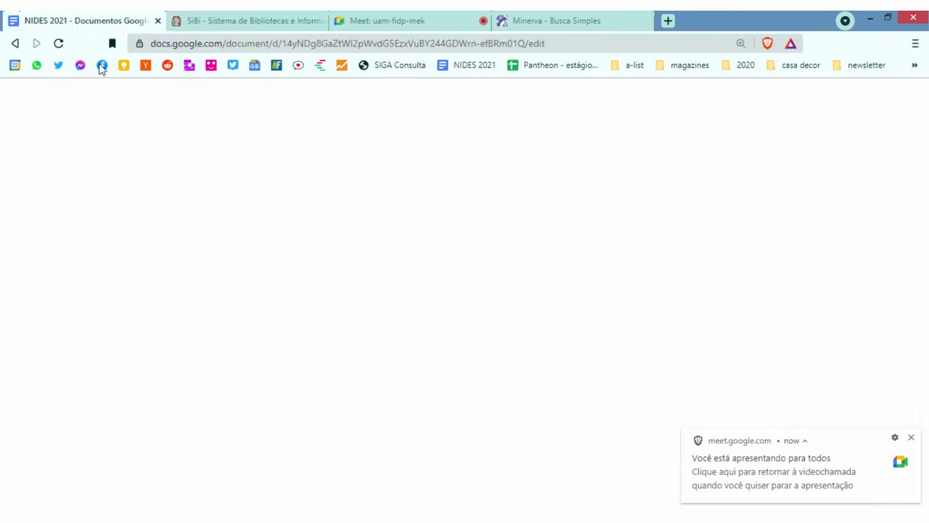
pyautogui.click(266, 24)
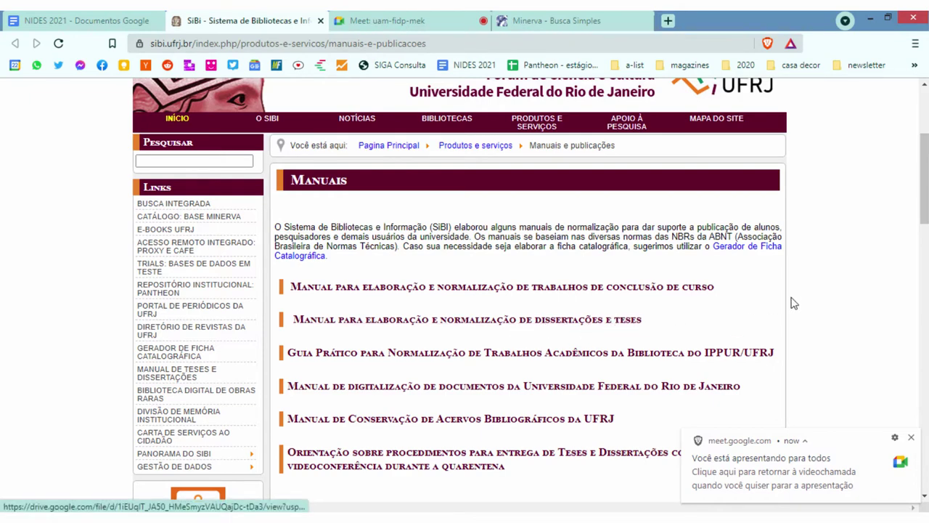
pyautogui.scroll(-1, 836, 303)
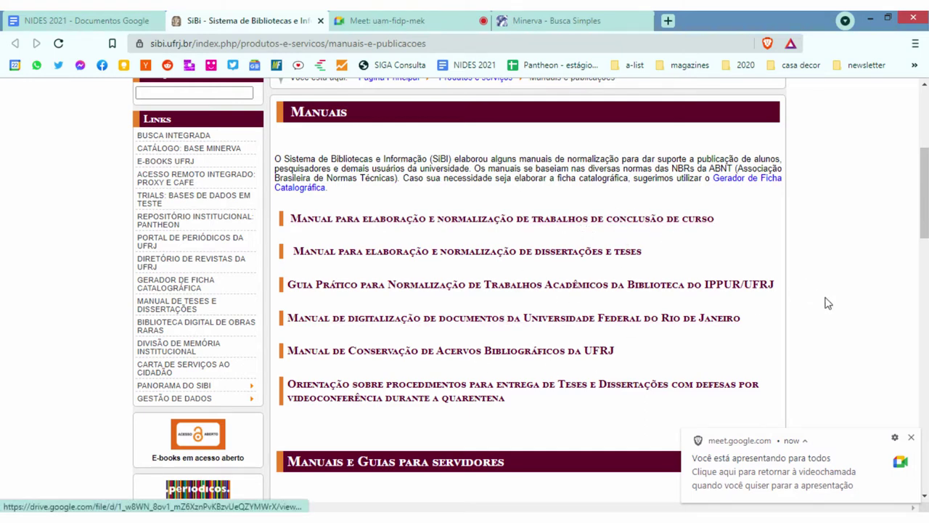
pyautogui.scroll(2, 825, 302)
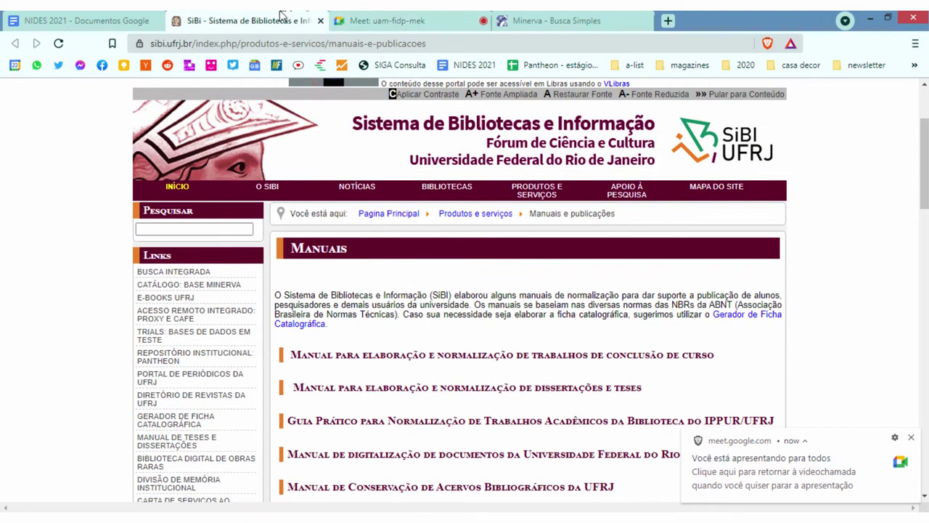
pyautogui.click(320, 21)
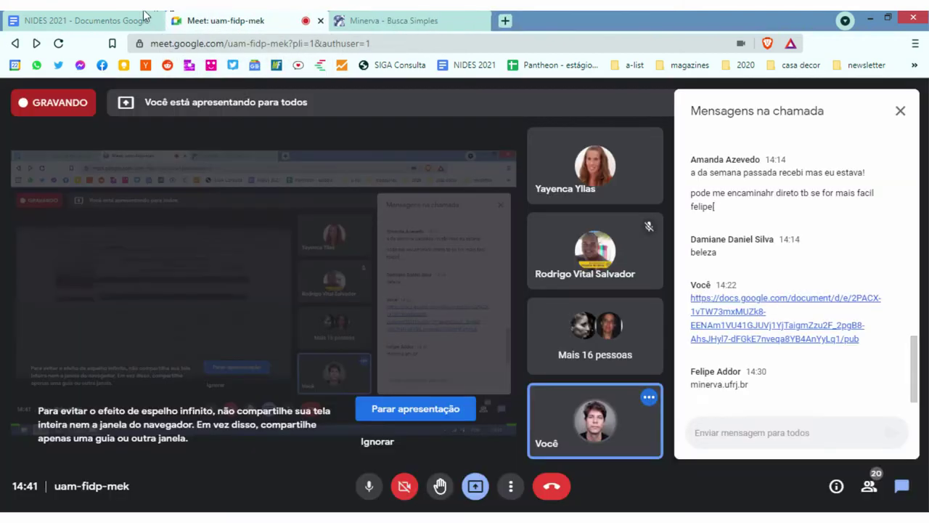
pyautogui.click(80, 20)
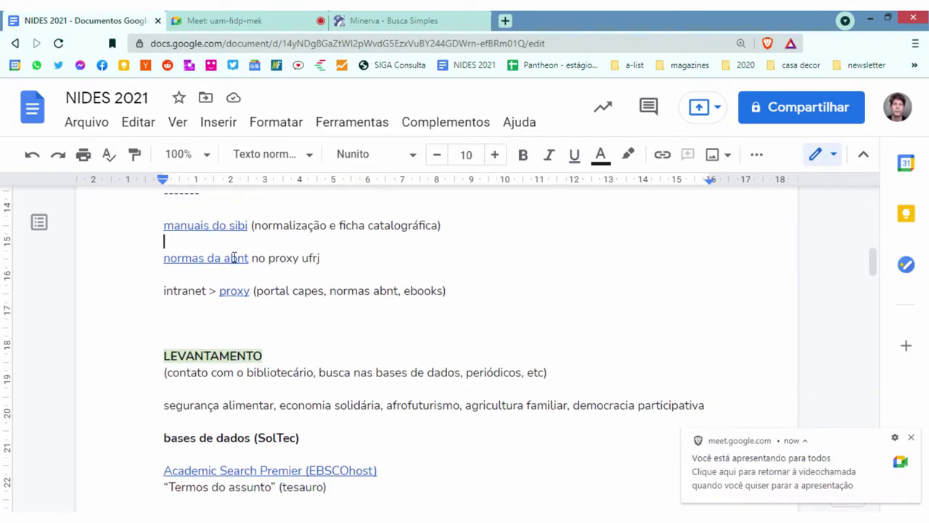
# Open the "normas da abnt" link to abnt.proxy.ufrj.br from the NIDES 2021 document
pyautogui.click(232, 258)
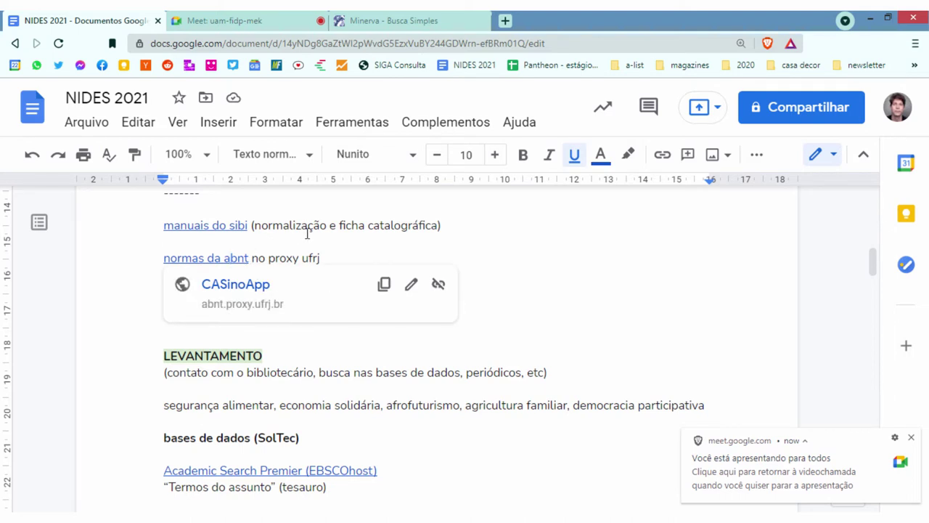
pyautogui.click(475, 236)
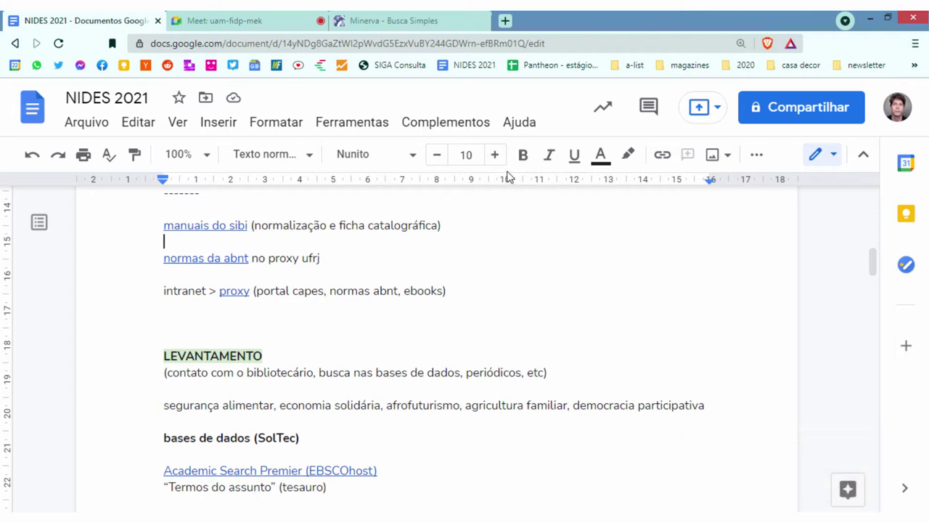
pyautogui.click(223, 258)
pyautogui.click(243, 284)
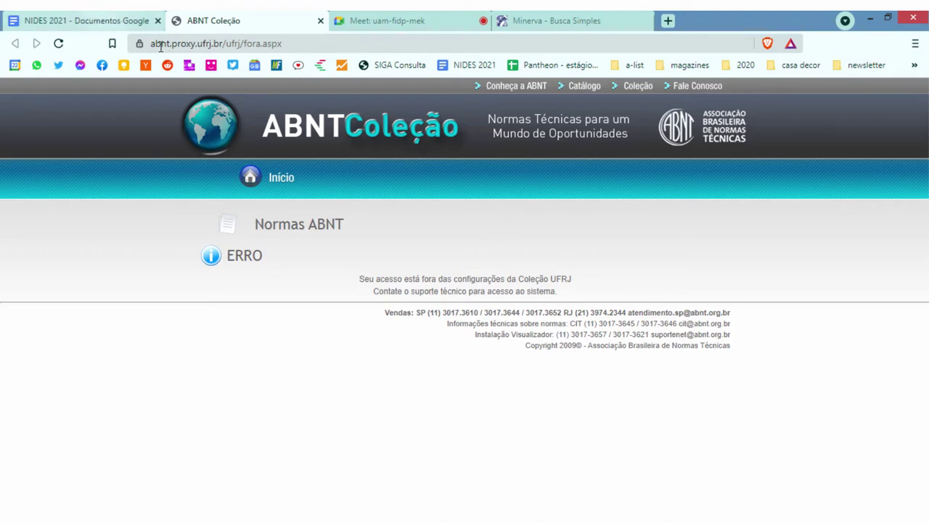
# Close the ABNT Coleção page and return to the "intranet > proxy" entry in the NIDES 2021 document
pyautogui.click(125, 21)
pyautogui.click(210, 21)
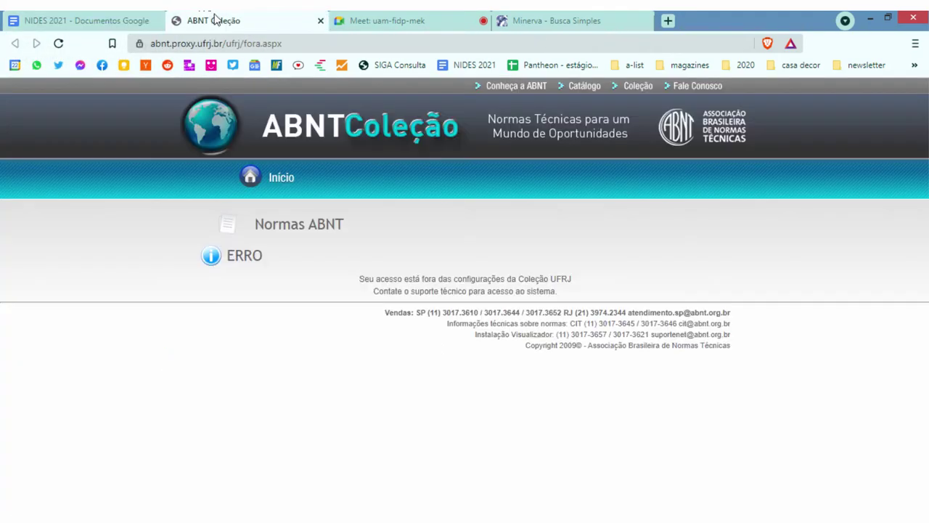
pyautogui.click(320, 21)
pyautogui.click(344, 290)
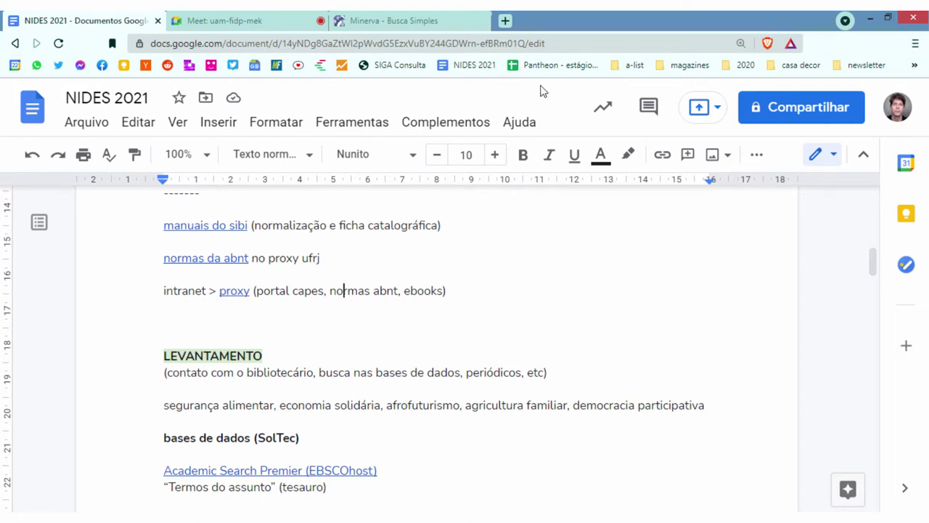
# Open intranet.ufrj.br in a new browser tab
pyautogui.click(505, 20)
pyautogui.write('intran')
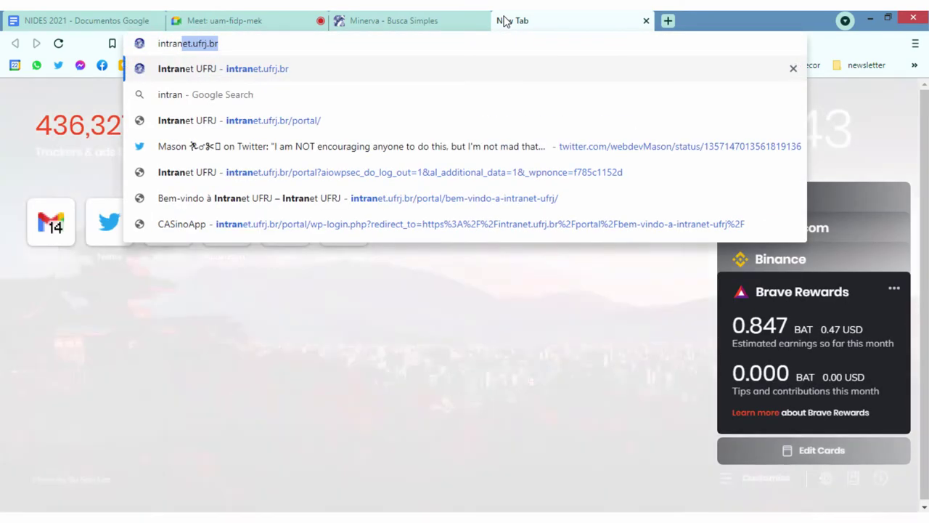
pyautogui.press('Return')
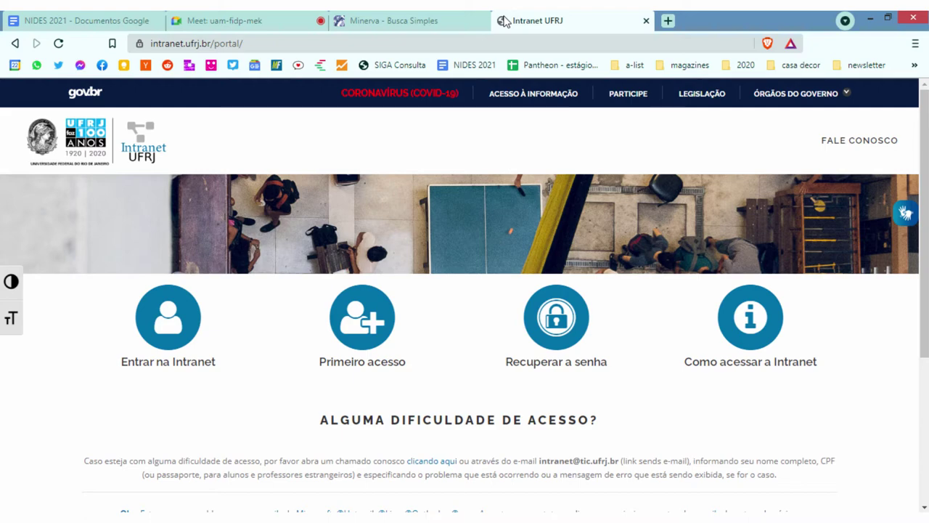
# Look over the Intranet UFRJ access options and enter the portal through "Entrar na Intranet"
pyautogui.scroll(-3, 642, 189)
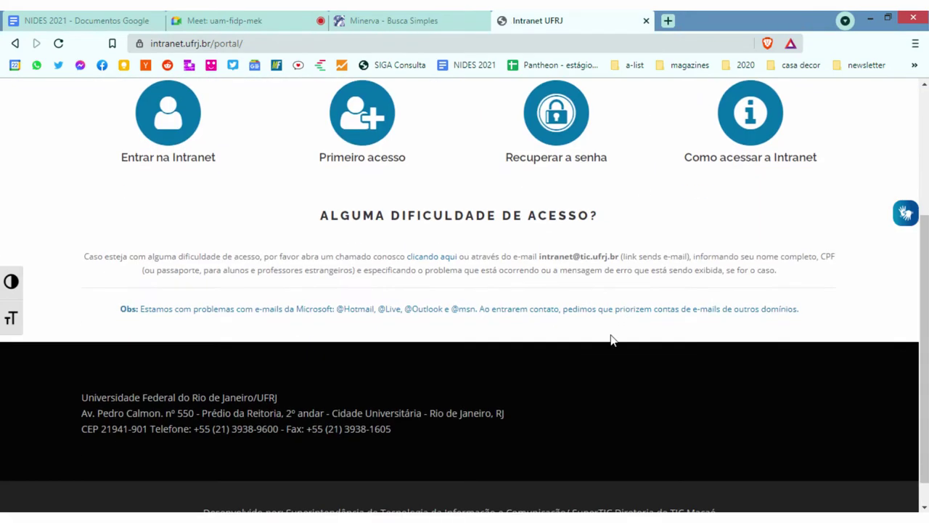
pyautogui.scroll(3, 508, 320)
pyautogui.scroll(1, 489, 314)
pyautogui.click(168, 319)
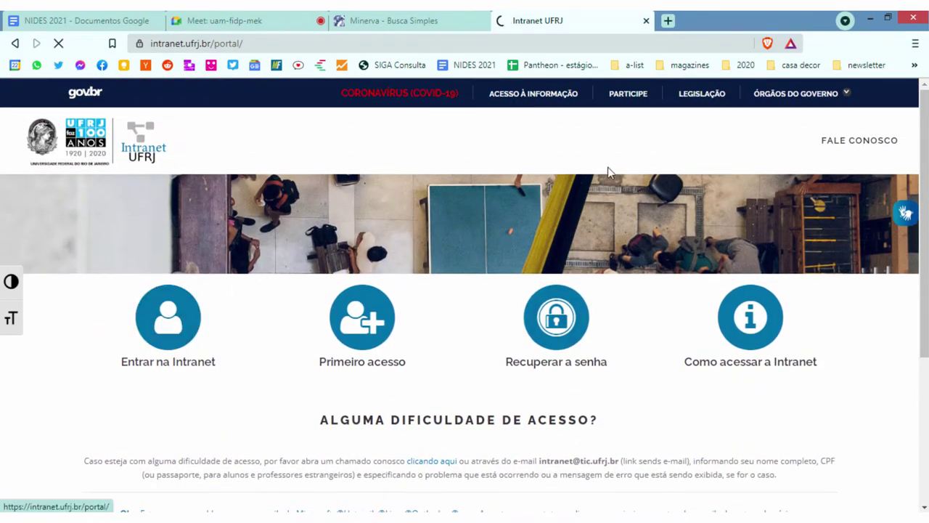
pyautogui.click(187, 315)
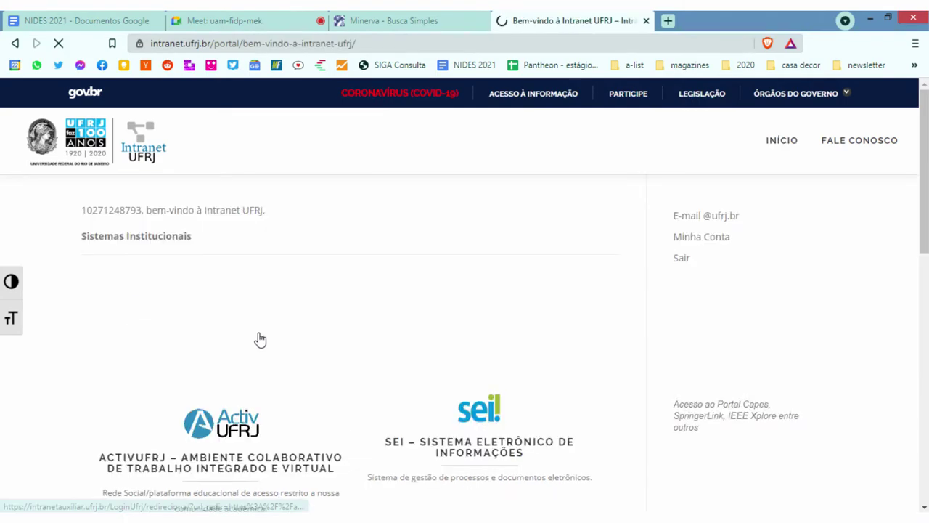
# Examine the intranet's institutional systems and the TIC UFRJ Proxy and CAFe access links
pyautogui.scroll(-2, 570, 317)
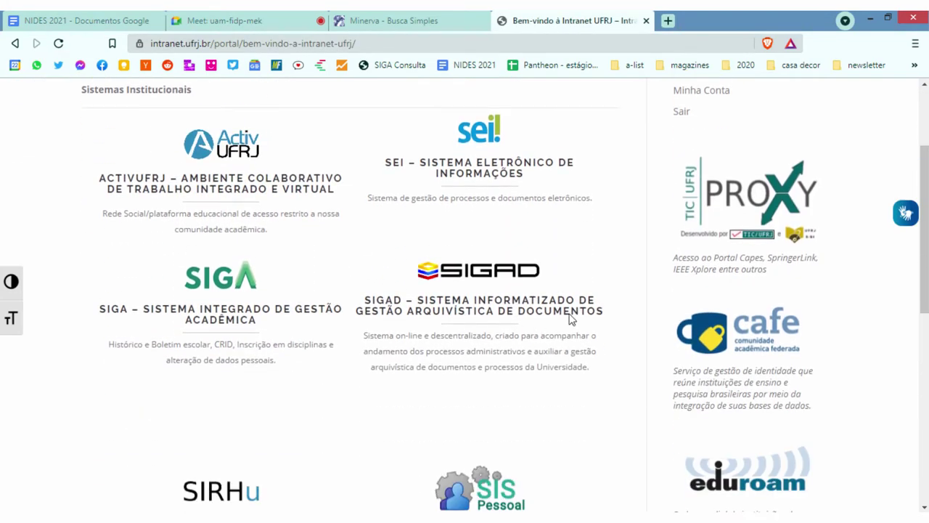
pyautogui.scroll(2, 508, 312)
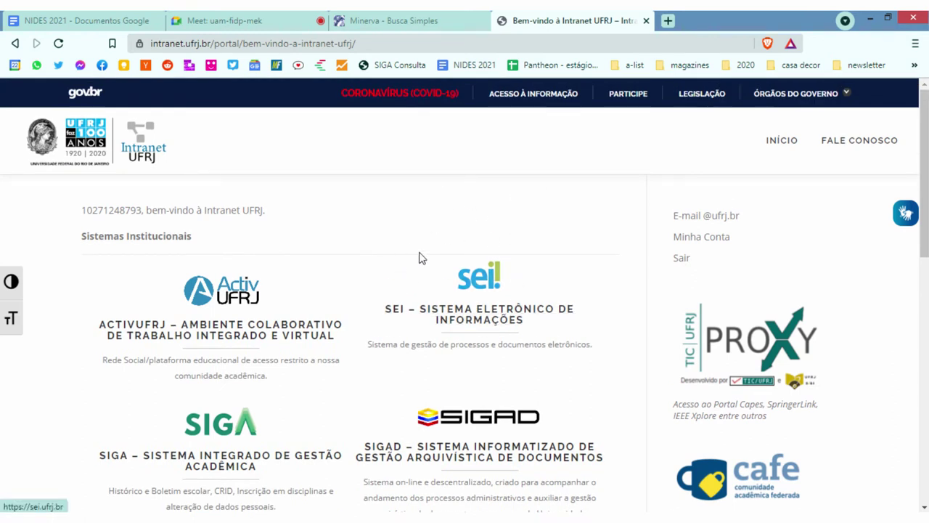
pyautogui.scroll(-1, 385, 270)
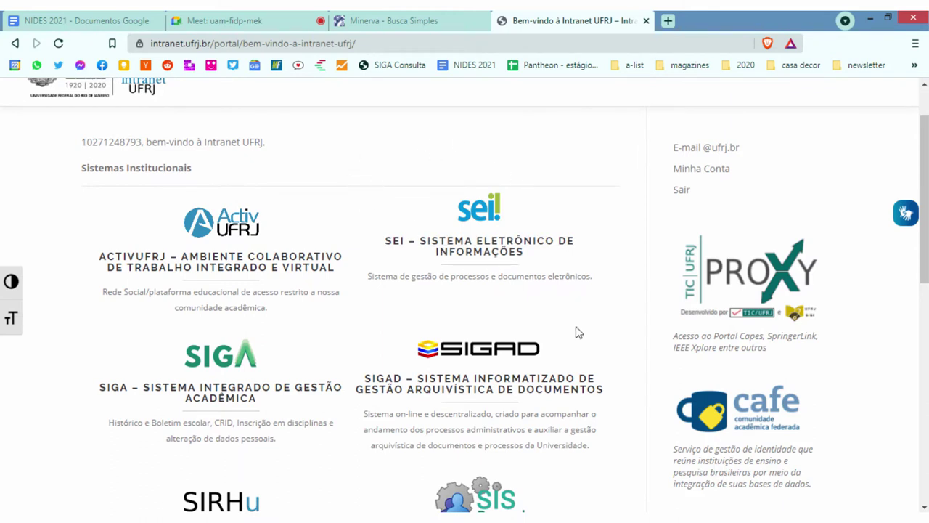
pyautogui.scroll(-1, 505, 313)
pyautogui.scroll(2, 504, 314)
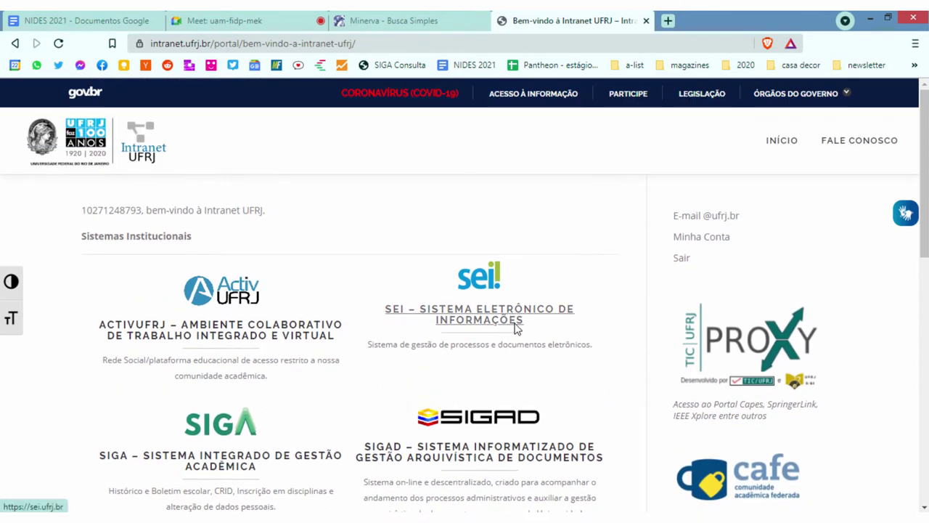
# Open the TIC UFRJ Proxy page from the intranet's list of access services
pyautogui.scroll(-2, 606, 368)
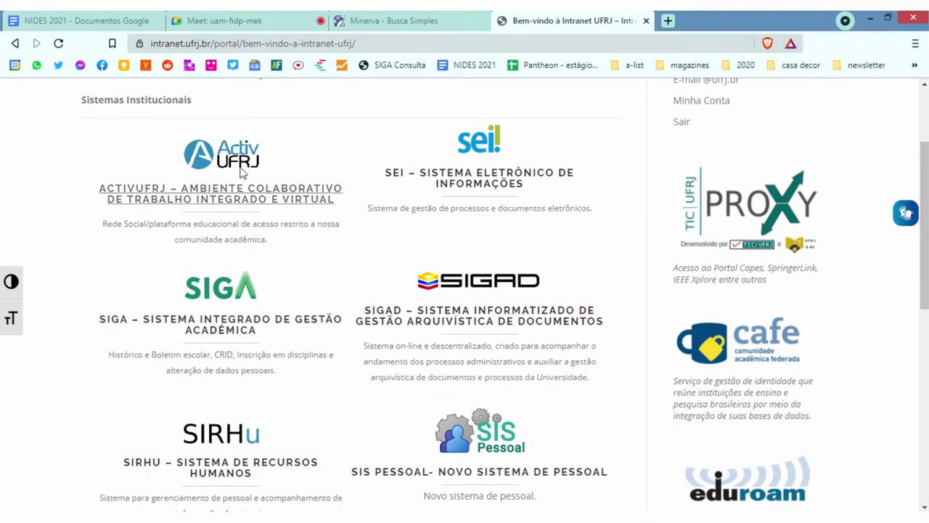
pyautogui.scroll(3, 472, 317)
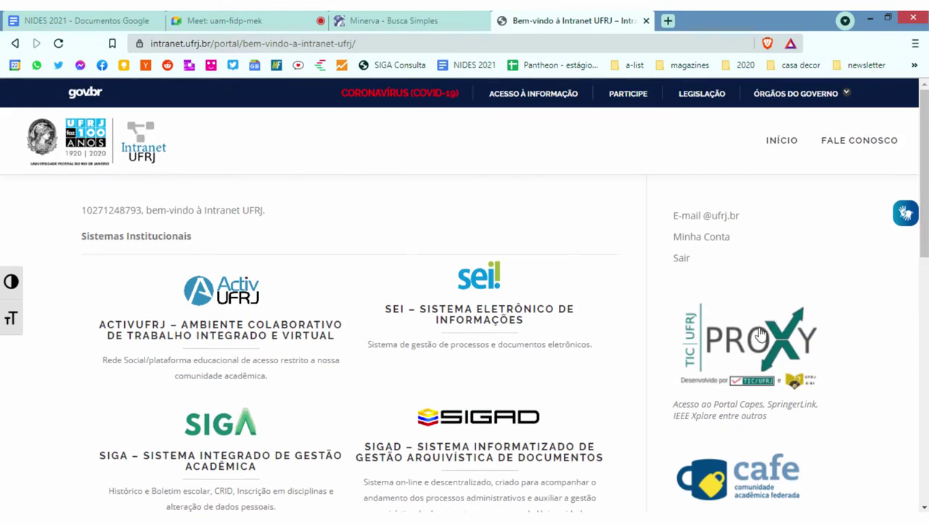
pyautogui.scroll(-2, 762, 273)
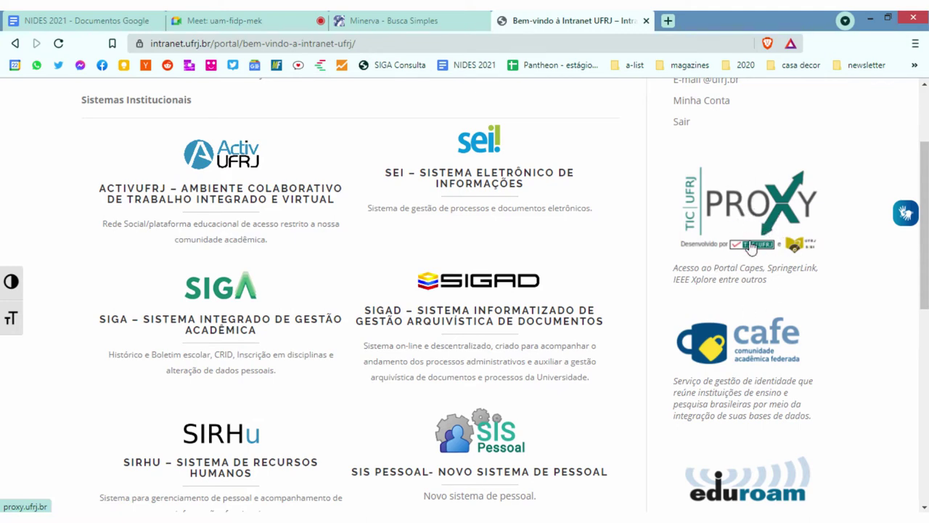
pyautogui.click(762, 211)
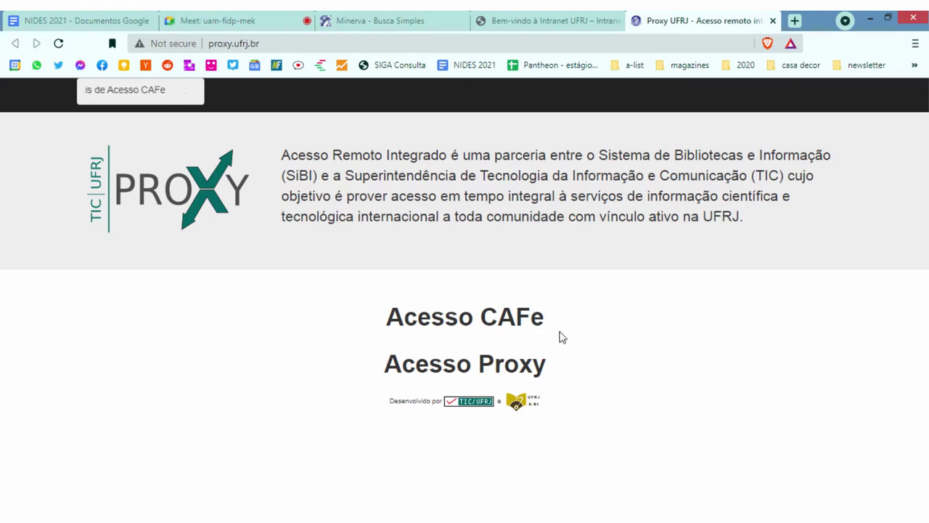
# Revisit the Intranet UFRJ welcome page, then return to the Proxy UFRJ page and point out its address, proxy.ufrj.br
pyautogui.click(586, 21)
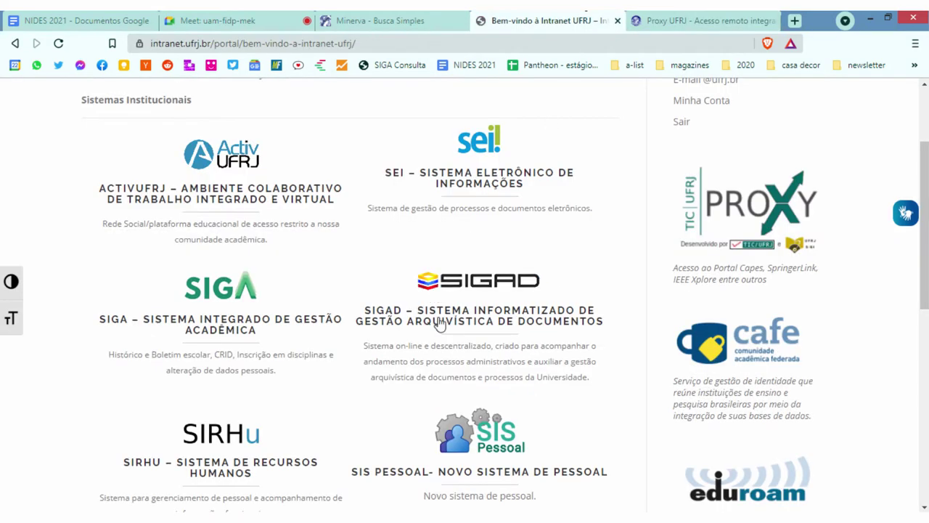
pyautogui.scroll(2, 439, 324)
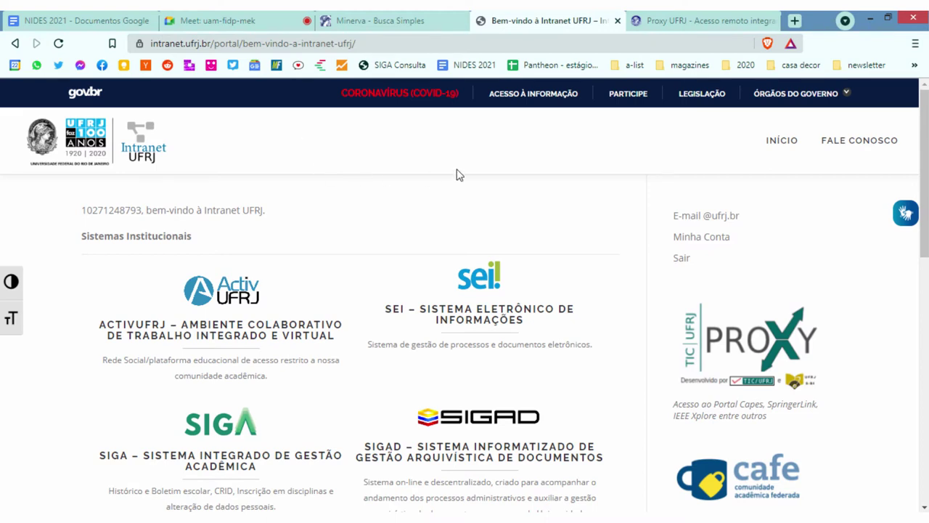
pyautogui.click(661, 21)
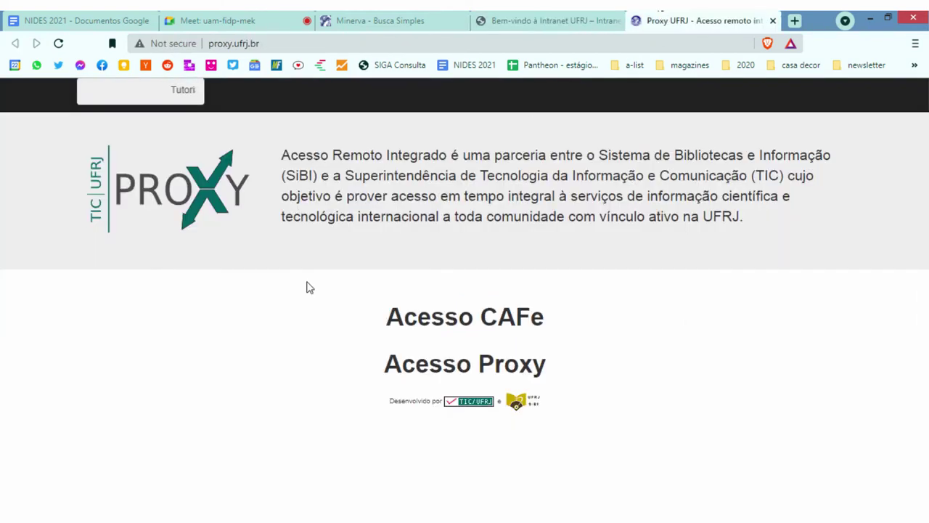
pyautogui.click(235, 44)
pyautogui.click(278, 45)
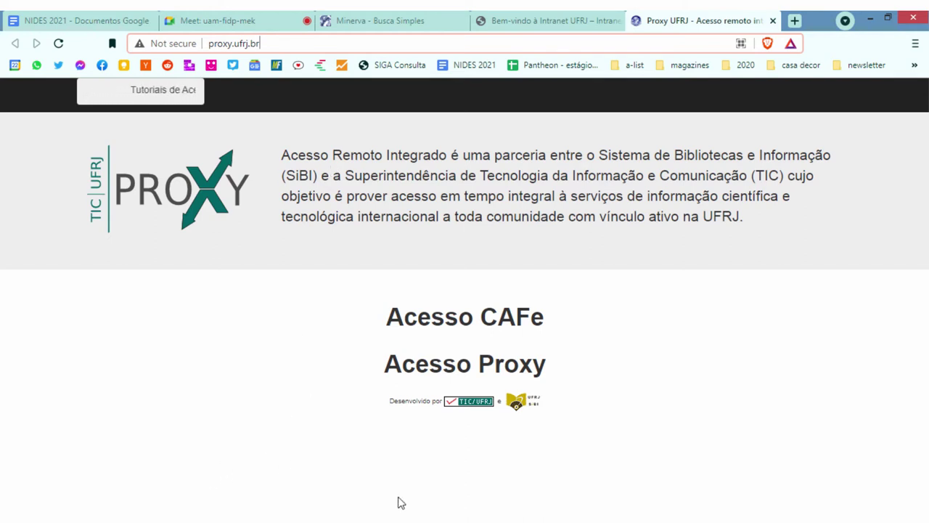
# Look through the Proxy UFRJ resources from the Acesso CAFe section down to Acesso Proxy
pyautogui.click(486, 322)
pyautogui.scroll(-4, 580, 262)
pyautogui.scroll(-5, 605, 435)
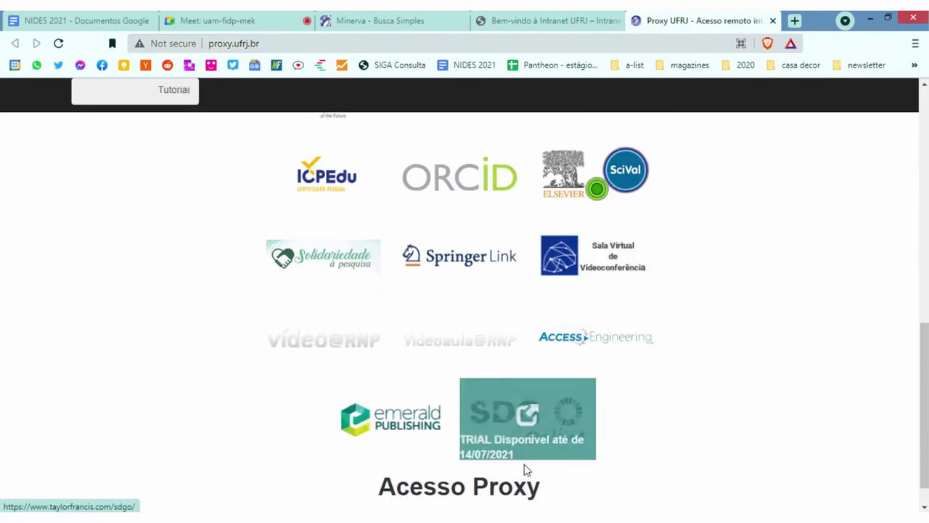
pyautogui.scroll(-2, 640, 359)
pyautogui.scroll(-3, 640, 360)
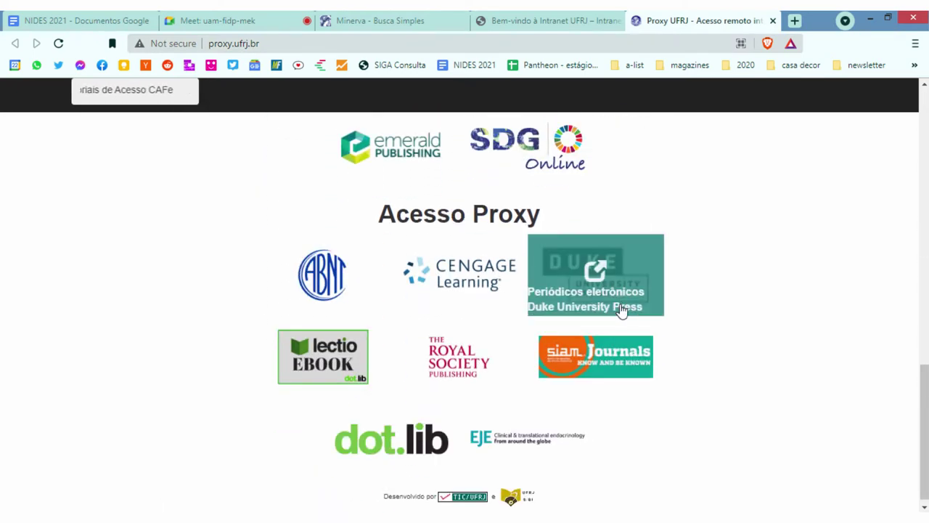
pyautogui.scroll(1, 617, 276)
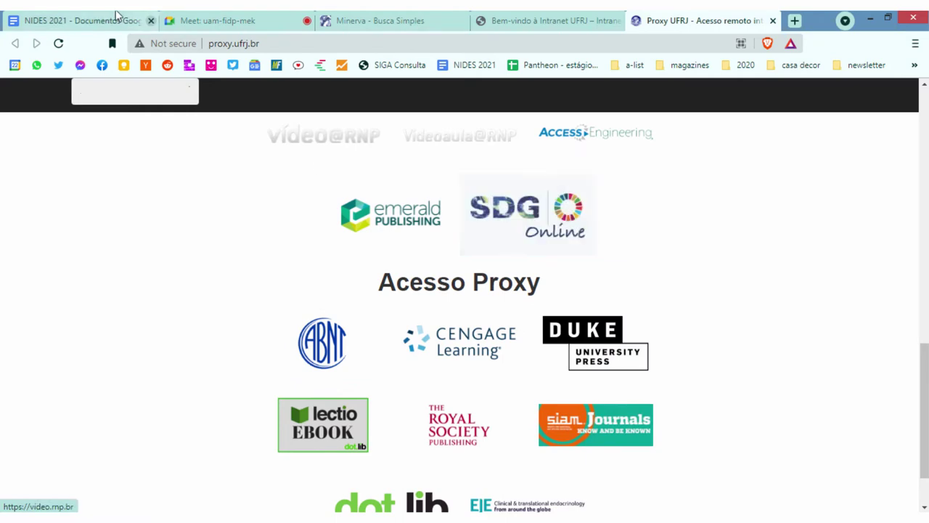
# Return to the NIDES 2021 document and review the proxy link and the neighbouring UFRJ resource entries
pyautogui.click(119, 20)
pyautogui.click(244, 293)
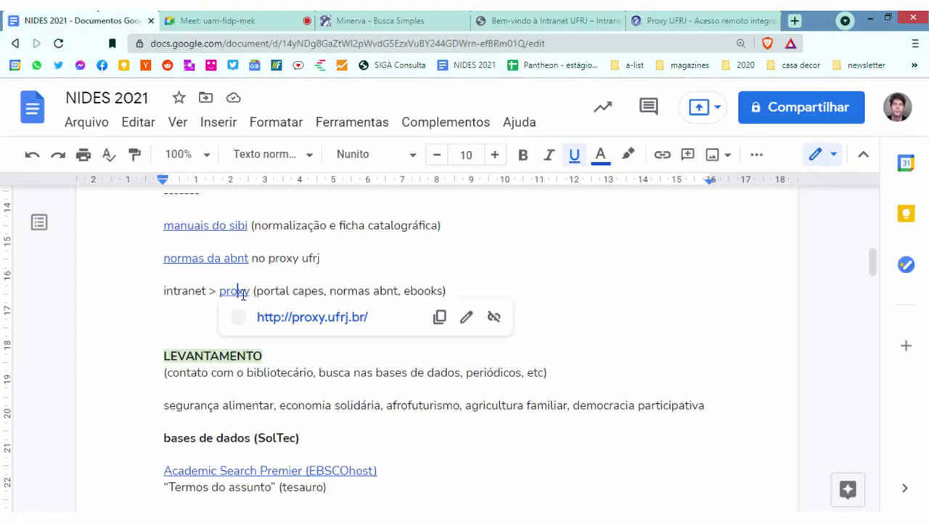
pyautogui.click(312, 259)
pyautogui.scroll(-1, 445, 312)
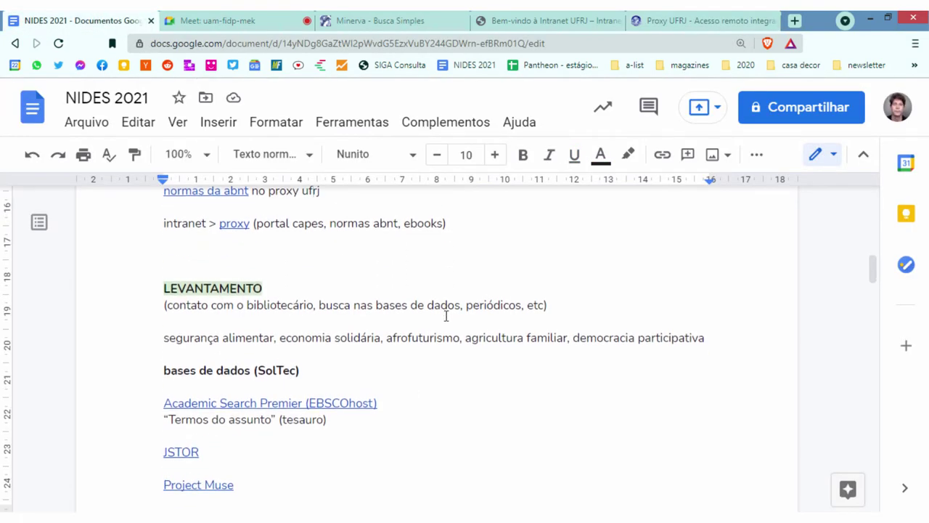
pyautogui.scroll(4, 214, 332)
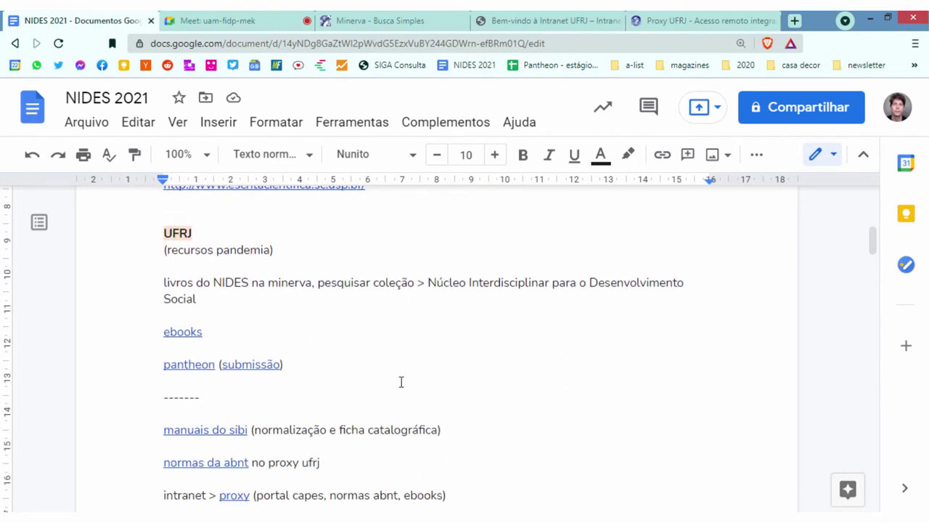
pyautogui.scroll(-2, 483, 284)
# Go back to the Proxy UFRJ page and look over its databases from Acesso Proxy up to Acesso CAFe
pyautogui.click(672, 16)
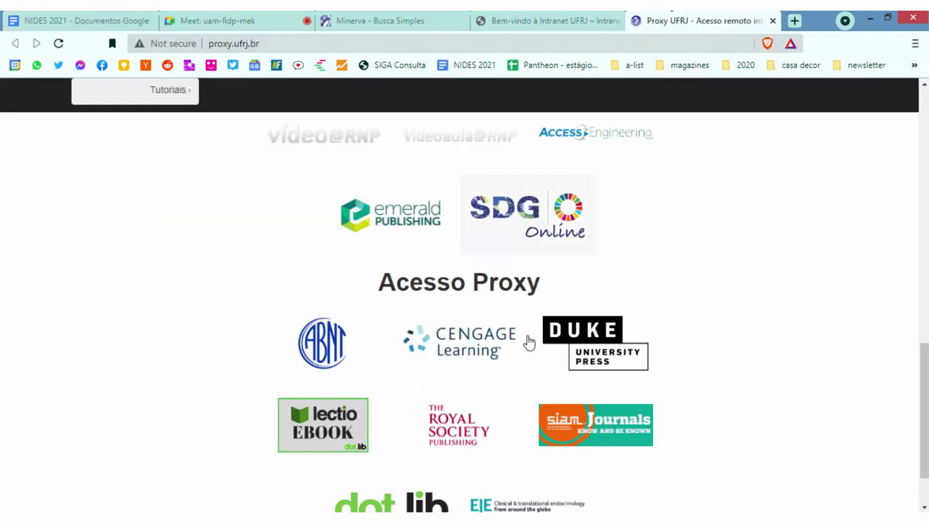
pyautogui.scroll(-1, 719, 334)
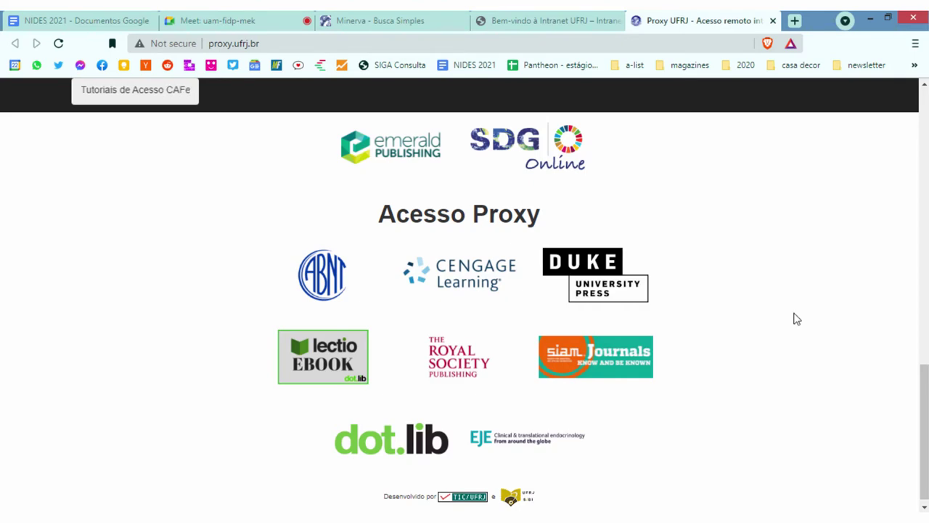
pyautogui.scroll(6, 802, 309)
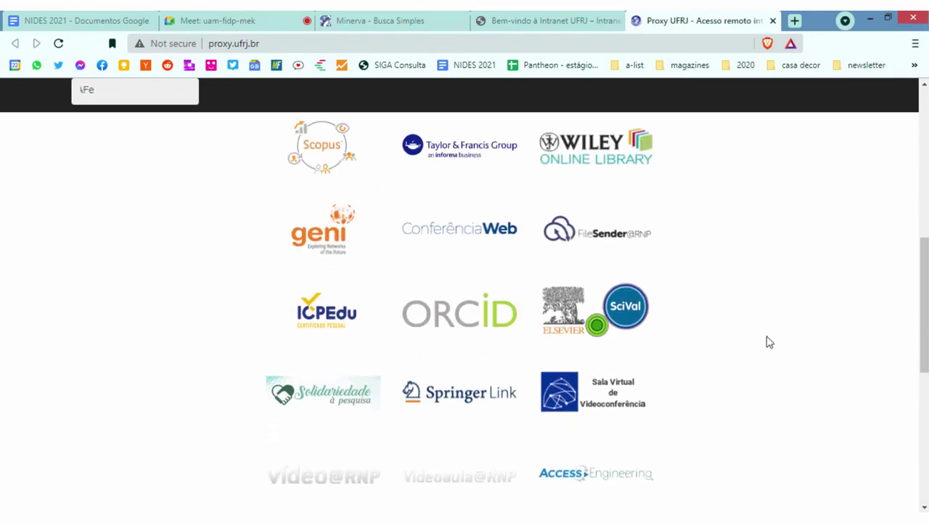
pyautogui.scroll(-2, 762, 335)
pyautogui.scroll(5, 726, 315)
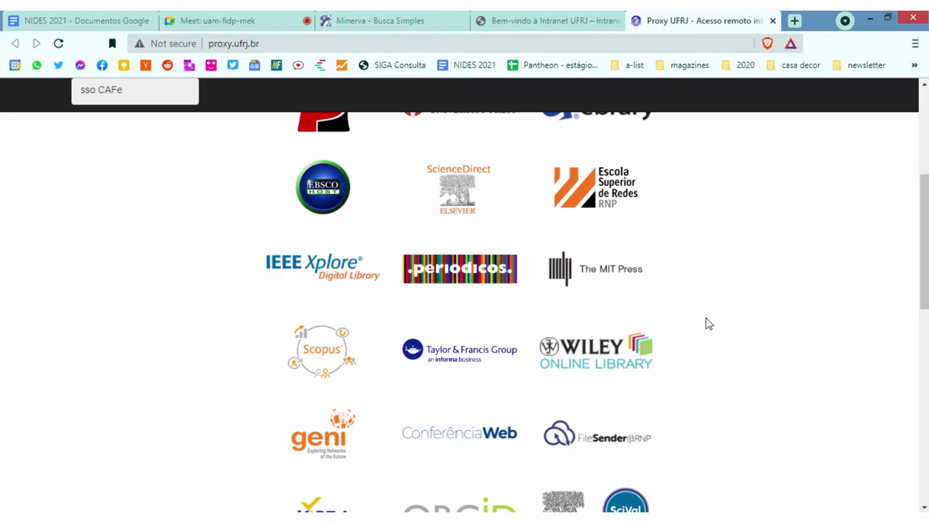
pyautogui.scroll(2, 731, 274)
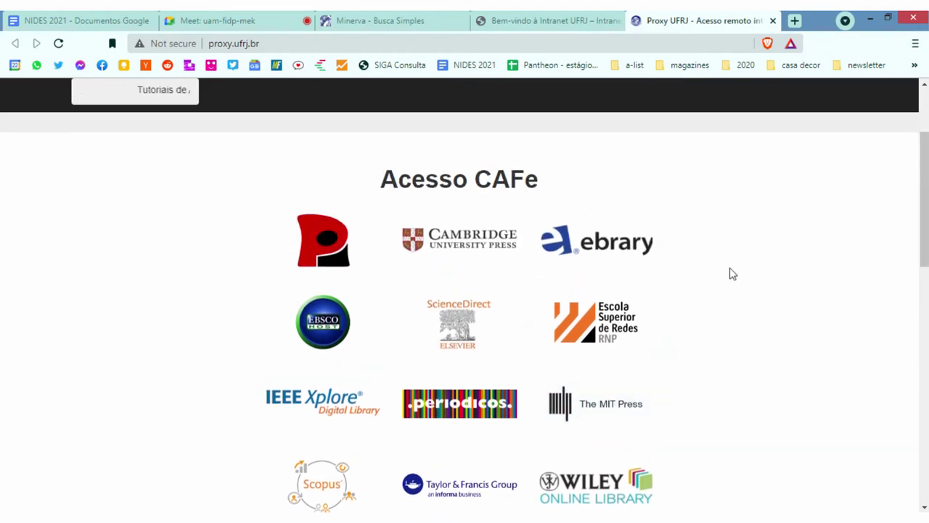
# Compare the publishers and databases offered under Acesso CAFe with those under Acesso Proxy
pyautogui.scroll(-8, 759, 239)
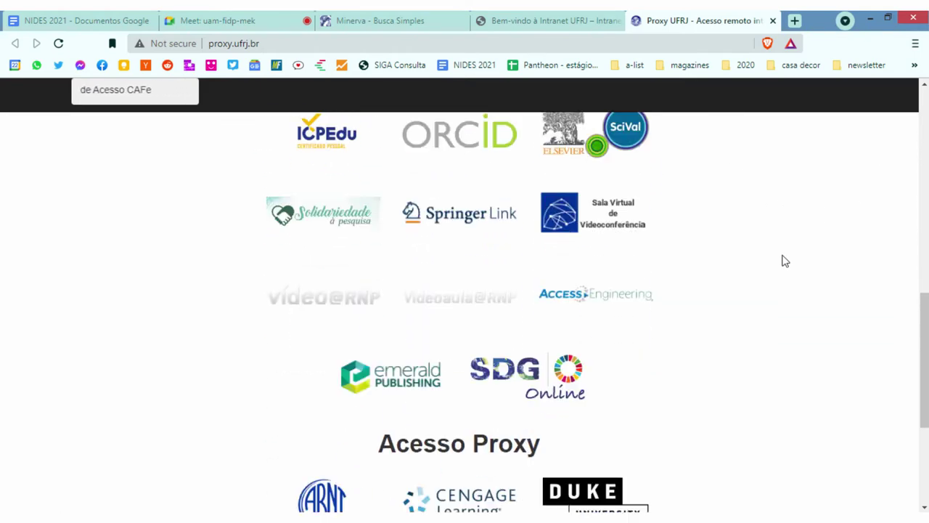
pyautogui.scroll(-3, 784, 265)
pyautogui.moveTo(924, 436); pyautogui.dragTo(924, 194)
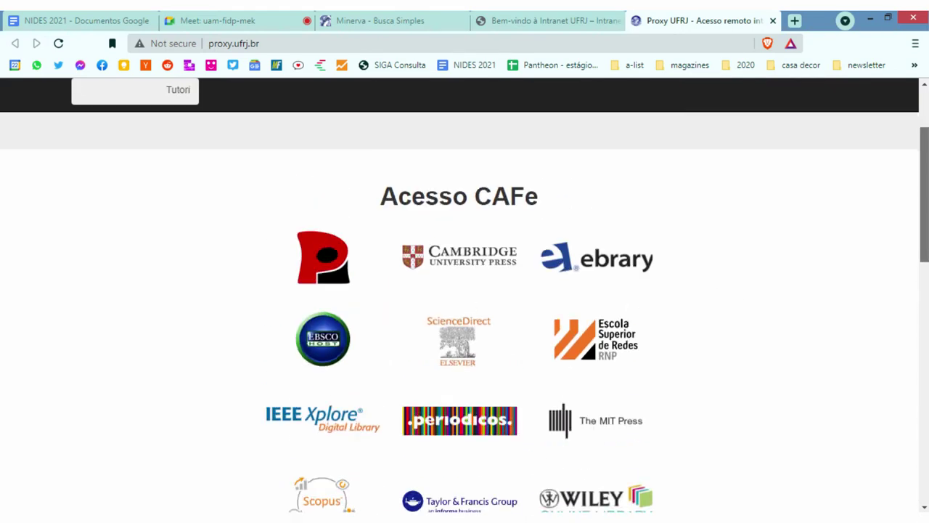
pyautogui.scroll(1, 371, 385)
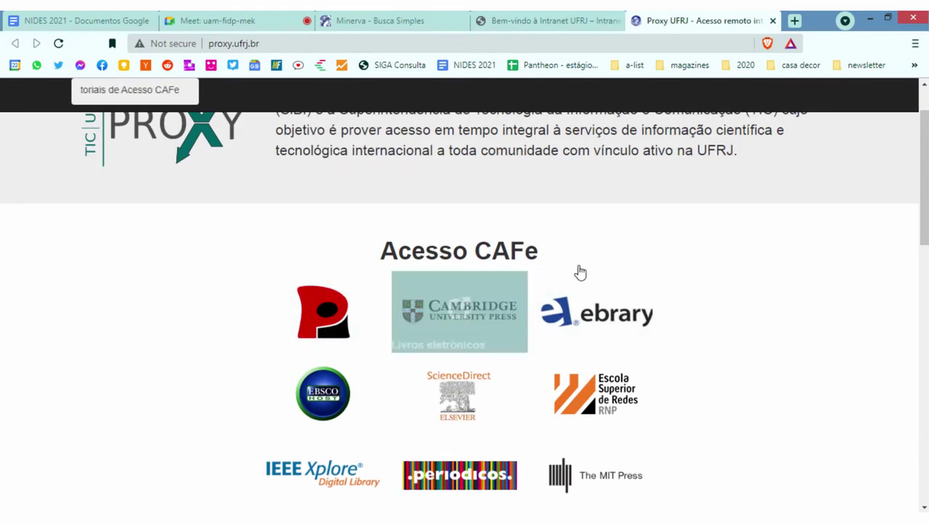
pyautogui.scroll(-5, 293, 428)
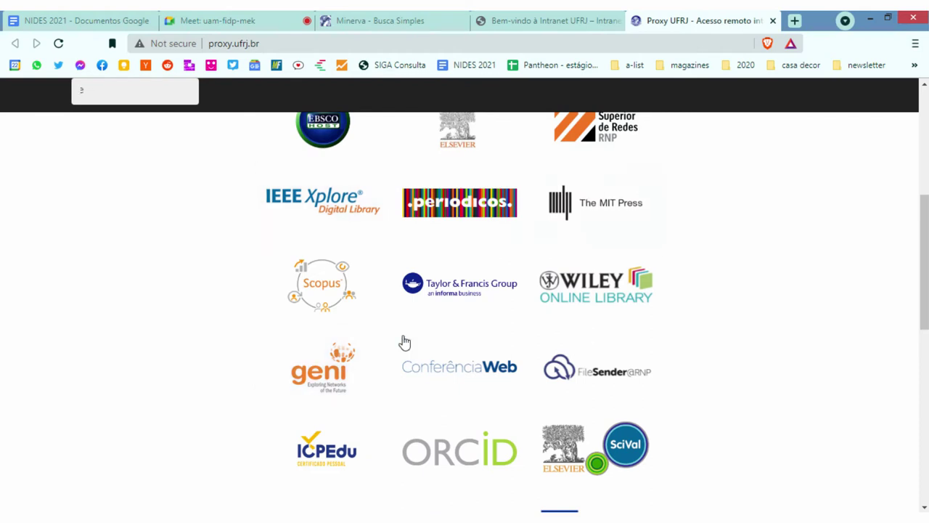
pyautogui.scroll(-3, 573, 368)
pyautogui.scroll(-8, 574, 368)
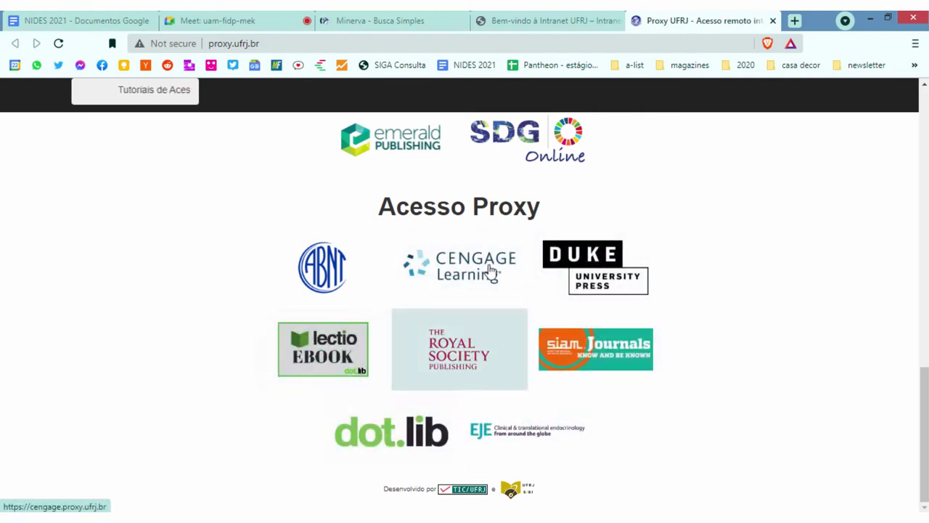
pyautogui.scroll(10, 653, 348)
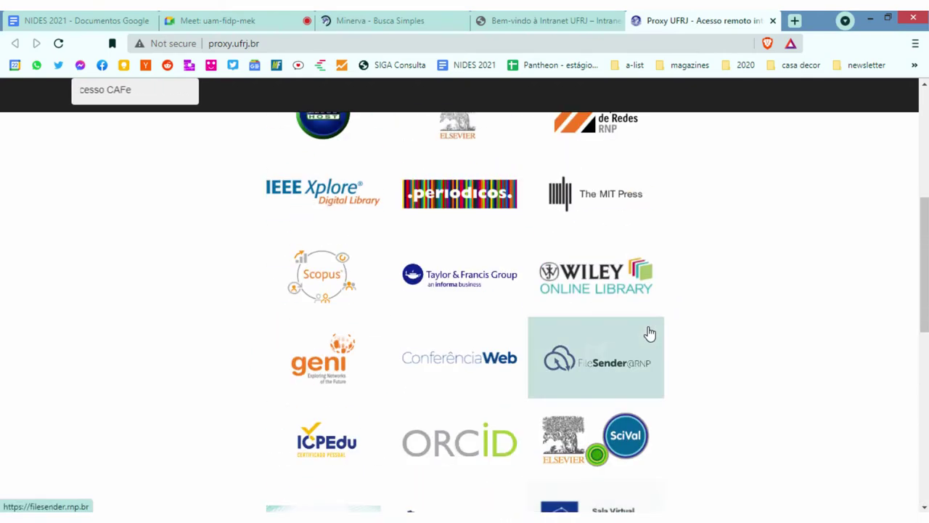
pyautogui.scroll(2, 457, 348)
pyautogui.scroll(-1, 417, 420)
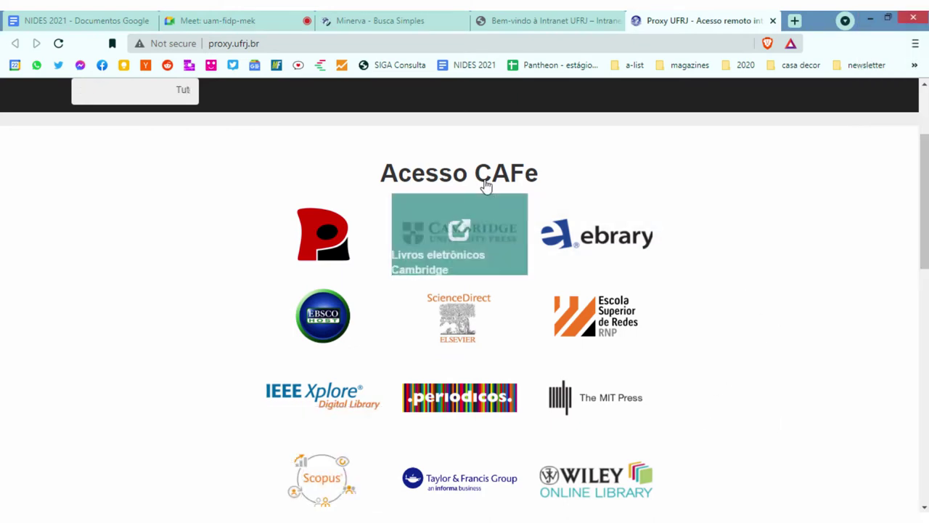
# Return to the Intranet UFRJ portal and open its CAFe (Comunidade Acadêmica Federada) page
pyautogui.click(562, 19)
pyautogui.scroll(-3, 645, 310)
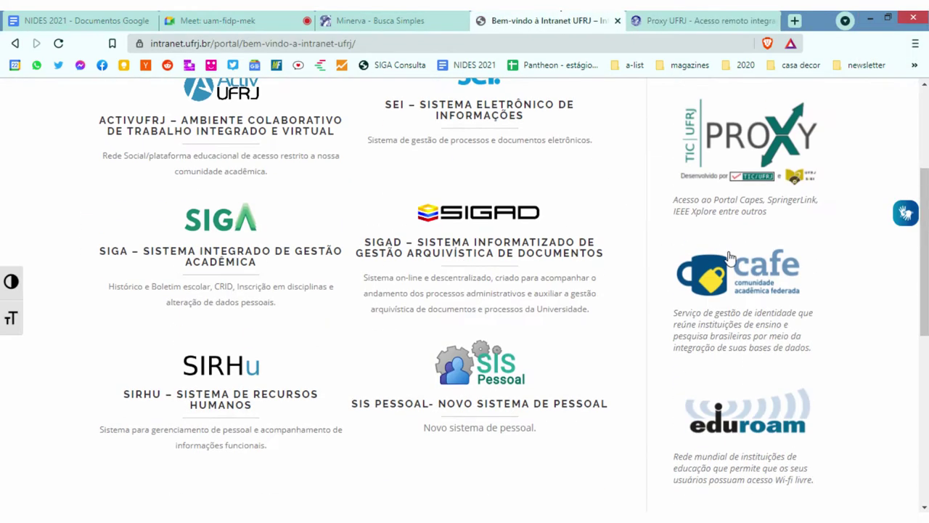
pyautogui.scroll(3, 730, 259)
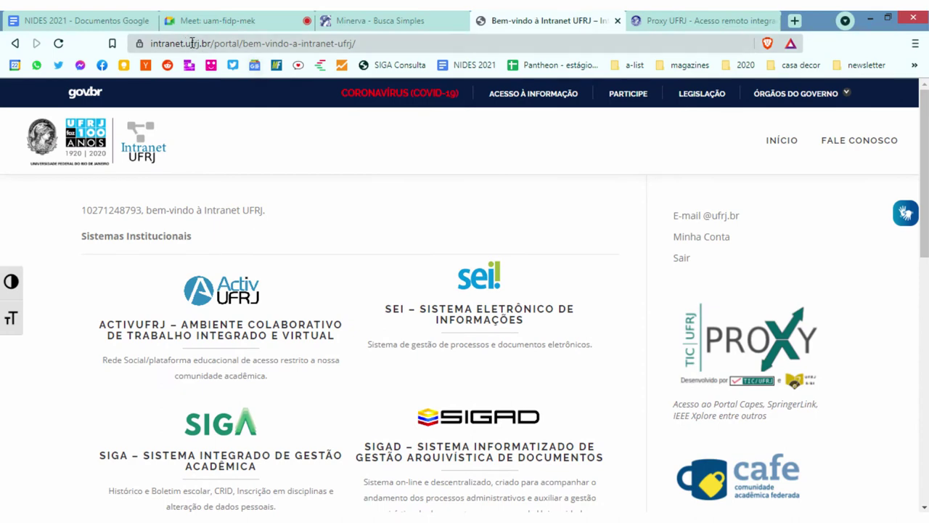
pyautogui.scroll(-1, 787, 381)
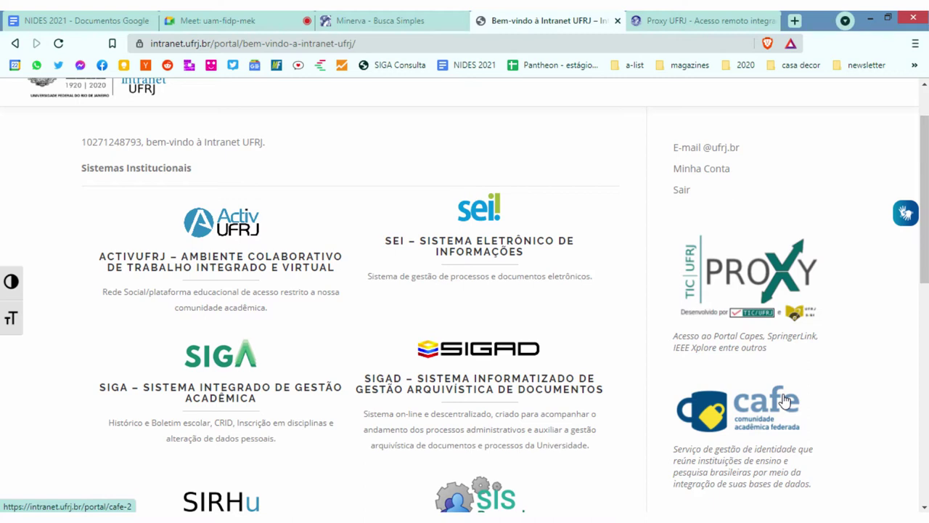
pyautogui.click(759, 414)
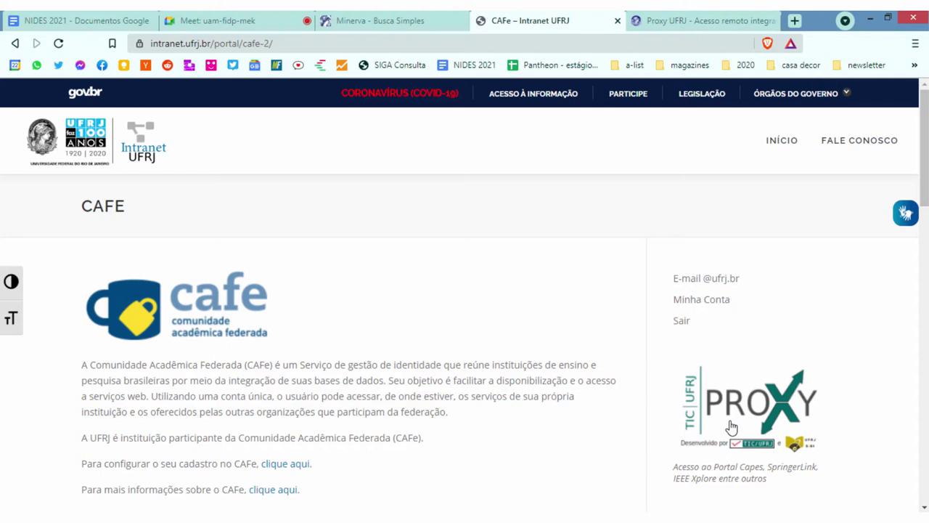
# Examine the CAFe page's service description, registration and information links, and the Acessos CAFe section
pyautogui.scroll(-4, 485, 406)
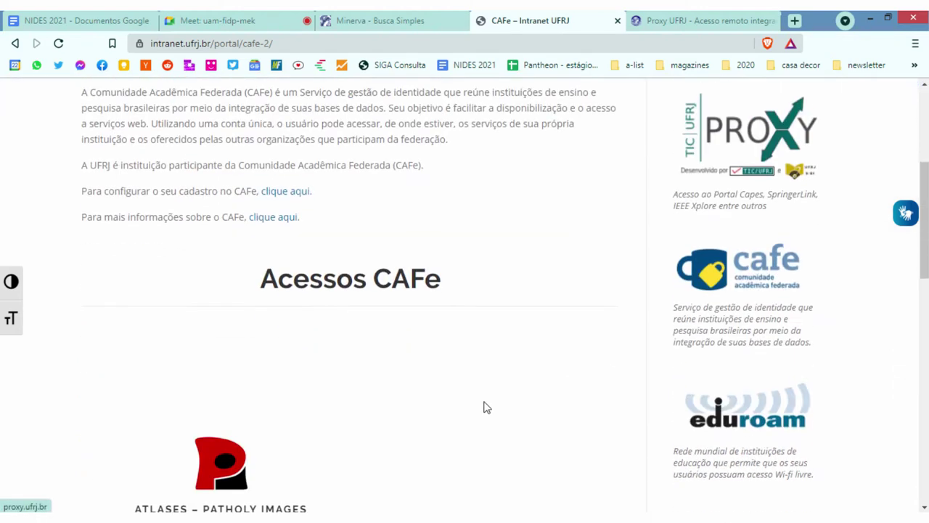
pyautogui.scroll(3, 404, 356)
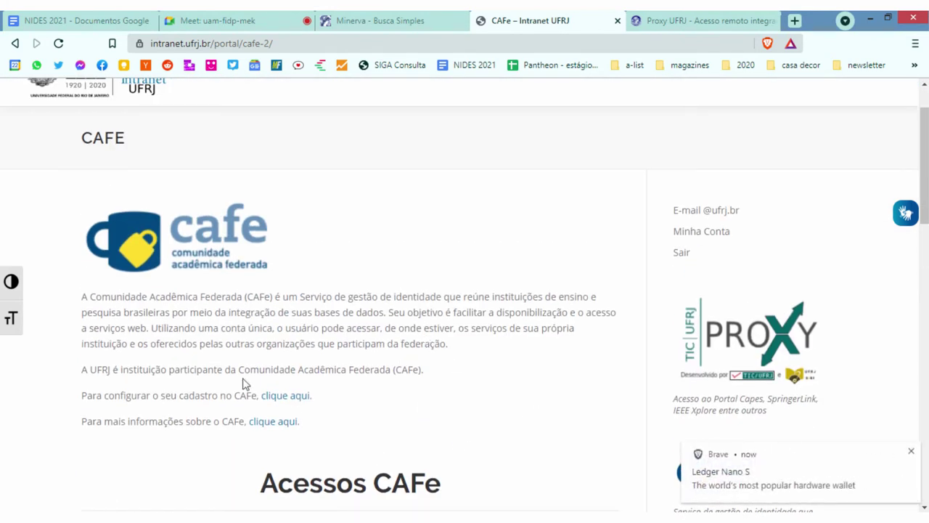
pyautogui.moveTo(82, 291); pyautogui.dragTo(385, 340)
pyautogui.click(384, 340)
pyautogui.scroll(1, 405, 370)
pyautogui.scroll(-1, 131, 411)
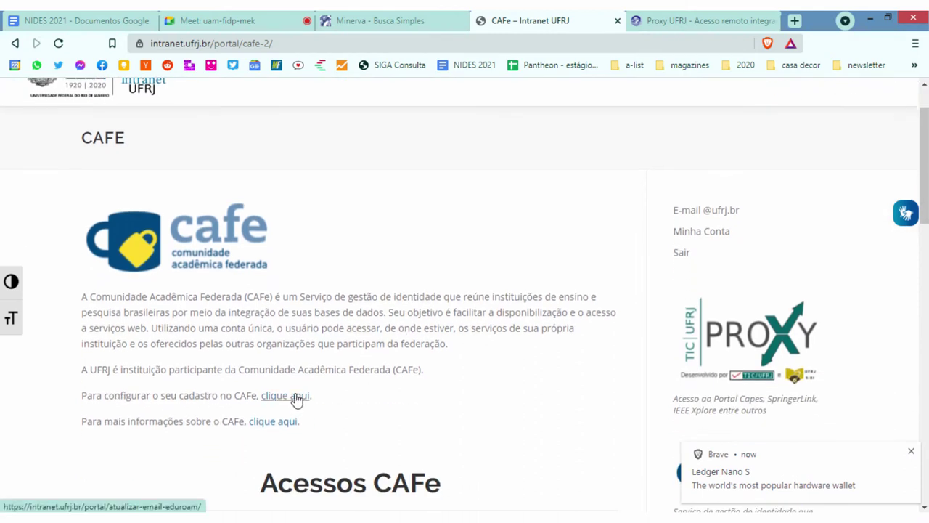
pyautogui.scroll(1, 452, 307)
pyautogui.scroll(-4, 464, 360)
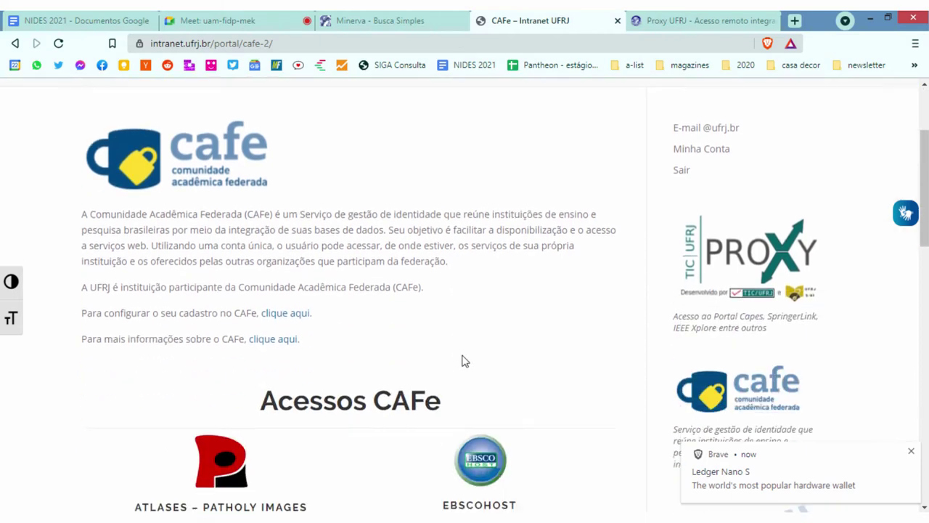
pyautogui.scroll(4, 494, 394)
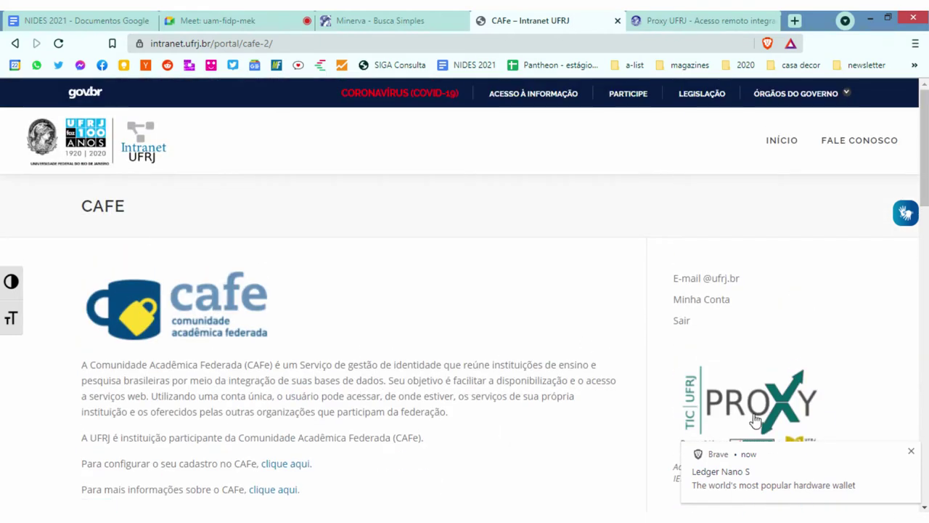
# Dismiss the notification, close the intranet CAFe page and look over the Acesso CAFe databases on the Proxy UFRJ page
pyautogui.click(912, 450)
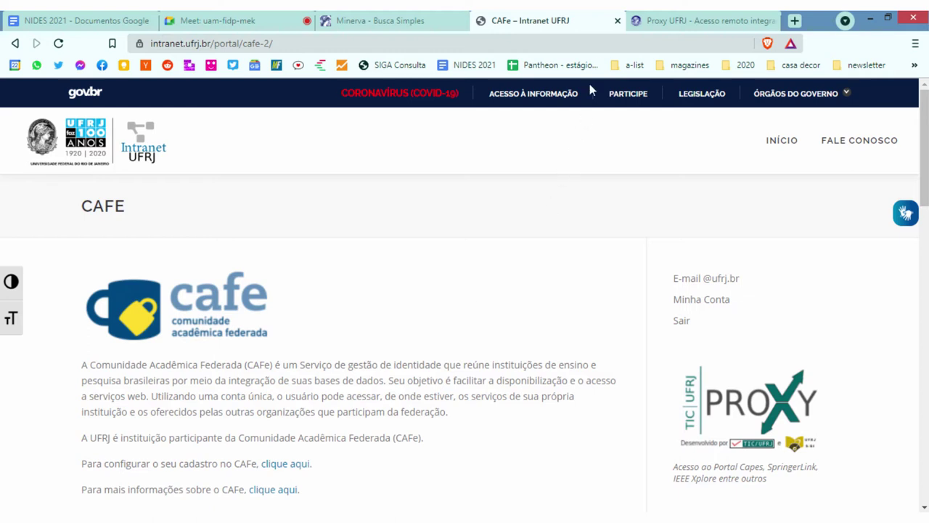
pyautogui.click(617, 23)
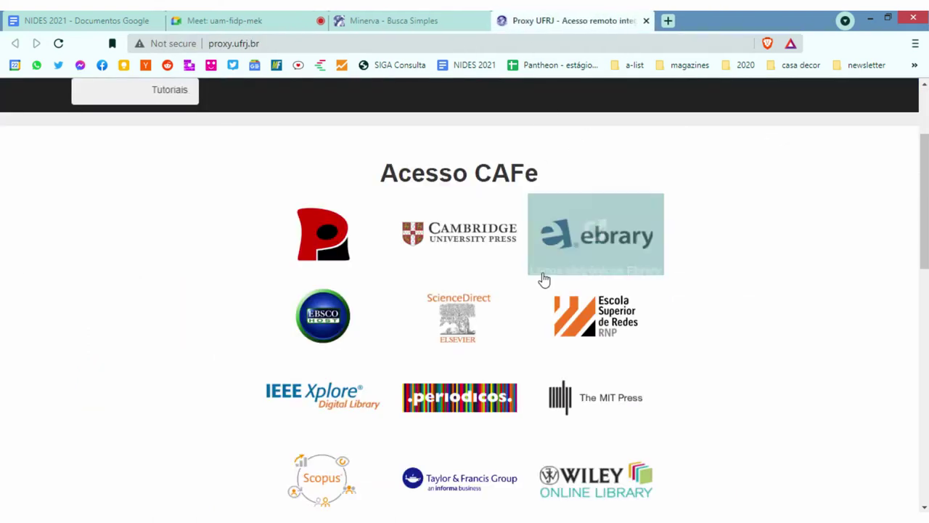
pyautogui.scroll(-1, 699, 317)
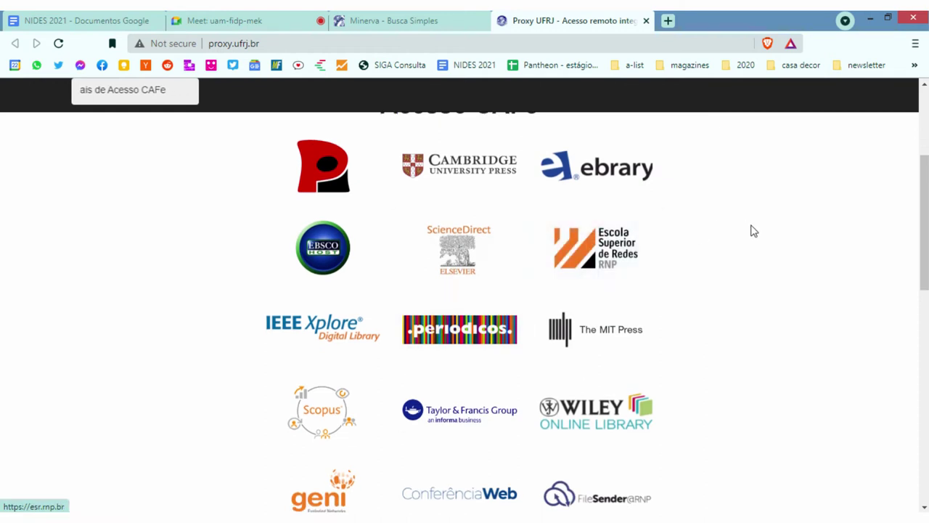
pyautogui.scroll(1, 819, 281)
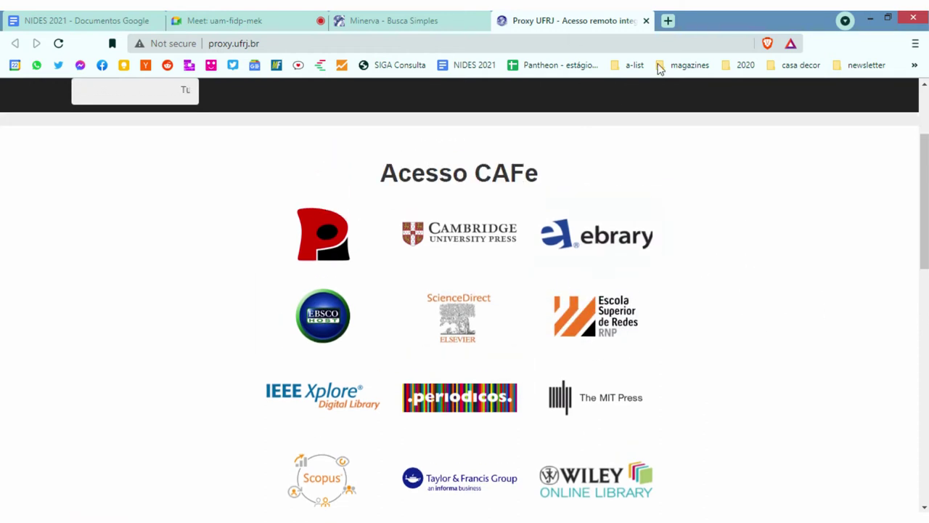
pyautogui.scroll(2, 653, 290)
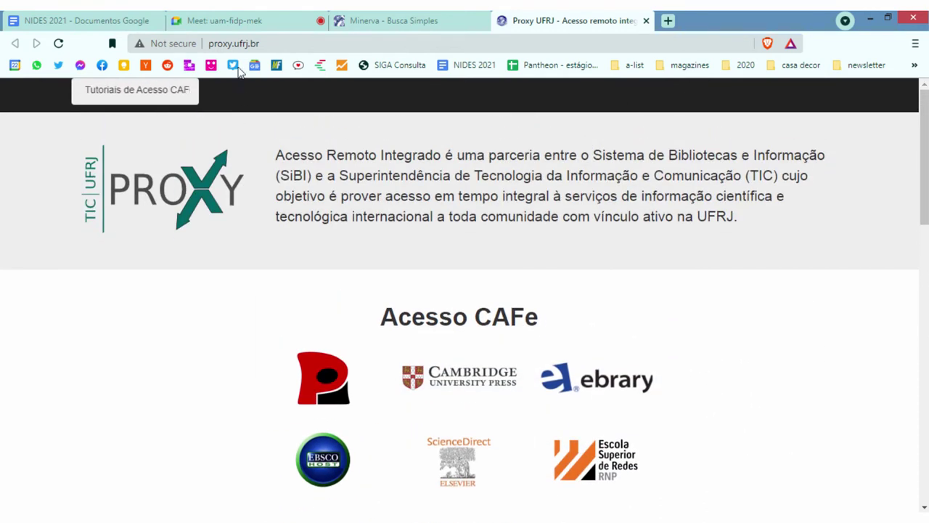
pyautogui.click(240, 44)
pyautogui.scroll(-2, 544, 305)
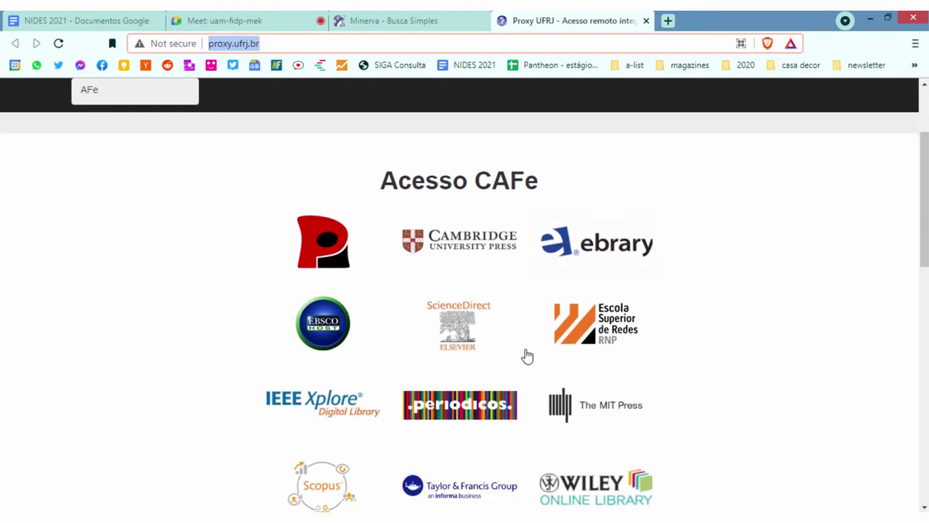
pyautogui.scroll(-1, 450, 392)
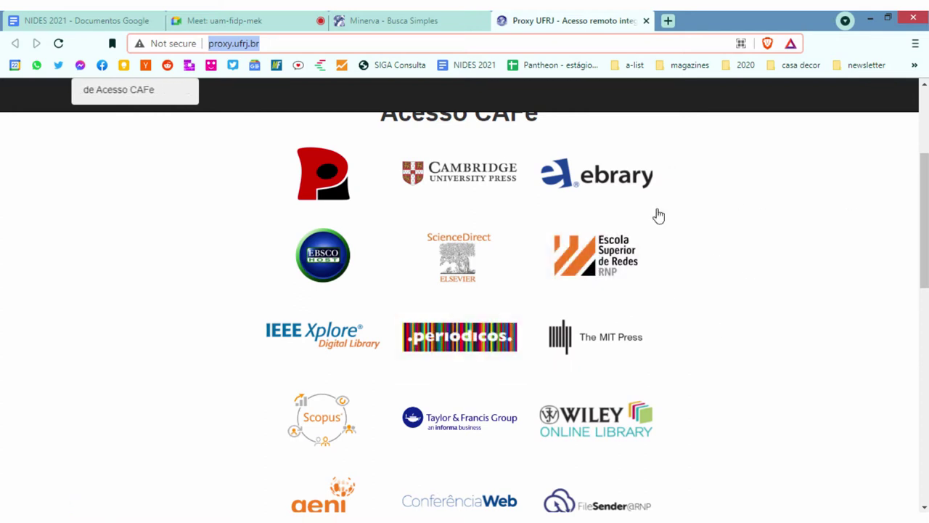
# Open the Portal de Periódicos CAPES from the Acesso CAFe databases and dismiss its free-content notice
pyautogui.click(465, 346)
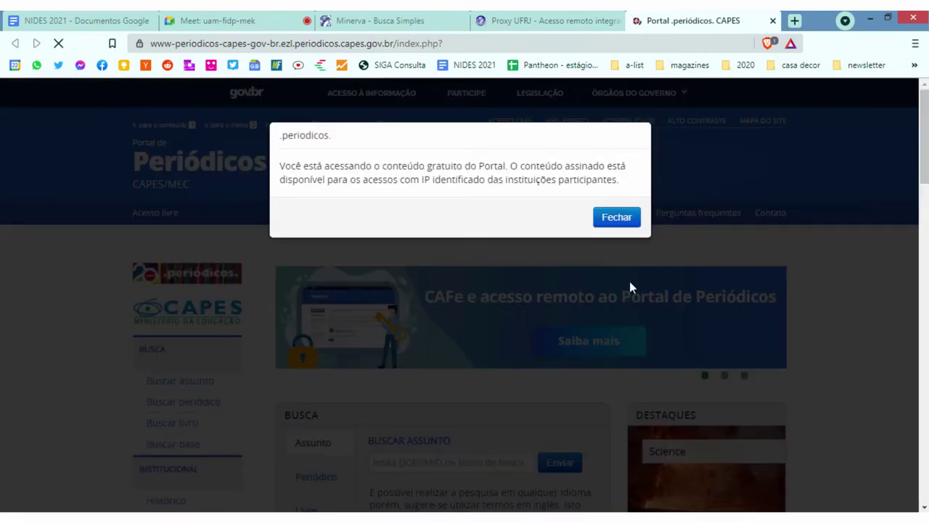
pyautogui.click(618, 218)
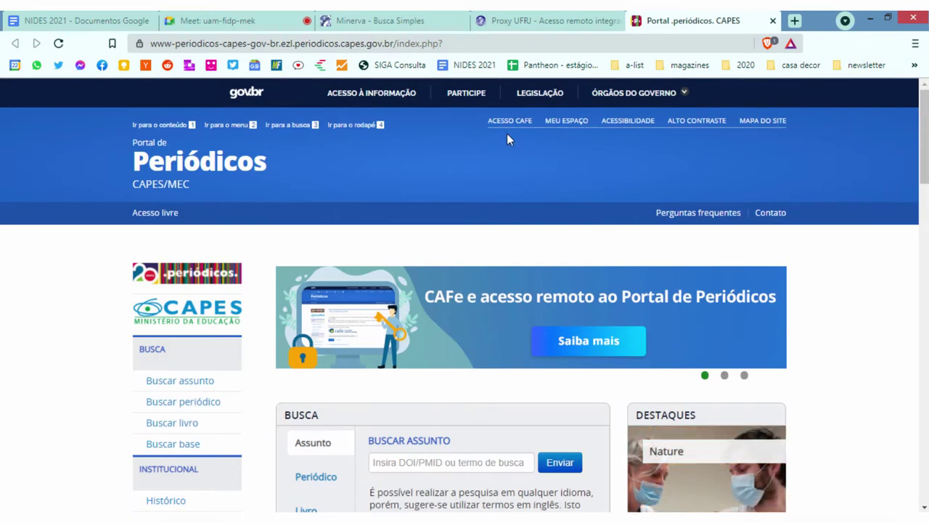
pyautogui.click(549, 19)
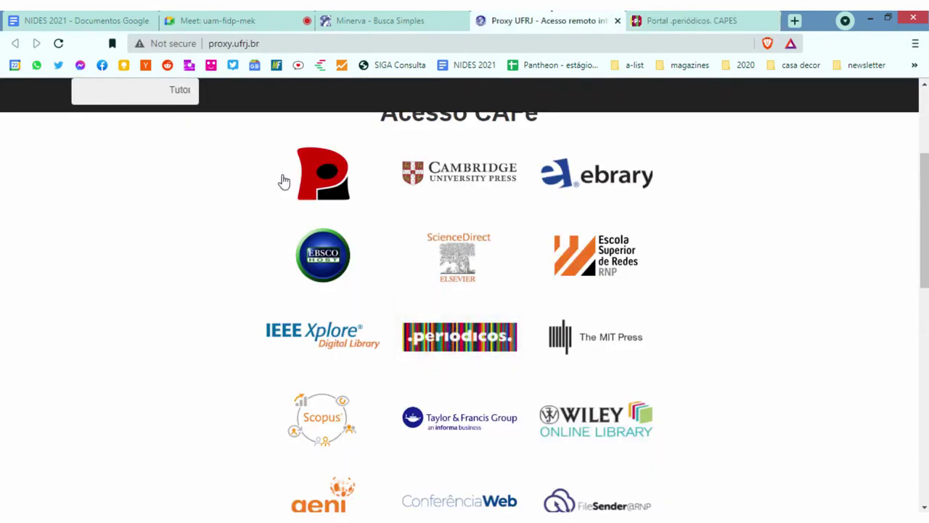
pyautogui.click(685, 17)
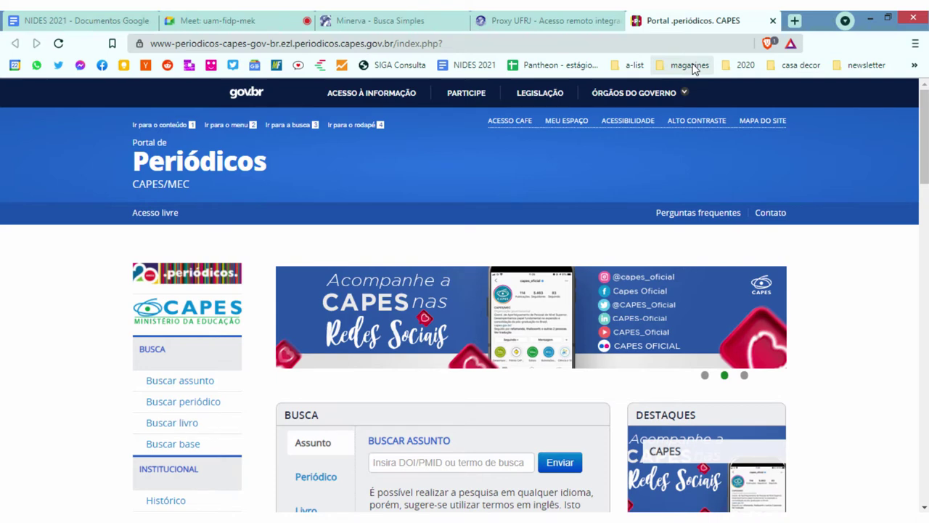
# Open the portal's remote access via CAFe and submit UFRJ - UNIVERSIDADE FEDERAL DO RIO DE JANEIRO as the institution
pyautogui.click(513, 127)
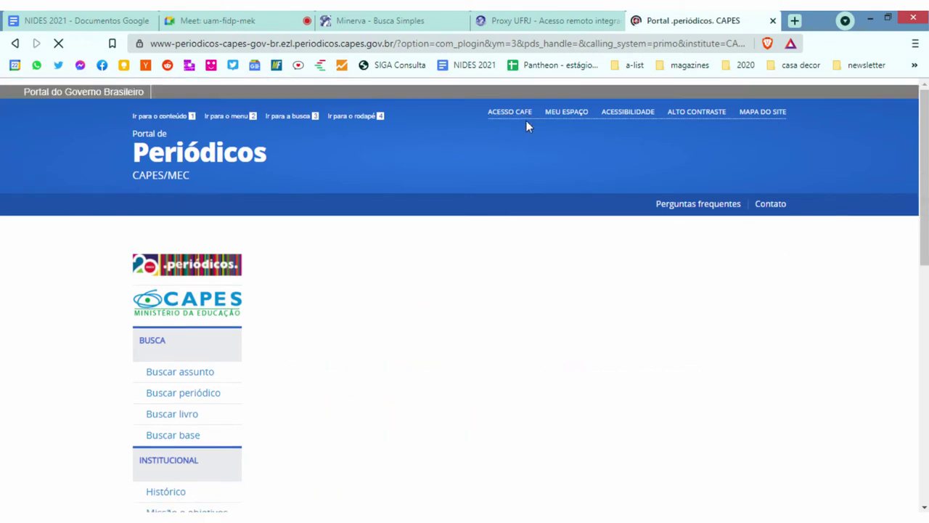
pyautogui.scroll(-3, 499, 294)
pyautogui.scroll(1, 528, 243)
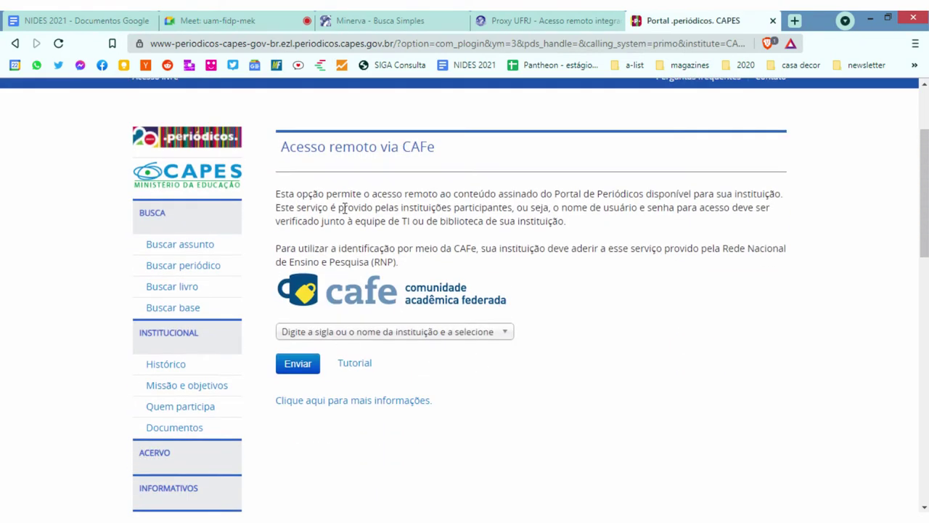
pyautogui.click(470, 334)
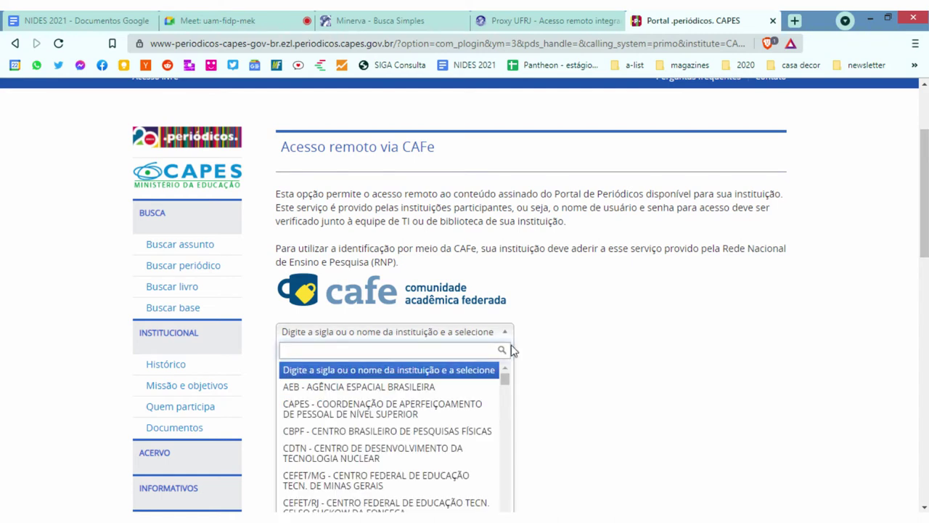
pyautogui.write('ufrj')
pyautogui.click(468, 370)
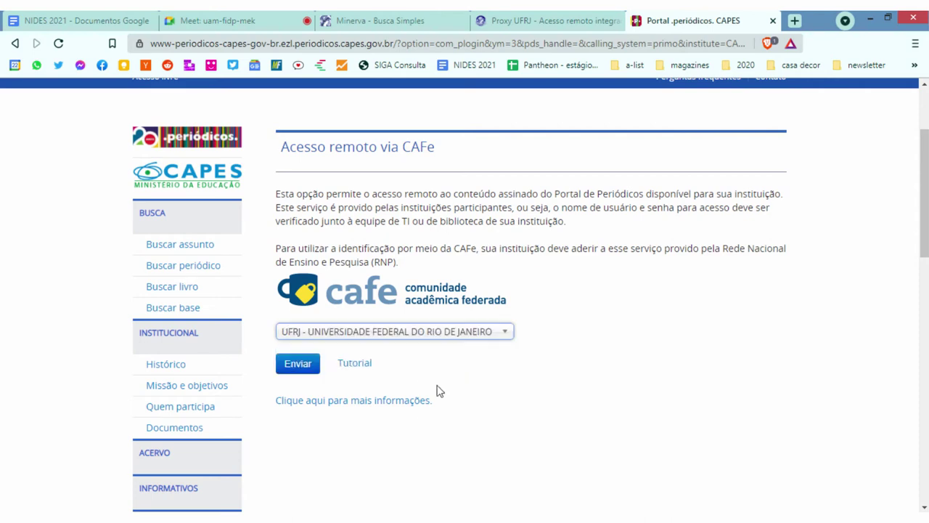
pyautogui.click(311, 374)
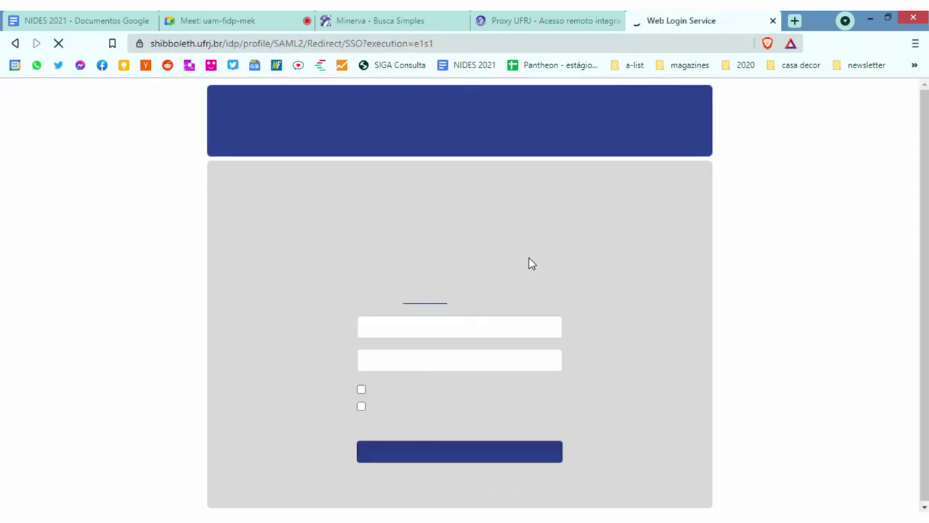
# Log in to UFRJ's web login service with the saved account's username and password
pyautogui.click(433, 328)
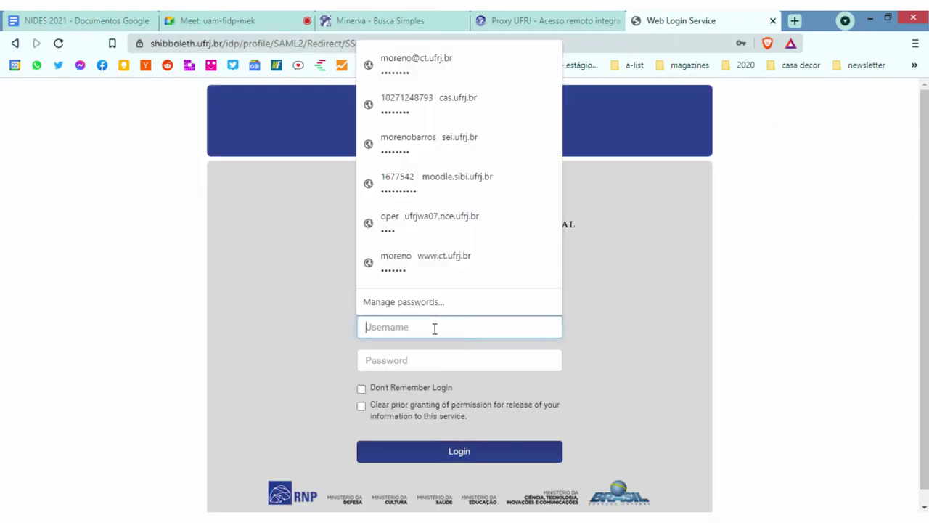
pyautogui.click(450, 66)
pyautogui.click(444, 452)
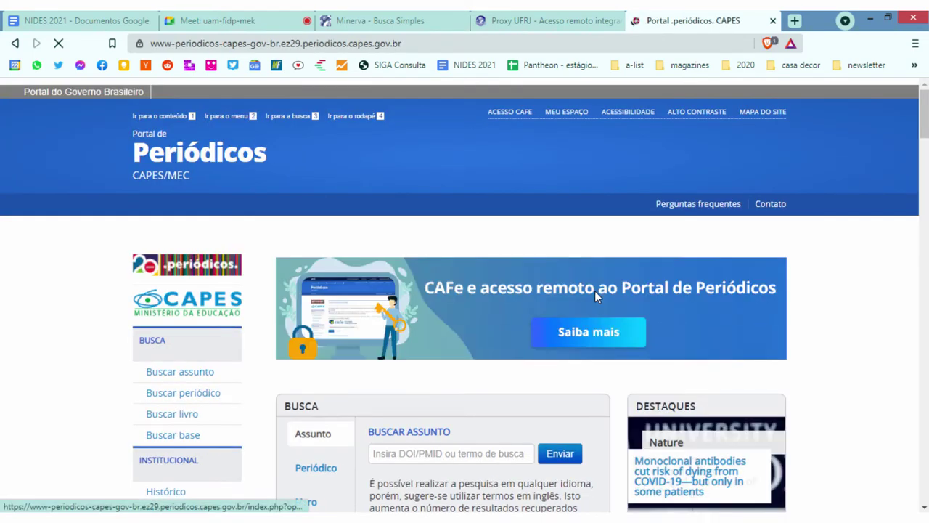
# Look over the portal's home page, then bring up the LEVANTAMENTO section of the NIDES 2021 document
pyautogui.scroll(-2, 481, 356)
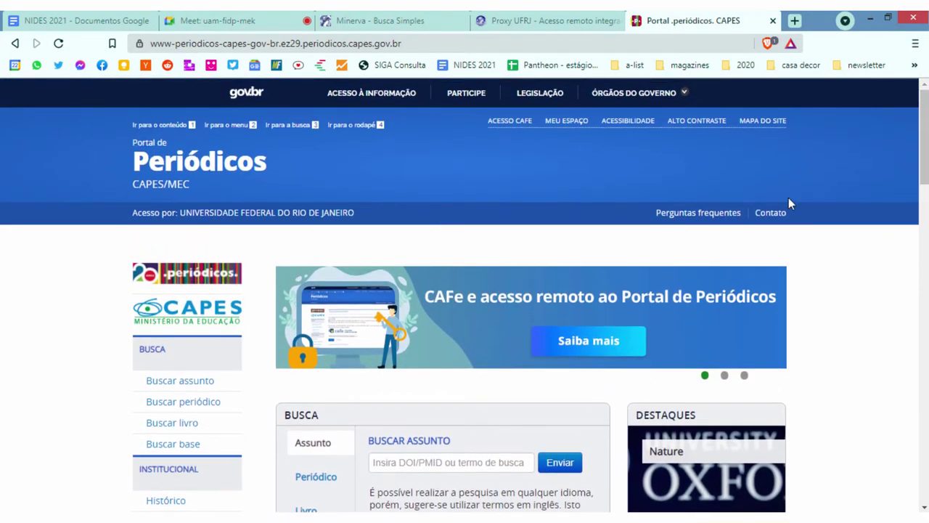
pyautogui.scroll(-3, 823, 290)
pyautogui.click(131, 20)
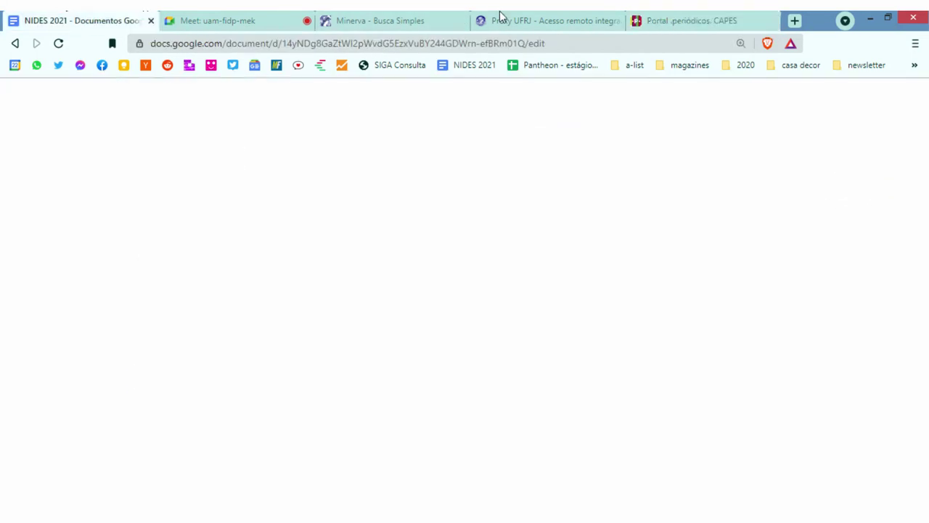
pyautogui.scroll(-3, 386, 379)
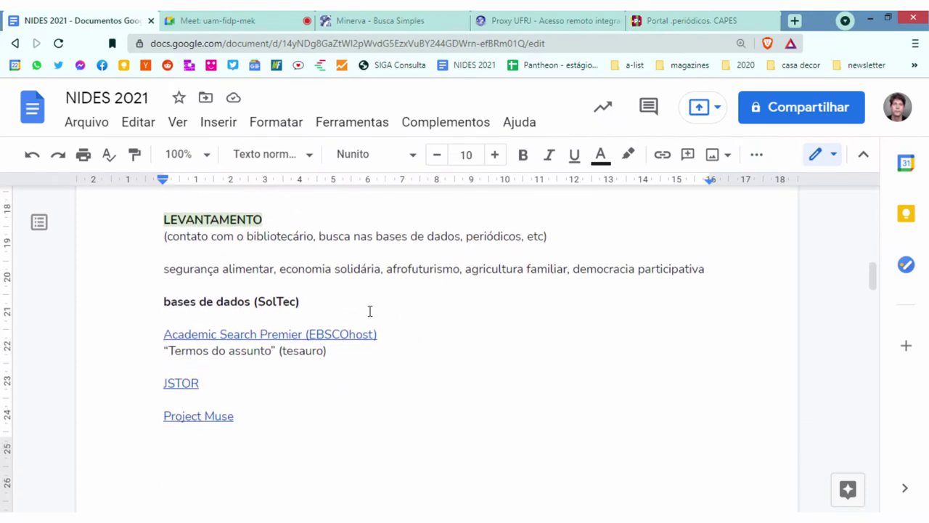
# Return to the Portal de Periódicos, highlight the line naming the access institution and view the BUSCA area
pyautogui.click(648, 16)
pyautogui.scroll(2, 397, 357)
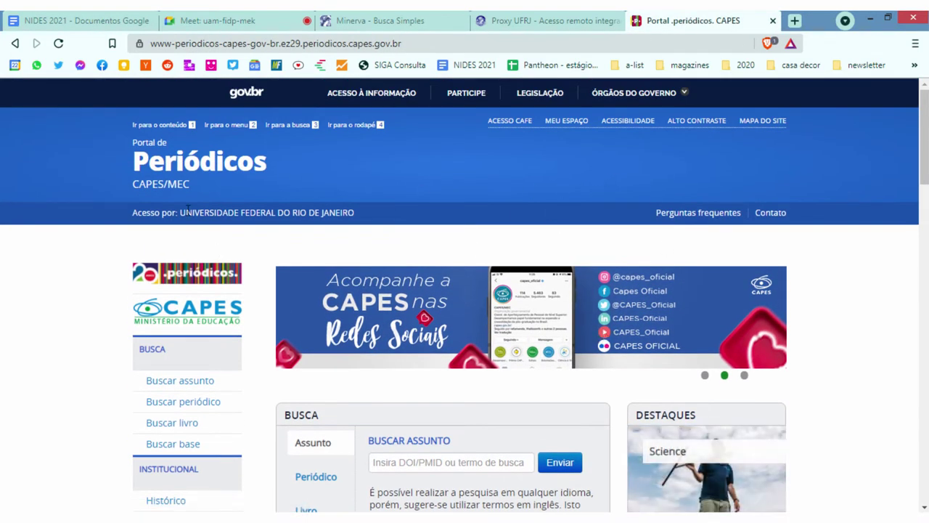
pyautogui.moveTo(148, 210); pyautogui.dragTo(364, 209)
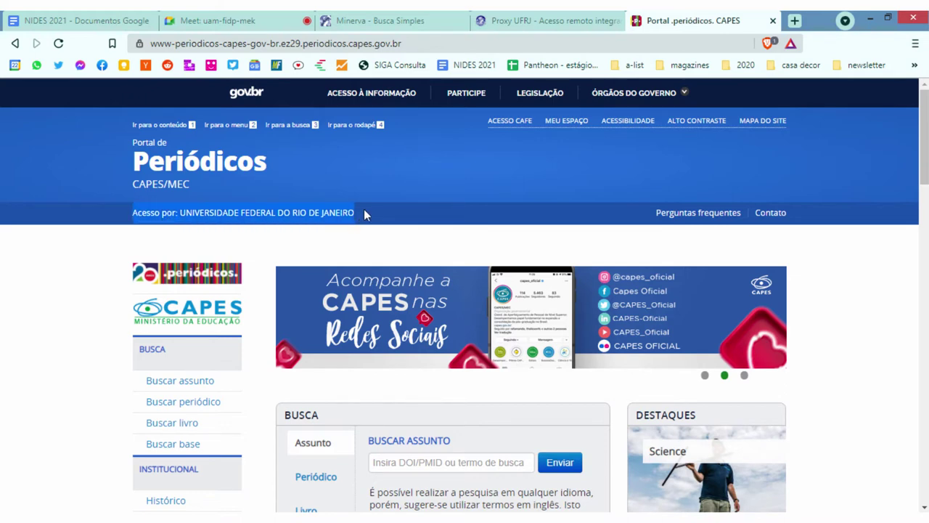
pyautogui.click(363, 209)
pyautogui.scroll(-3, 798, 338)
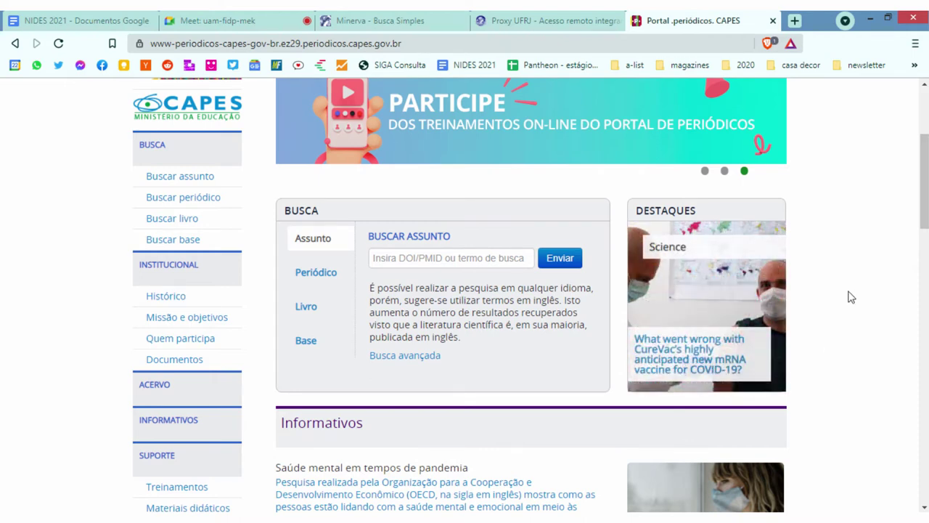
# Review the research topics and the SolTec databases listed under LEVANTAMENTO in the NIDES 2021 document
pyautogui.click(120, 16)
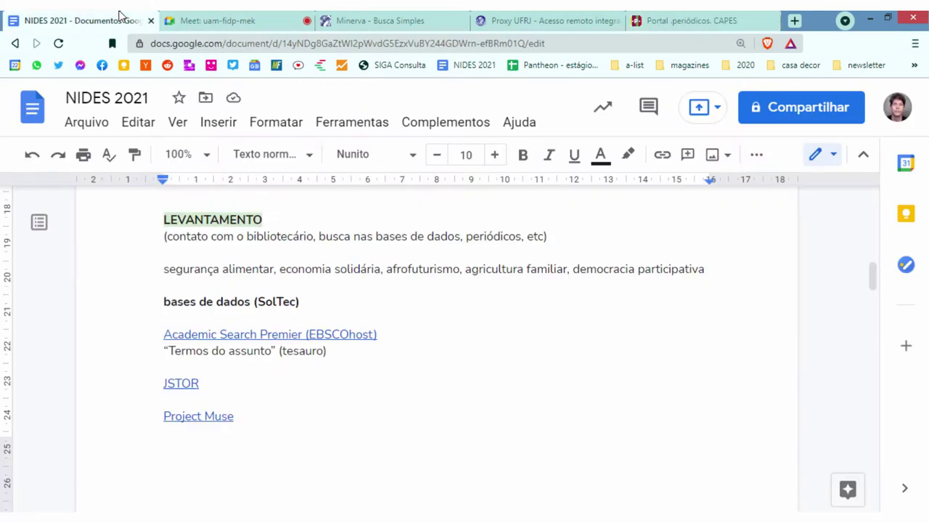
pyautogui.scroll(-1, 515, 284)
pyautogui.scroll(2, 520, 287)
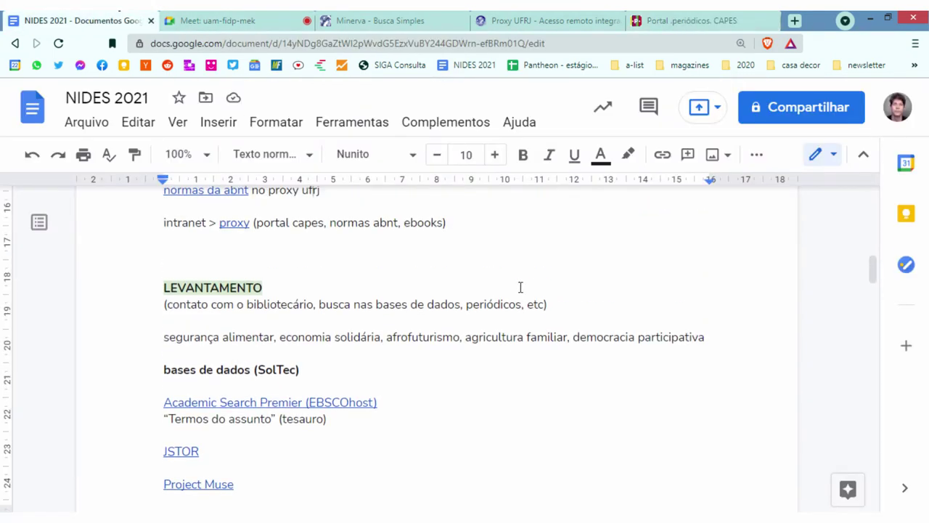
pyautogui.scroll(-1, 519, 288)
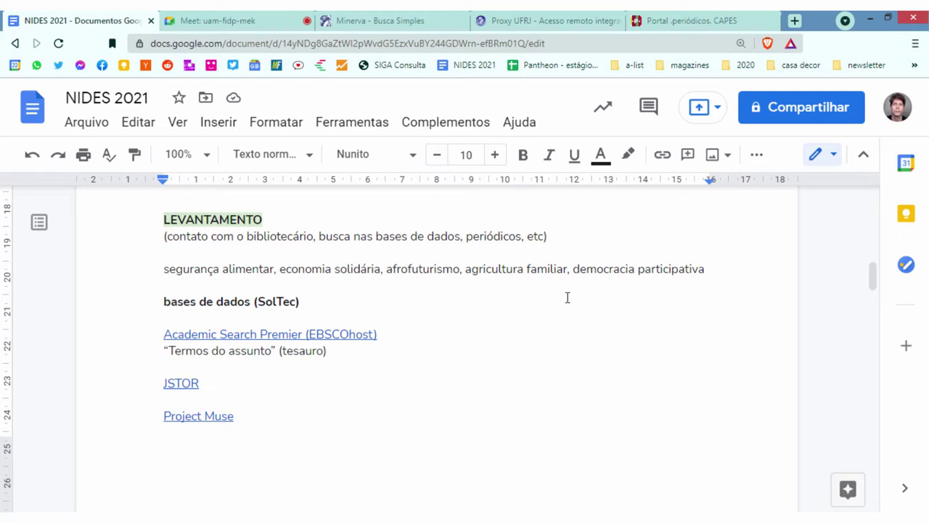
# Search the Portal de Periódicos by Base for "ebsco" and look over the list of databases
pyautogui.click(693, 20)
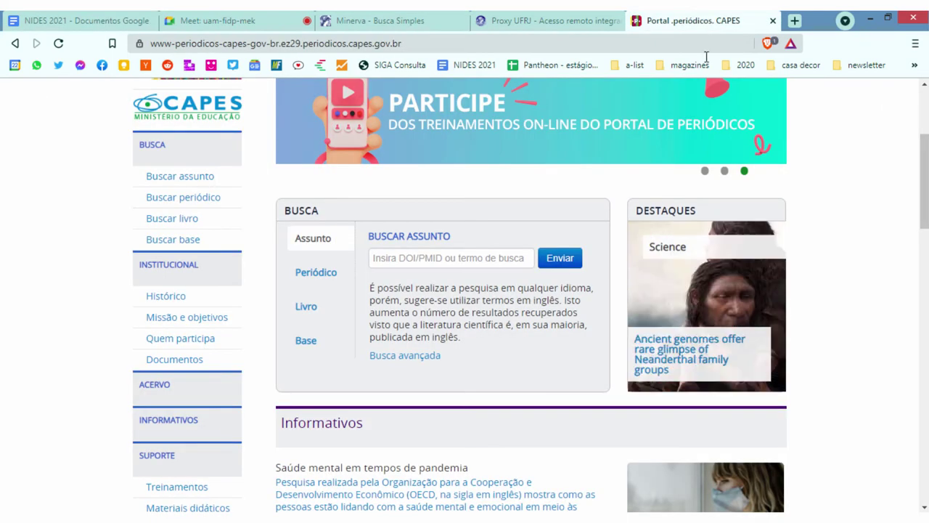
pyautogui.scroll(1, 784, 218)
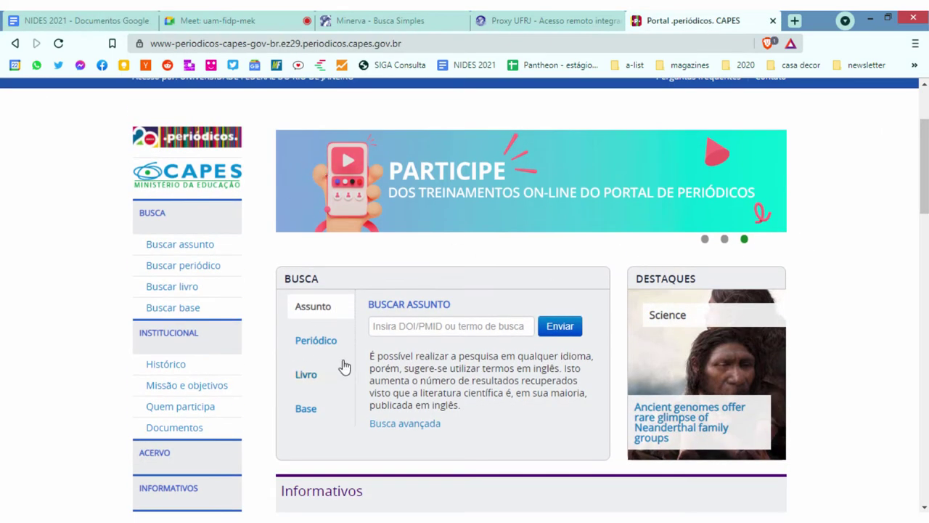
pyautogui.scroll(2, 465, 327)
pyautogui.scroll(-3, 336, 355)
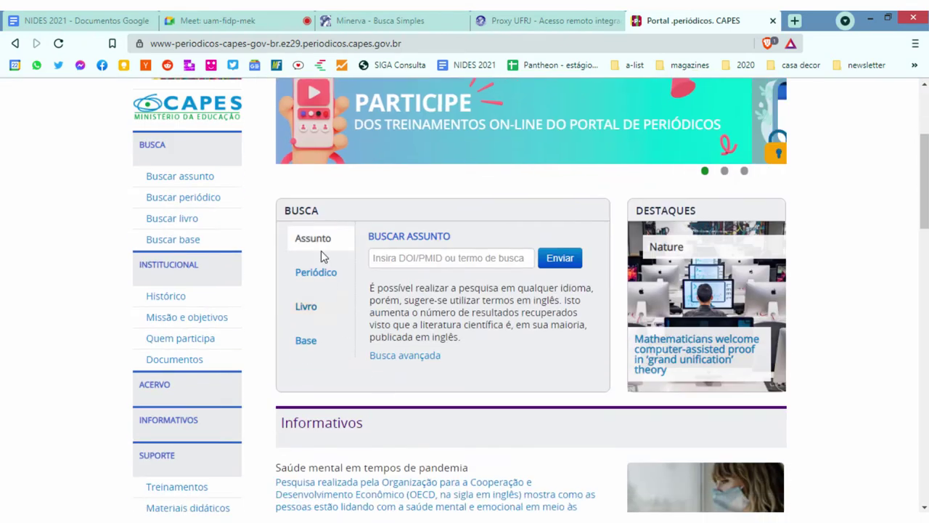
pyautogui.click(308, 344)
pyautogui.click(450, 263)
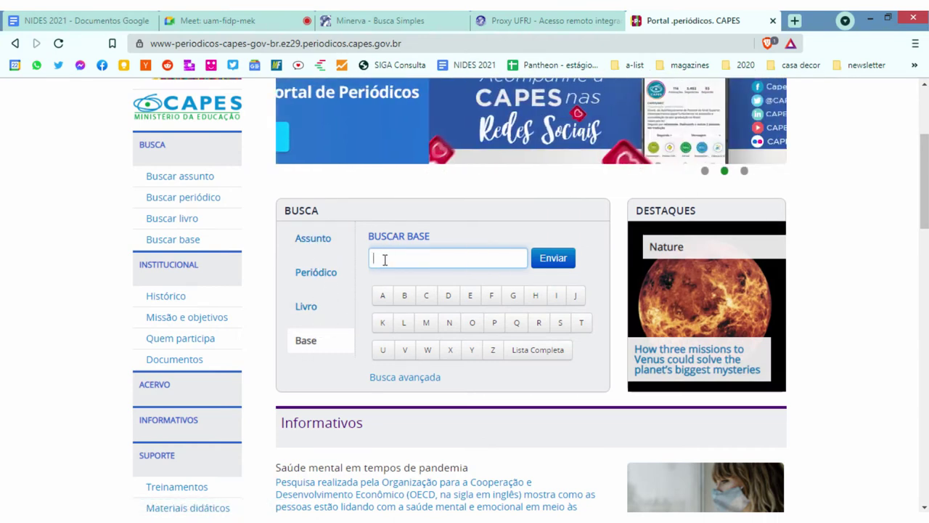
pyautogui.write('ebsco')
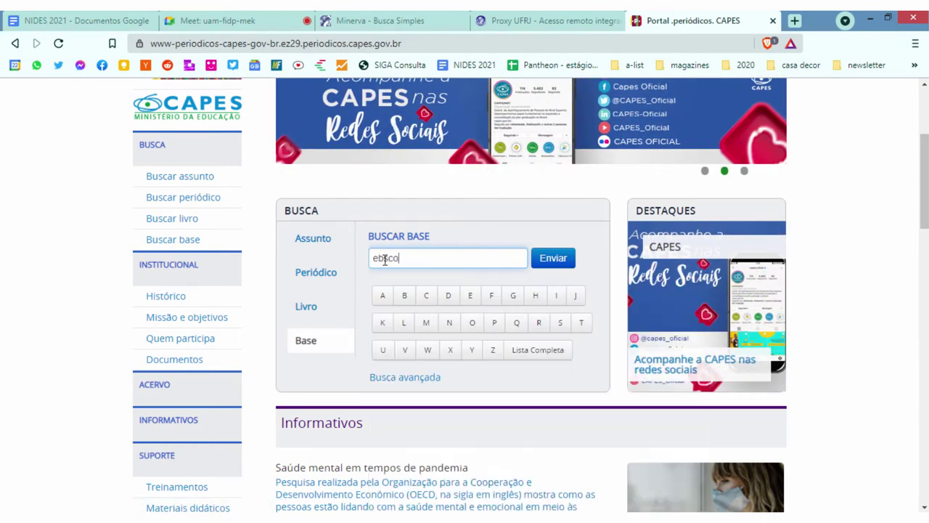
pyautogui.click(550, 262)
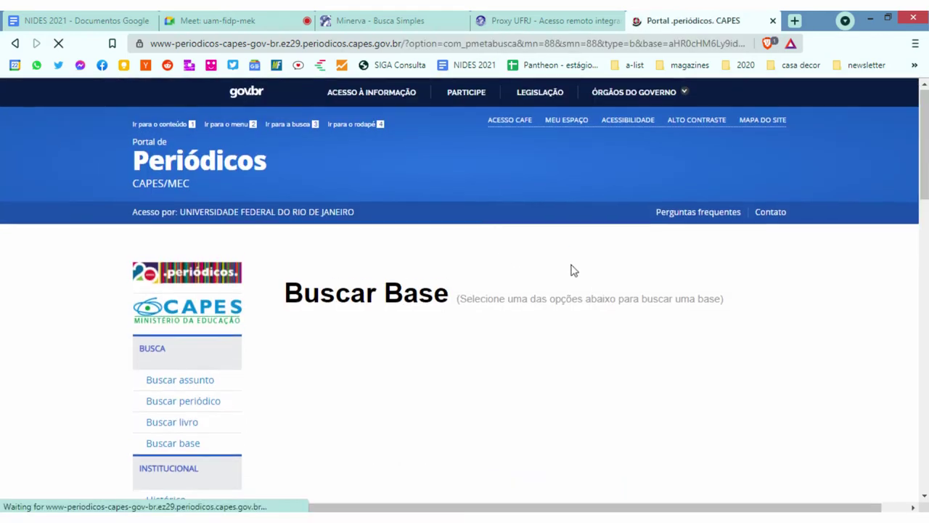
pyautogui.scroll(-2, 508, 265)
pyautogui.scroll(-2, 562, 216)
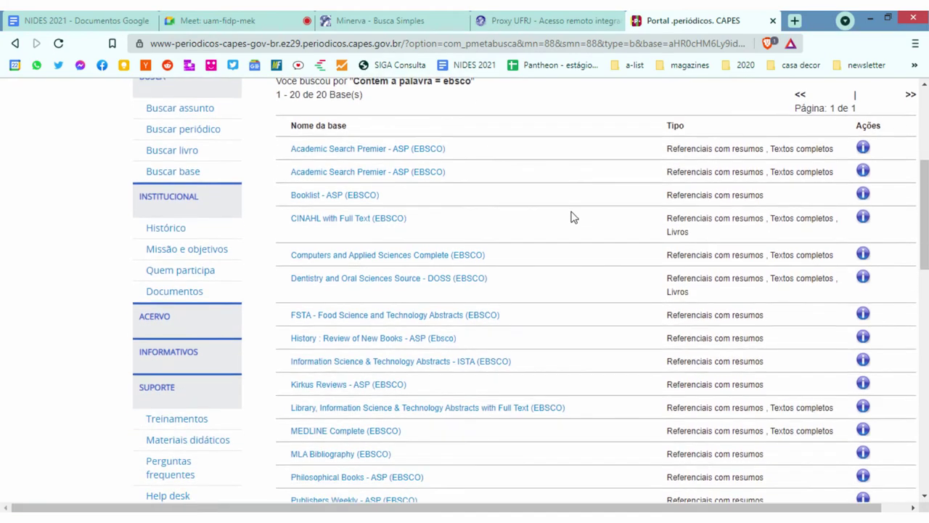
pyautogui.scroll(2, 530, 283)
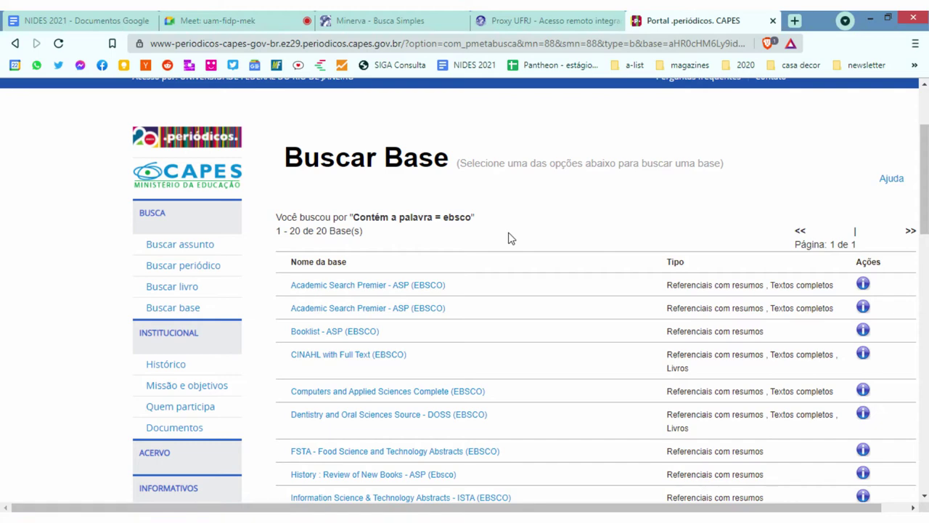
# Look through the list of EBSCO databases to its end, then open Academic Search Premier - ASP (EBSCO)
pyautogui.scroll(-1, 479, 254)
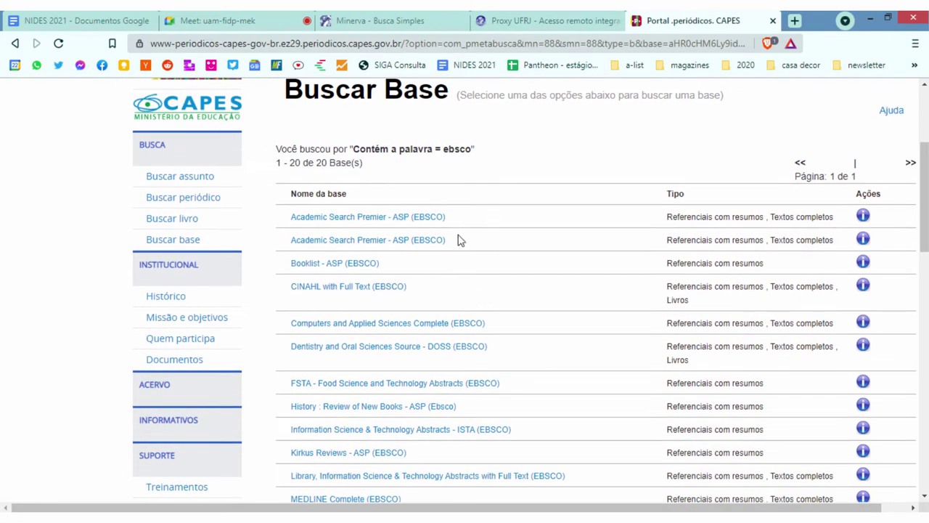
pyautogui.scroll(-1, 435, 258)
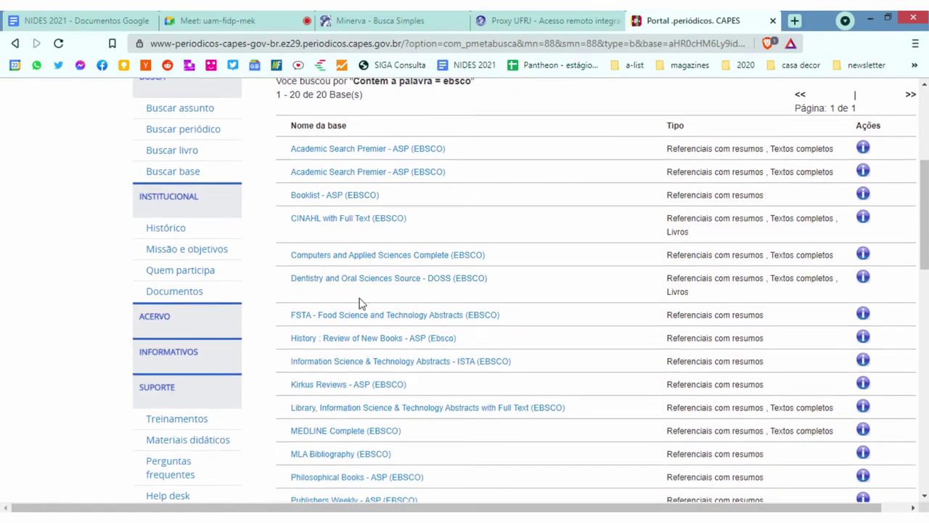
pyautogui.scroll(-1, 450, 283)
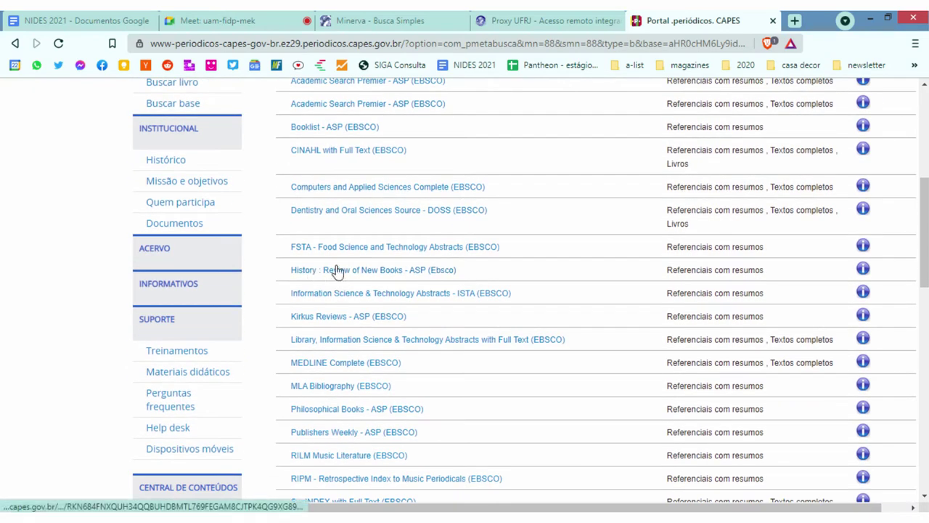
pyautogui.scroll(-1, 406, 328)
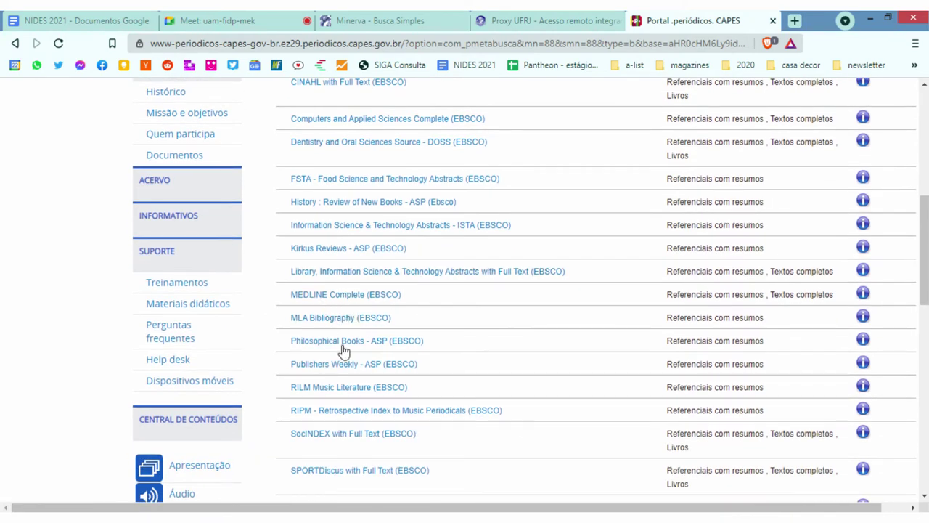
pyautogui.scroll(-1, 410, 295)
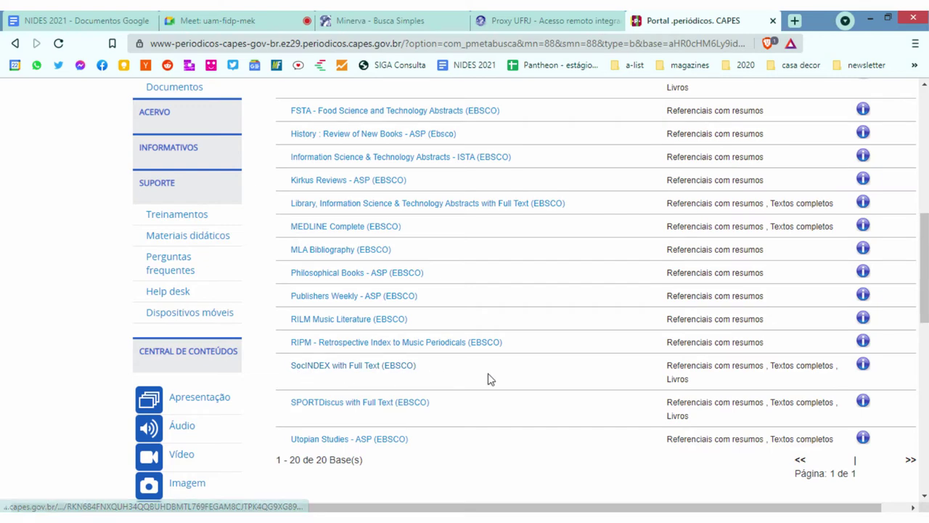
pyautogui.scroll(-1, 548, 392)
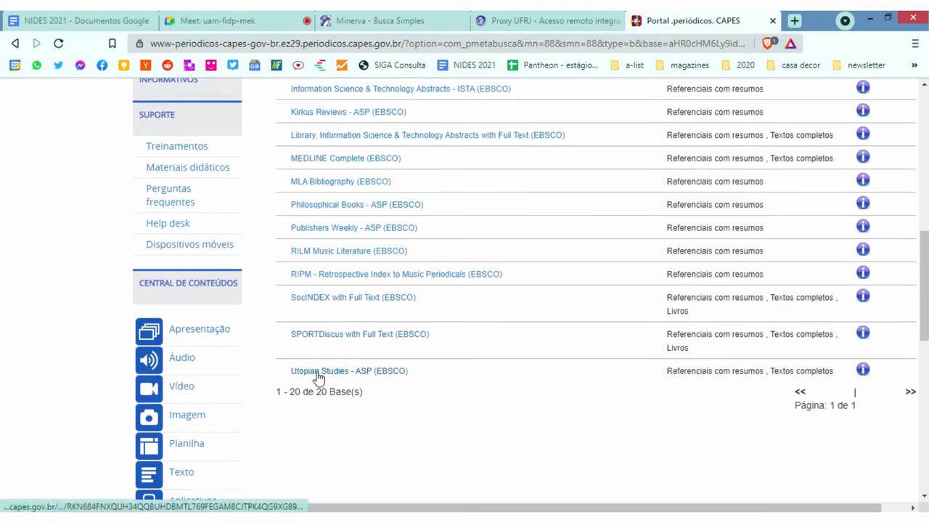
pyautogui.scroll(6, 444, 343)
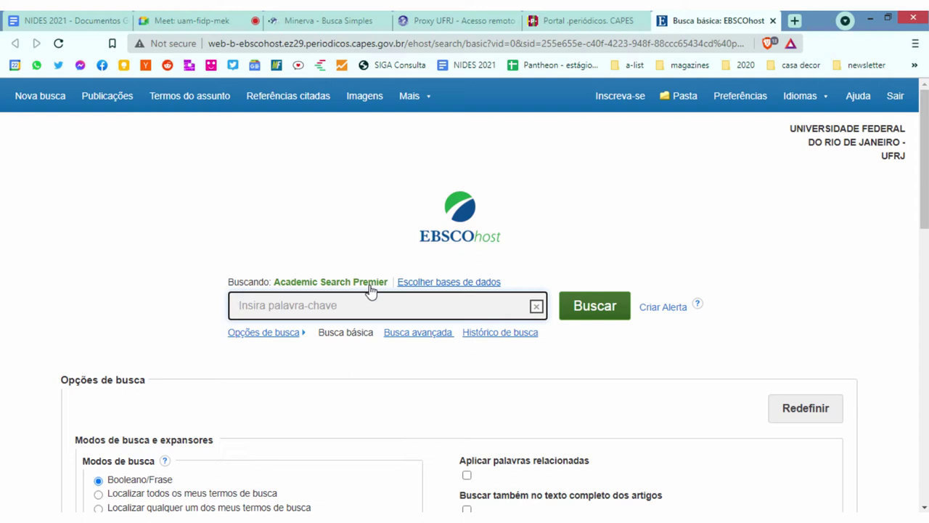
# Enter "segurança alimentar" as the keyword for the Academic Search Premier basic search and dismiss the suggestion
pyautogui.scroll(-1, 280, 284)
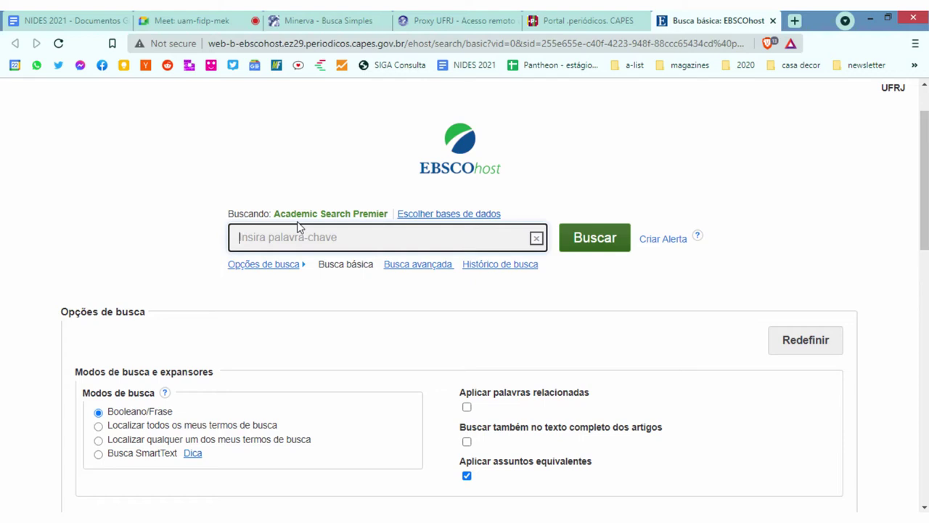
pyautogui.write('seguran')
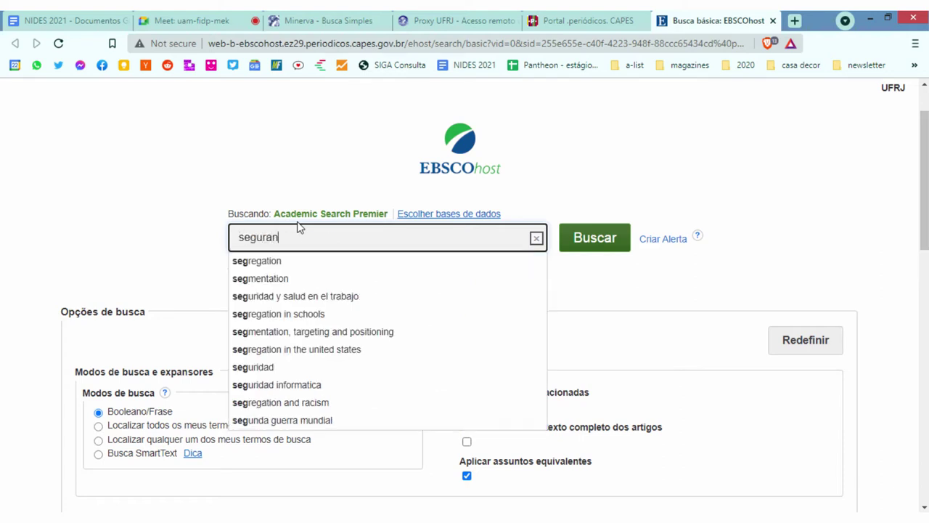
pyautogui.write('ca alime')
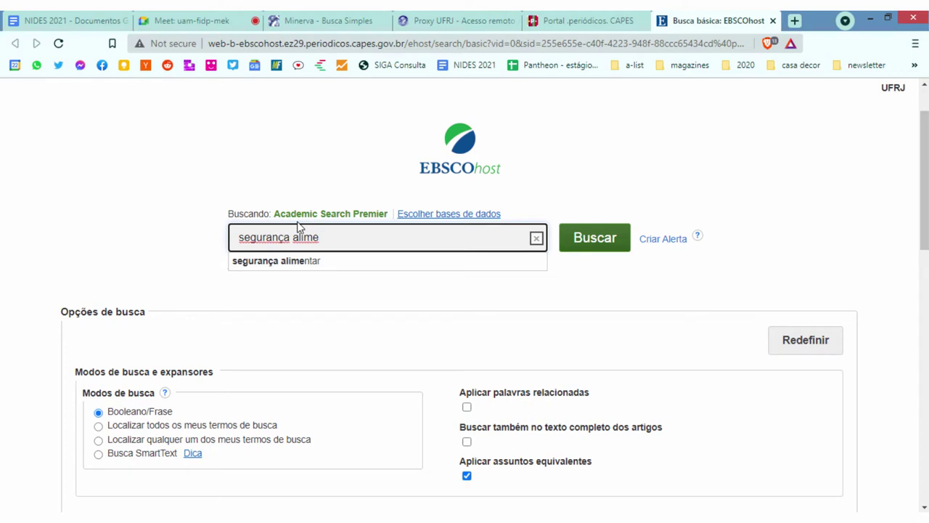
pyautogui.write('nta')
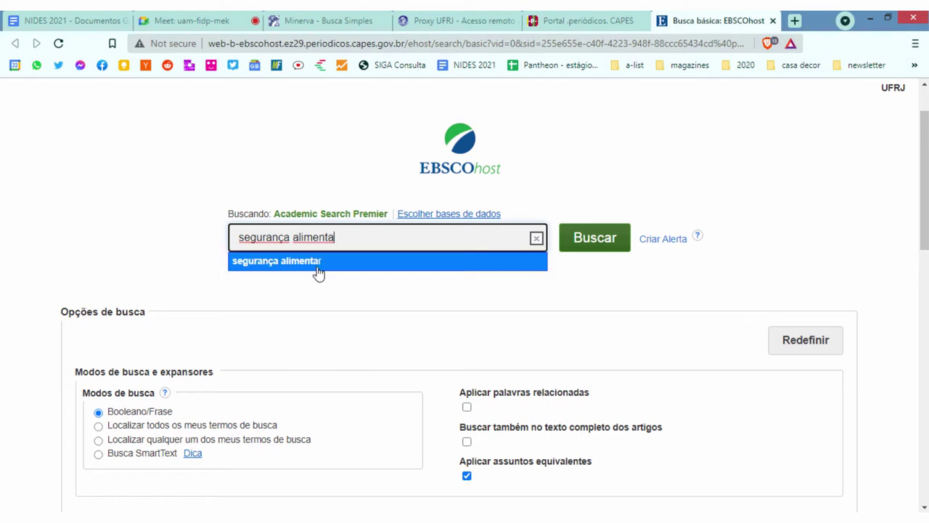
pyautogui.write('r')
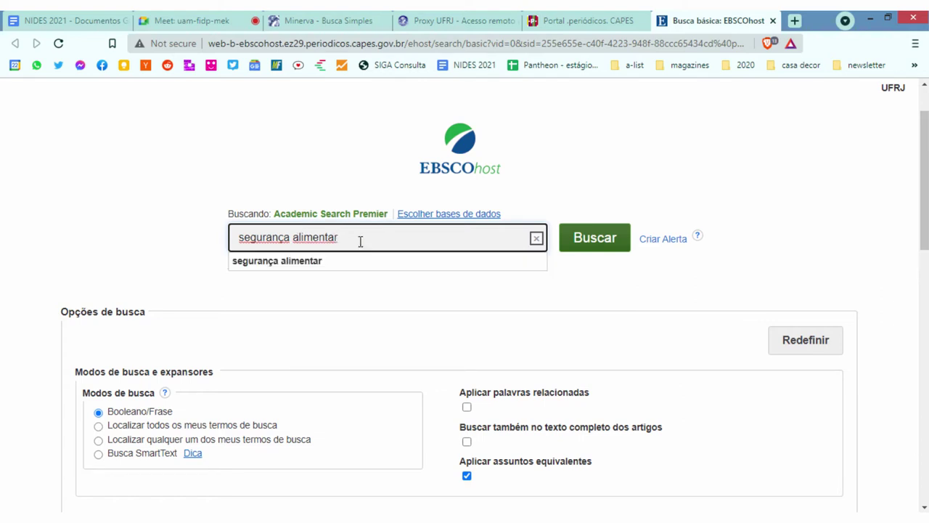
pyautogui.click(577, 276)
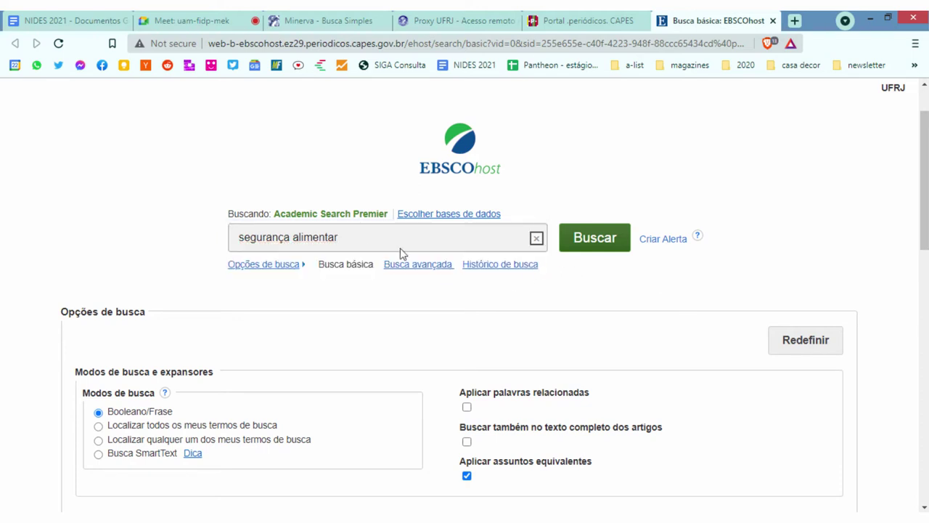
# Retype the keyword's ending so it reads "segurança alimentar", accept the matching suggestion and run the search
pyautogui.scroll(1, 332, 245)
pyautogui.scroll(-1, 314, 223)
pyautogui.click(342, 237)
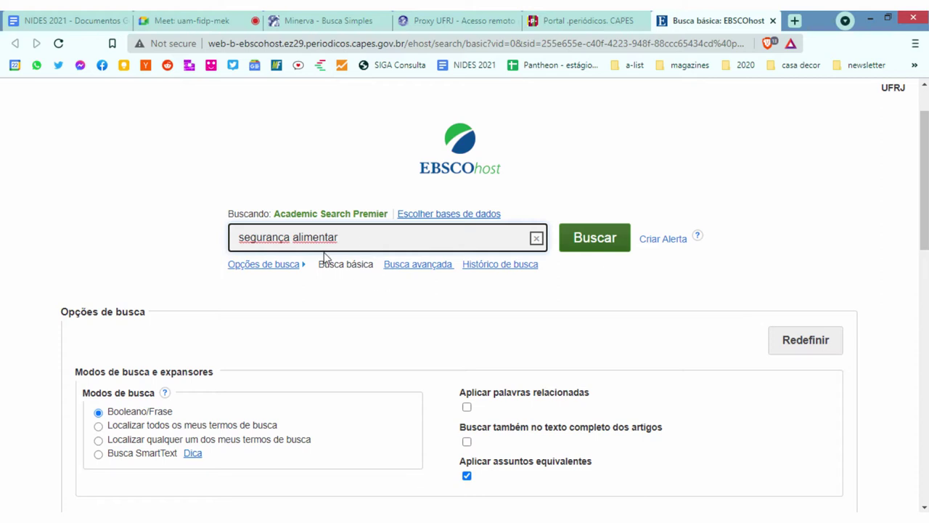
pyautogui.press('BackSpace')
pyautogui.press('BackSpace')
pyautogui.write('ar')
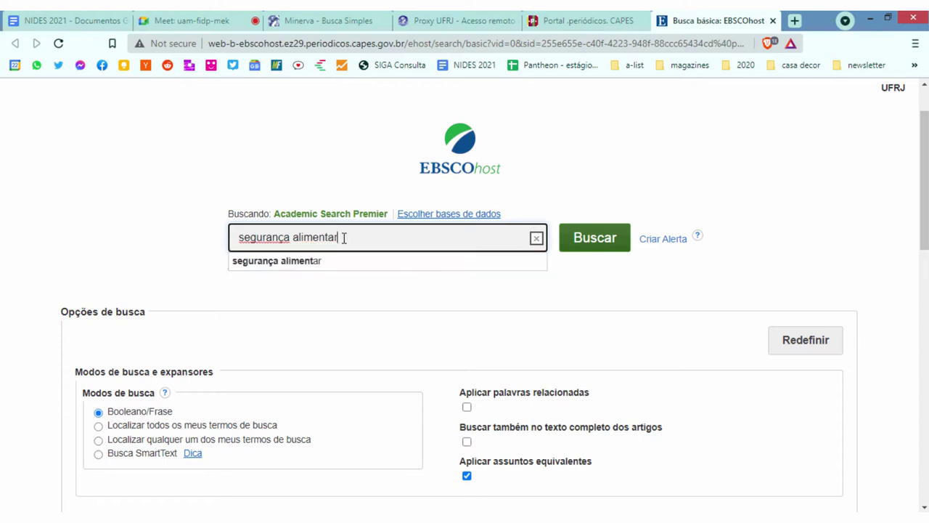
pyautogui.click(321, 262)
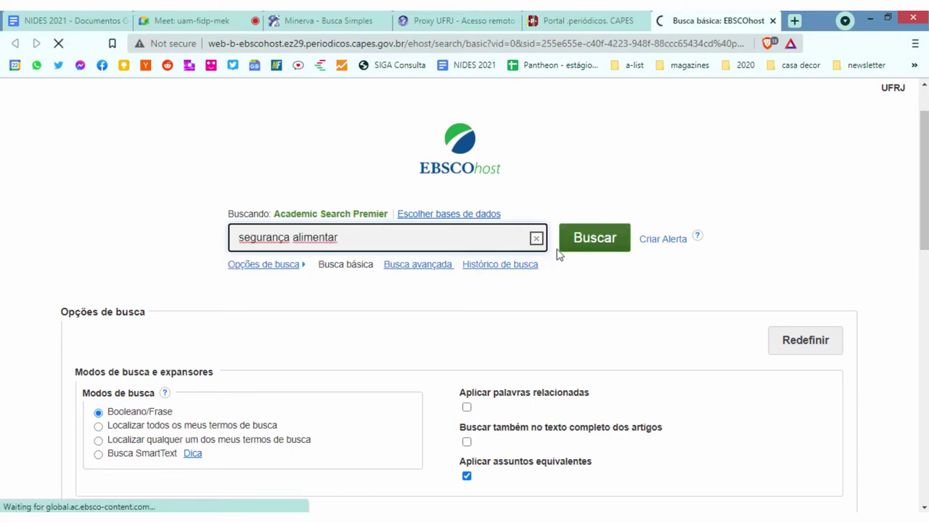
pyautogui.click(591, 247)
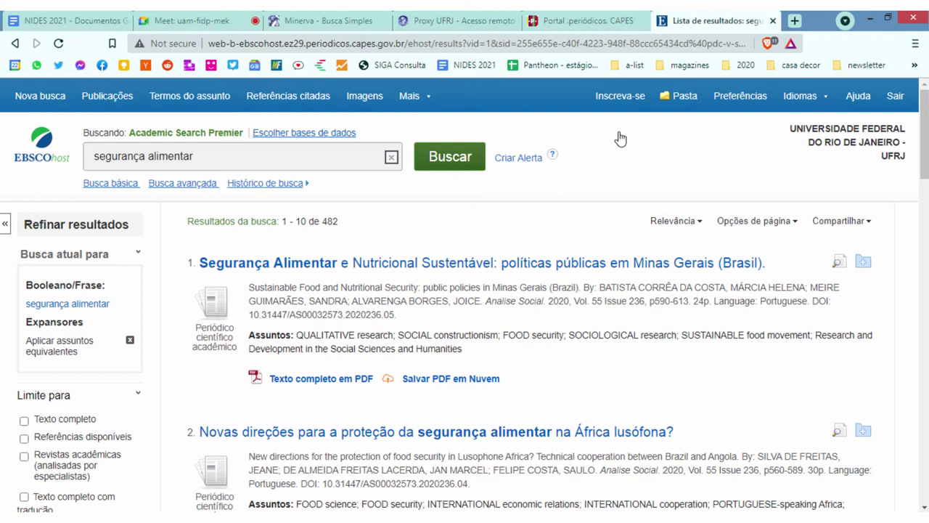
# Highlight the search term "segurança alimentar" and the total number of results in the results list
pyautogui.moveTo(215, 154); pyautogui.dragTo(99, 156)
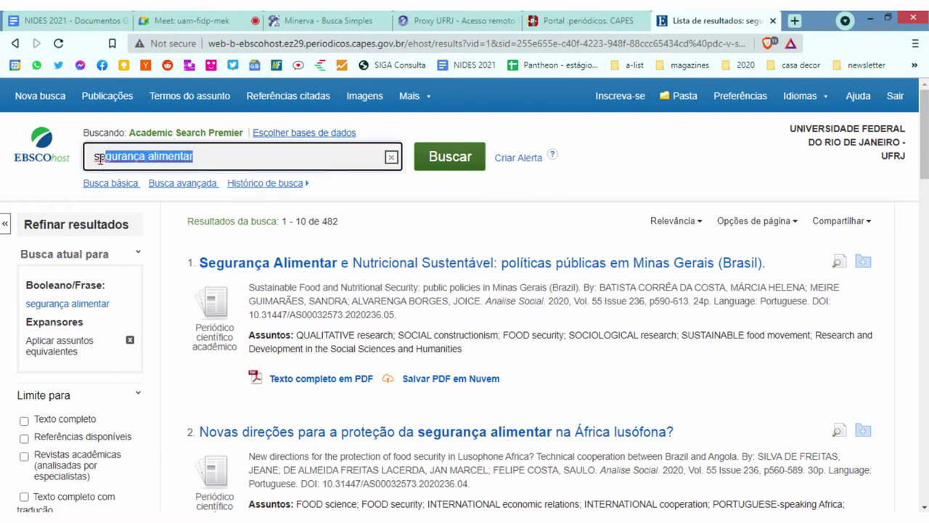
pyautogui.click(246, 154)
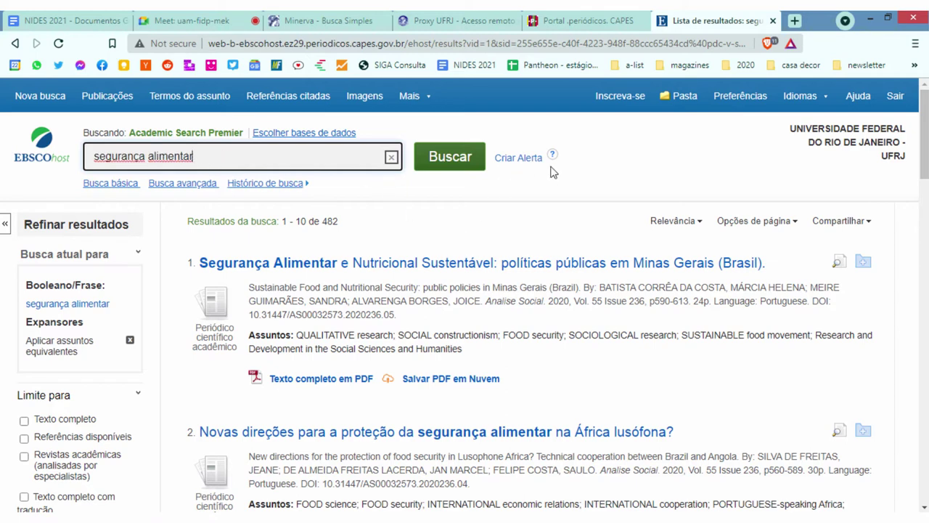
pyautogui.moveTo(320, 221); pyautogui.dragTo(339, 222)
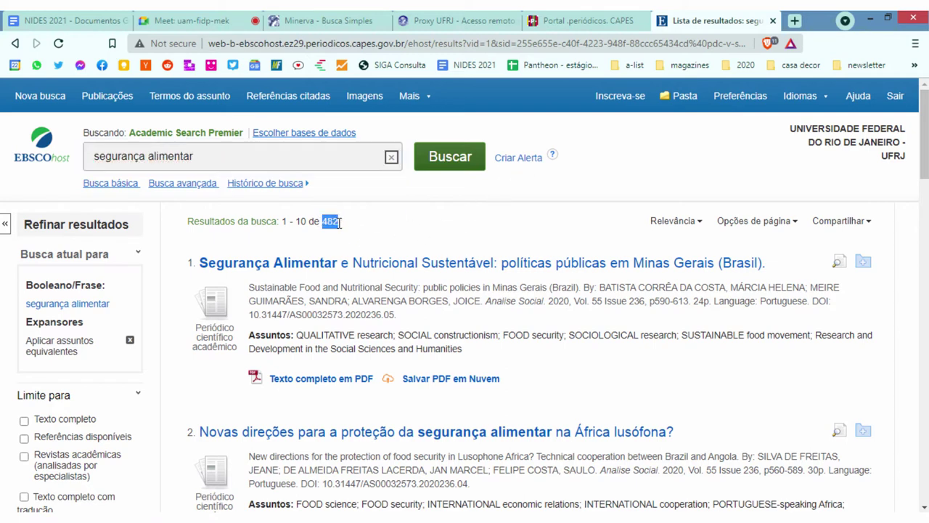
pyautogui.click(192, 156)
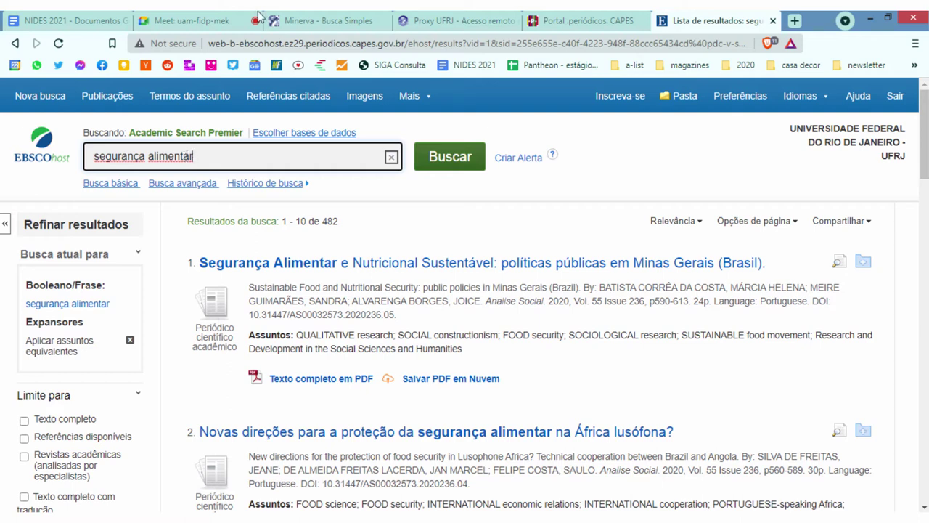
# Look over the first few results and the refinement options, highlighting the results total again
pyautogui.scroll(-3, 345, 220)
pyautogui.scroll(2, 345, 219)
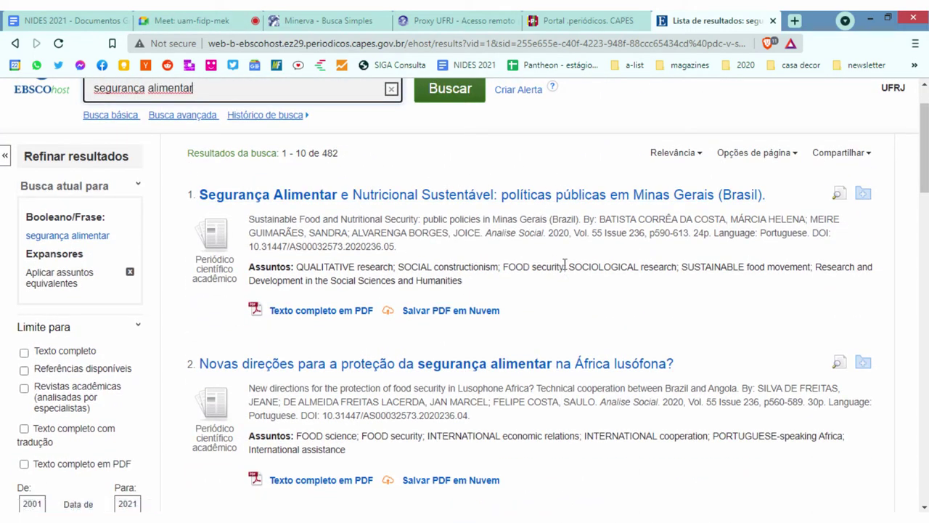
pyautogui.scroll(1, 610, 250)
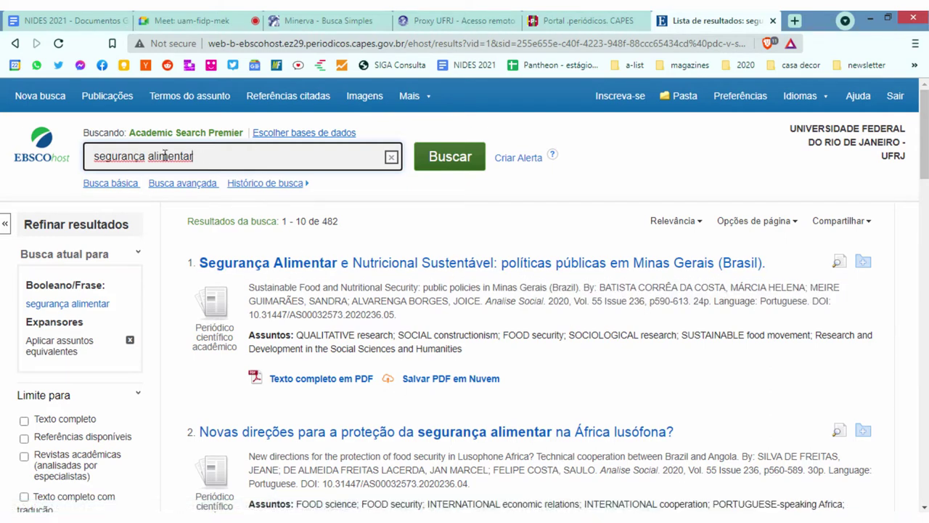
pyautogui.click(325, 221)
pyautogui.moveTo(323, 221); pyautogui.dragTo(341, 224)
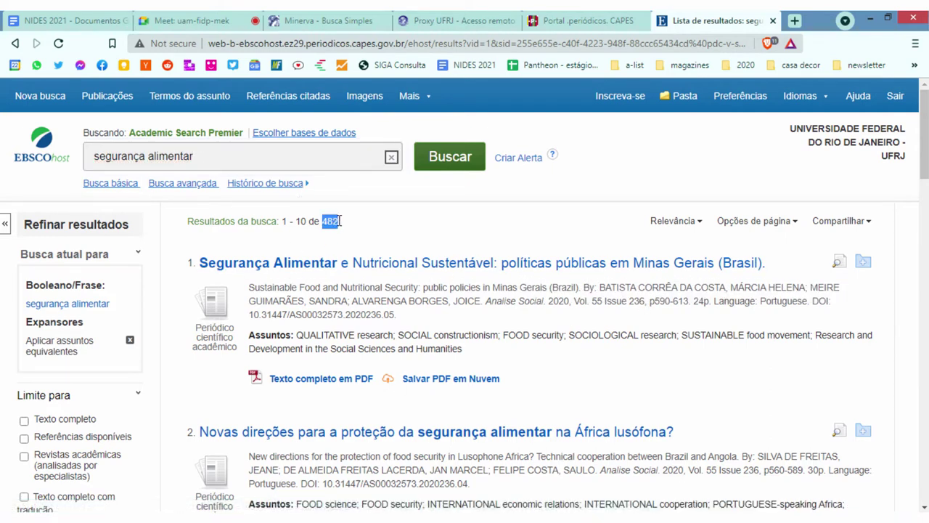
pyautogui.scroll(-3, 510, 332)
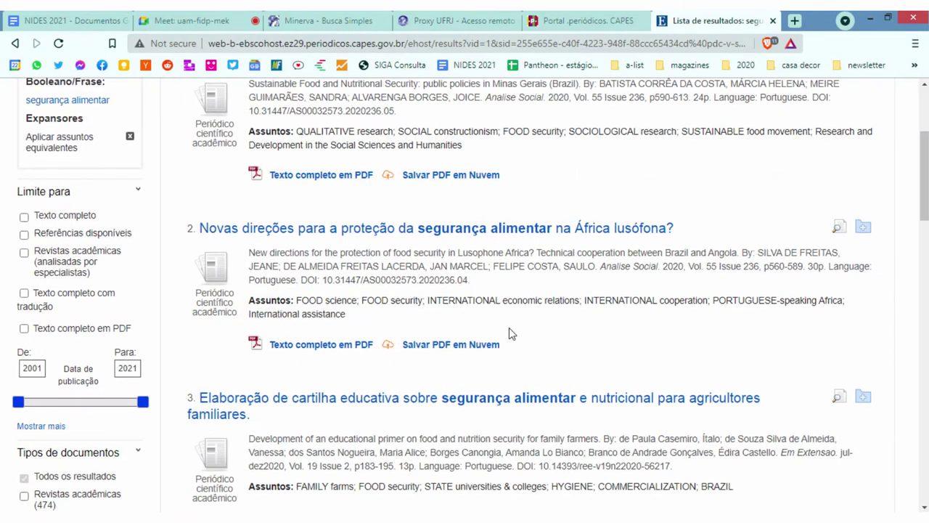
pyautogui.scroll(3, 543, 342)
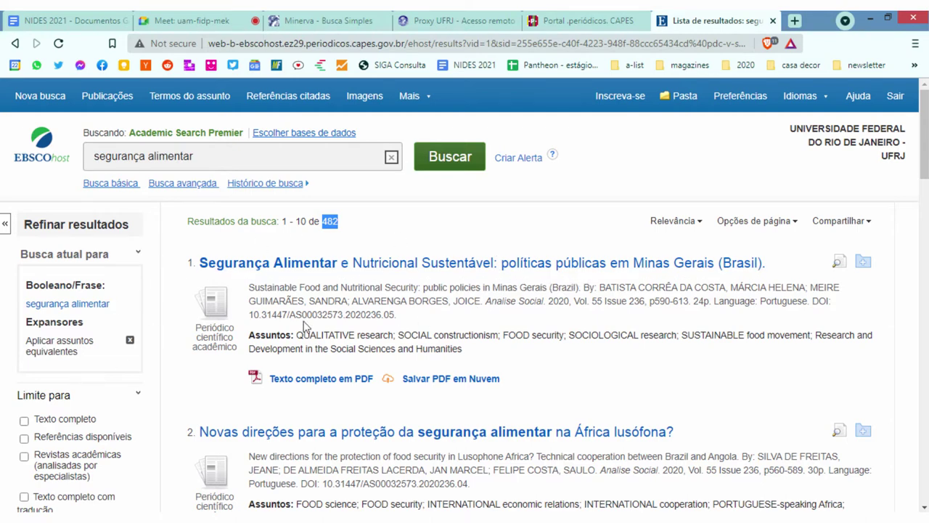
# Review the first result's record, highlighting its authors, English title and publication year
pyautogui.scroll(-1, 331, 315)
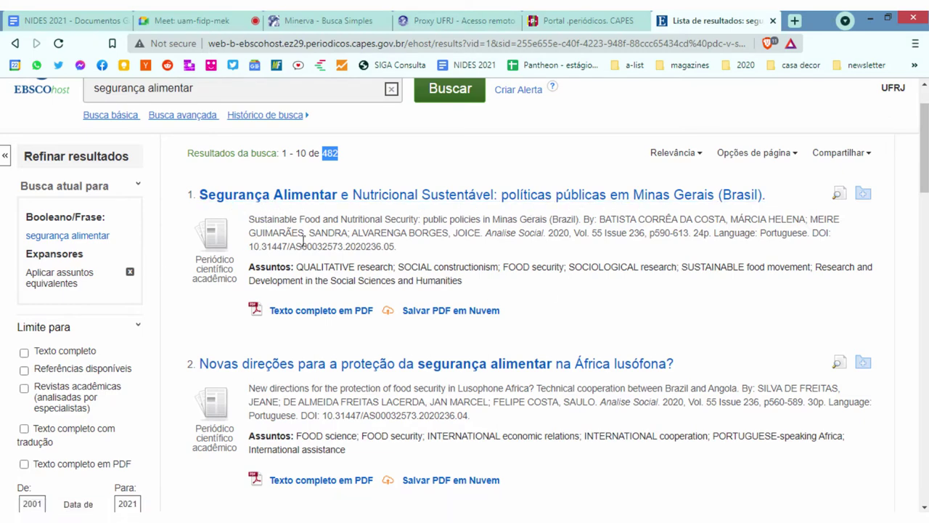
pyautogui.moveTo(590, 219); pyautogui.dragTo(632, 234)
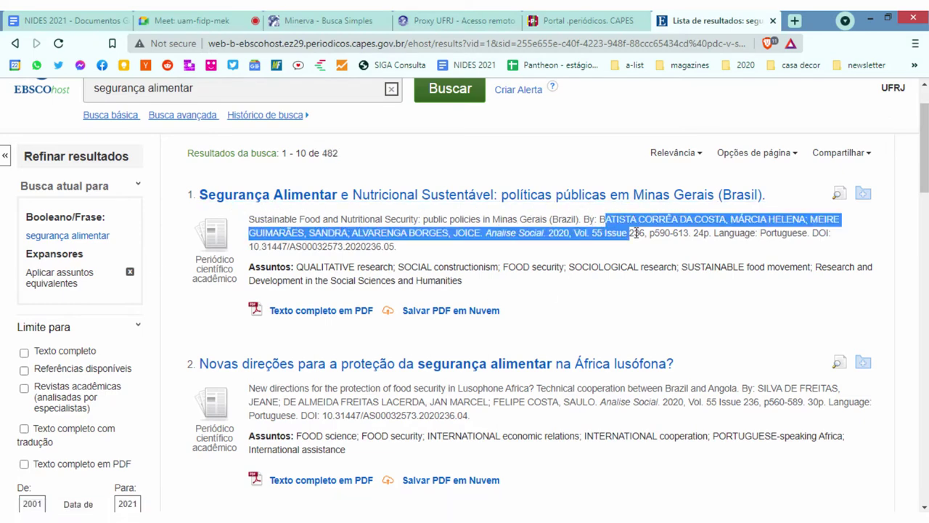
pyautogui.doubleClick(258, 219)
pyautogui.moveTo(328, 218); pyautogui.dragTo(547, 218)
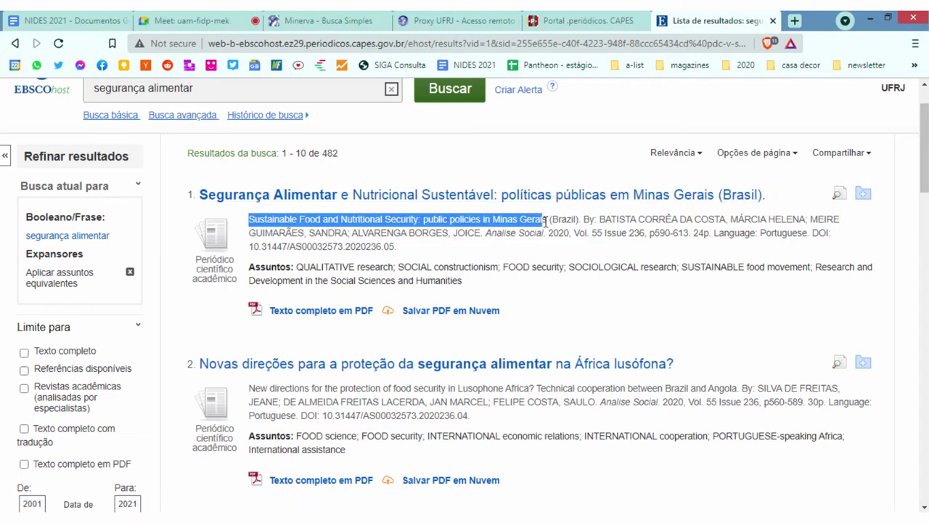
pyautogui.doubleClick(556, 233)
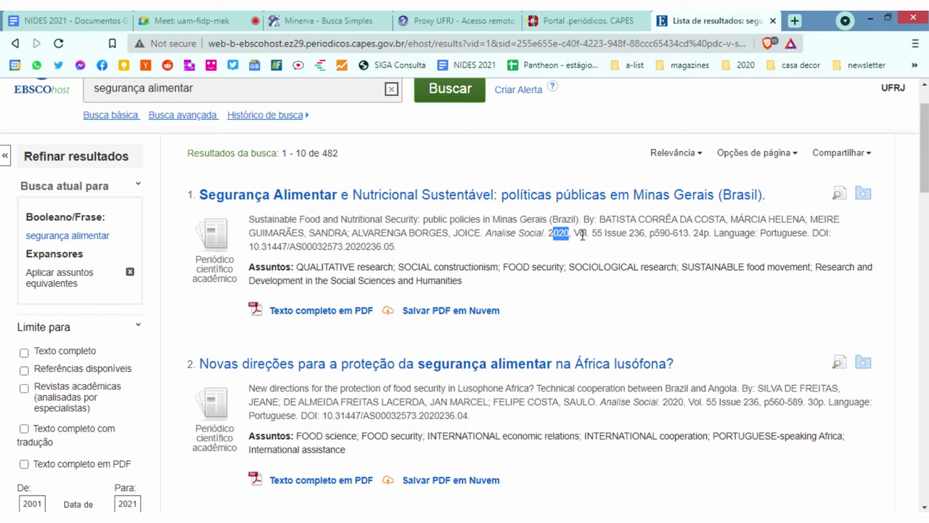
pyautogui.click(589, 234)
pyautogui.scroll(-1, 378, 258)
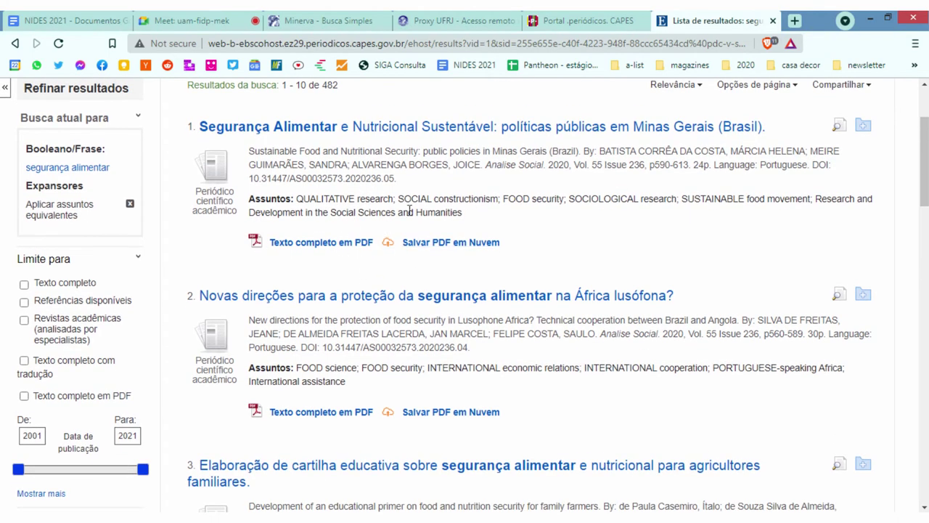
# Open the first result's full text in PDF and view its abstract page, title page and introduction
pyautogui.scroll(2, 450, 283)
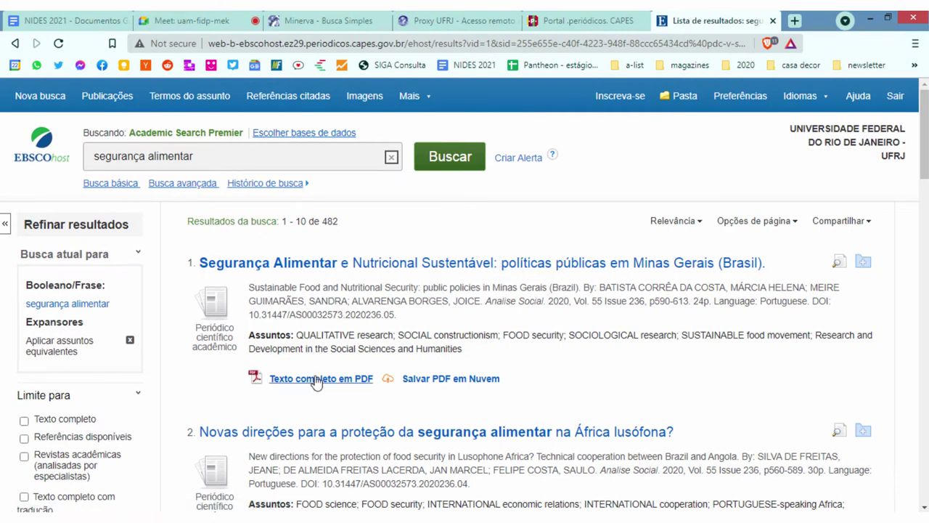
pyautogui.click(338, 385)
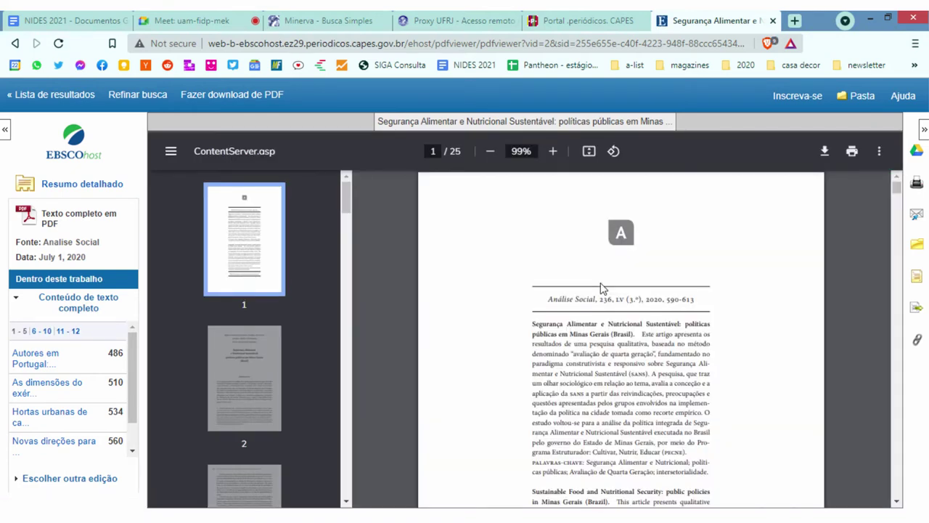
pyautogui.scroll(-6, 663, 317)
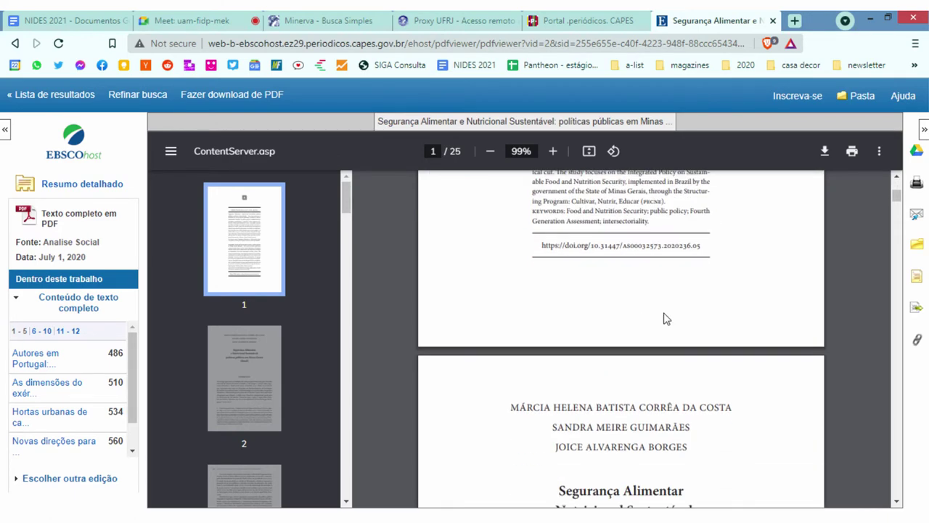
pyautogui.scroll(4, 664, 317)
pyautogui.scroll(-1, 657, 301)
pyautogui.scroll(-5, 657, 300)
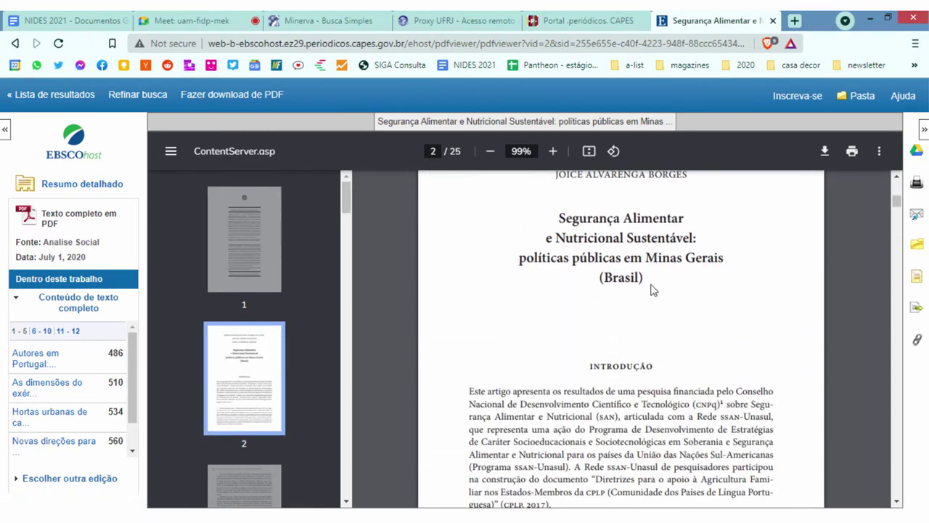
# View the PDF's opening pages, hiding and restoring the article's details pane, and return to the results list
pyautogui.scroll(1, 621, 293)
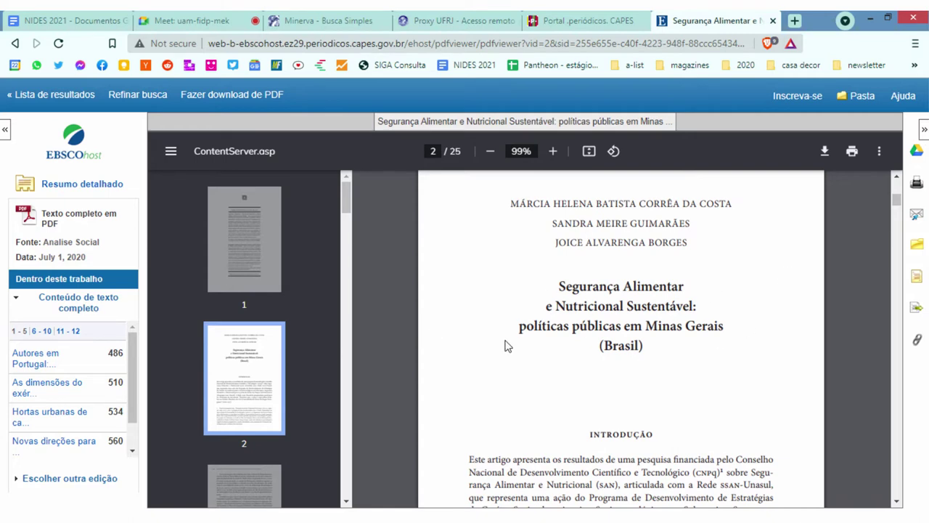
pyautogui.click(5, 129)
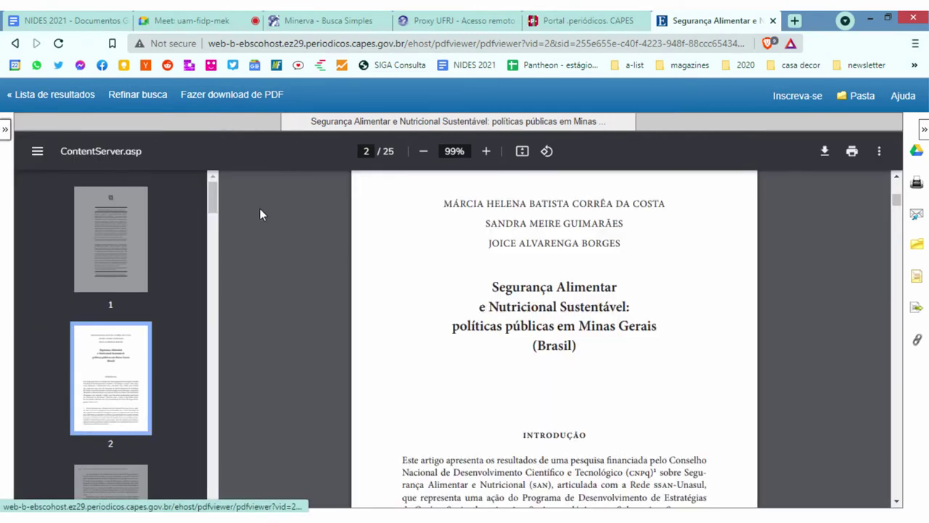
pyautogui.click(5, 131)
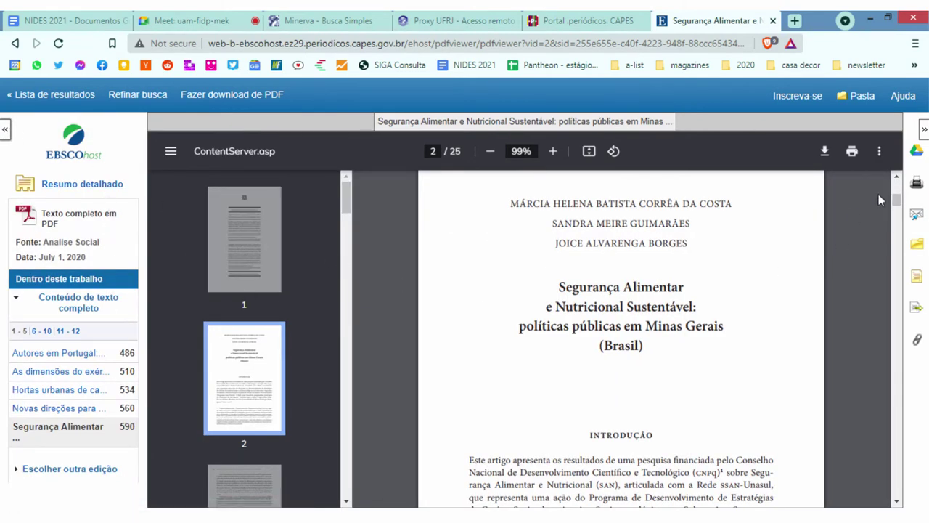
pyautogui.press('Home')
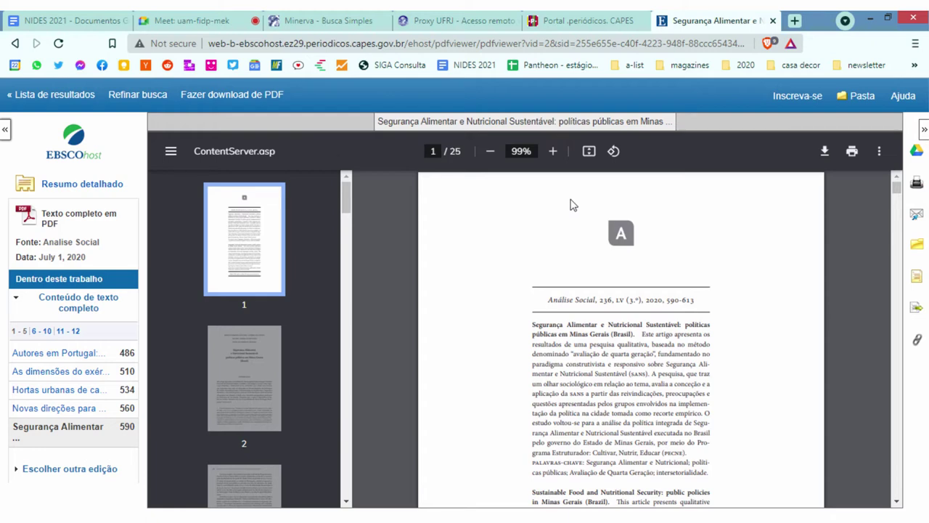
pyautogui.click(78, 96)
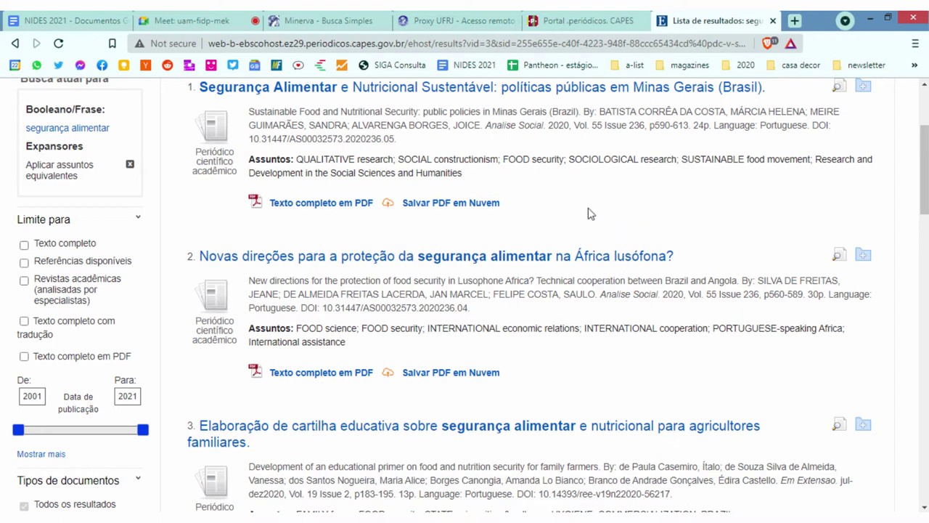
# Limit the results to Texto completo to highlight the resulting total, and remove that limiter again
pyautogui.scroll(2, 581, 222)
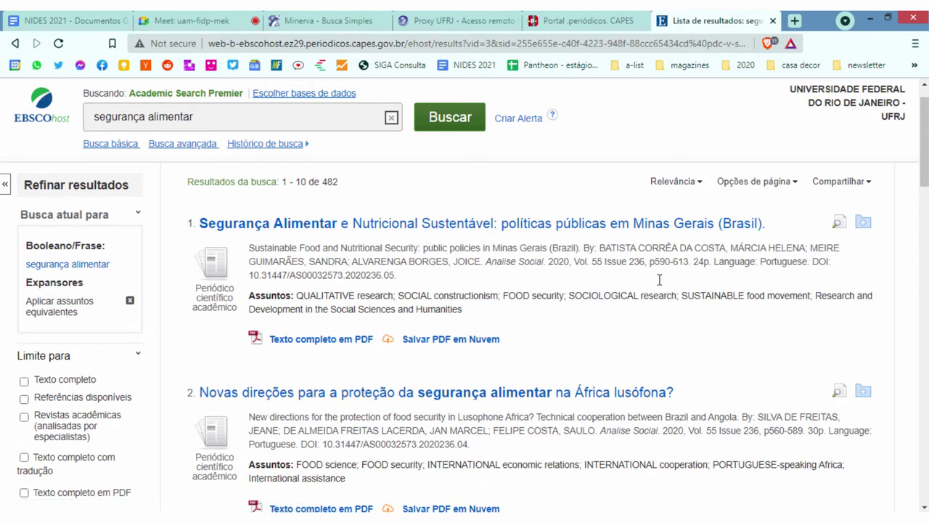
pyautogui.scroll(-1, 231, 226)
pyautogui.scroll(-1, 231, 226)
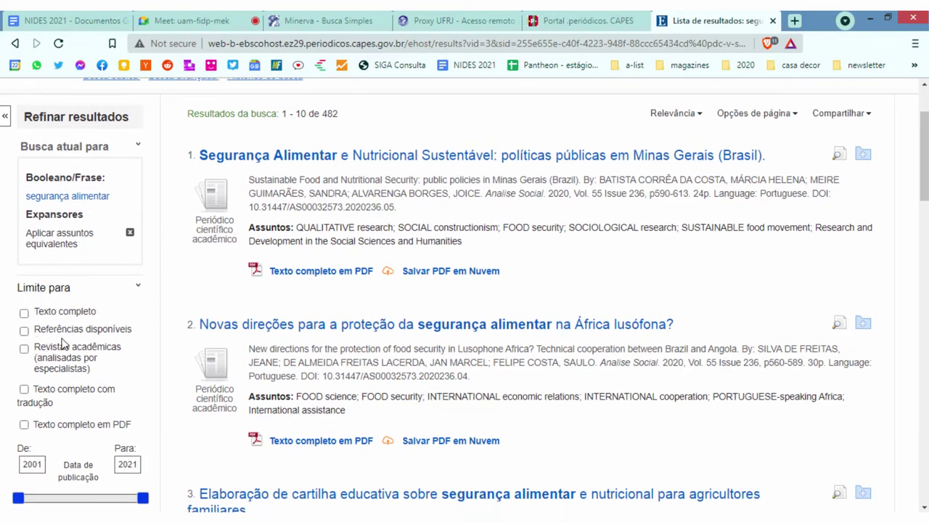
pyautogui.click(24, 313)
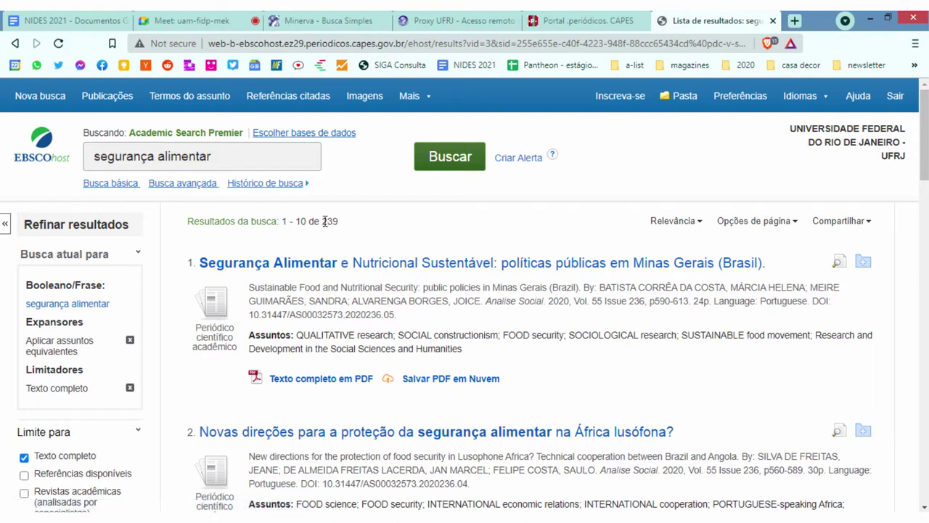
pyautogui.moveTo(324, 221); pyautogui.dragTo(339, 222)
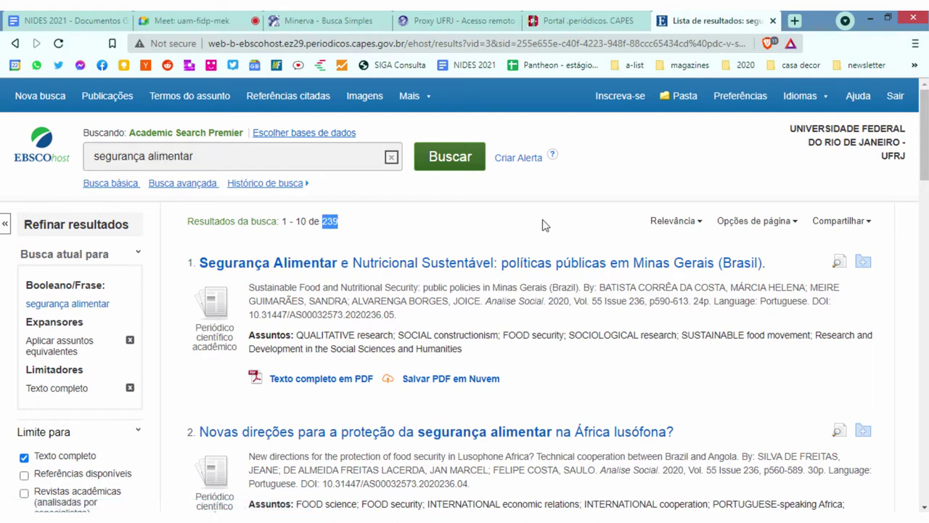
pyautogui.click(339, 222)
pyautogui.scroll(-2, 146, 307)
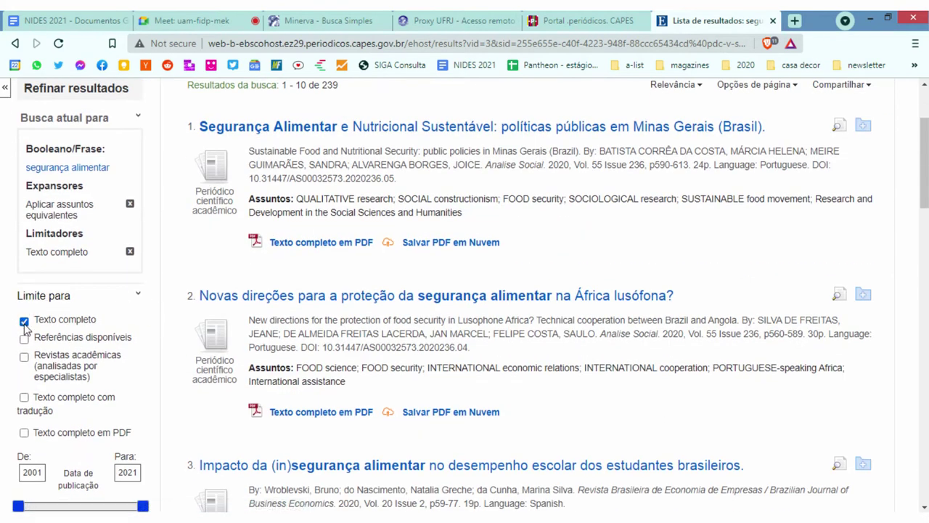
pyautogui.click(24, 321)
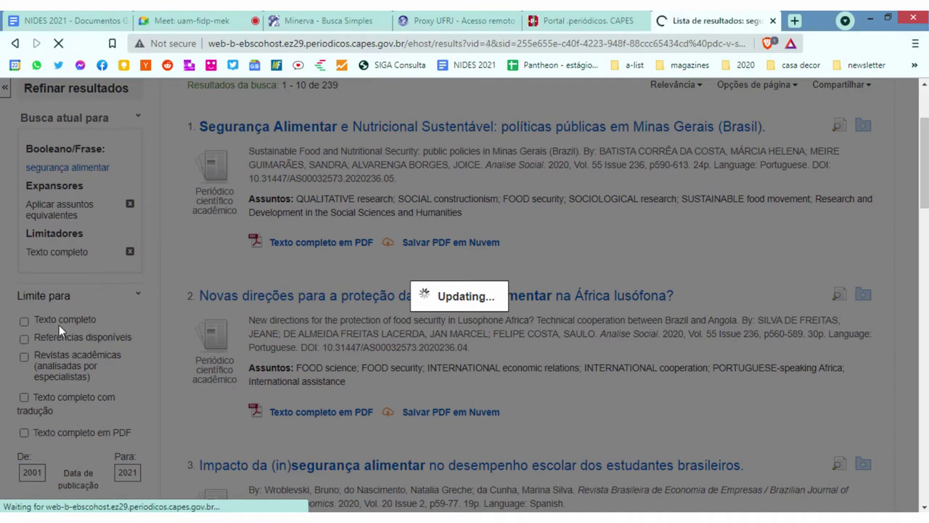
# Restrict the results' publication dates to 2015–2021
pyautogui.scroll(-4, 58, 363)
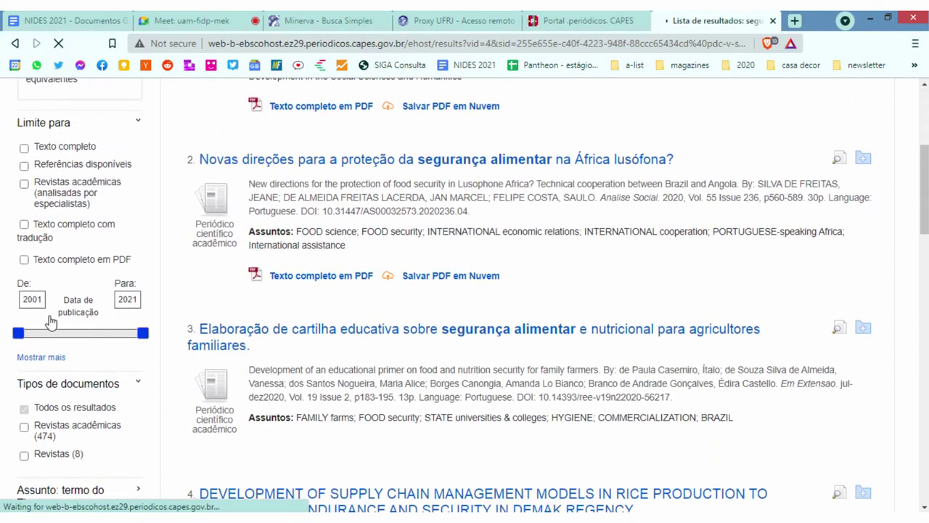
pyautogui.scroll(-4, 24, 339)
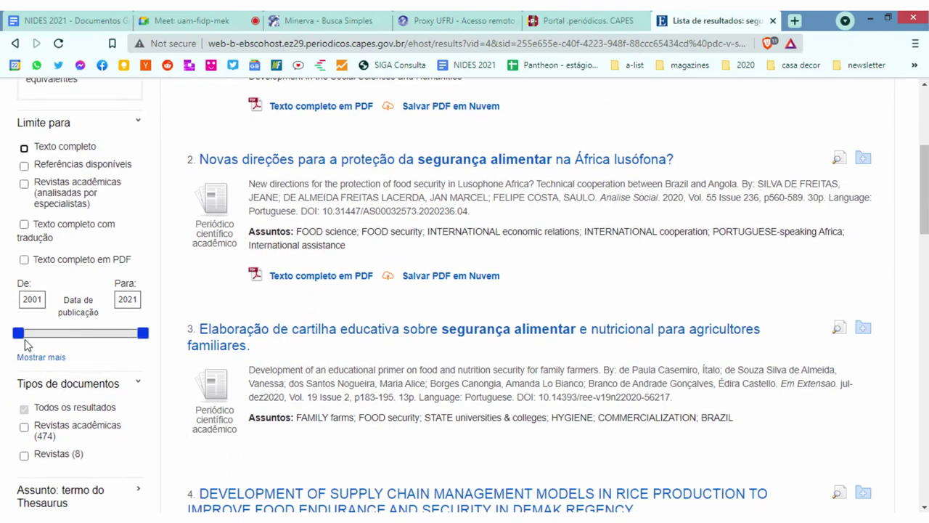
pyautogui.moveTo(21, 333); pyautogui.dragTo(106, 334)
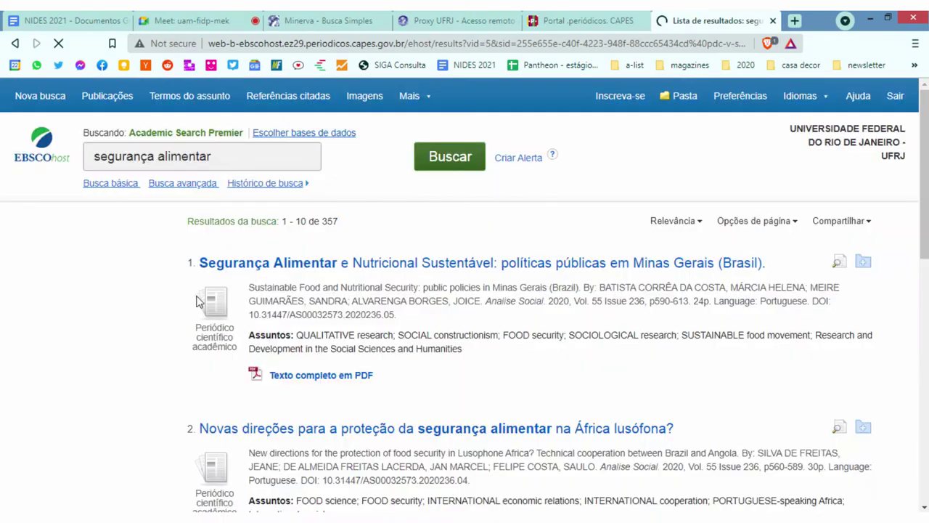
# Look over the remaining refinement filters, expanding the Idioma options, and review the current search's active limiters
pyautogui.scroll(-3, 81, 284)
pyautogui.scroll(-3, 81, 283)
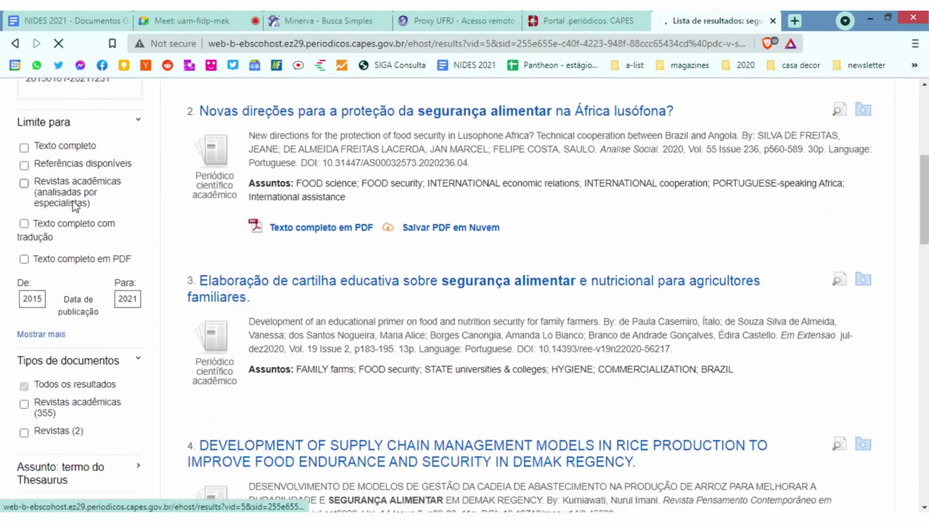
pyautogui.scroll(-3, 116, 334)
pyautogui.scroll(-6, 117, 378)
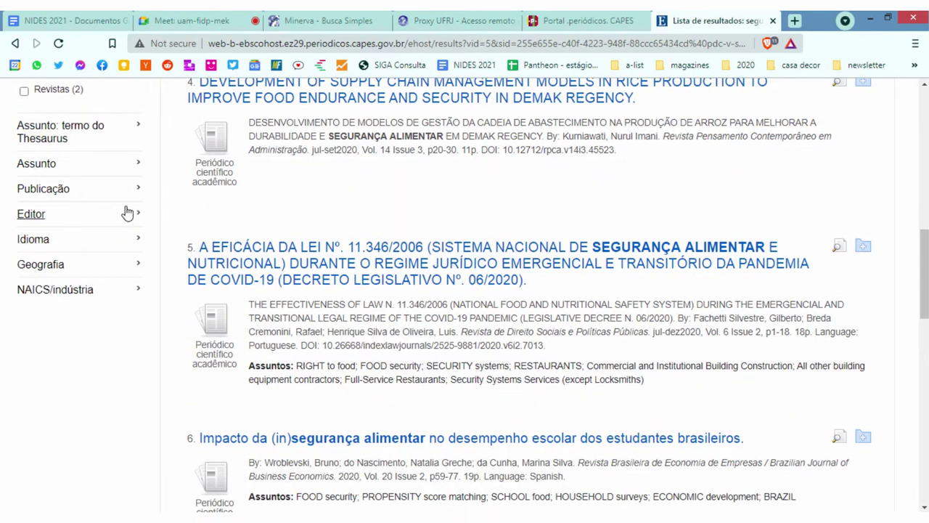
pyautogui.click(130, 242)
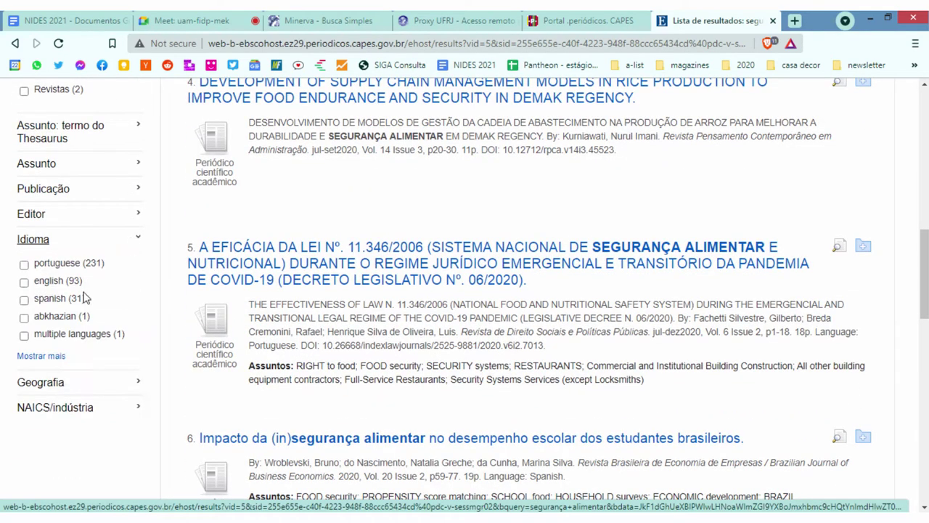
pyautogui.scroll(8, 114, 384)
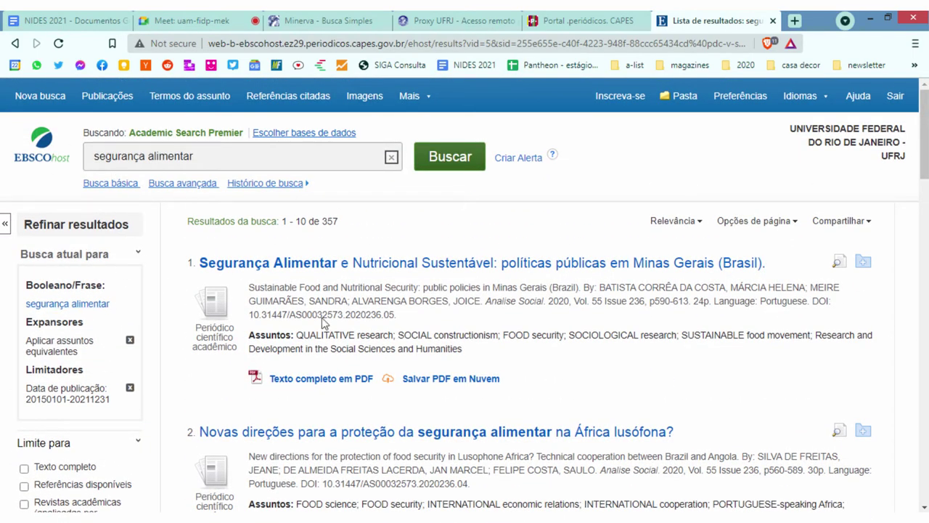
pyautogui.scroll(-3, 143, 288)
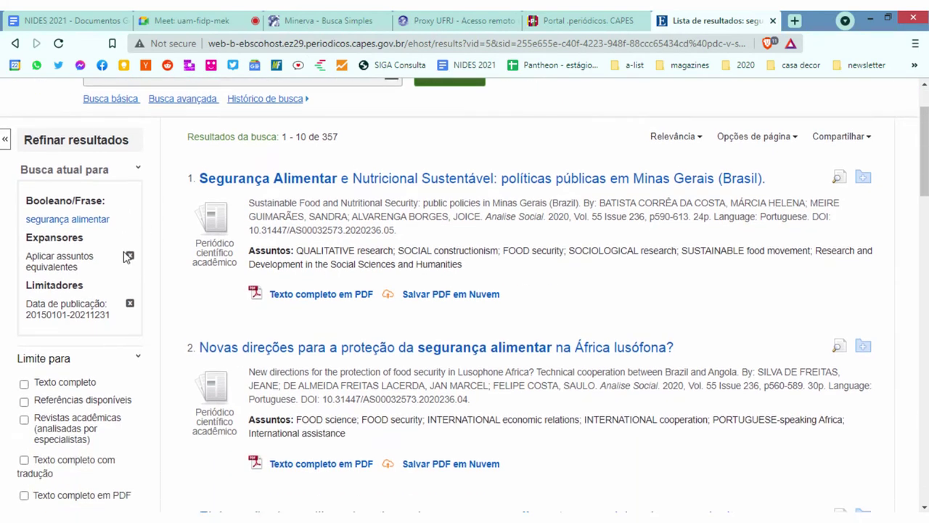
pyautogui.scroll(3, 290, 261)
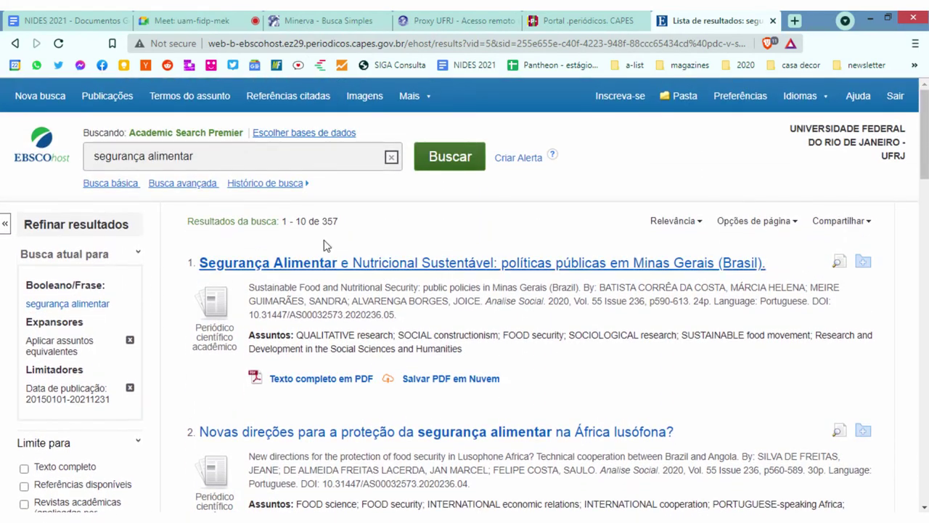
# Open a new basic search page and highlight the name of the selected database, Academic Search Premier
pyautogui.click(193, 163)
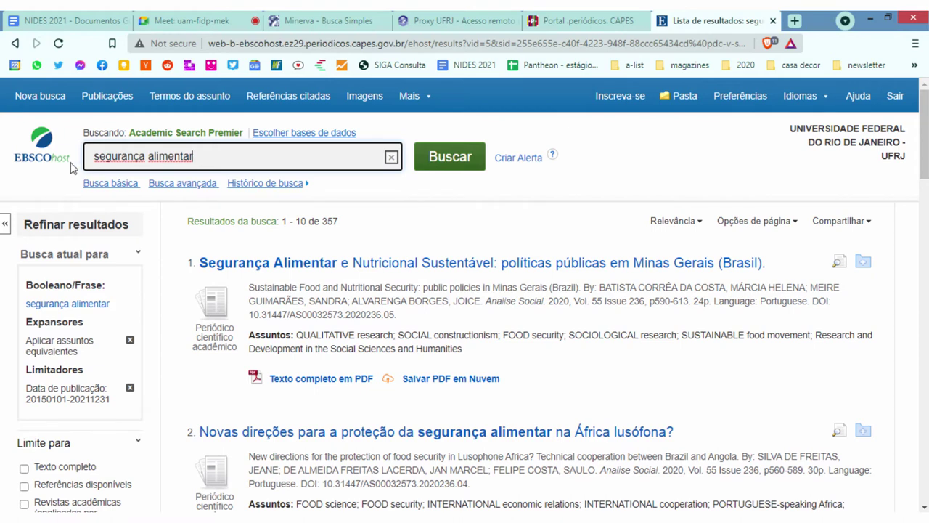
pyautogui.click(50, 151)
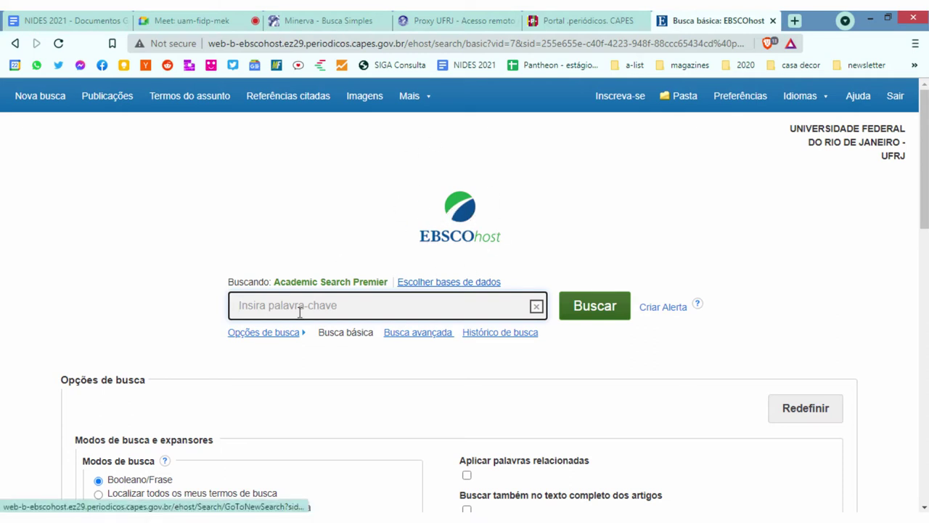
pyautogui.moveTo(275, 282); pyautogui.dragTo(391, 283)
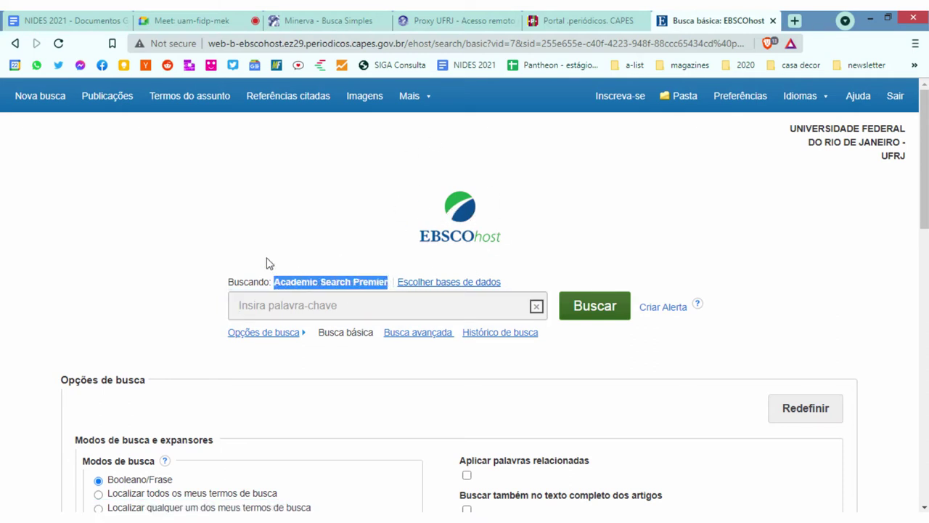
# Replace Academic Search Premier with Dentistry & Oral Sciences Source and Food Science Source, and highlight the first selected database's name
pyautogui.click(443, 285)
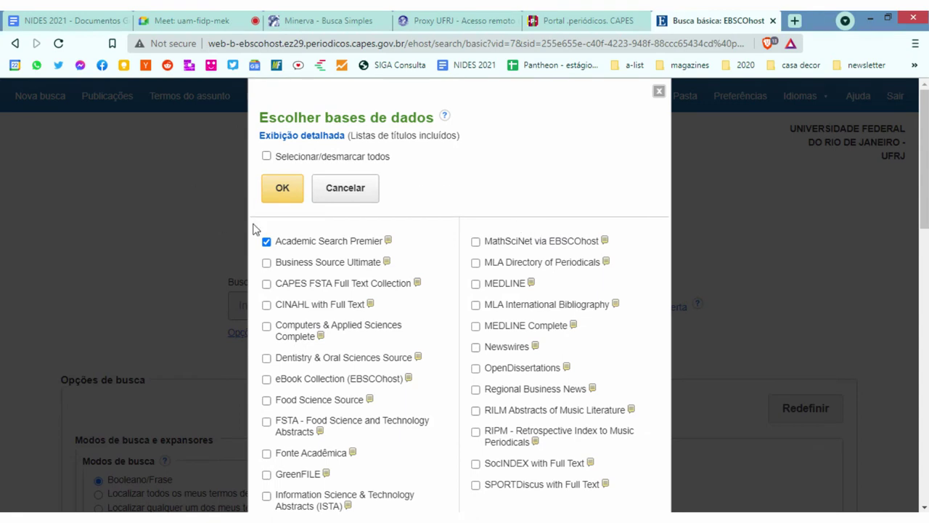
pyautogui.scroll(-2, 413, 269)
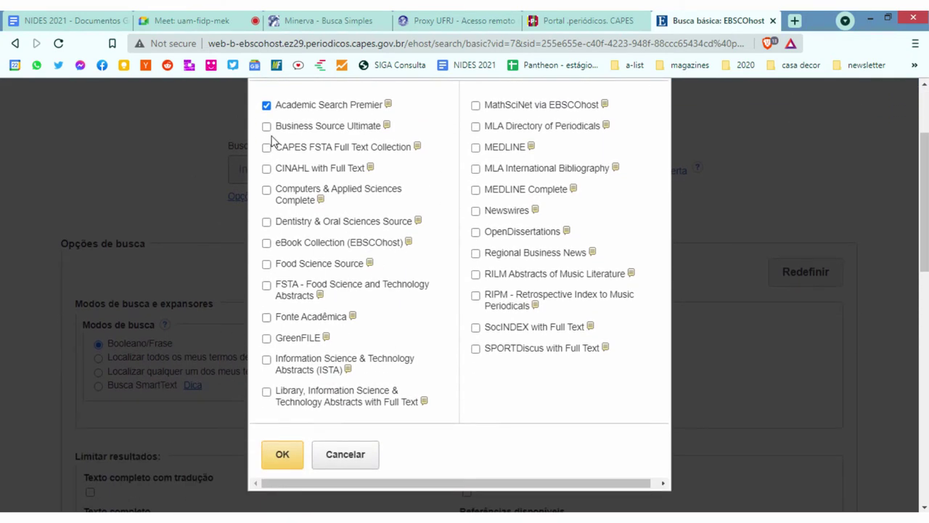
pyautogui.click(267, 107)
pyautogui.click(266, 264)
pyautogui.click(266, 222)
pyautogui.click(291, 461)
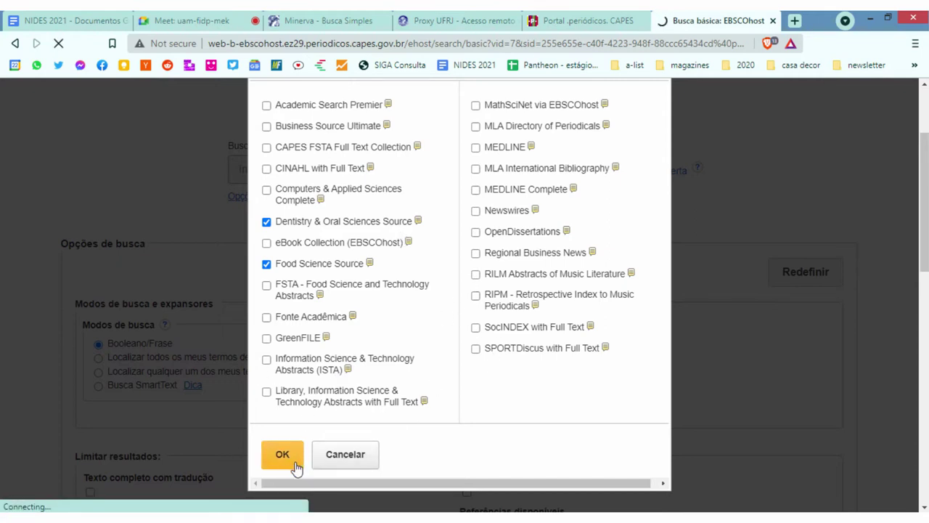
pyautogui.scroll(2, 373, 290)
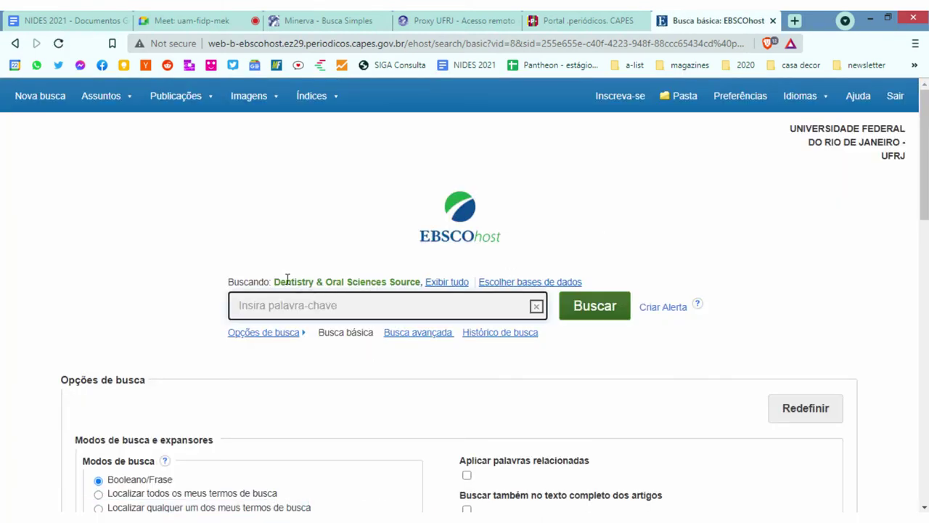
pyautogui.moveTo(277, 281); pyautogui.dragTo(419, 278)
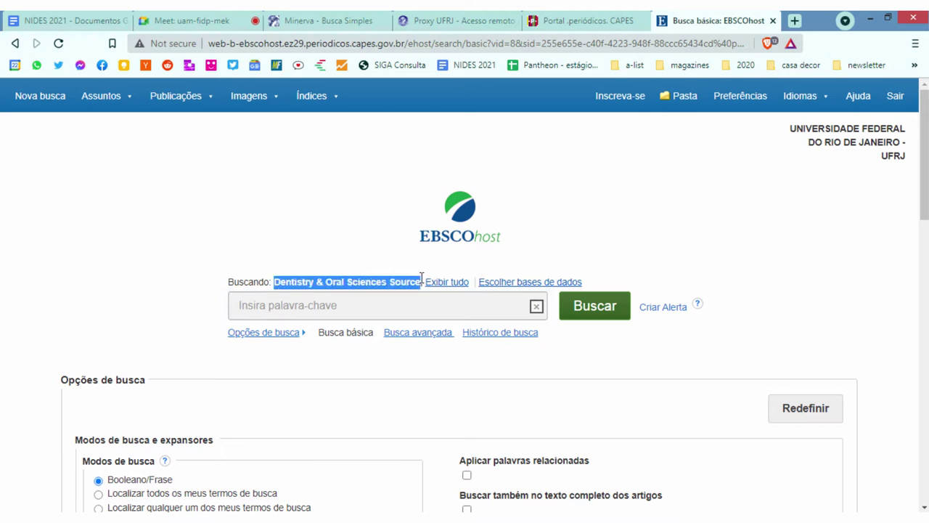
# Search the selected databases for "segurança alimentar" and highlight the total number of results
pyautogui.click(312, 308)
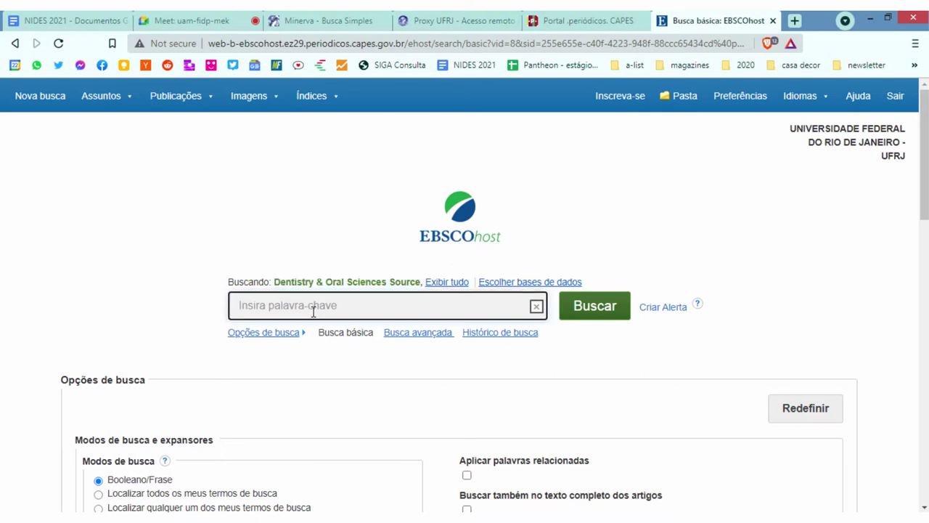
pyautogui.write('segurança ')
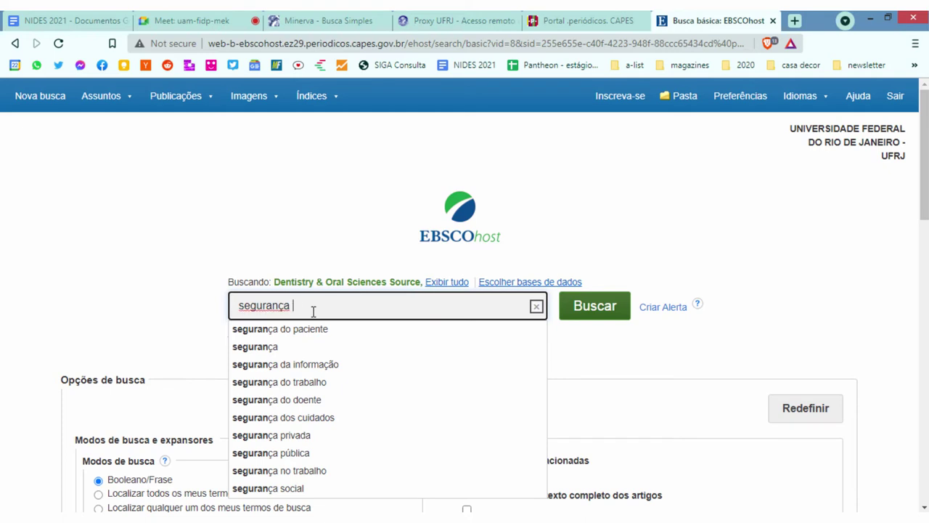
pyautogui.write('alimentar')
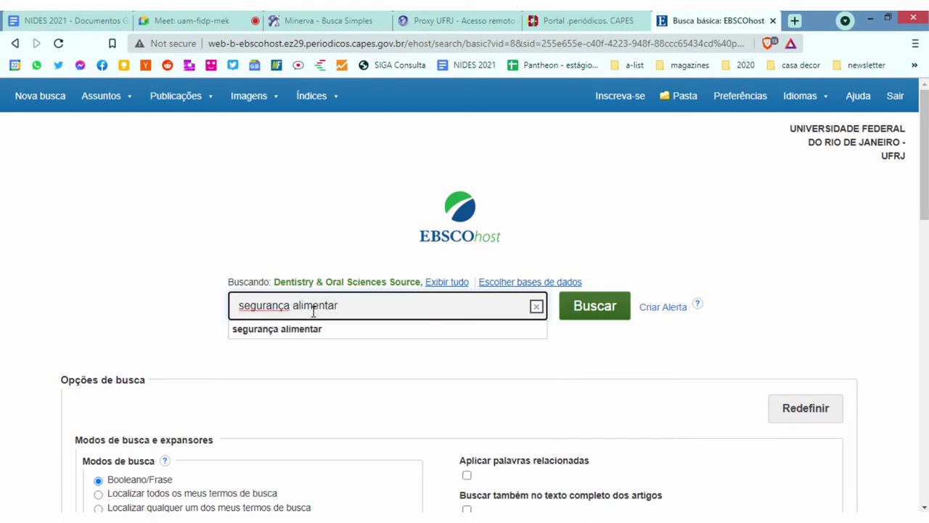
pyautogui.click(588, 310)
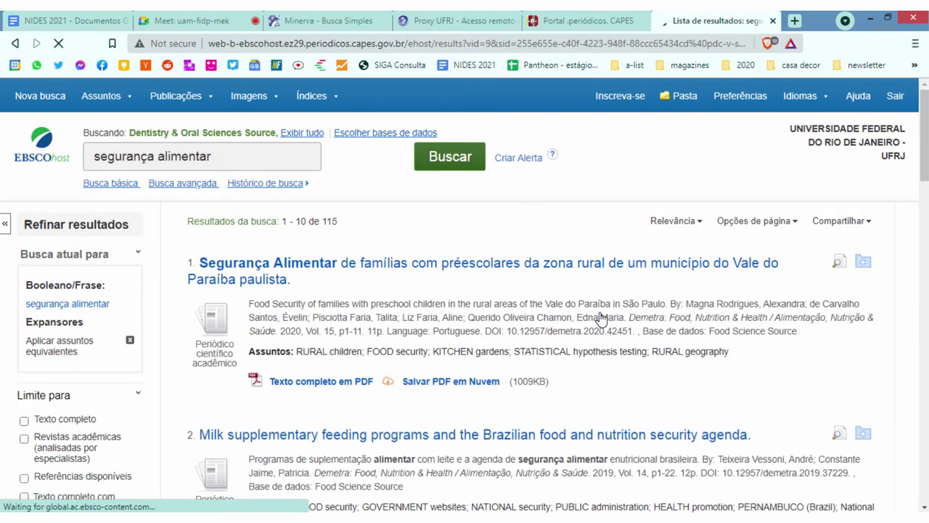
pyautogui.moveTo(324, 220); pyautogui.dragTo(341, 224)
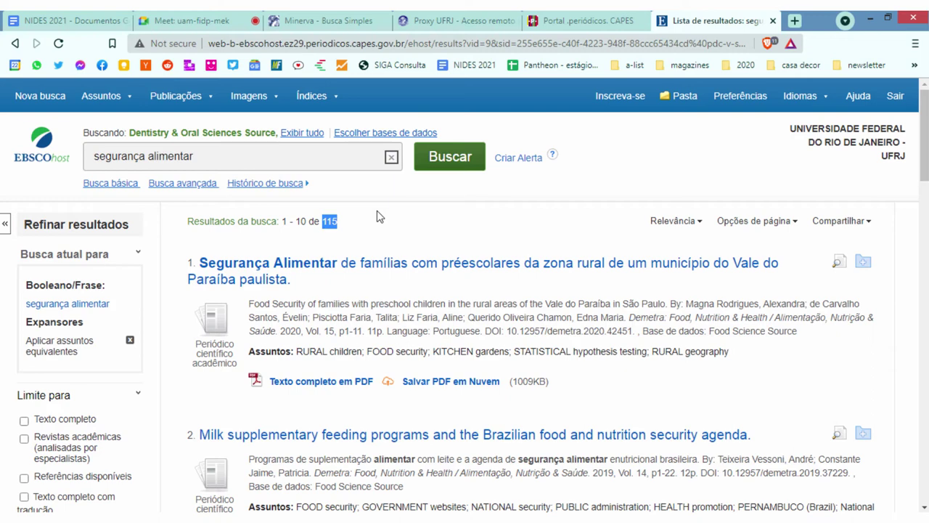
# Look over the first results of the new search and its refinement options
pyautogui.click(243, 159)
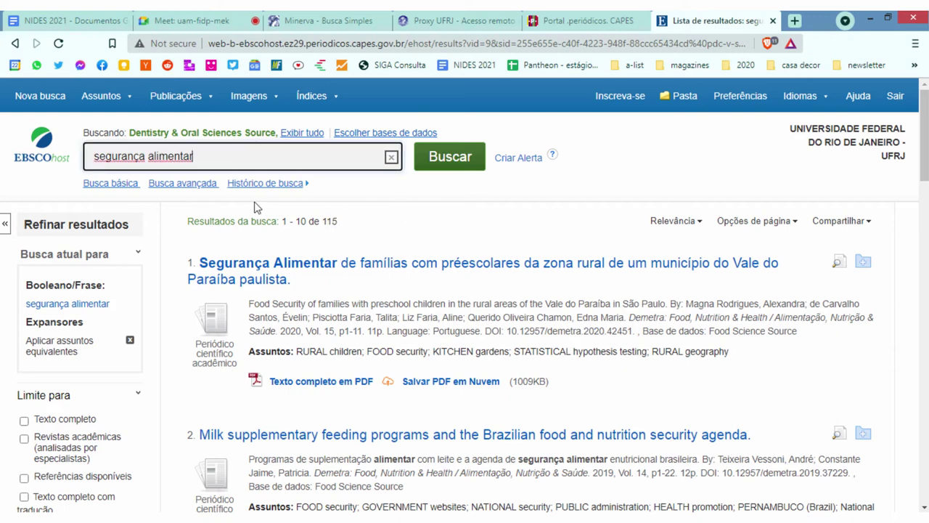
pyautogui.scroll(-4, 33, 397)
pyautogui.scroll(3, 125, 302)
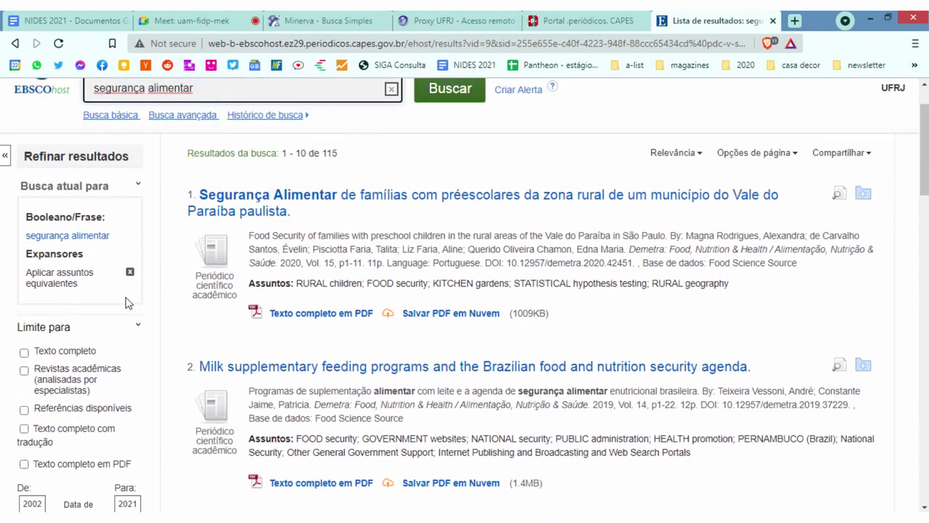
# Search the selected databases for "segurança alimentar rio de janeiro" and highlight the notice about the initial query above the results
pyautogui.scroll(1, 124, 302)
pyautogui.scroll(-2, 135, 316)
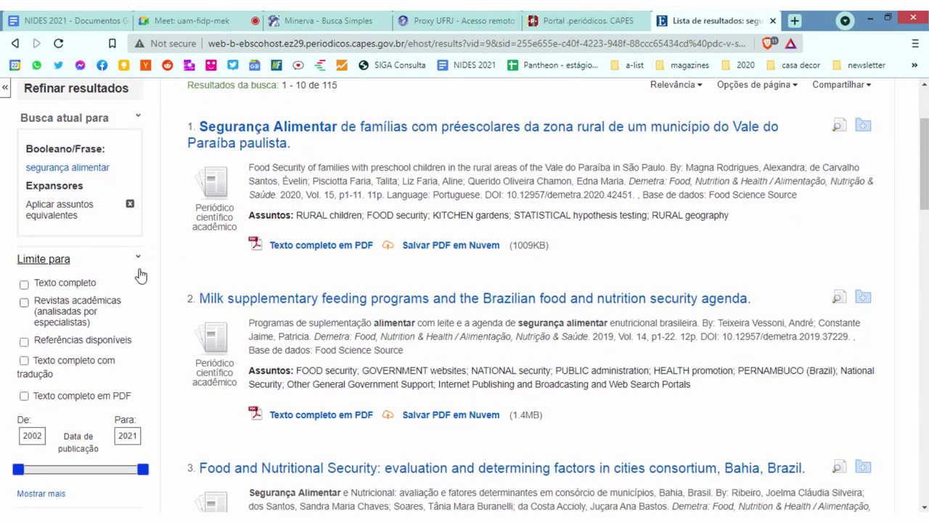
pyautogui.scroll(2, 254, 304)
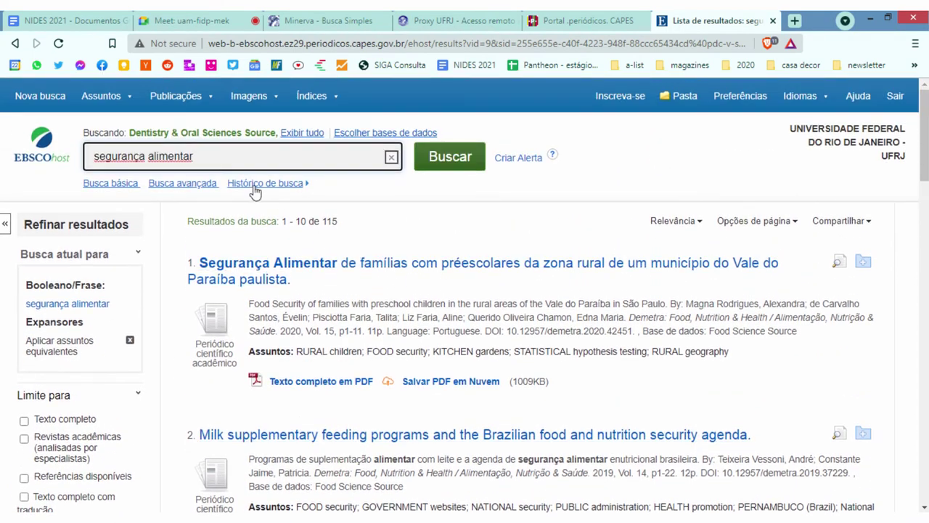
pyautogui.click(211, 153)
pyautogui.write('brasilrio de janeiro')
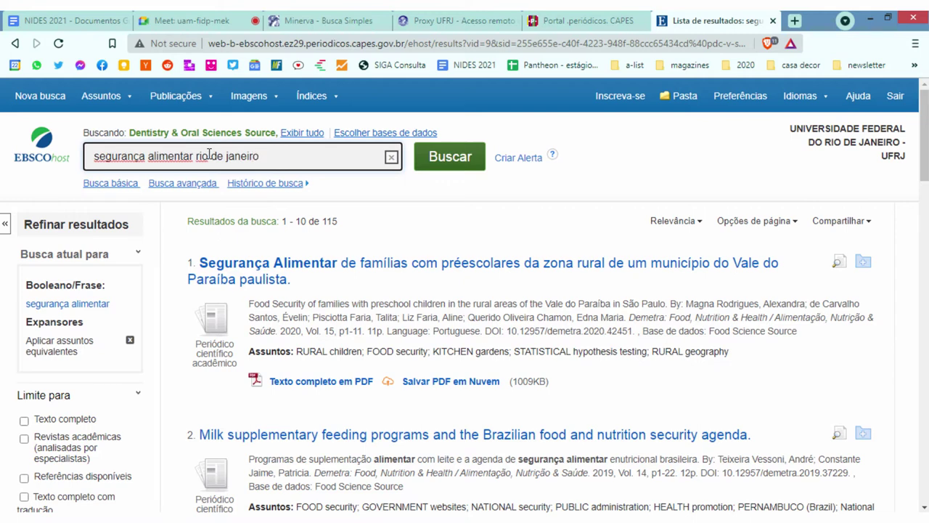
pyautogui.press('Return')
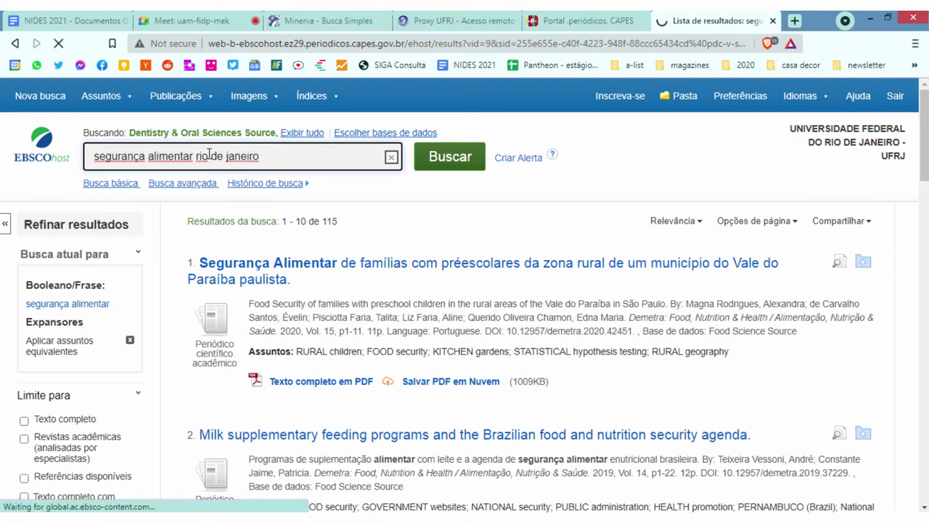
pyautogui.moveTo(267, 157); pyautogui.dragTo(164, 157)
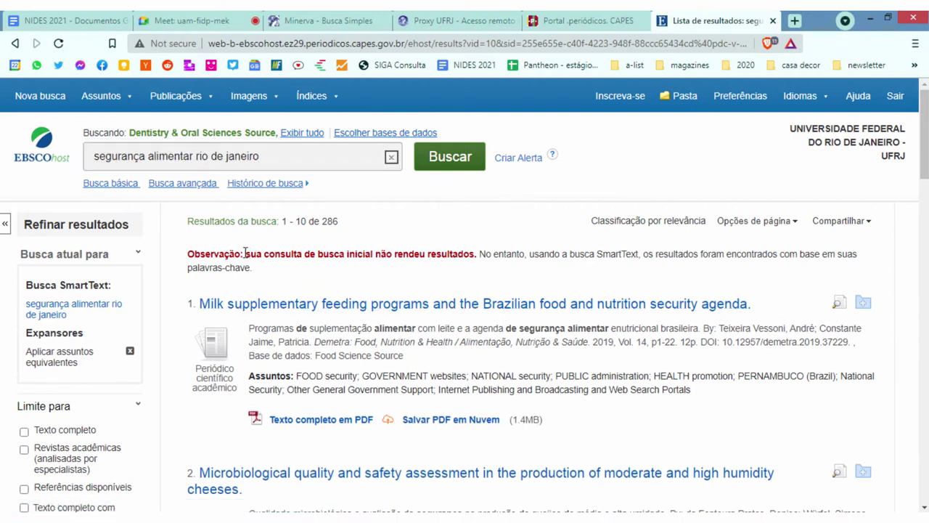
pyautogui.moveTo(245, 254); pyautogui.dragTo(479, 249)
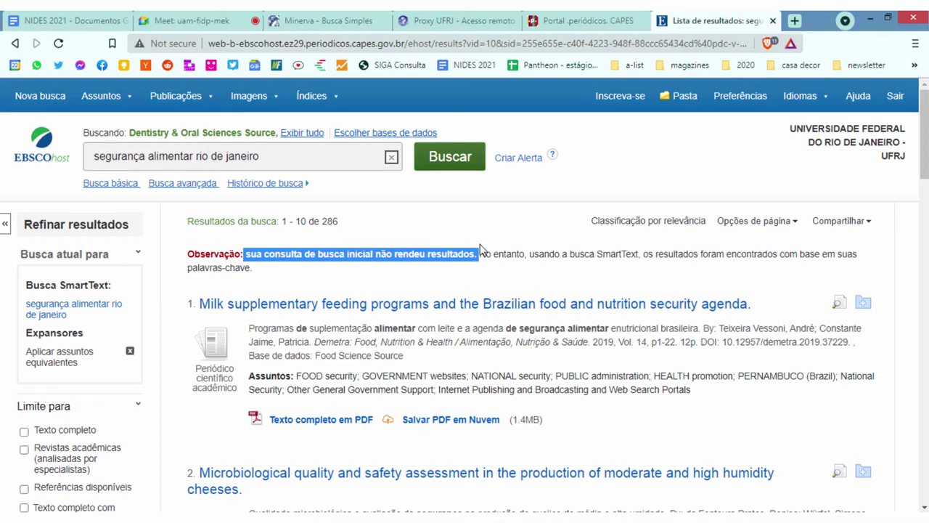
# Remove "rio de janeiro" from the search terms, leaving only "segurança alimentar"
pyautogui.click(271, 161)
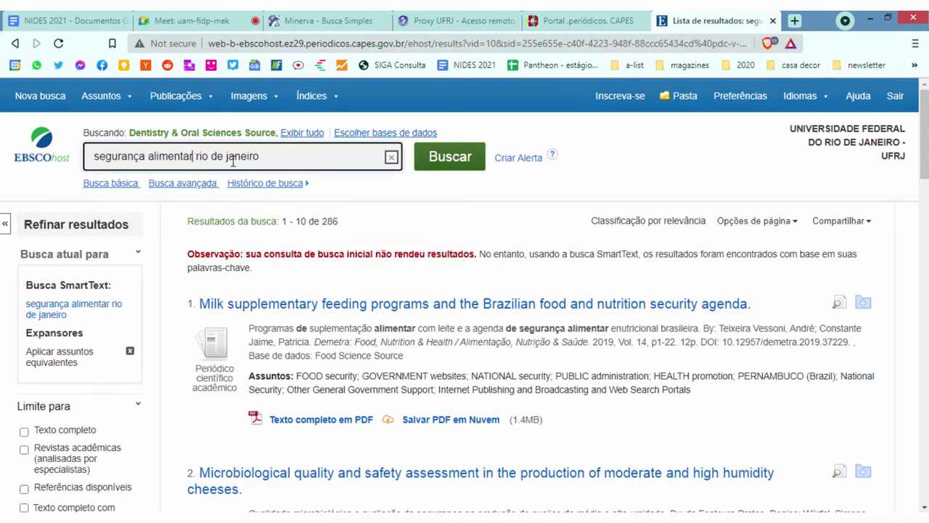
pyautogui.hotkey('ctrl', 'shift', 'Left')
pyautogui.hotkey('ctrl', 'shift', 'Left')
pyautogui.hotkey('ctrl', 'shift', 'Left')
pyautogui.press('BackSpace')
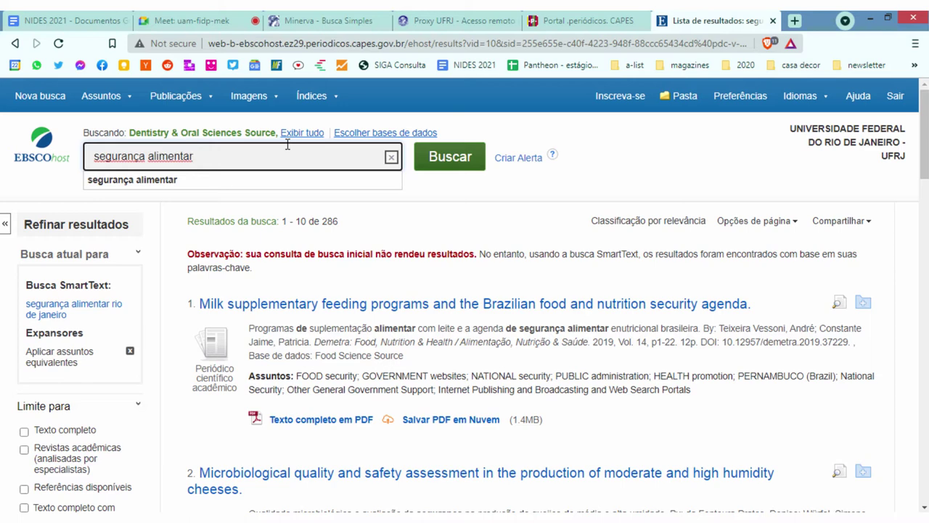
# Enclose the search phrase "segurança alimentar" in quotation marks and remove them again
pyautogui.write('"')
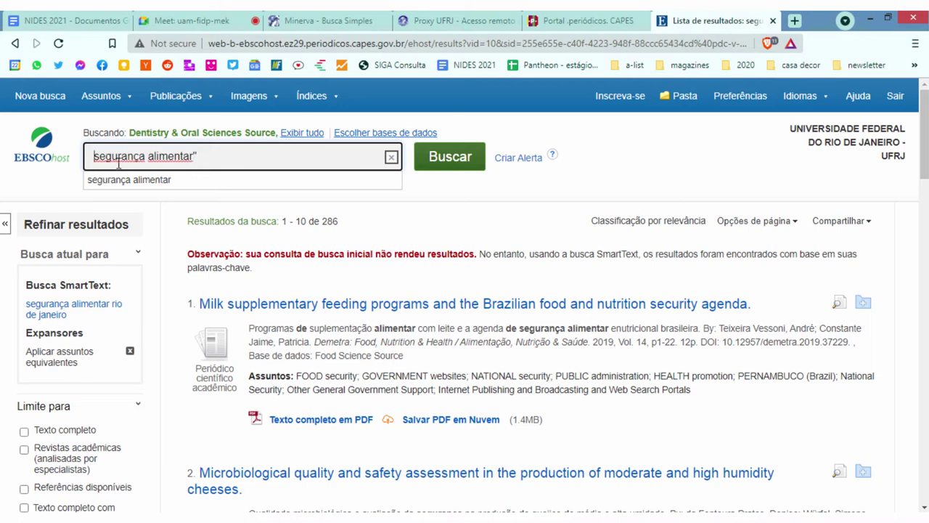
pyautogui.write('"')
pyautogui.click(230, 159)
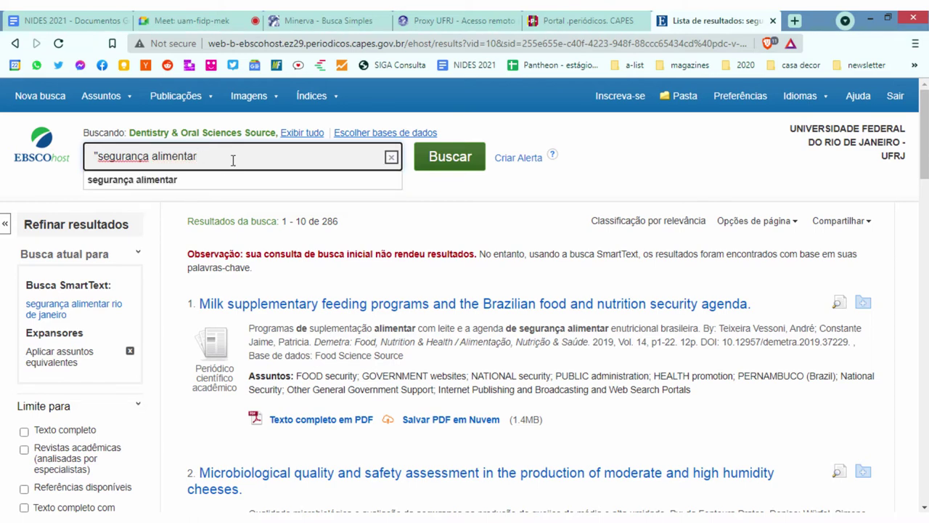
pyautogui.click(100, 154)
pyautogui.press('BackSpace')
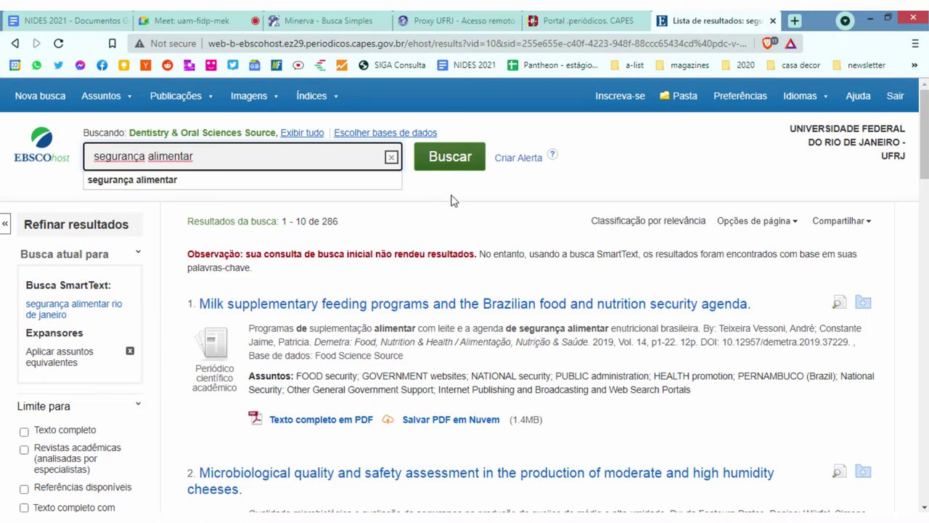
# Compare the search phrase with the first result and highlight the word "alimentar" in that result's description
pyautogui.click(179, 171)
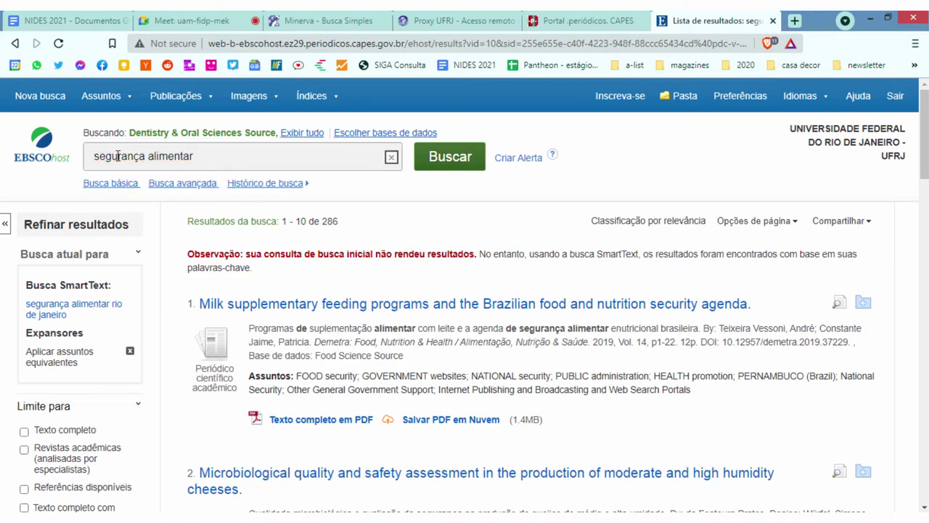
pyautogui.click(145, 157)
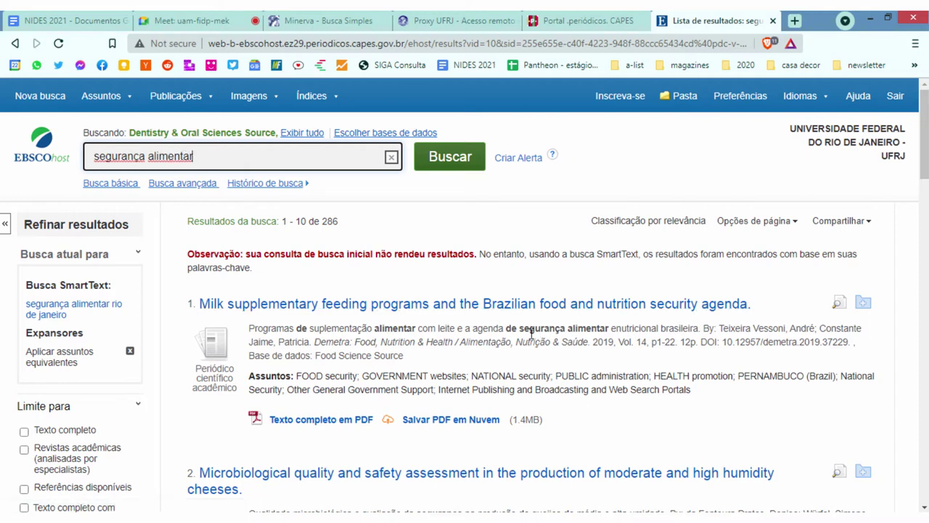
pyautogui.moveTo(565, 328); pyautogui.dragTo(601, 329)
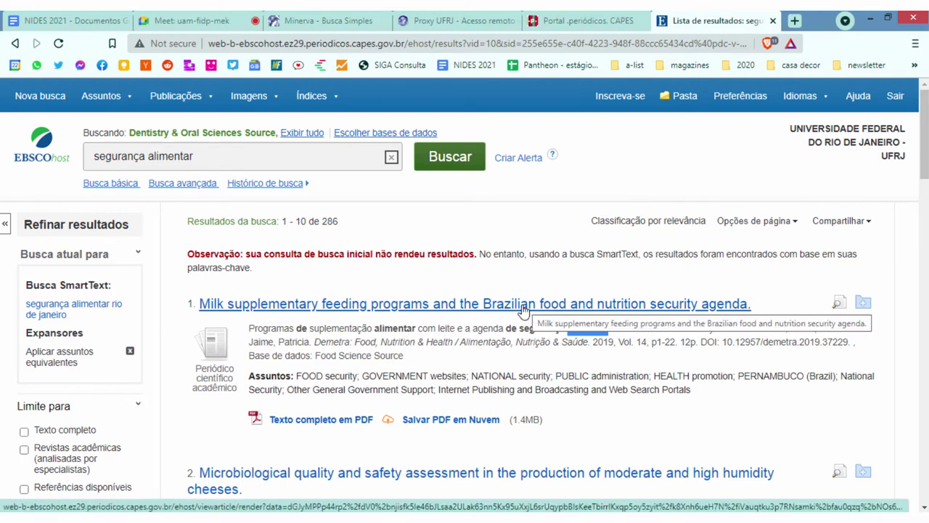
pyautogui.click(203, 159)
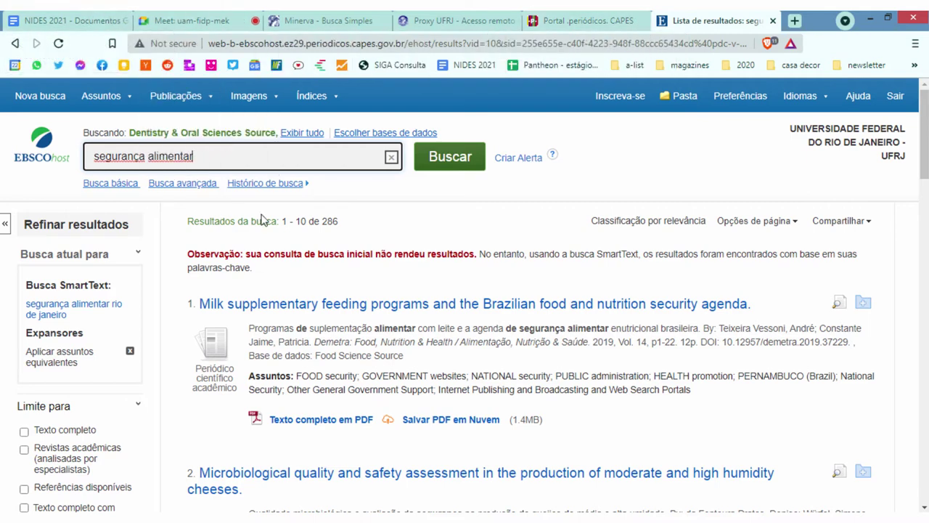
# Try to open the JSTOR link listed under "bases de dados (SolTec)" in the NIDES 2021 document
pyautogui.click(73, 21)
pyautogui.scroll(-2, 321, 365)
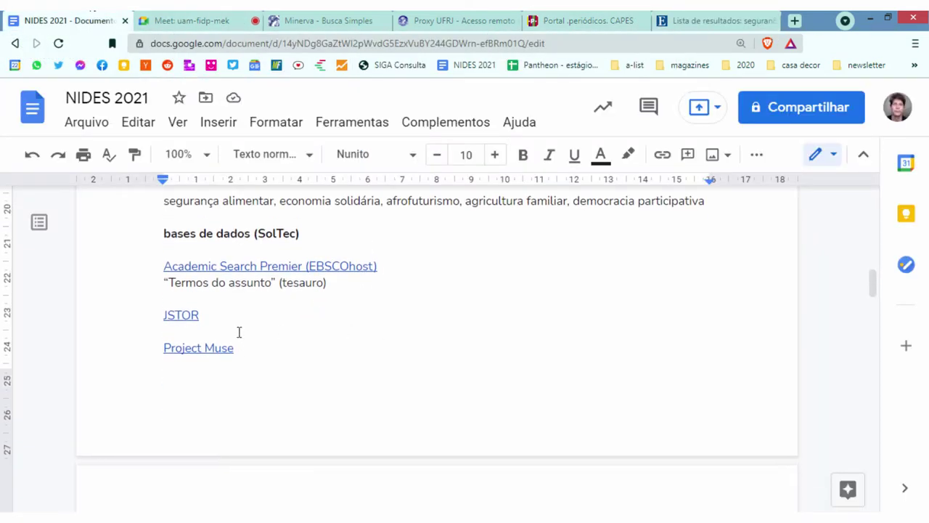
pyautogui.click(183, 317)
pyautogui.click(249, 343)
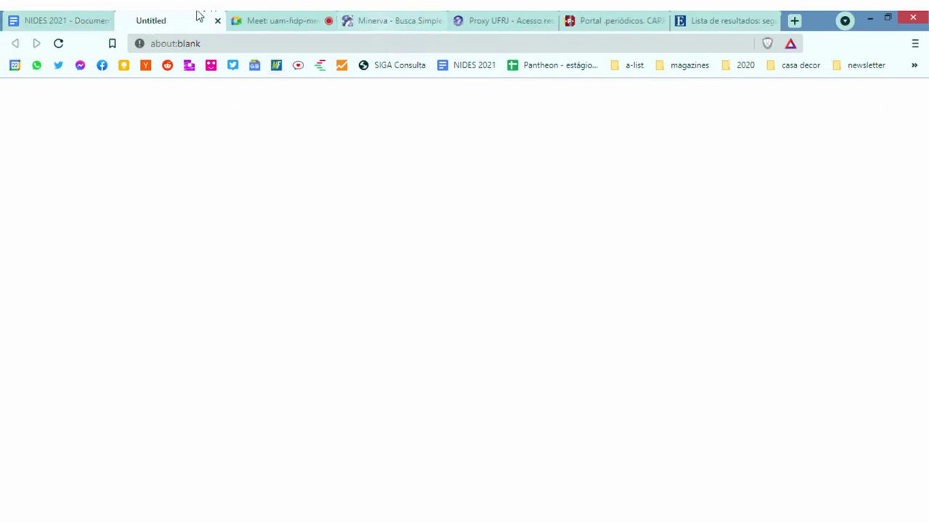
pyautogui.click(500, 20)
pyautogui.click(617, 20)
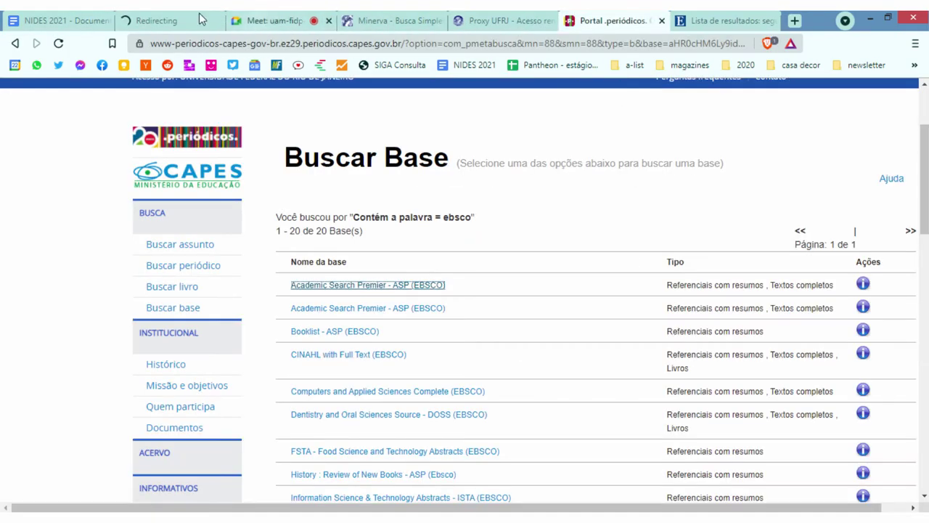
pyautogui.click(160, 20)
pyautogui.click(66, 20)
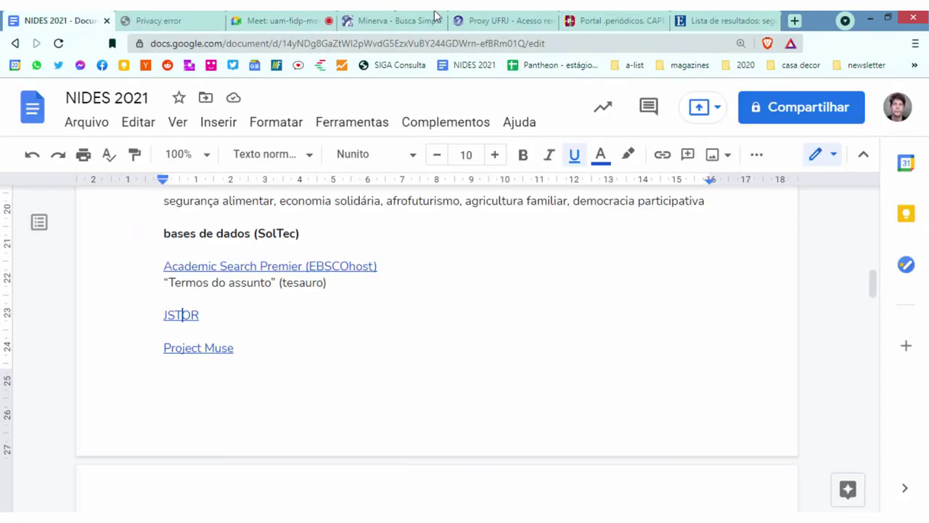
# In Portal de Periódicos CAPES, search for databases with "JSTOR" in the title and open JSTOR Arts & Sciences III Collection (Social Sciences)
pyautogui.click(581, 16)
pyautogui.click(182, 308)
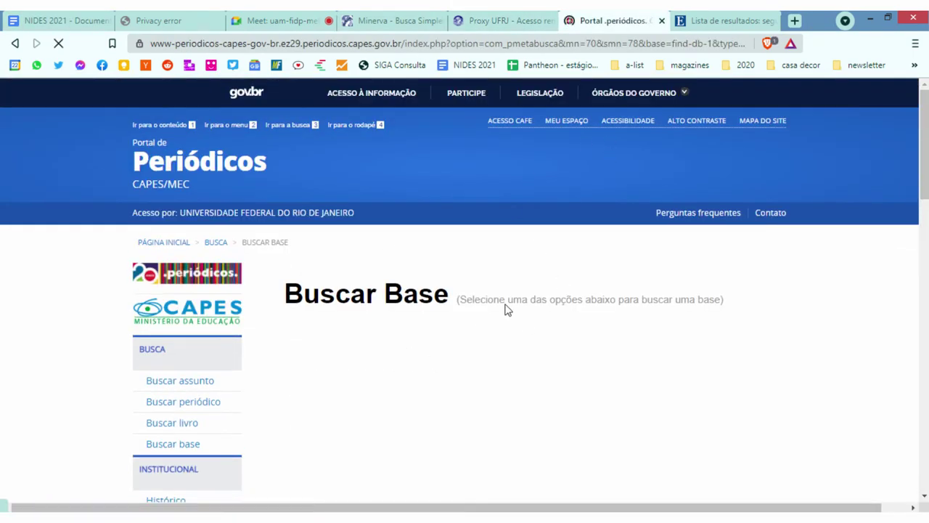
pyautogui.click(335, 432)
pyautogui.write('JSTOR')
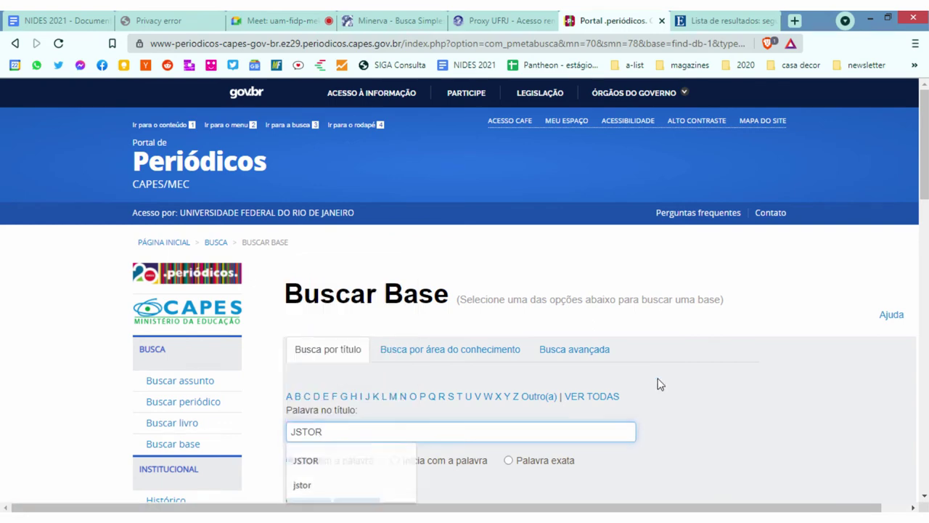
pyautogui.scroll(-1, 567, 367)
pyautogui.click(301, 443)
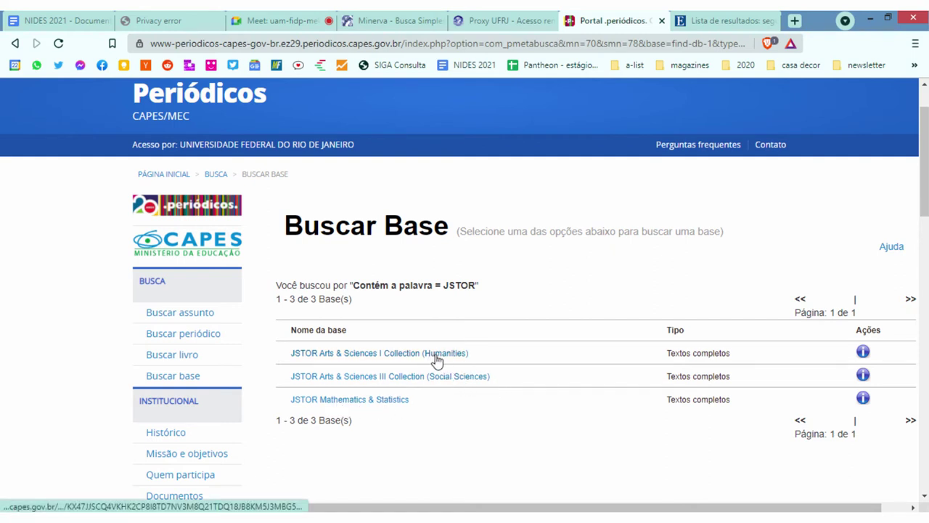
pyautogui.click(447, 375)
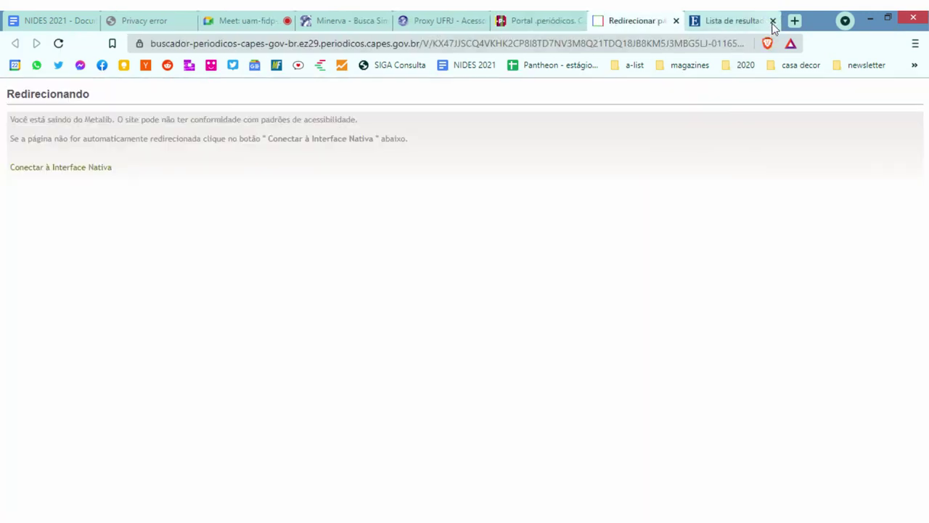
# Close the "Lista de resultados" page and search JSTOR for "afrofuturism"
pyautogui.click(773, 21)
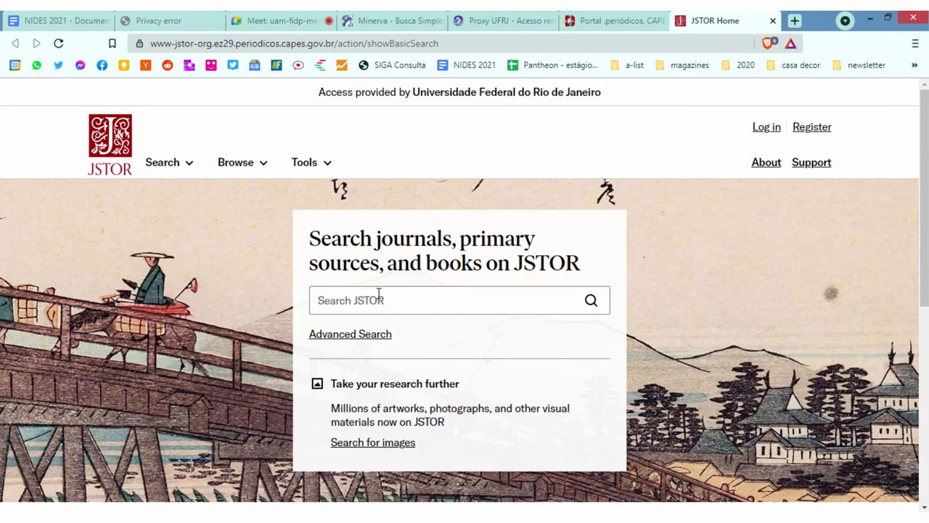
pyautogui.click(430, 300)
pyautogui.write('afr')
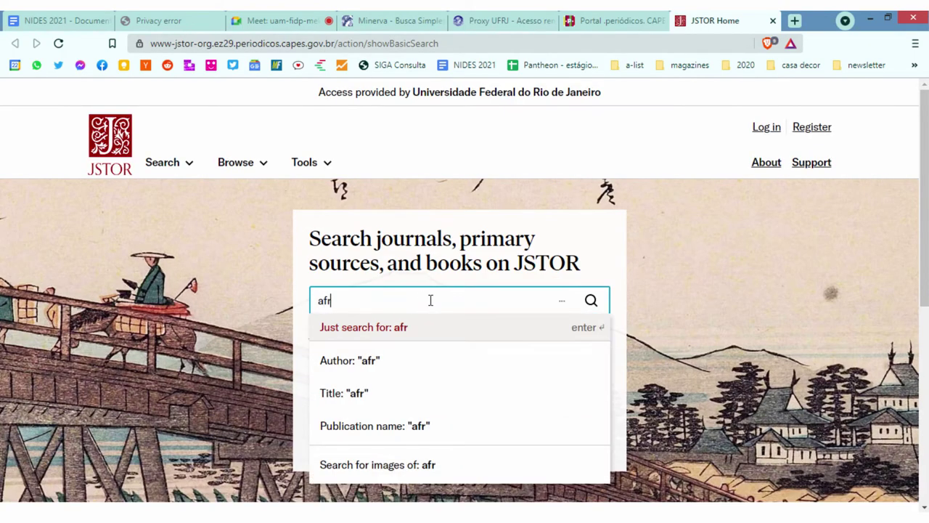
pyautogui.write('ofuturismo')
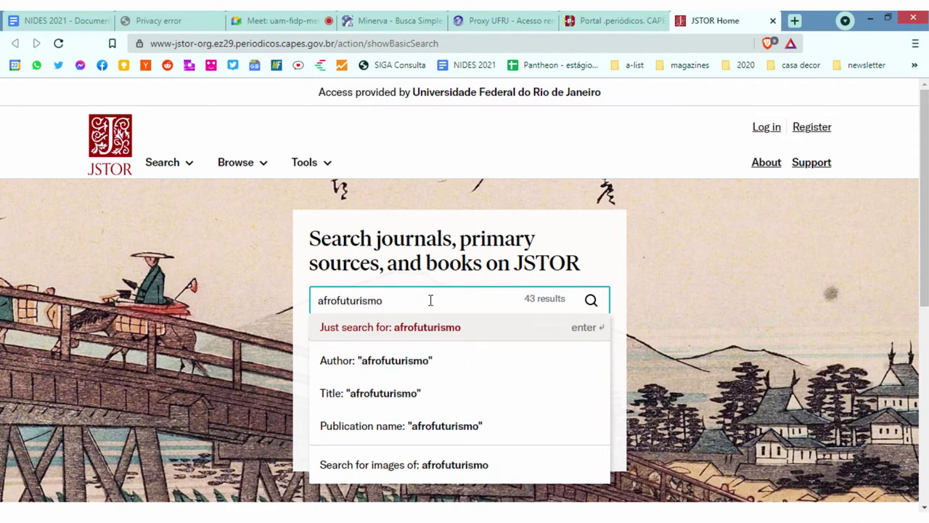
pyautogui.press('BackSpace')
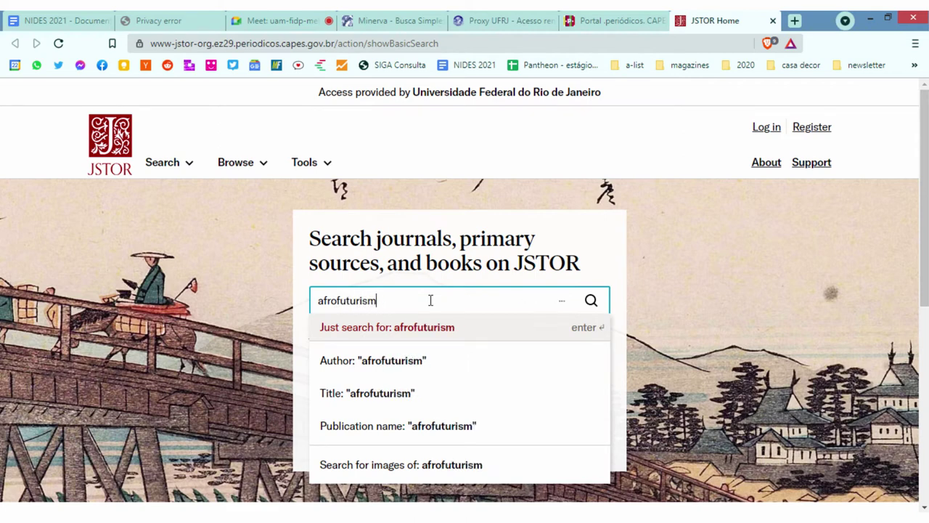
pyautogui.press('Return')
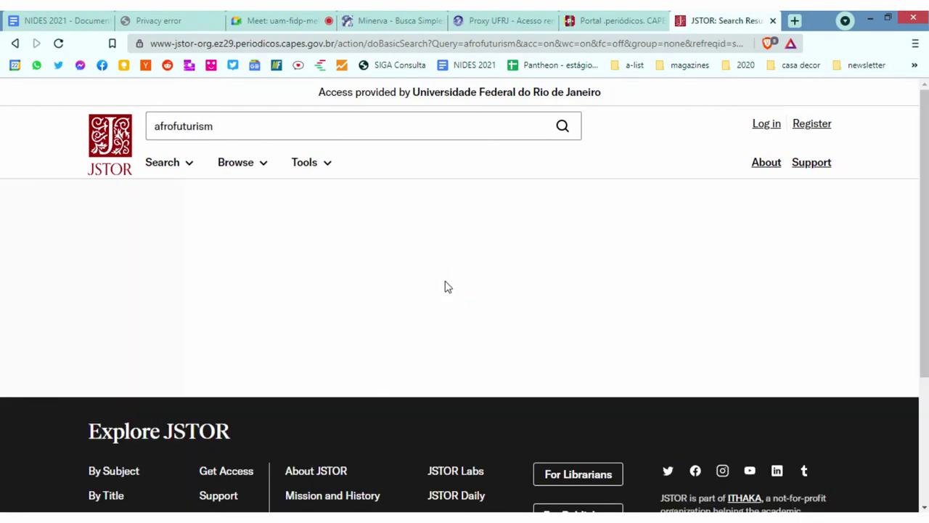
# Examine the afrofuturism results list and its refinement filters for academic content, primary sources, publication date and subject
pyautogui.scroll(-1, 267, 321)
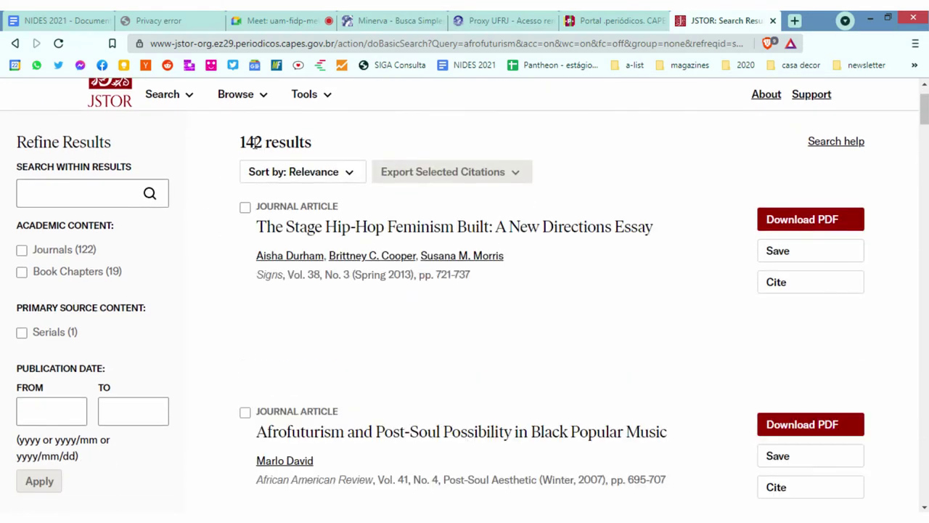
pyautogui.scroll(1, 307, 305)
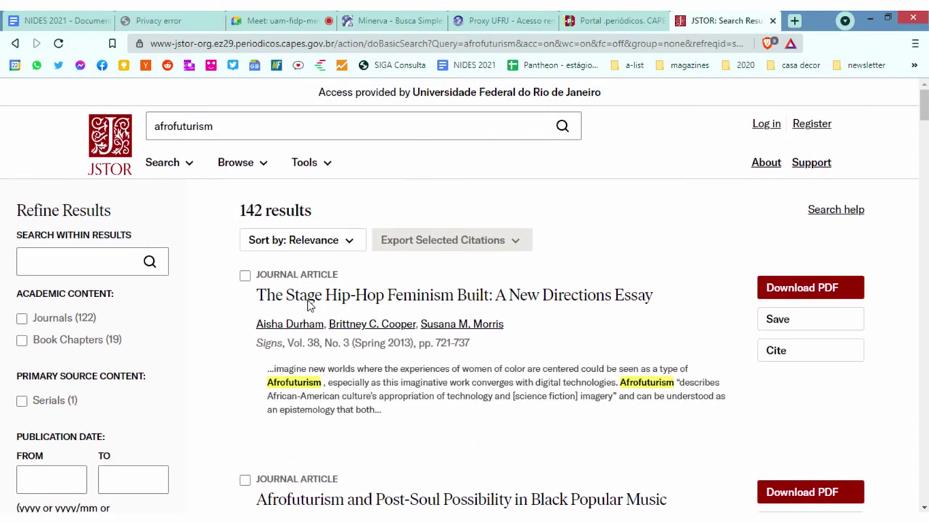
pyautogui.click(223, 121)
pyautogui.moveTo(215, 126); pyautogui.dragTo(152, 127)
pyautogui.click(323, 220)
pyautogui.moveTo(279, 209); pyautogui.dragTo(245, 209)
pyautogui.scroll(-1, 581, 218)
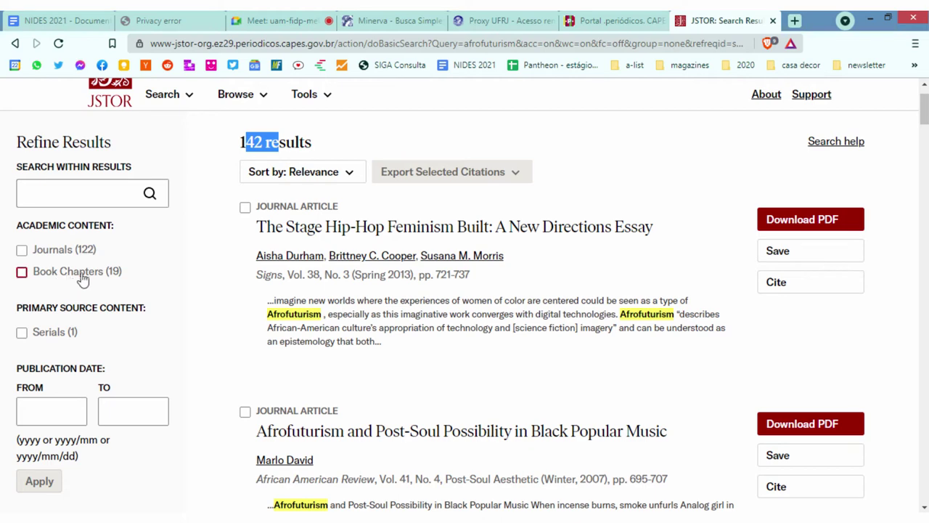
pyautogui.scroll(-2, 166, 323)
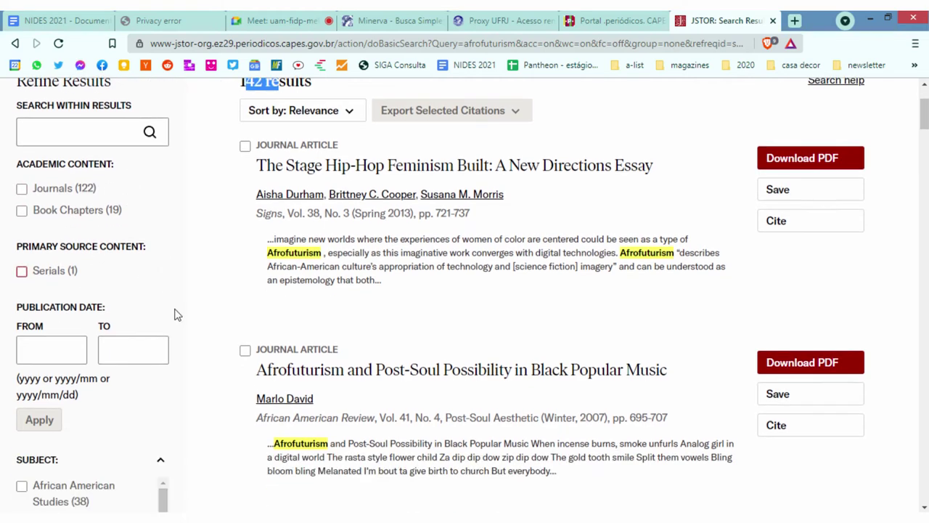
pyautogui.scroll(-3, 80, 285)
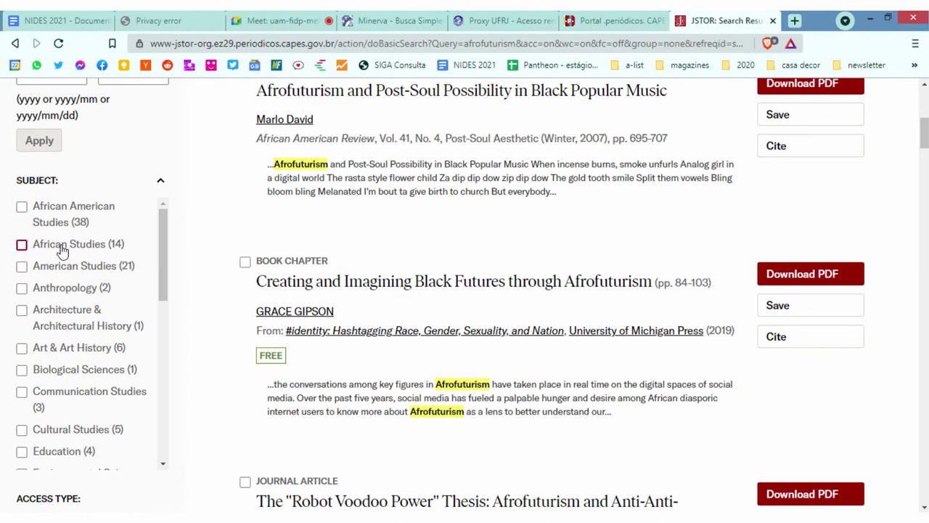
pyautogui.scroll(6, 346, 356)
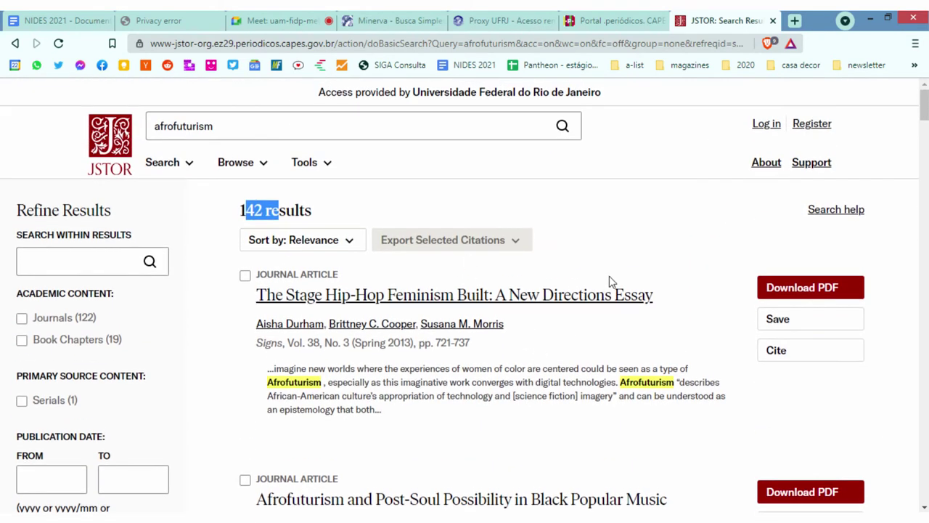
pyautogui.click(409, 207)
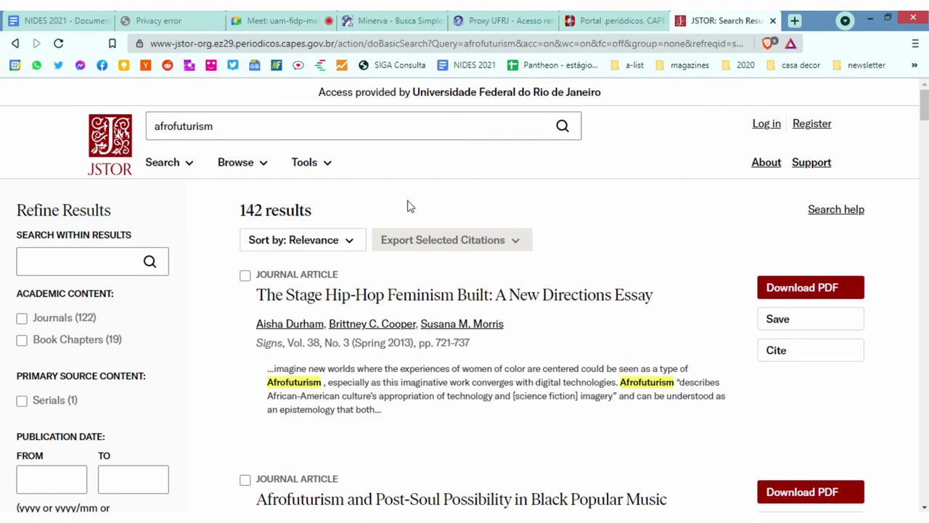
pyautogui.scroll(-1, 414, 304)
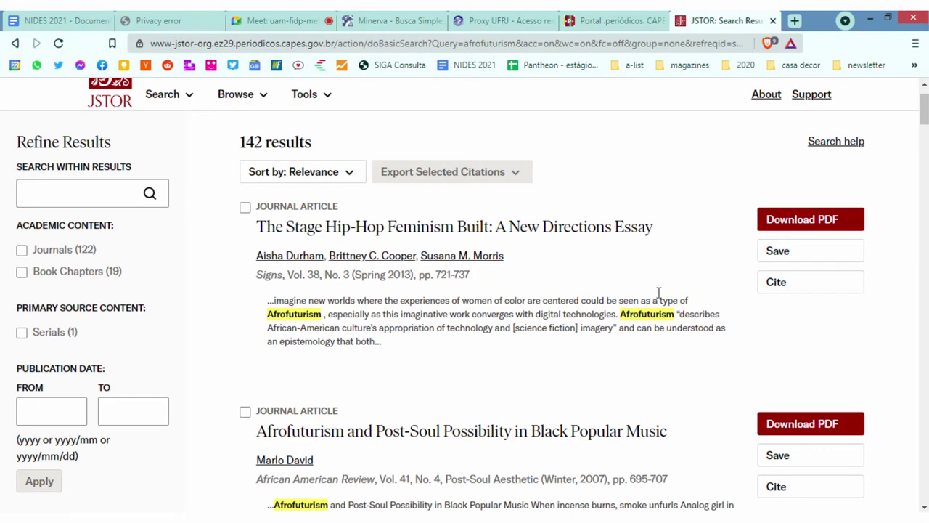
# Open the PDF of "The Stage Hip-Hop Feminism Built" after accepting JSTOR's terms, skim its pages and close it
pyautogui.click(811, 226)
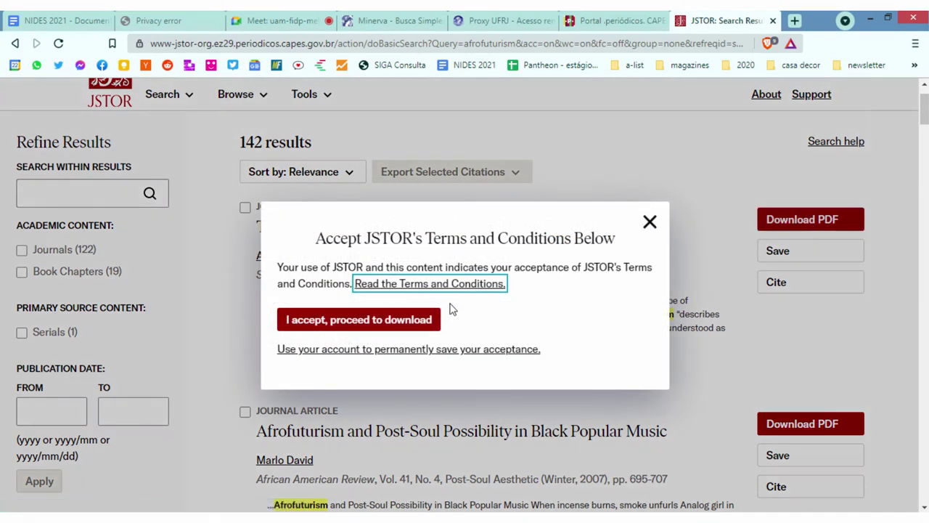
pyautogui.click(374, 320)
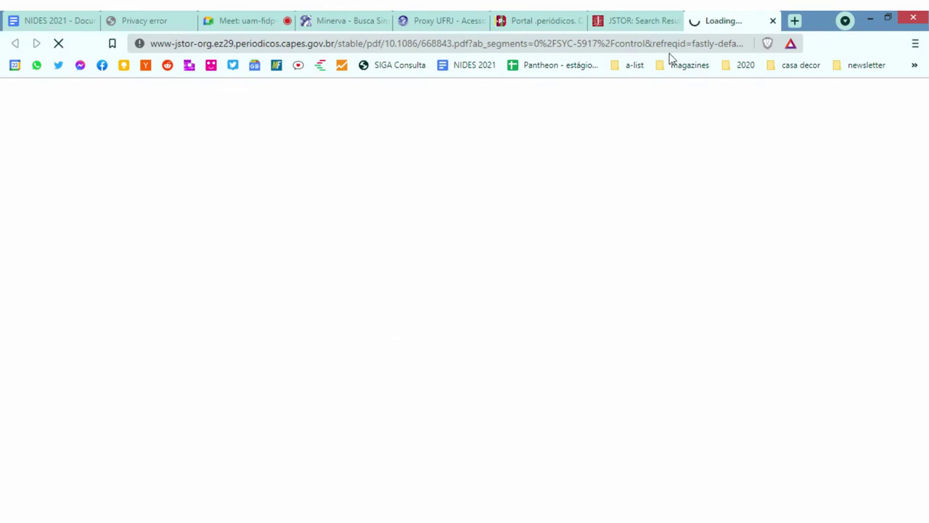
pyautogui.click(650, 22)
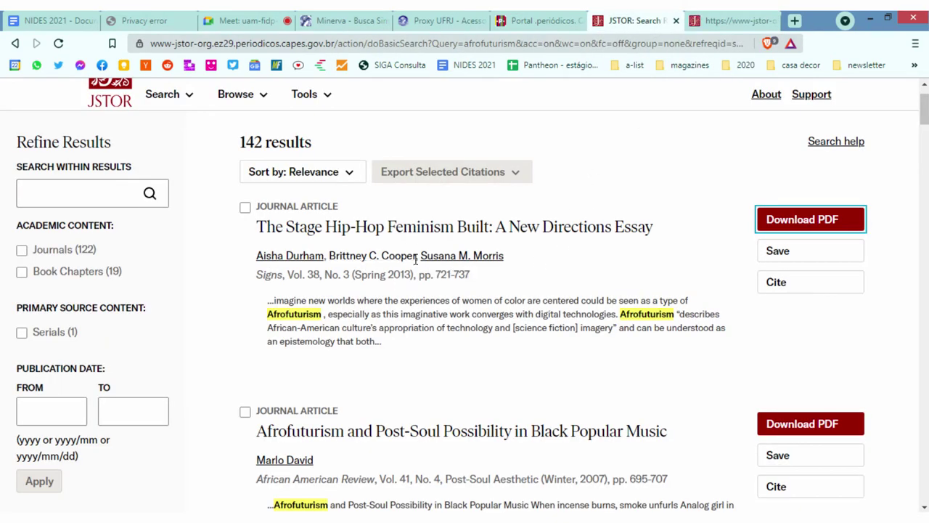
pyautogui.scroll(-15, 526, 399)
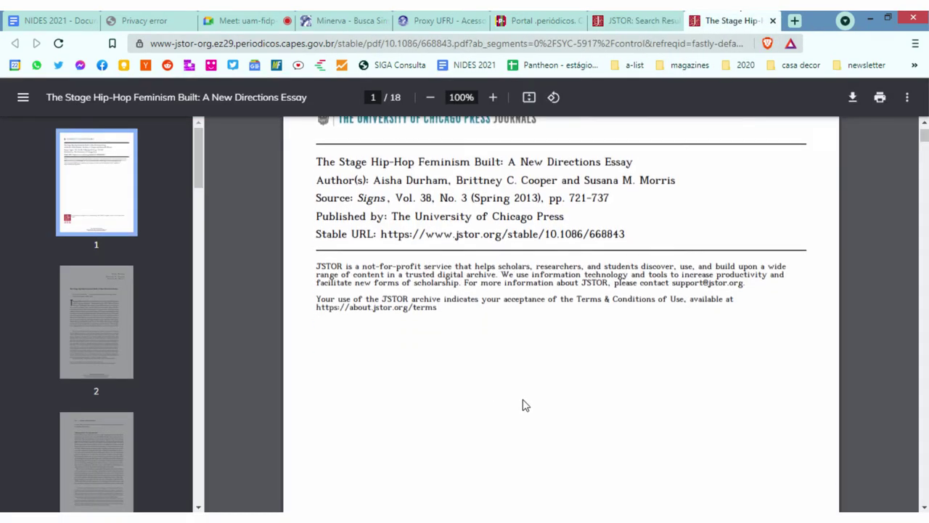
pyautogui.scroll(10, 580, 363)
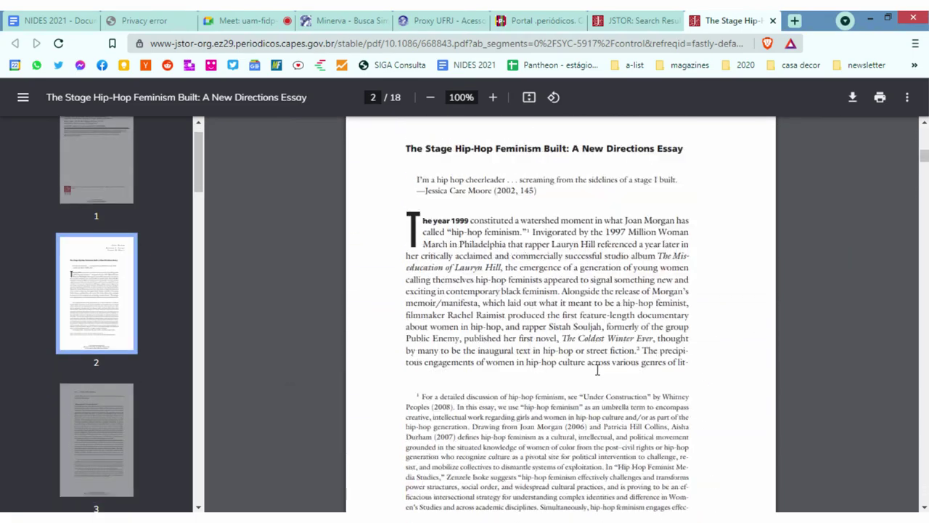
pyautogui.scroll(-6, 610, 349)
pyautogui.scroll(-12, 537, 351)
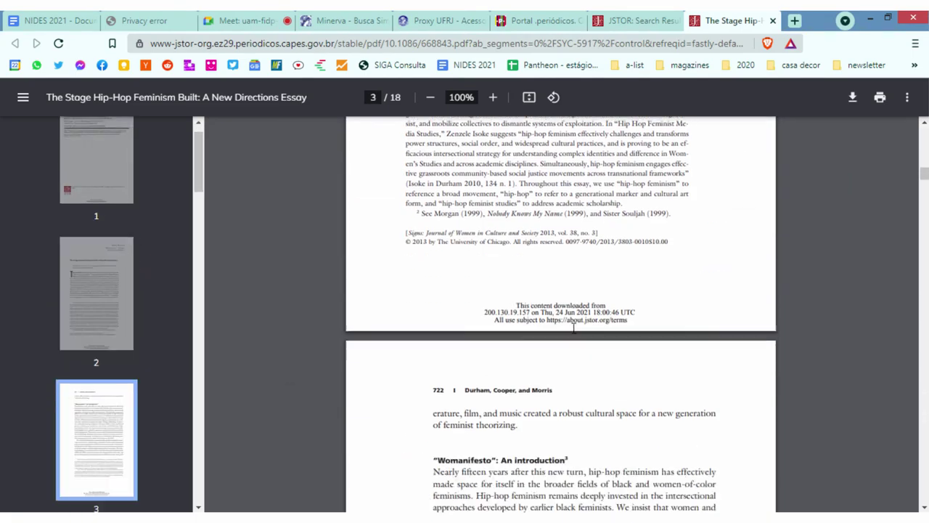
pyautogui.click(773, 20)
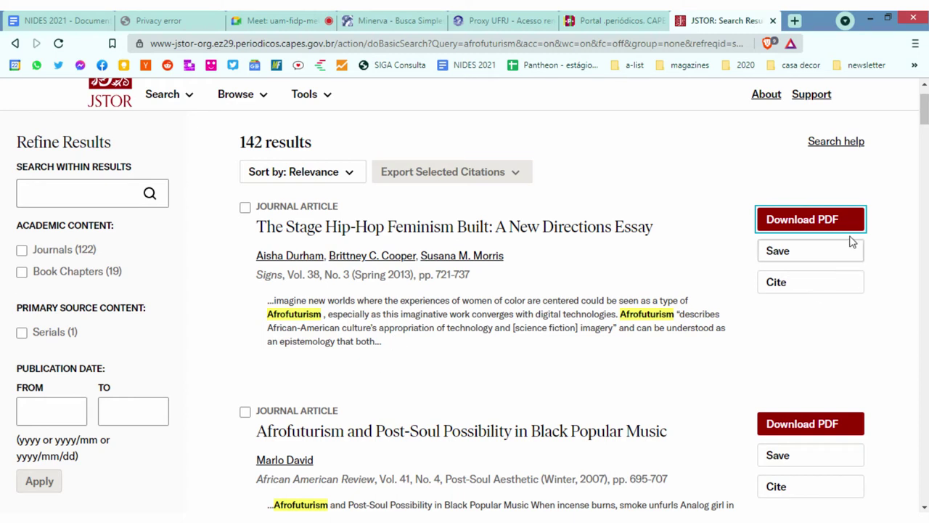
# Highlight and review the title, authors, source and excerpt of the first search result, then clear the selection
pyautogui.moveTo(399, 347); pyautogui.dragTo(257, 230)
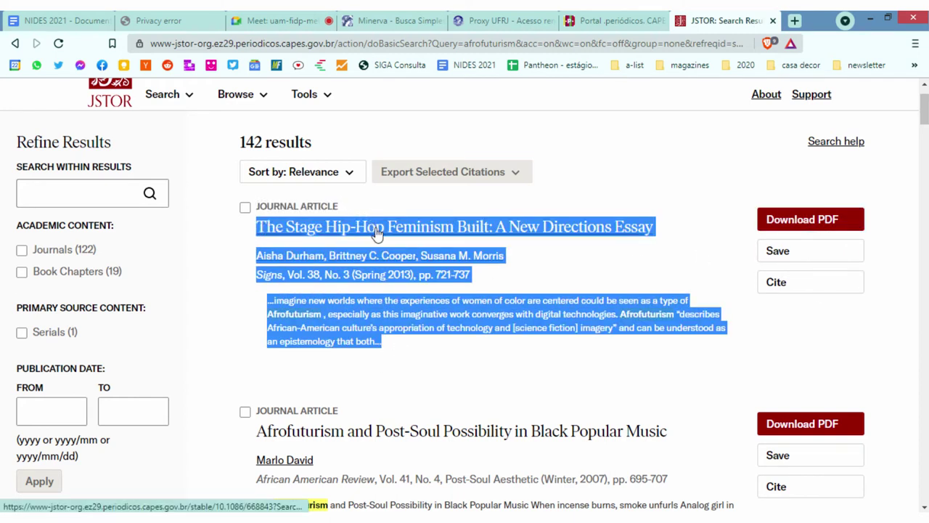
pyautogui.rightClick(376, 231)
pyautogui.click(401, 324)
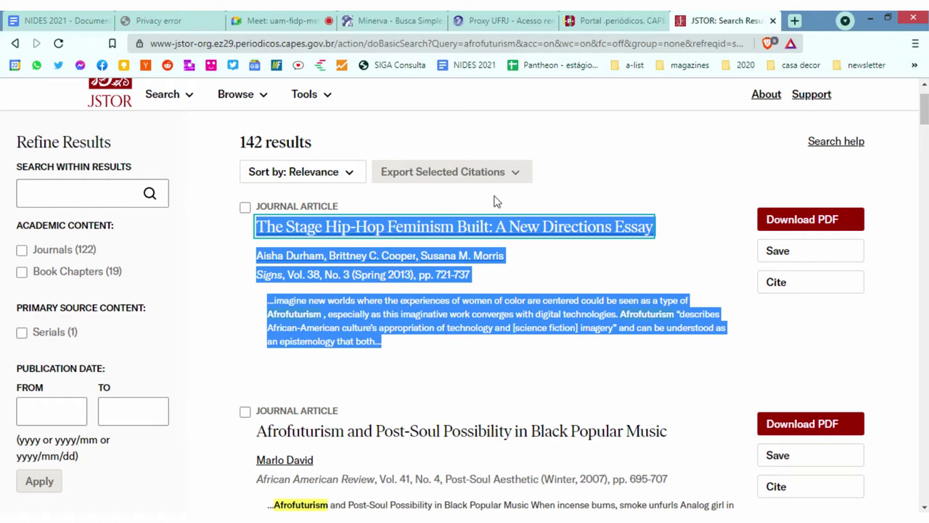
pyautogui.click(552, 141)
pyautogui.scroll(-1, 455, 379)
pyautogui.scroll(2, 443, 309)
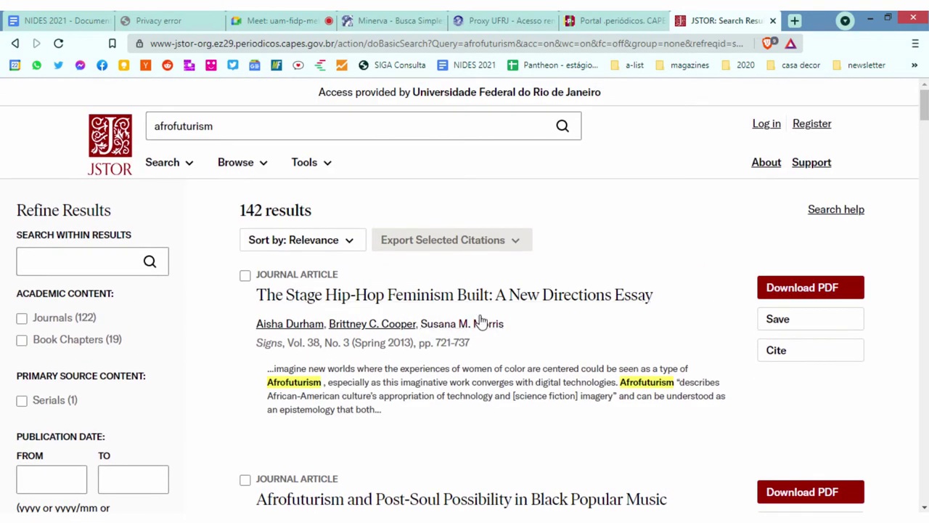
# Close the Privacy error page and return to the search field above the JSTOR results
pyautogui.scroll(-2, 494, 311)
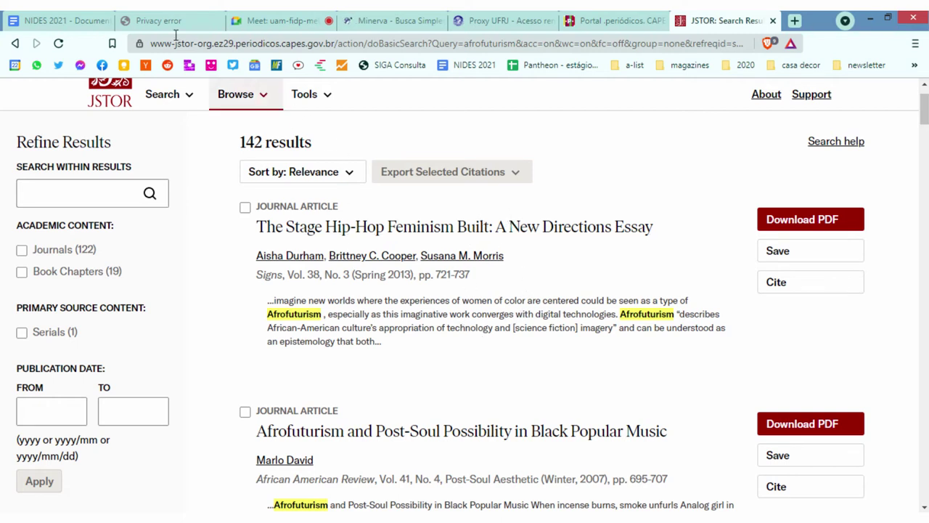
pyautogui.click(218, 22)
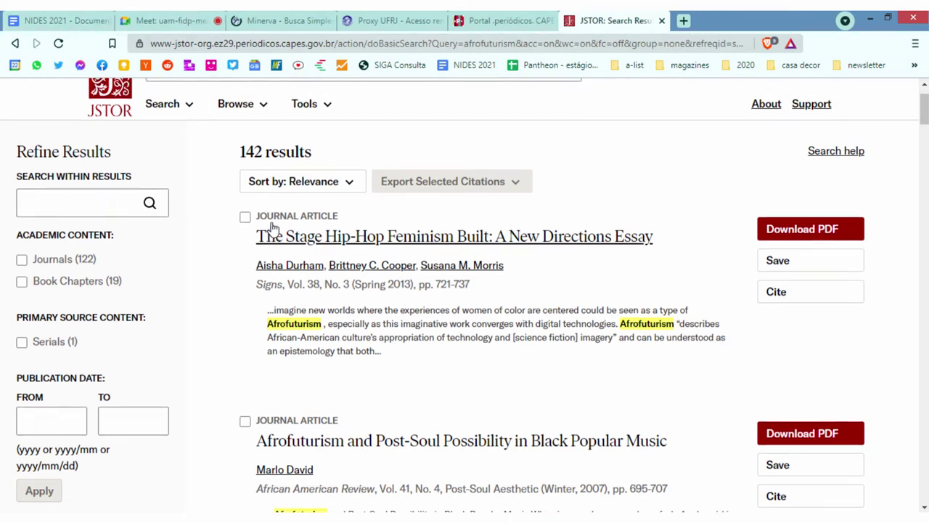
pyautogui.scroll(1, 244, 137)
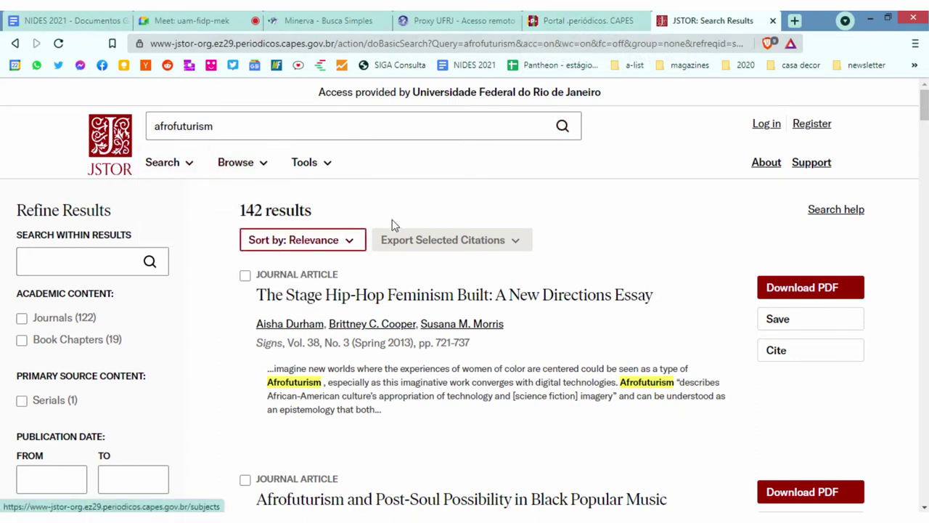
# Open JSTOR's Workspace tool and proceed through its login page to the institution search
pyautogui.click(309, 164)
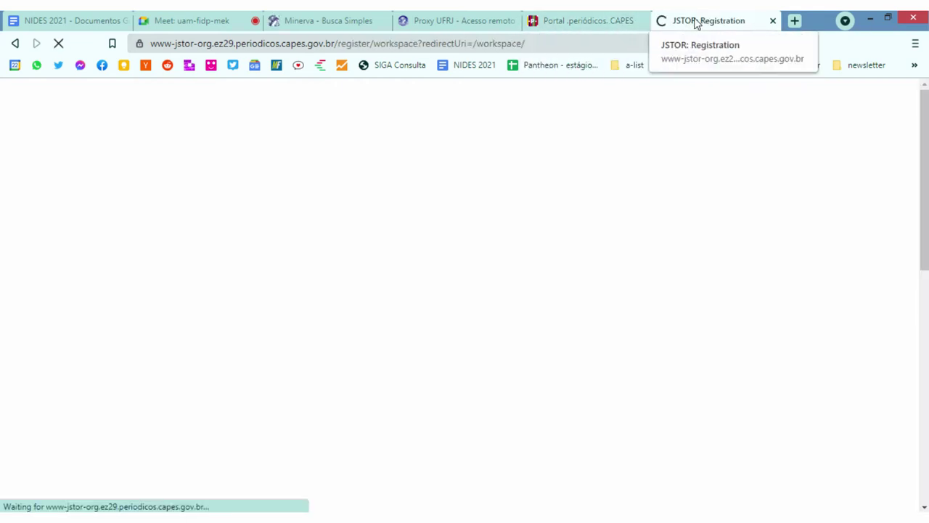
pyautogui.click(460, 307)
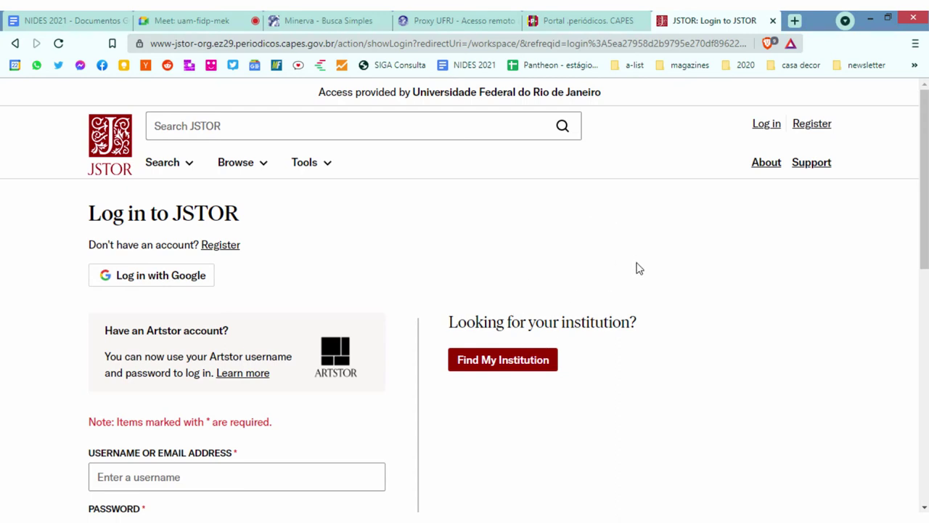
pyautogui.scroll(-1, 637, 267)
pyautogui.scroll(1, 620, 259)
pyautogui.click(543, 363)
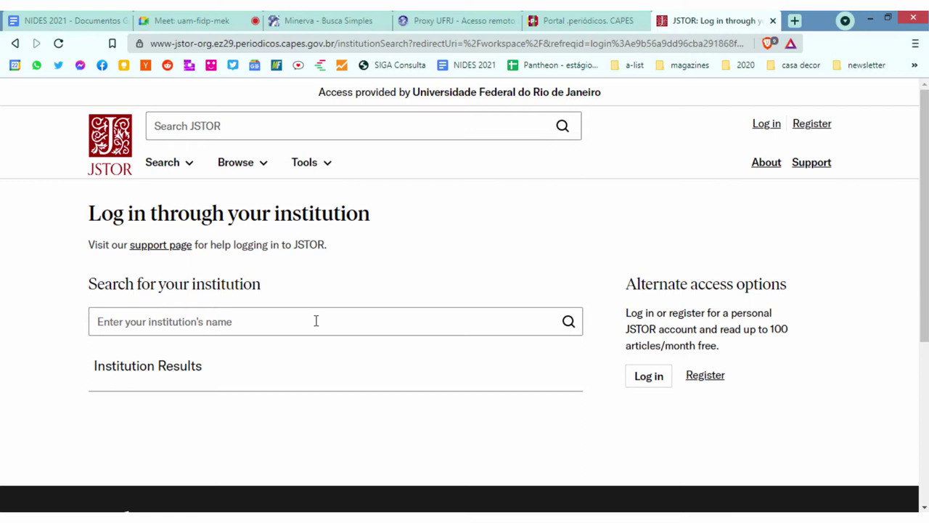
# Close the JSTOR page and return to the list of databases in the NIDES 2021 document
pyautogui.click(773, 21)
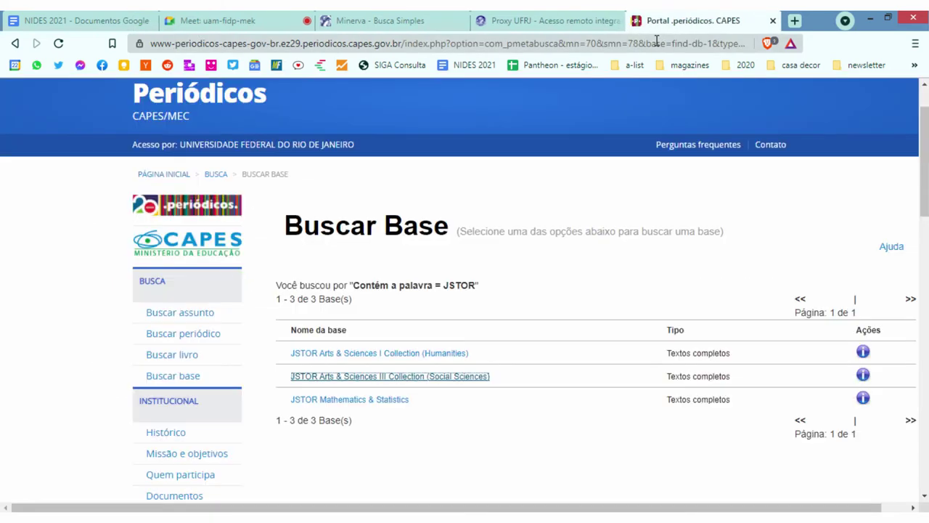
pyautogui.click(49, 20)
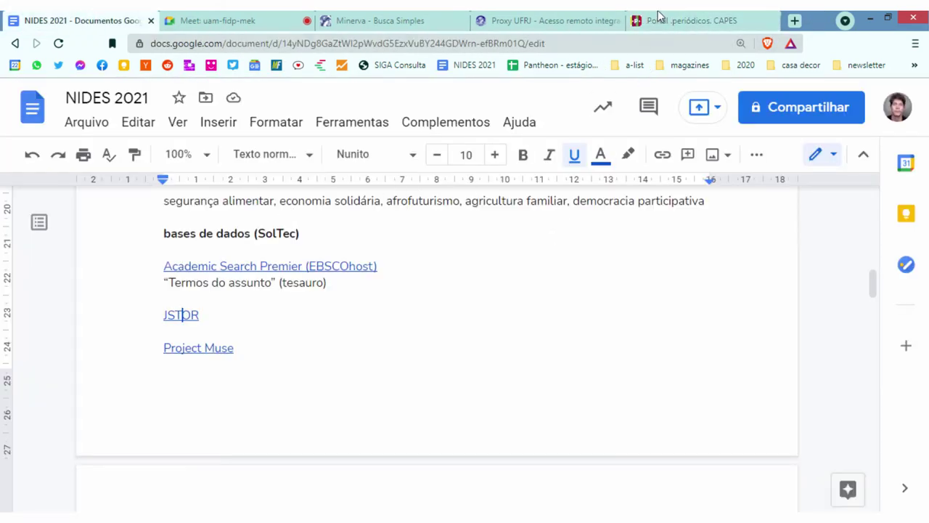
pyautogui.click(679, 20)
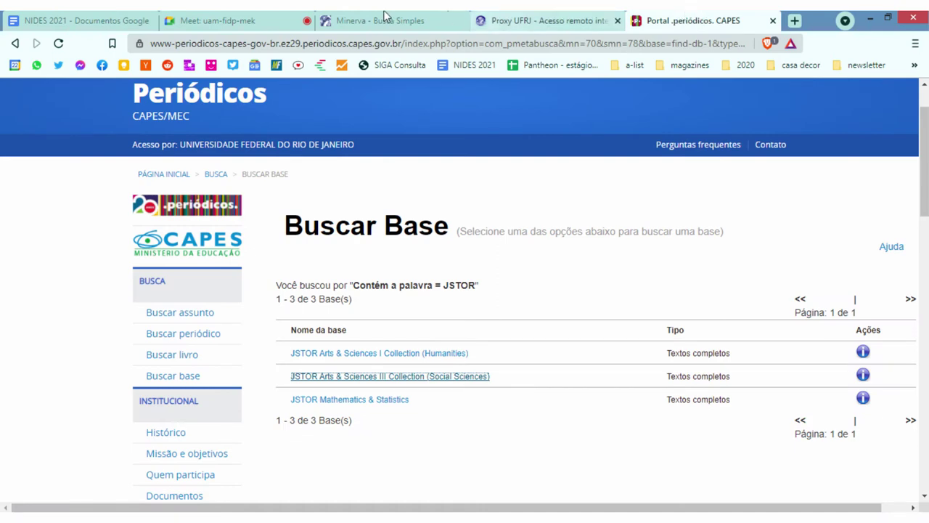
pyautogui.click(109, 21)
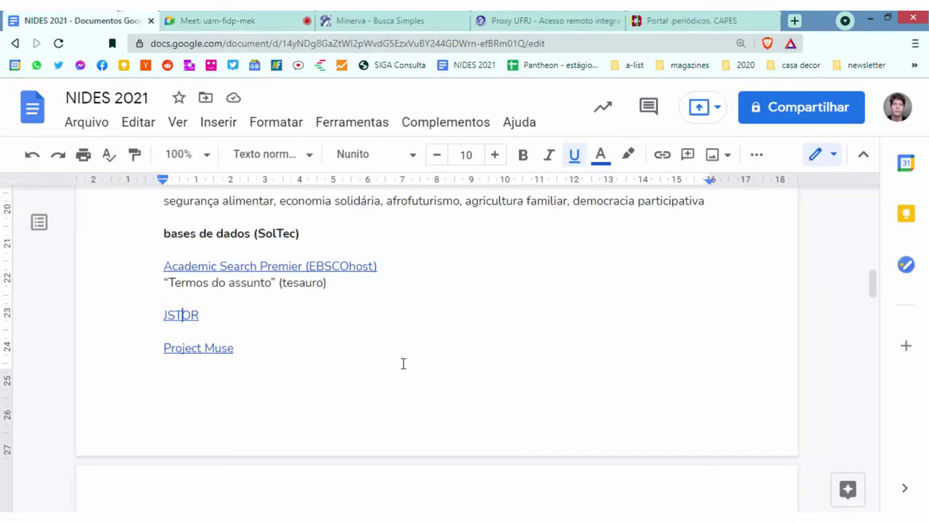
# Check the Project Muse link in the document's database list and switch back to the Portal .periódicos. CAPES page
pyautogui.click(303, 344)
pyautogui.scroll(-2, 342, 342)
pyautogui.click(218, 280)
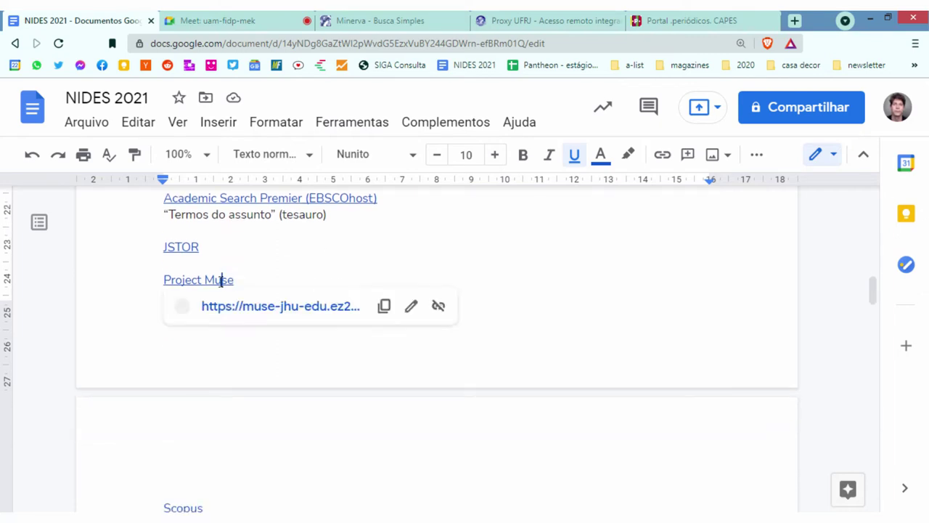
pyautogui.click(551, 20)
pyautogui.click(680, 18)
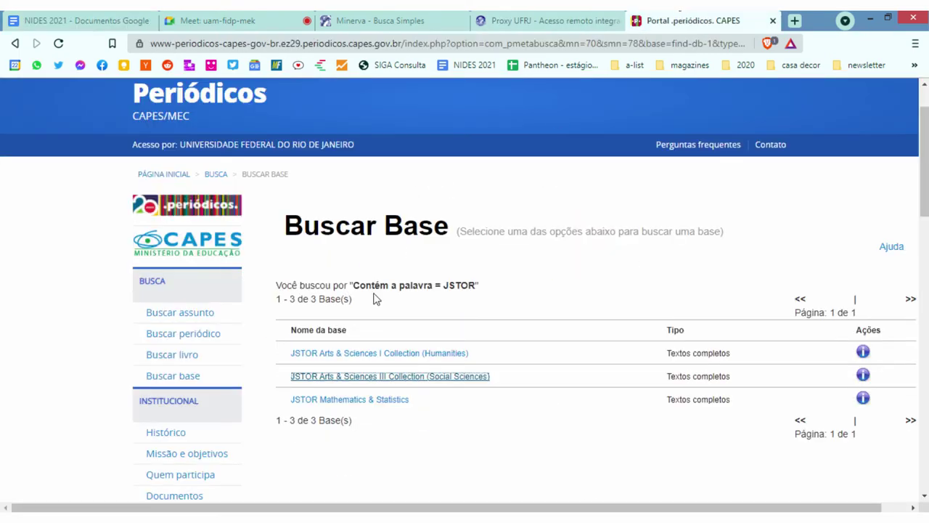
# Search the CAPES portal's databases for the title word "muse" and open Project Muse
pyautogui.click(168, 377)
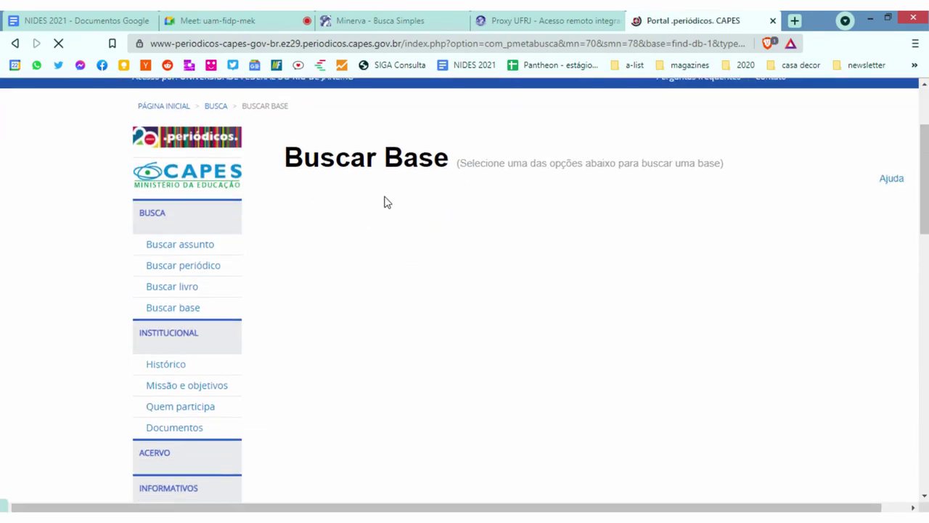
pyautogui.click(345, 297)
pyautogui.write('muse')
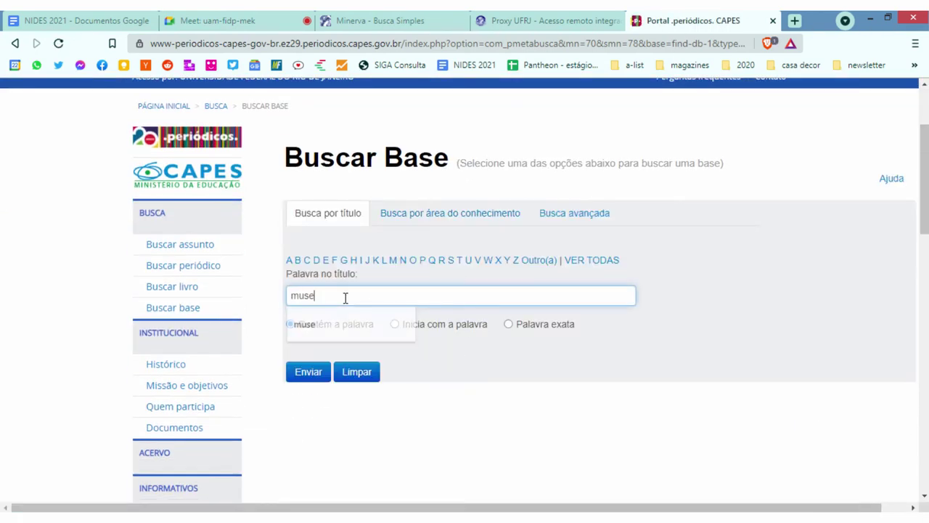
pyautogui.click(315, 370)
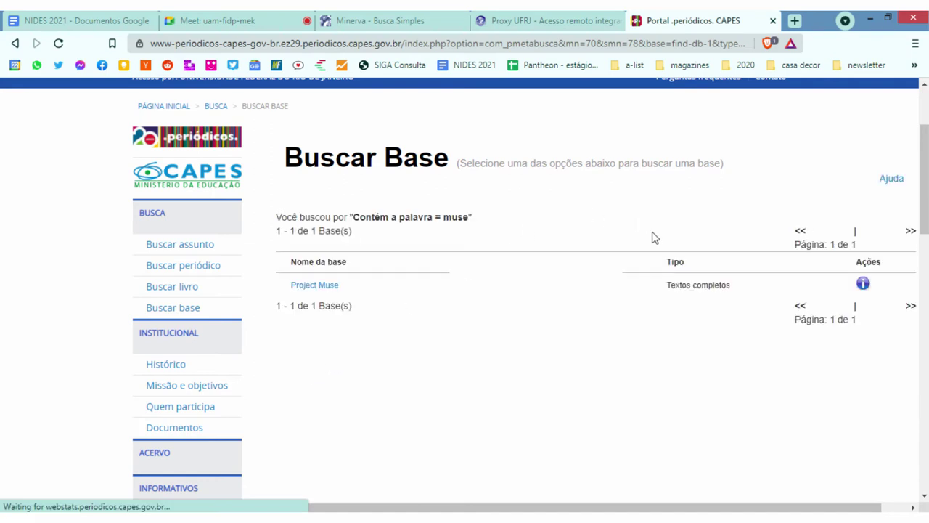
pyautogui.click(312, 285)
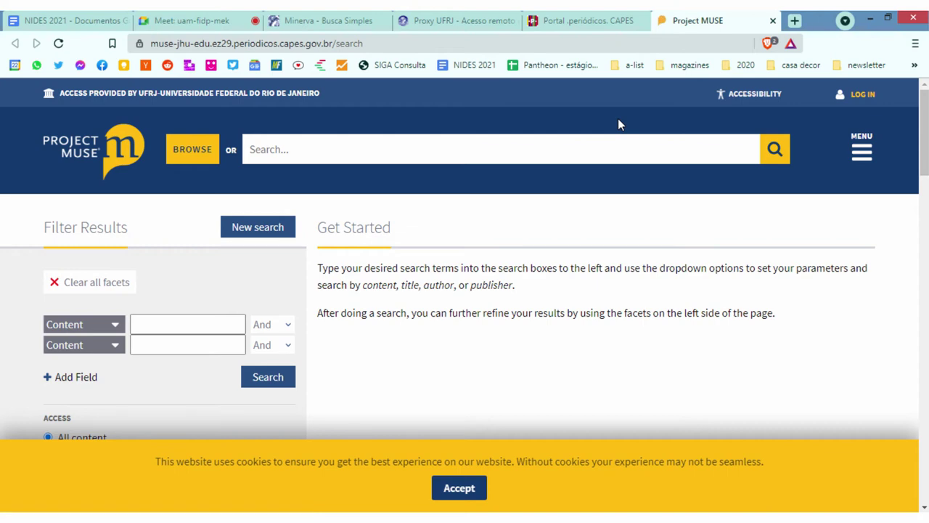
# Search Project MUSE for "afrofuturism"
pyautogui.click(317, 156)
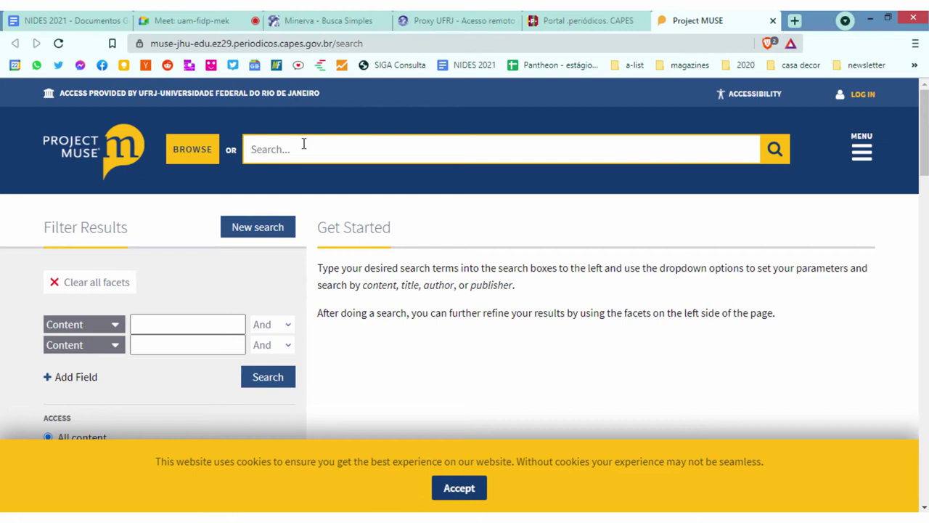
pyautogui.write('afrofuturism')
pyautogui.press('Return')
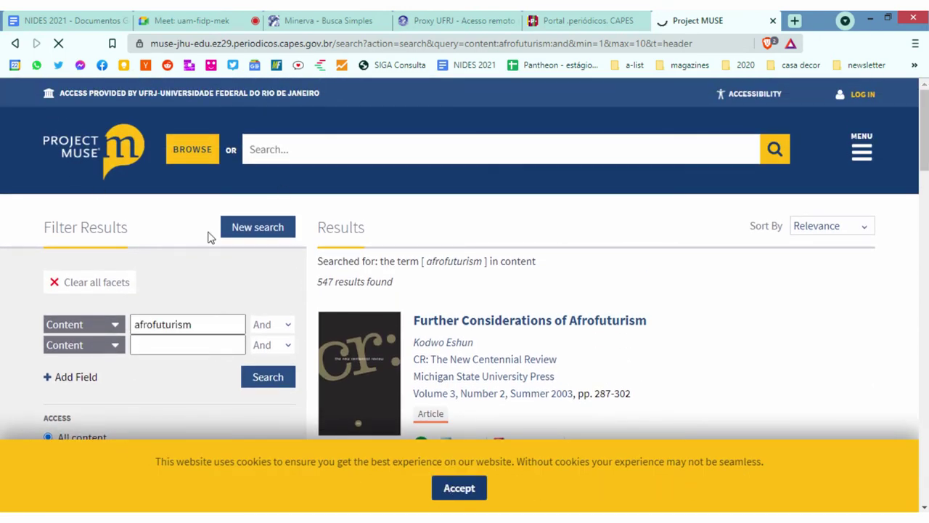
# Examine the afrofuturism results in Project MUSE and the available filters, such as content type, publisher, series, journal and author name
pyautogui.scroll(-3, 264, 290)
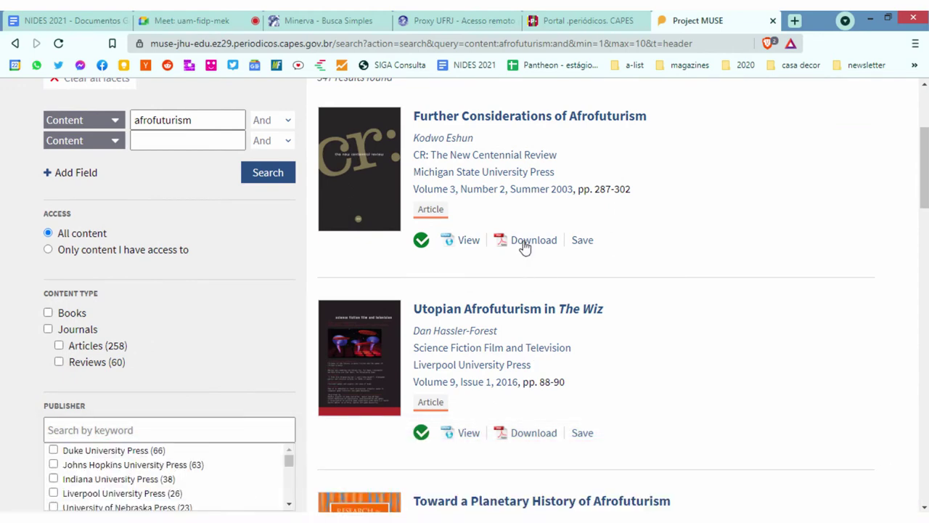
pyautogui.scroll(-1, 284, 363)
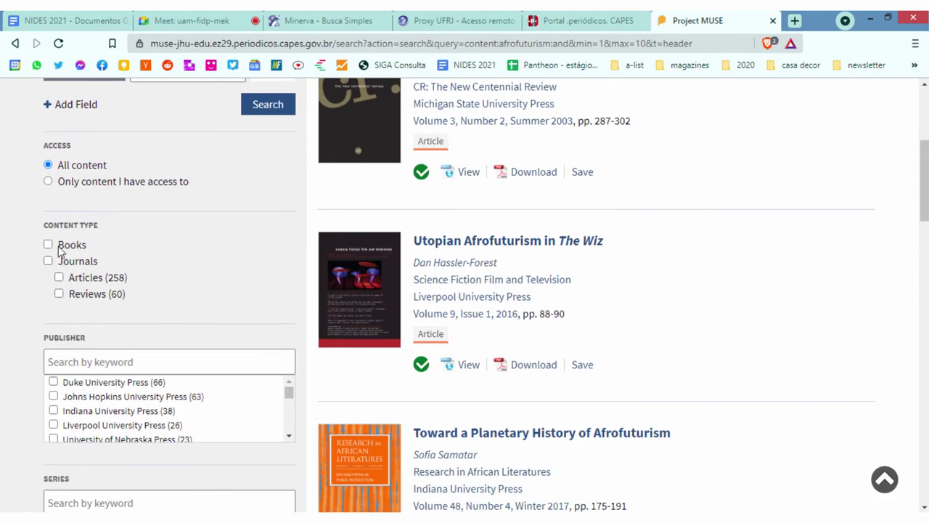
pyautogui.scroll(4, 676, 253)
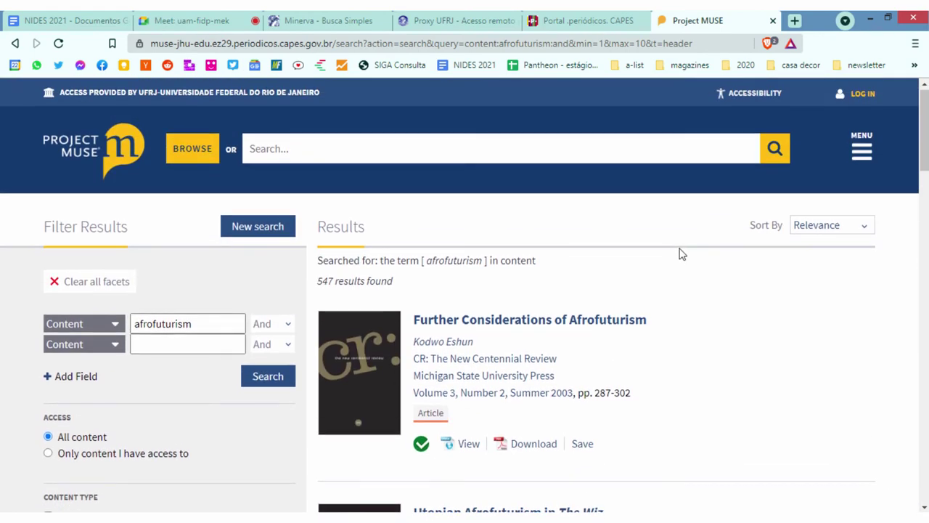
pyautogui.scroll(-2, 680, 253)
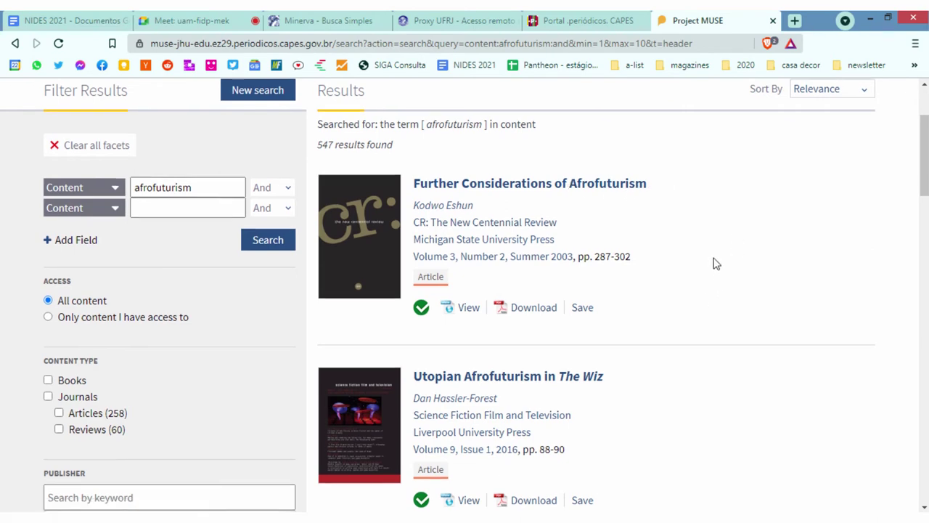
pyautogui.scroll(-7, 715, 264)
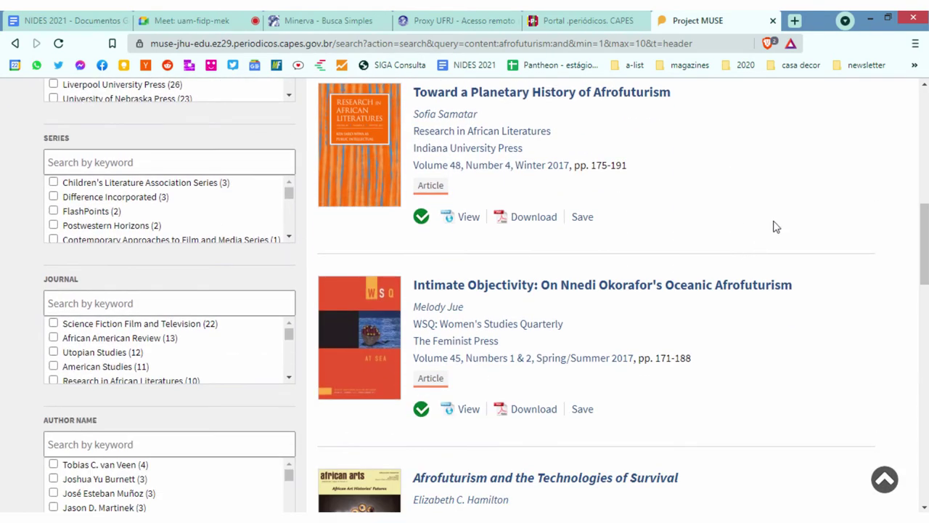
pyautogui.scroll(-3, 755, 278)
pyautogui.scroll(3, 770, 350)
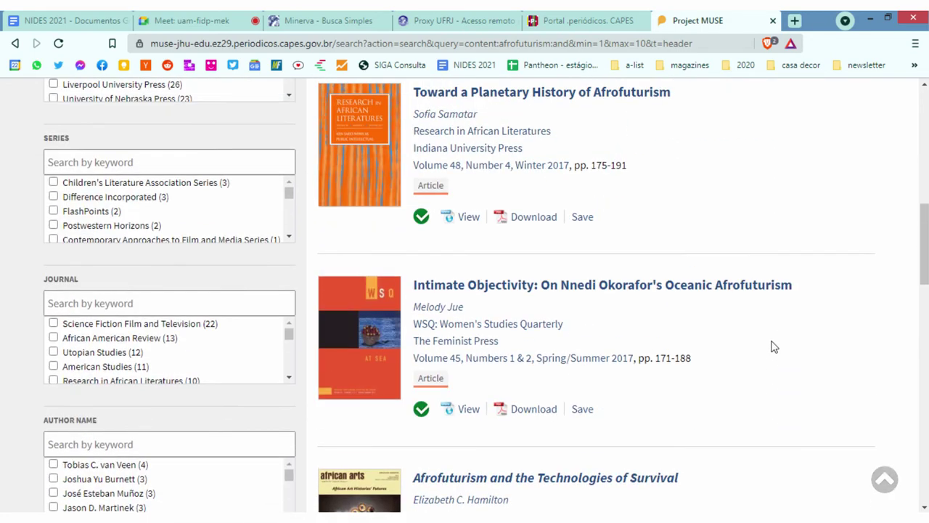
pyautogui.scroll(10, 773, 347)
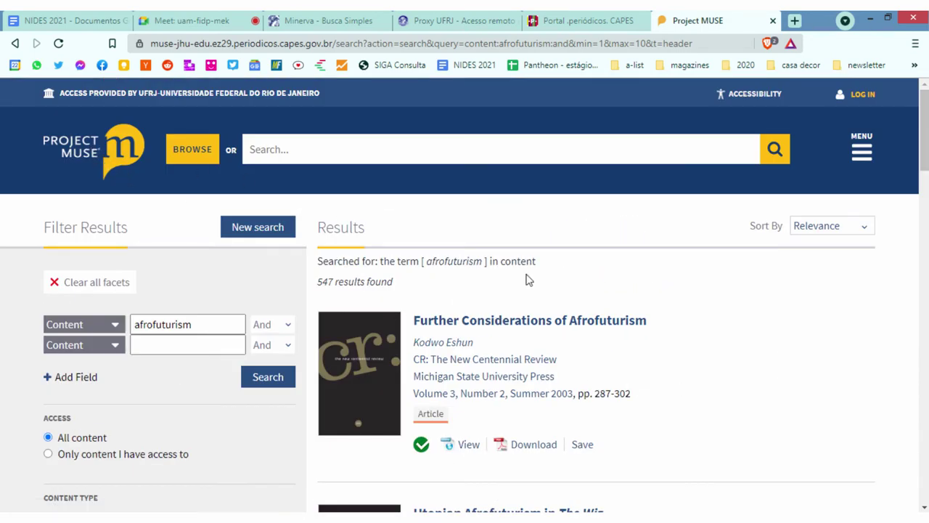
pyautogui.scroll(-8, 597, 286)
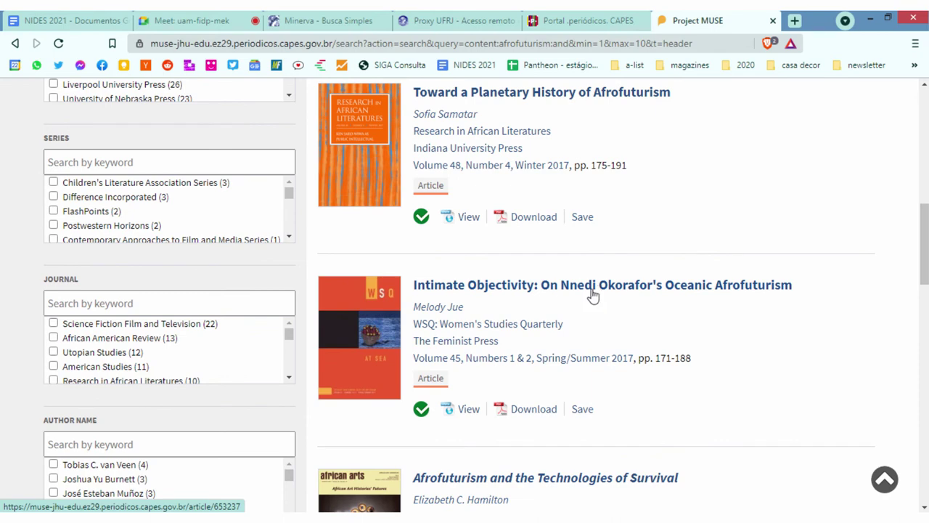
pyautogui.scroll(-5, 193, 344)
pyautogui.scroll(-5, 182, 211)
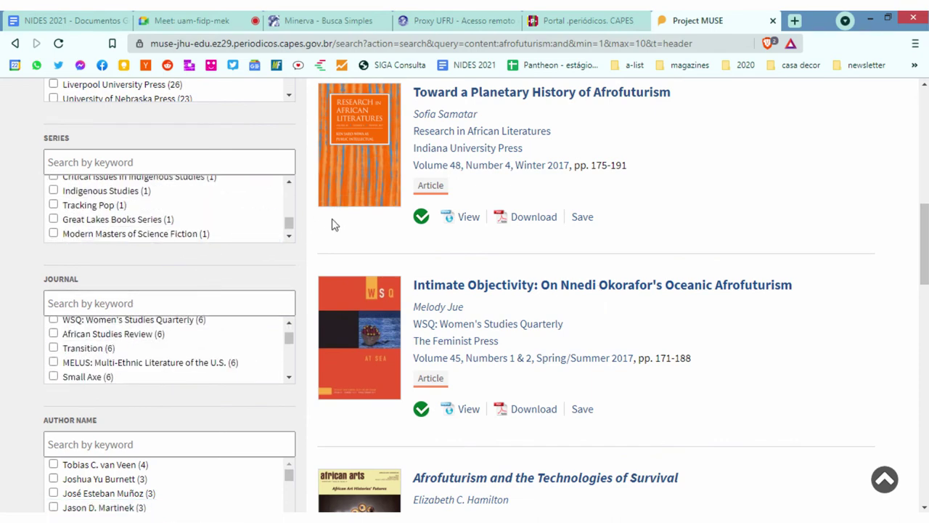
pyautogui.scroll(-4, 300, 201)
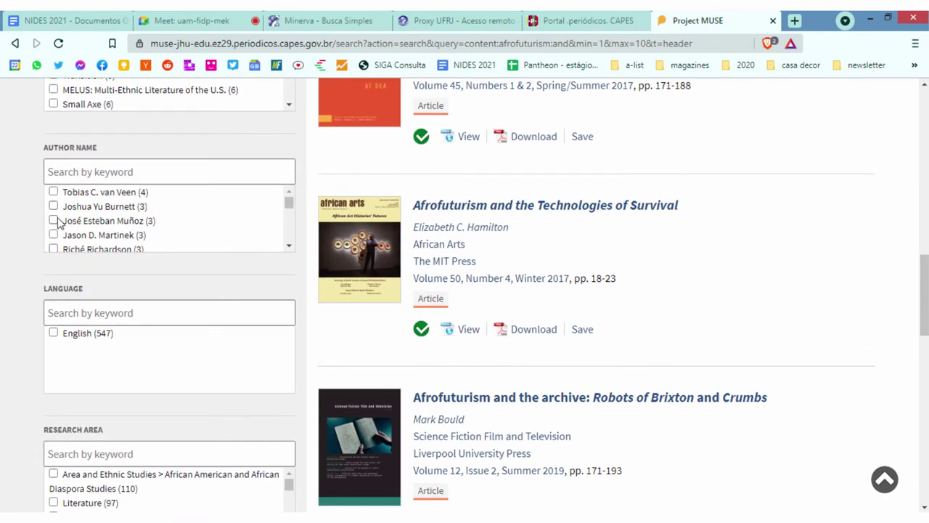
pyautogui.scroll(13, 166, 380)
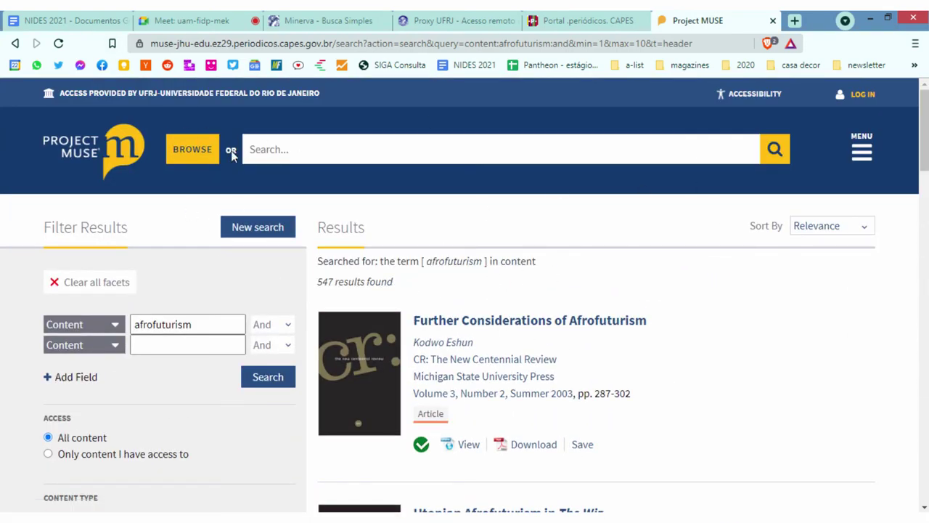
# Check the next entries in the NIDES 2021 document's database list and return to the Portal .periódicos. CAPES page
pyautogui.click(73, 20)
pyautogui.scroll(-3, 368, 331)
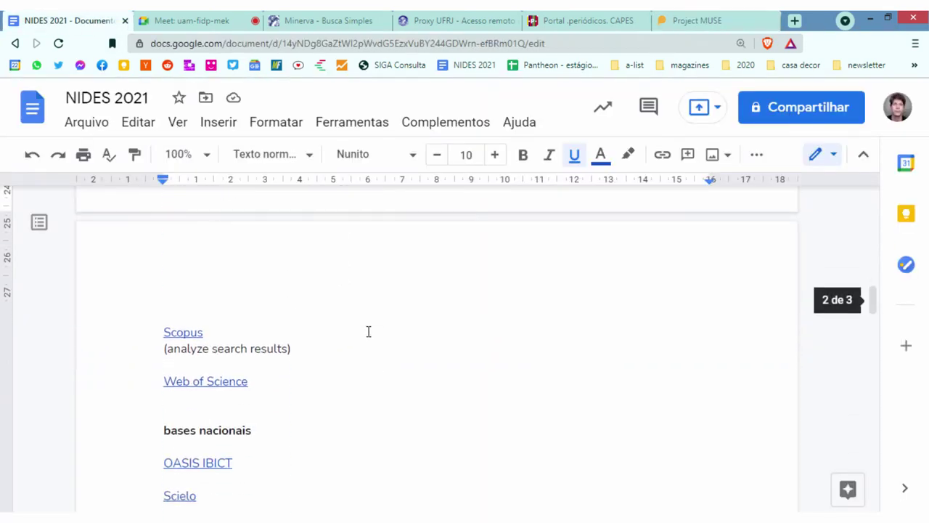
pyautogui.click(555, 18)
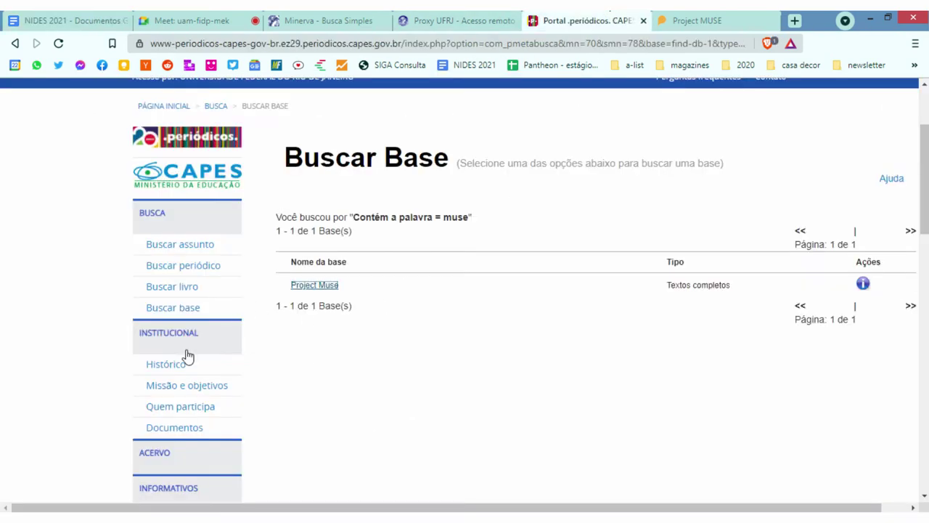
# Close the Project MUSE page and open SCOPUS (Elsevier) through a new CAPES database title search for "scopus"
pyautogui.click(174, 309)
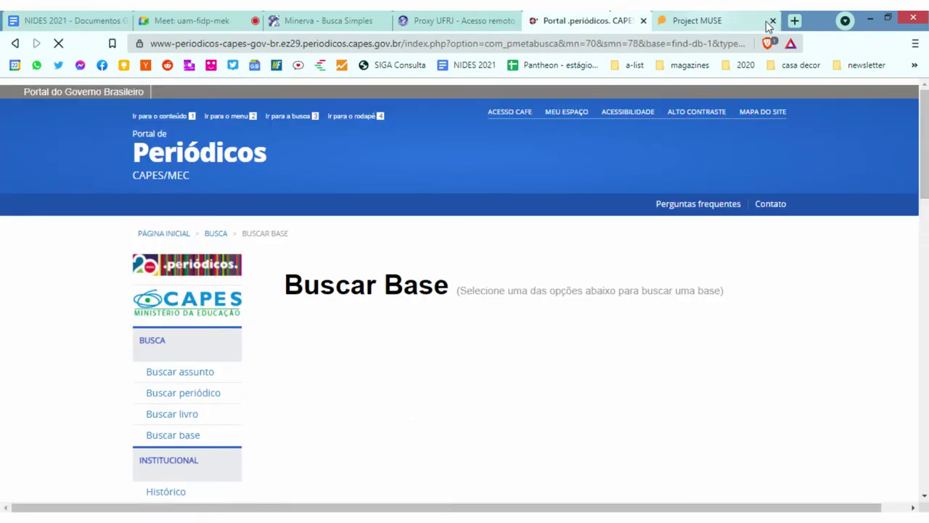
pyautogui.click(771, 20)
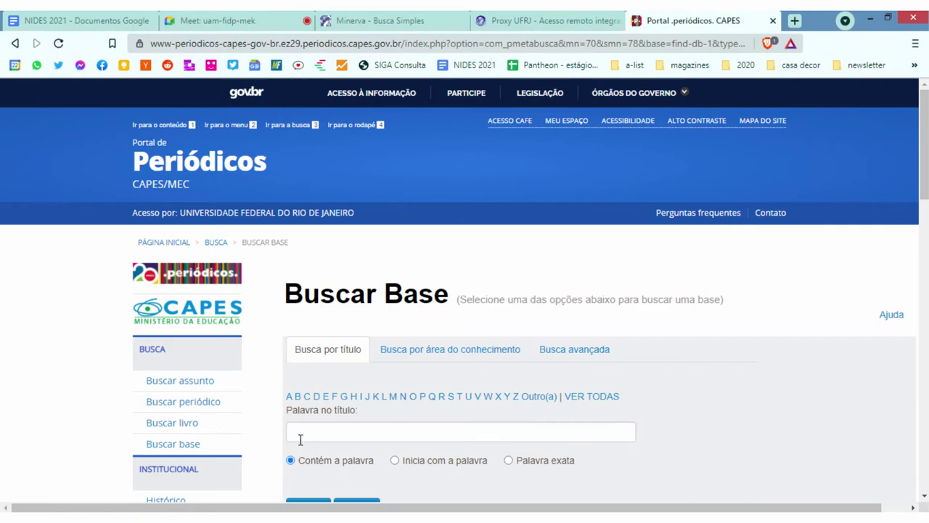
pyautogui.click(301, 439)
pyautogui.write('scopus')
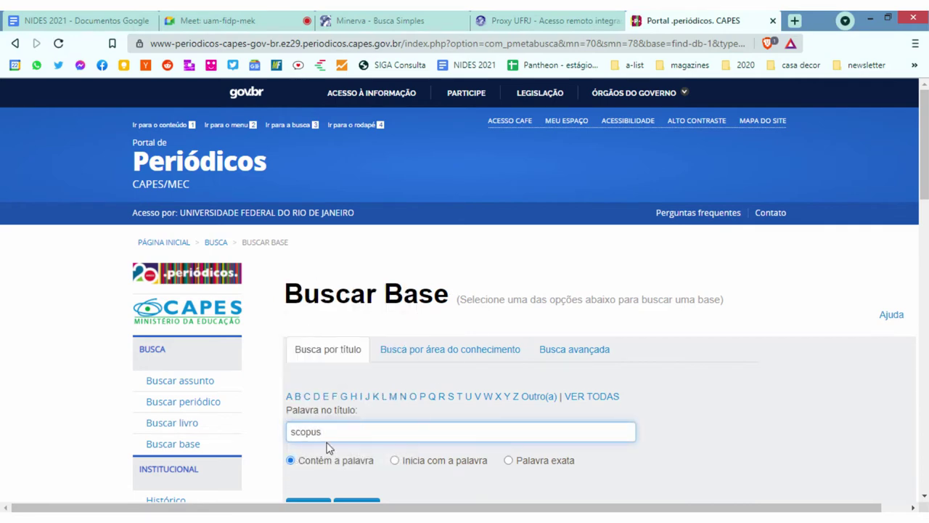
pyautogui.scroll(-1, 326, 448)
pyautogui.click(311, 440)
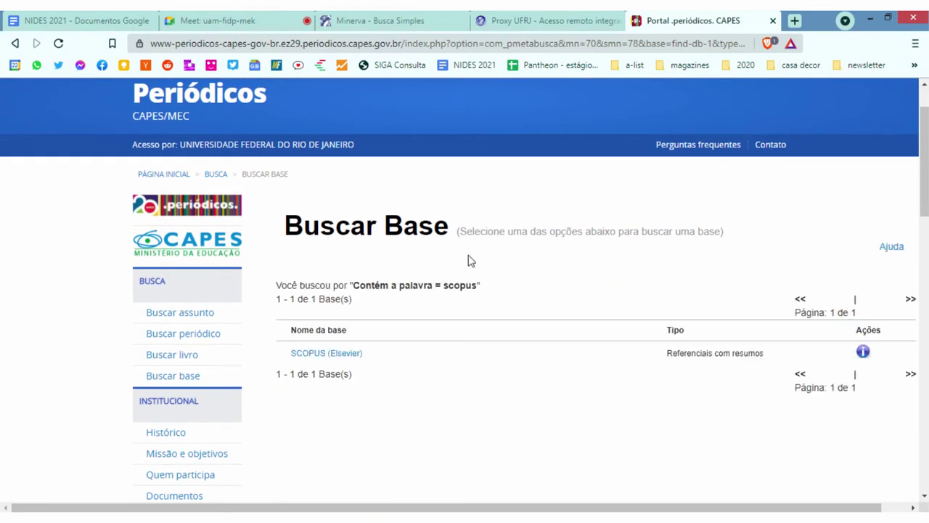
pyautogui.click(348, 356)
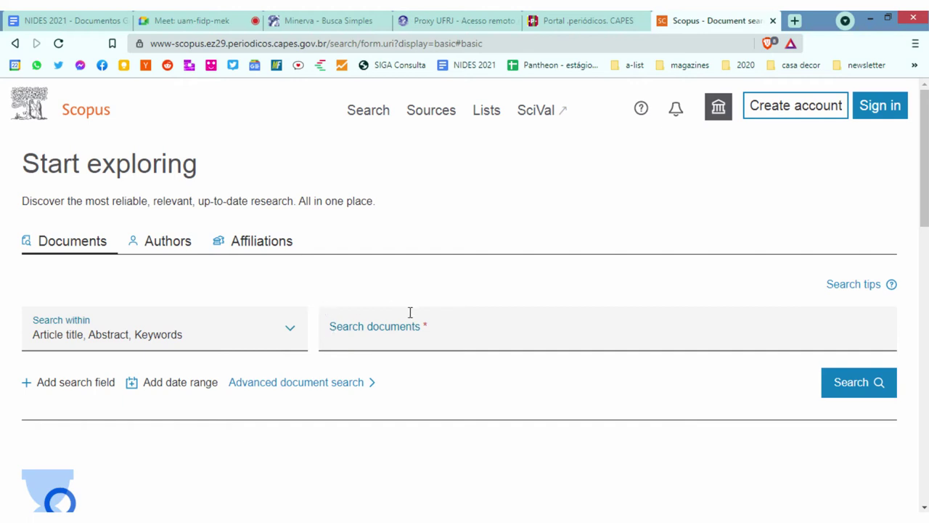
# Search Scopus documents for "food safety" within article title, abstract and keywords
pyautogui.scroll(-2, 512, 315)
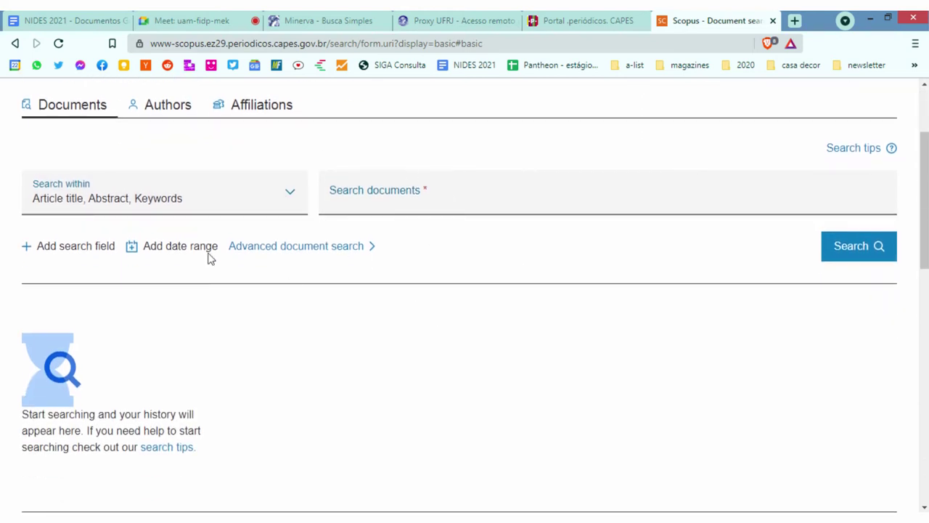
pyautogui.click(435, 196)
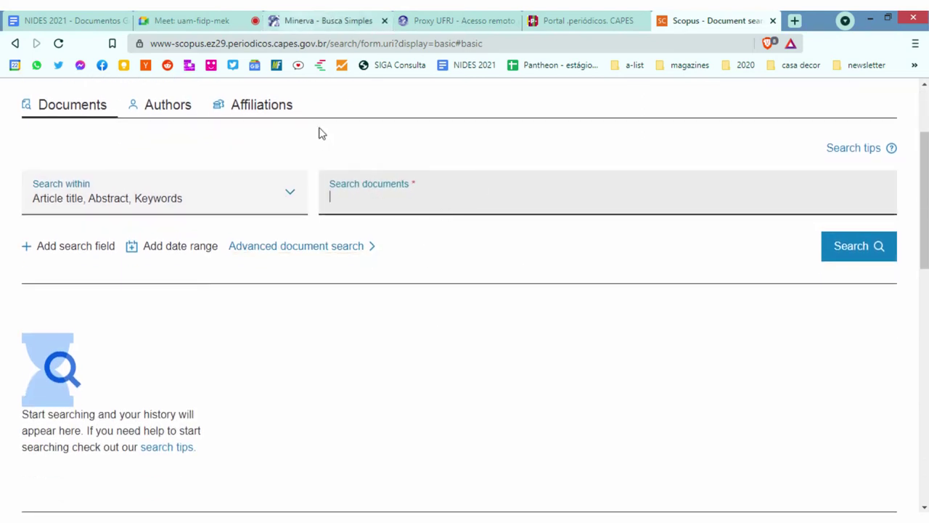
pyautogui.write('af')
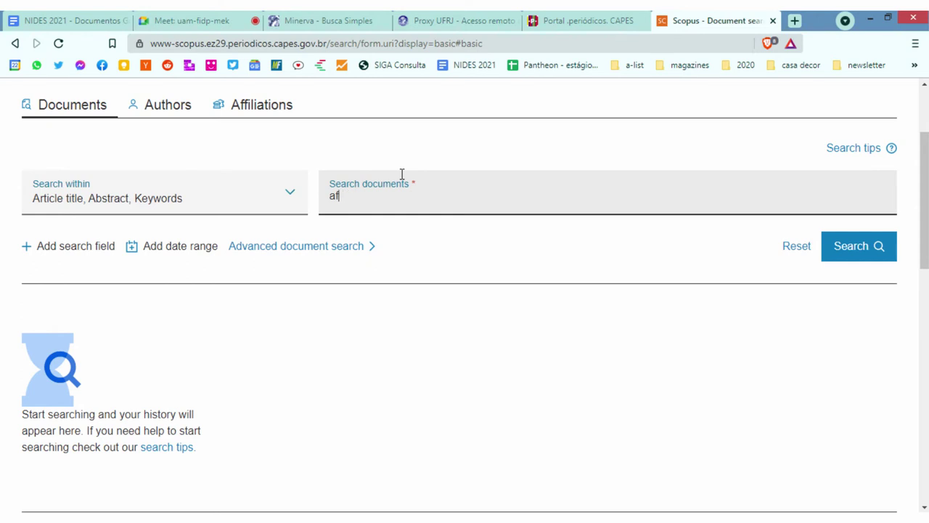
pyautogui.press('BackSpace')
pyautogui.press('BackSpace')
pyautogui.press('Return')
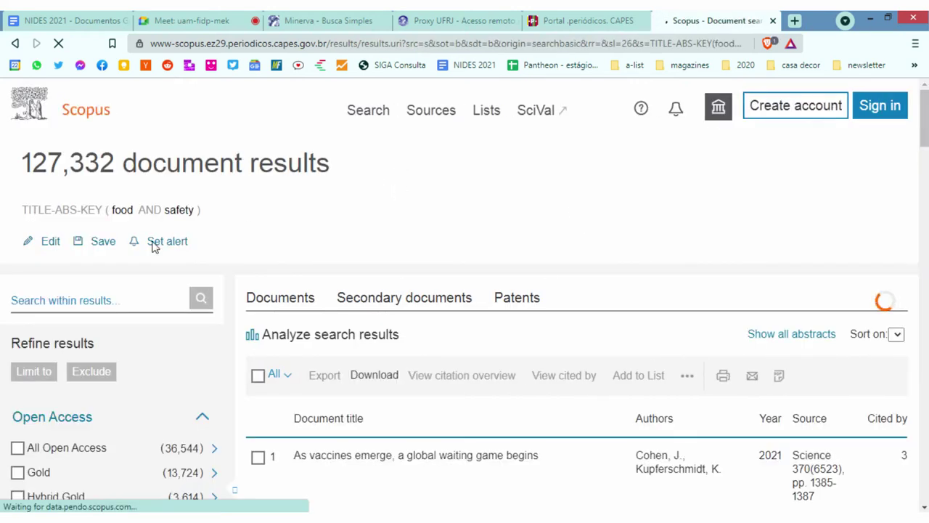
# Examine the Scopus food safety results, including the publisher links, the refinement filters and the tools above the document list
pyautogui.scroll(-1, 443, 190)
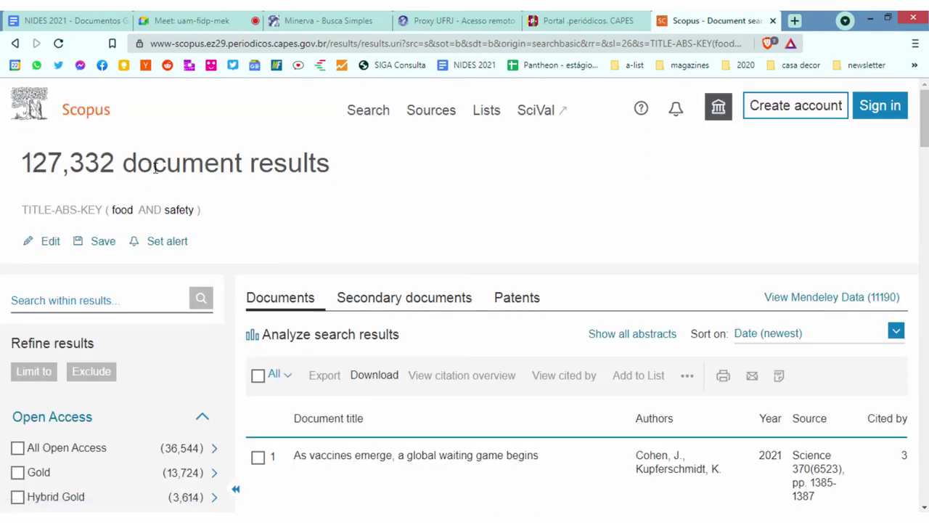
pyautogui.scroll(-5, 414, 251)
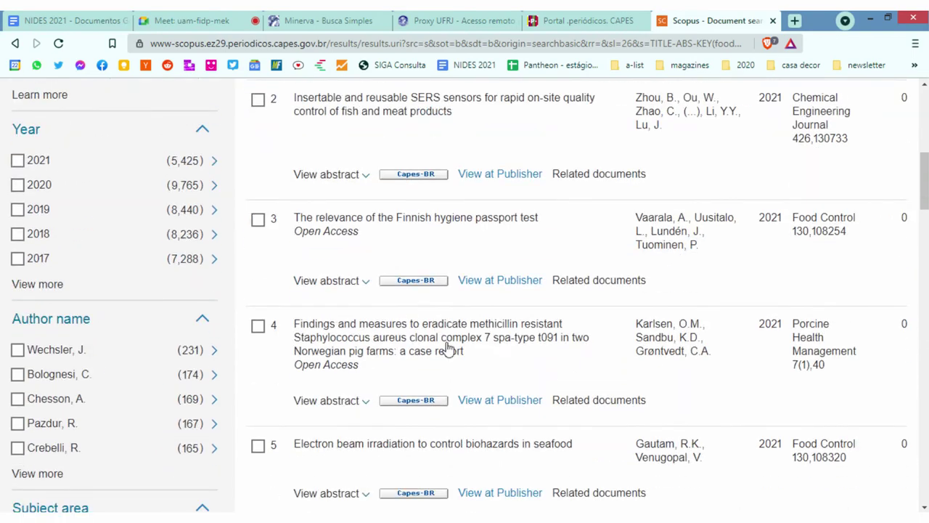
pyautogui.scroll(2, 404, 346)
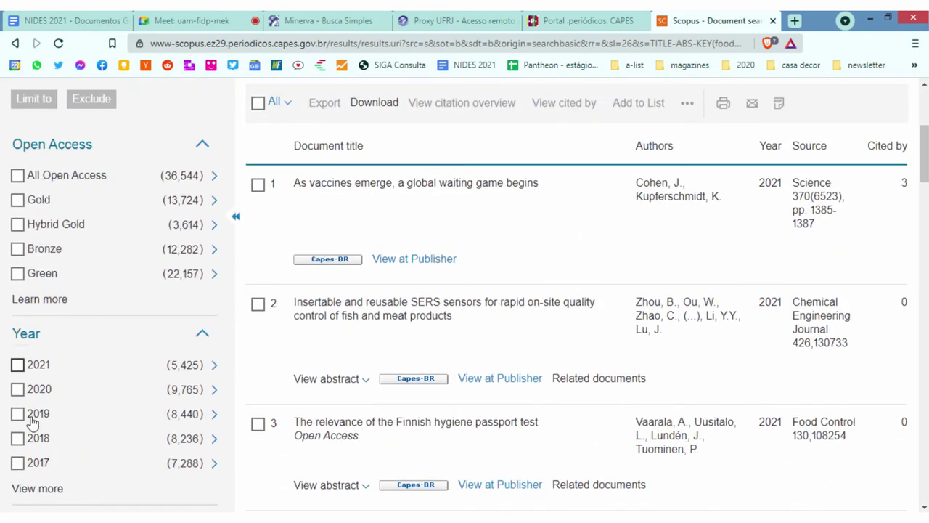
pyautogui.scroll(-2, 73, 136)
pyautogui.scroll(3, 461, 334)
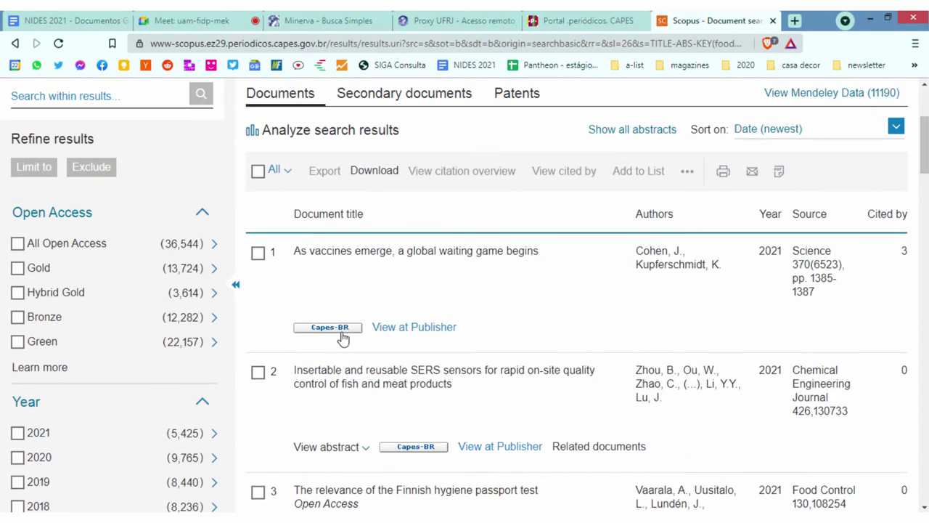
pyautogui.scroll(-7, 666, 308)
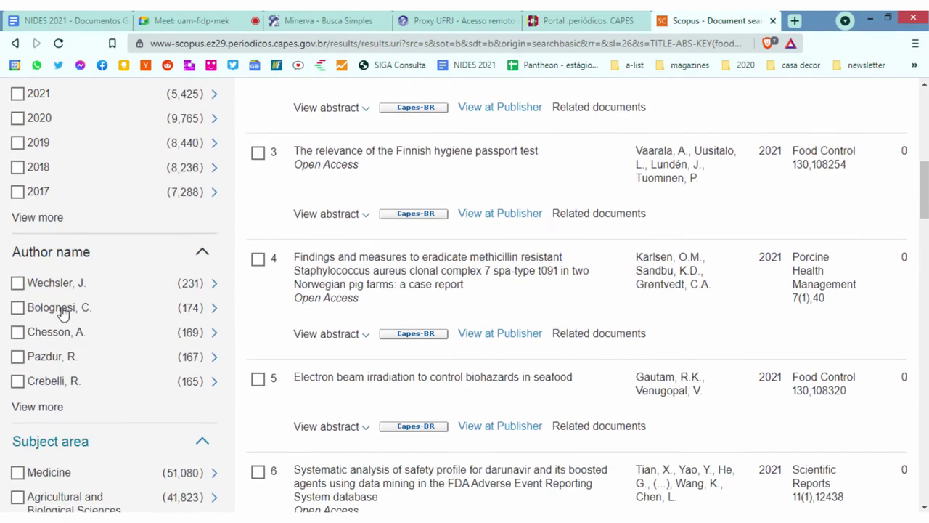
pyautogui.scroll(5, 513, 323)
pyautogui.scroll(5, 514, 324)
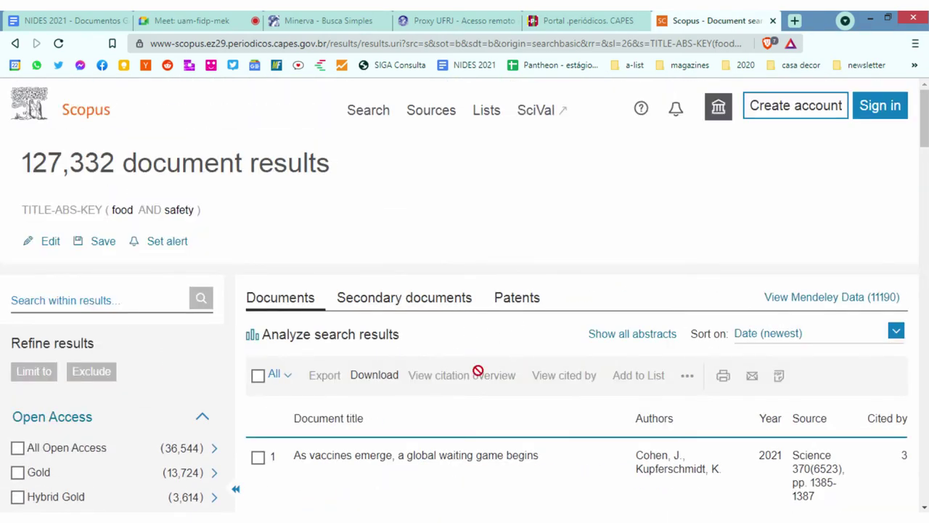
pyautogui.scroll(-1, 638, 368)
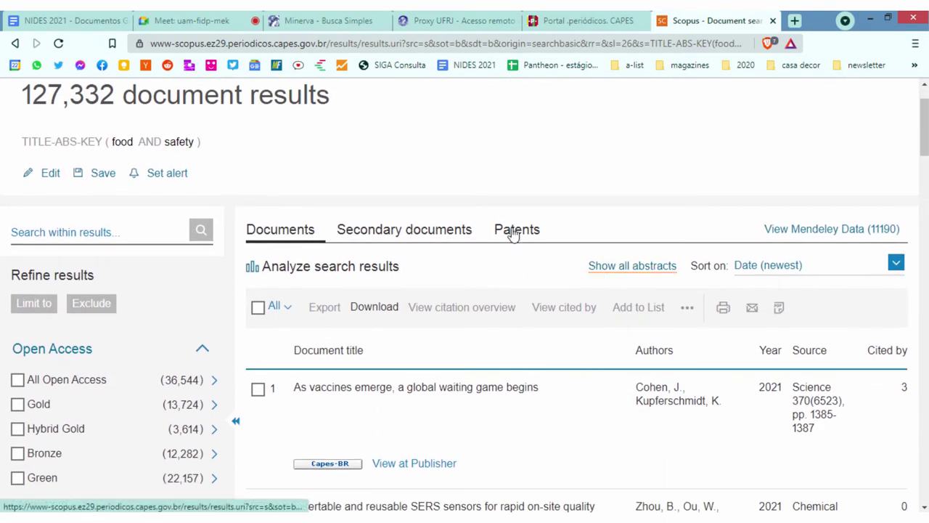
# Open the analysis of the food safety search results and examine the documents-by-year chart
pyautogui.scroll(1, 492, 336)
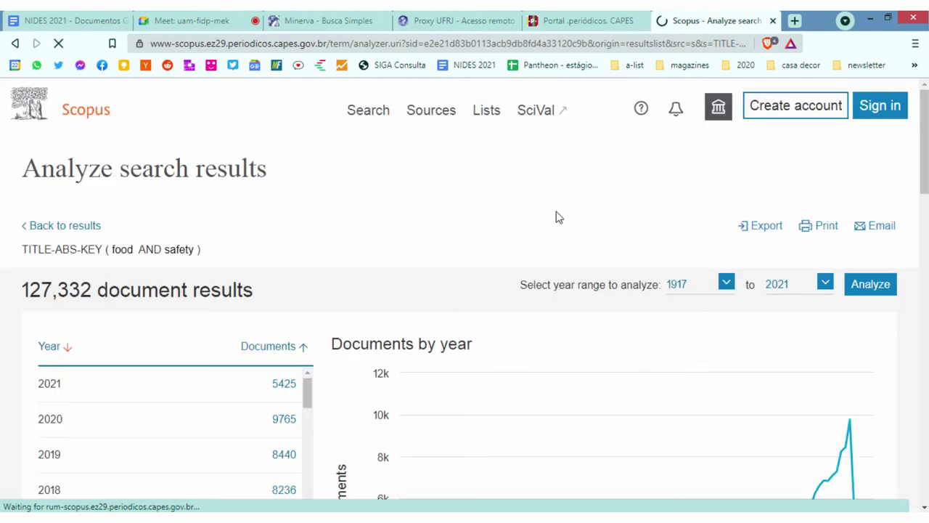
pyautogui.scroll(-2, 506, 354)
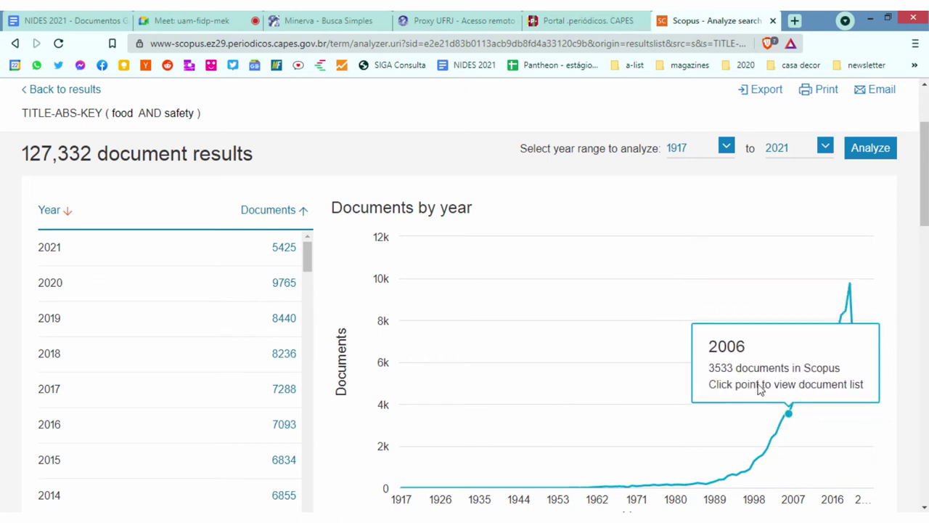
pyautogui.scroll(1, 363, 261)
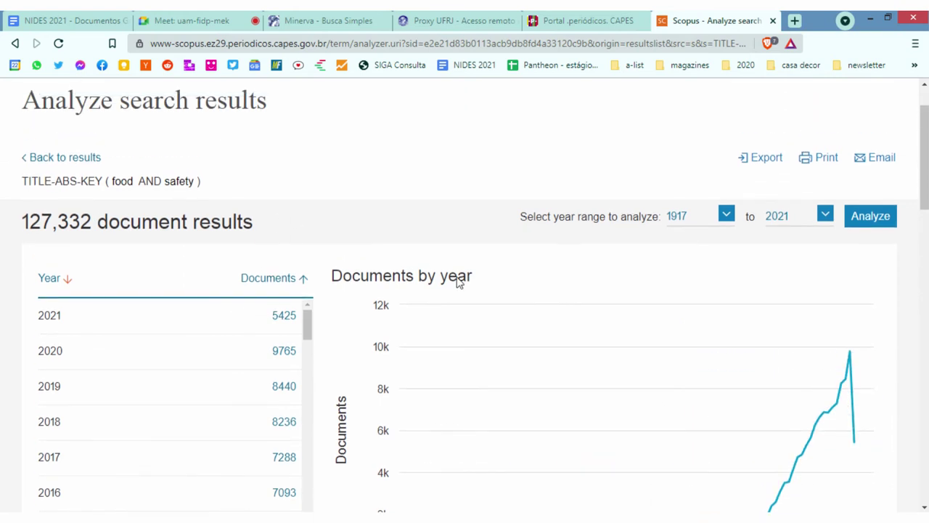
pyautogui.scroll(-2, 544, 279)
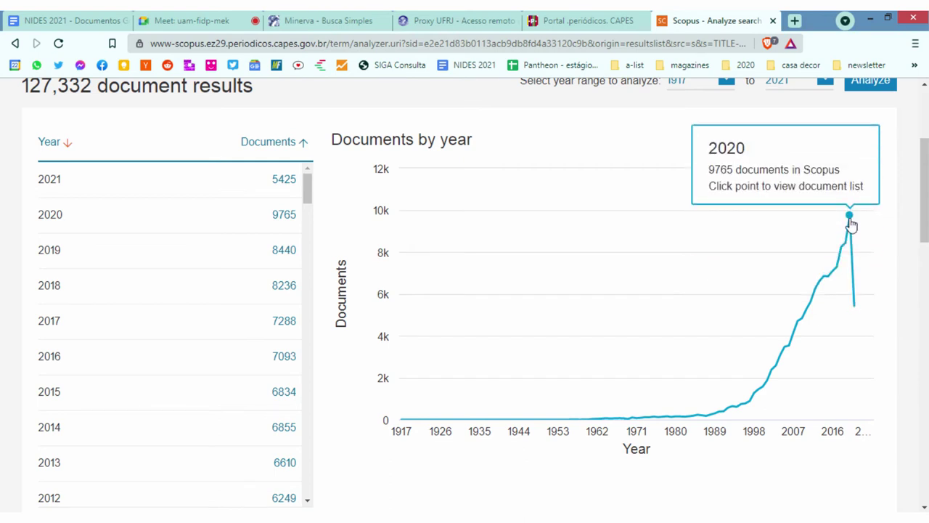
pyautogui.scroll(-3, 879, 313)
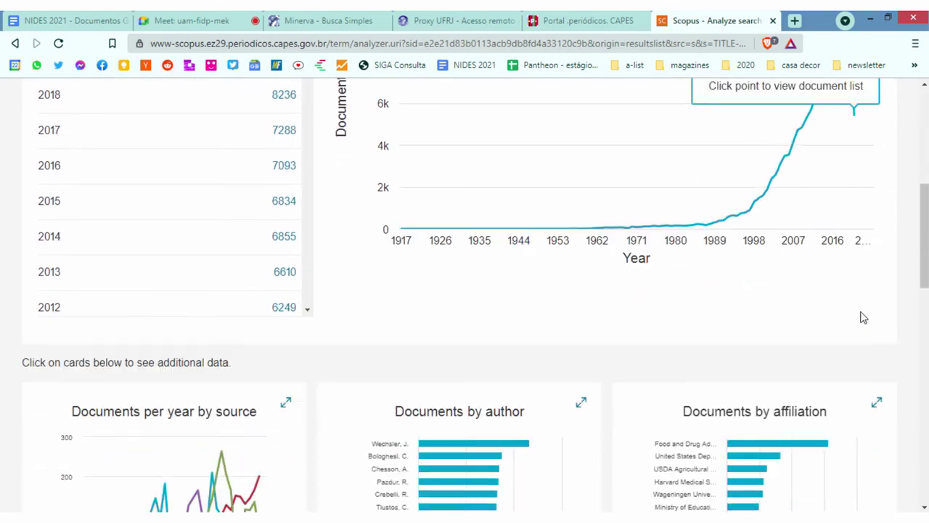
# Examine the additional analysis cards on sources, authors, affiliations, countries, document types, subject areas and funding sponsors
pyautogui.scroll(-5, 861, 317)
pyautogui.scroll(2, 508, 323)
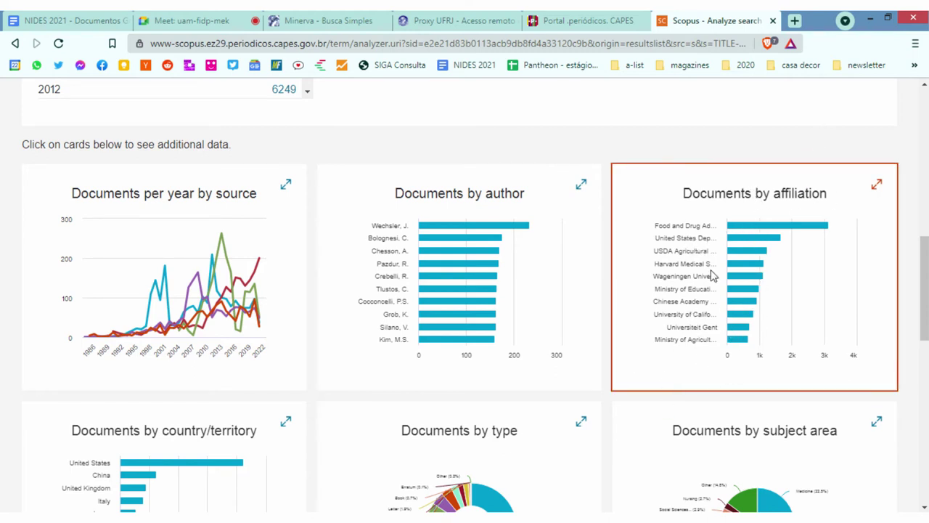
pyautogui.scroll(-3, 442, 214)
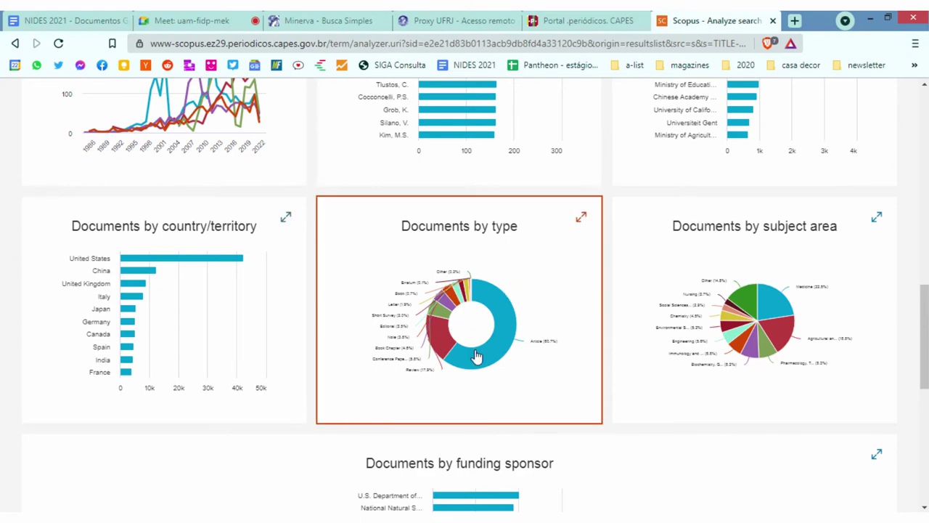
pyautogui.scroll(-4, 746, 313)
pyautogui.scroll(15, 407, 348)
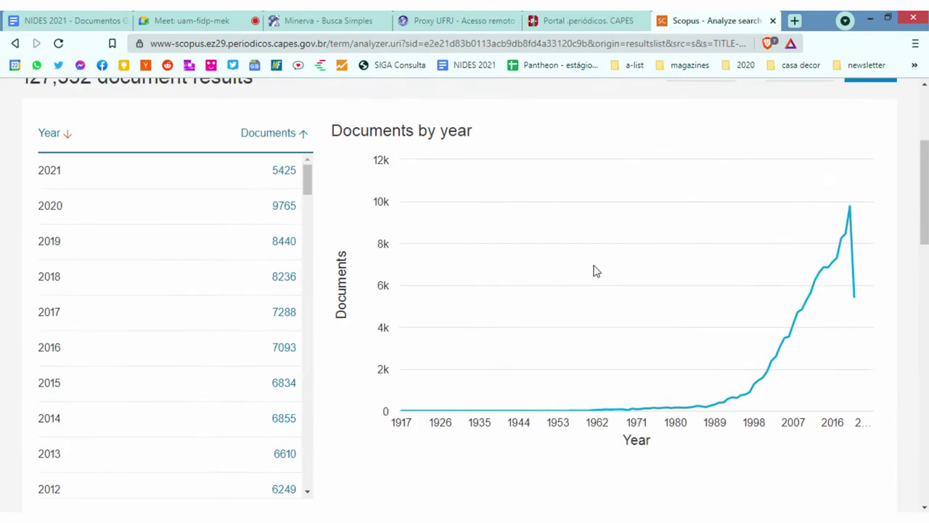
pyautogui.scroll(-14, 384, 265)
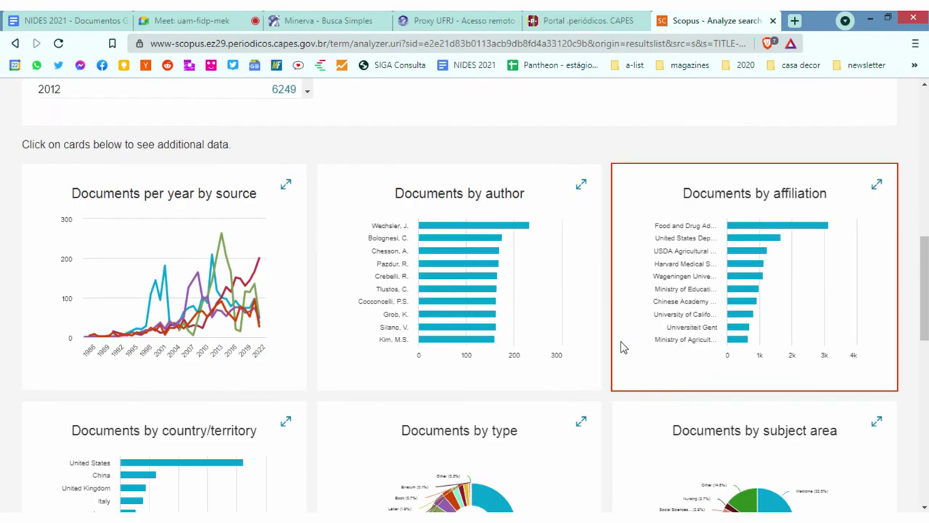
pyautogui.scroll(7, 610, 381)
pyautogui.scroll(3, 581, 399)
pyautogui.scroll(-5, 549, 375)
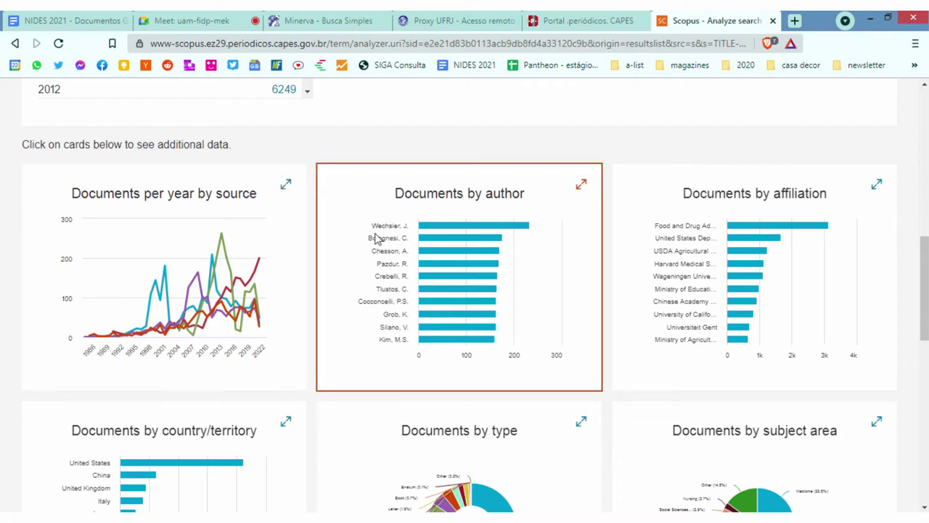
# Open the documents-by-author analysis and look through the list of food safety documents by the top-ranked author
pyautogui.click(468, 263)
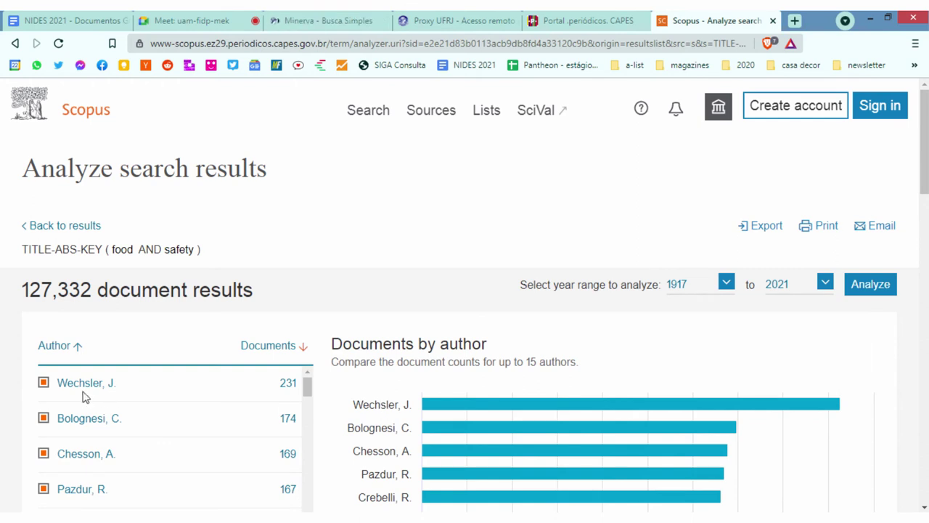
pyautogui.moveTo(23, 289); pyautogui.dragTo(88, 291)
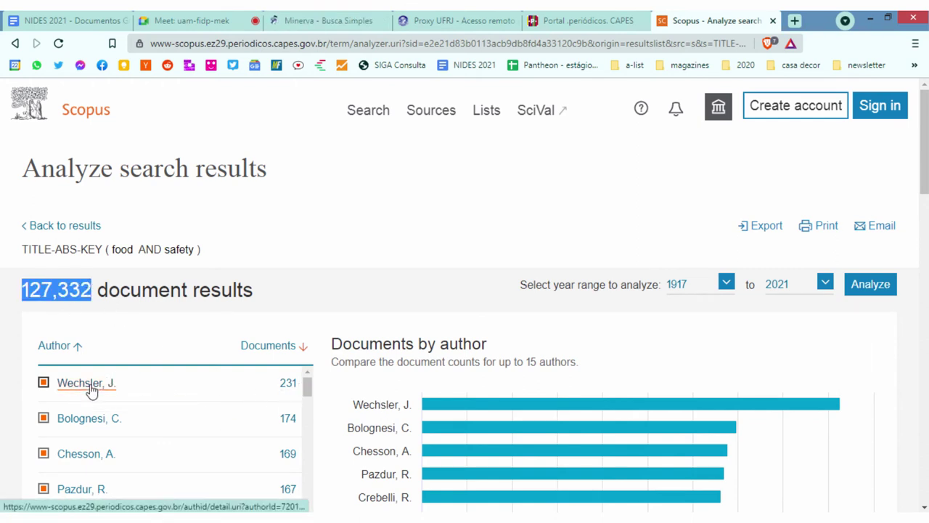
pyautogui.click(287, 388)
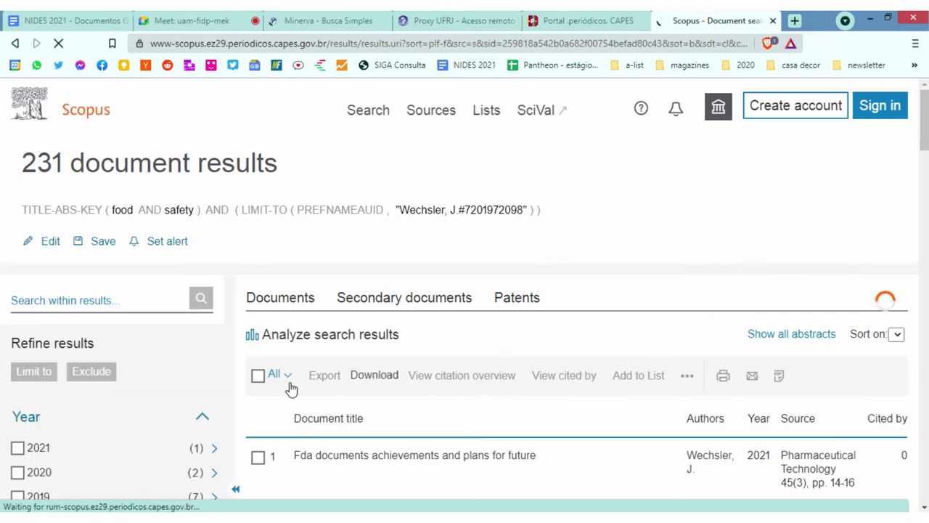
pyautogui.scroll(-4, 411, 369)
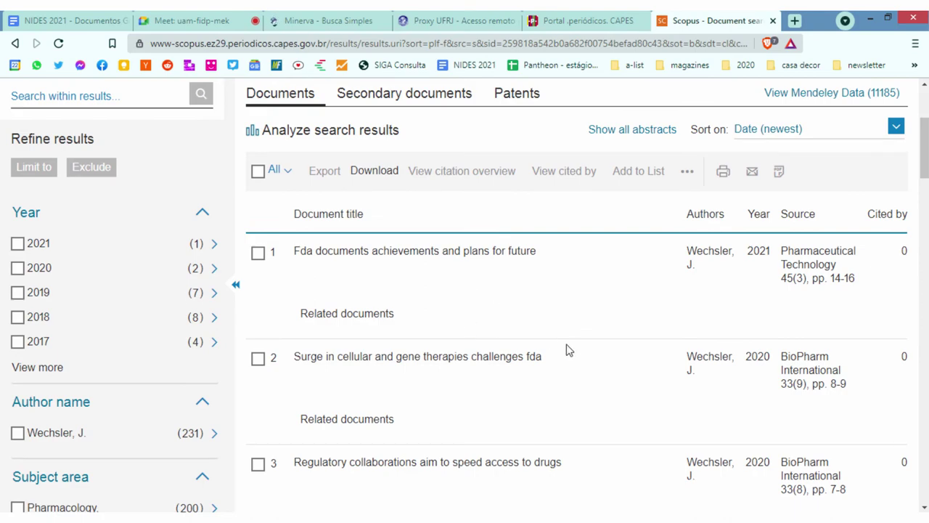
pyautogui.scroll(-7, 569, 349)
pyautogui.scroll(2, 498, 328)
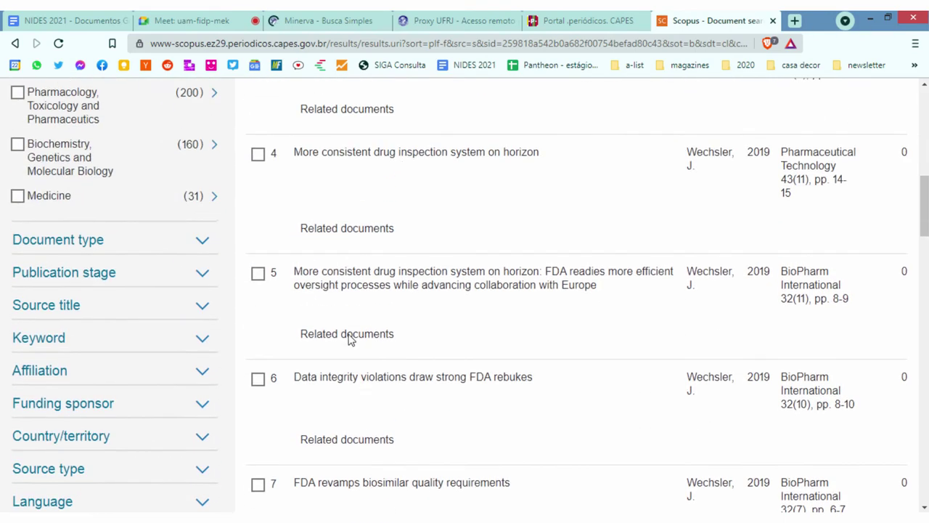
pyautogui.scroll(9, 352, 337)
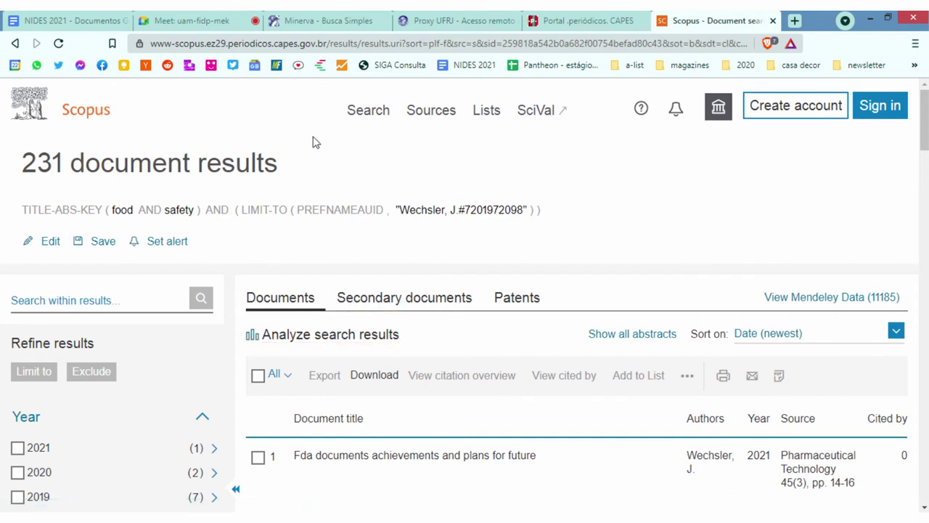
# Return to the Scopus document search form and check the current query and the search history below it
pyautogui.click(366, 113)
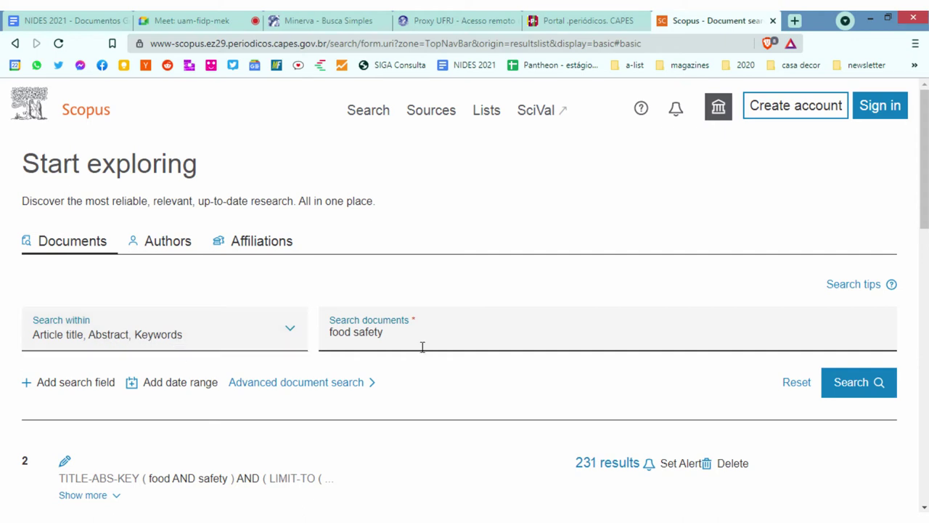
pyautogui.tripleClick(364, 332)
pyautogui.scroll(-1, 518, 331)
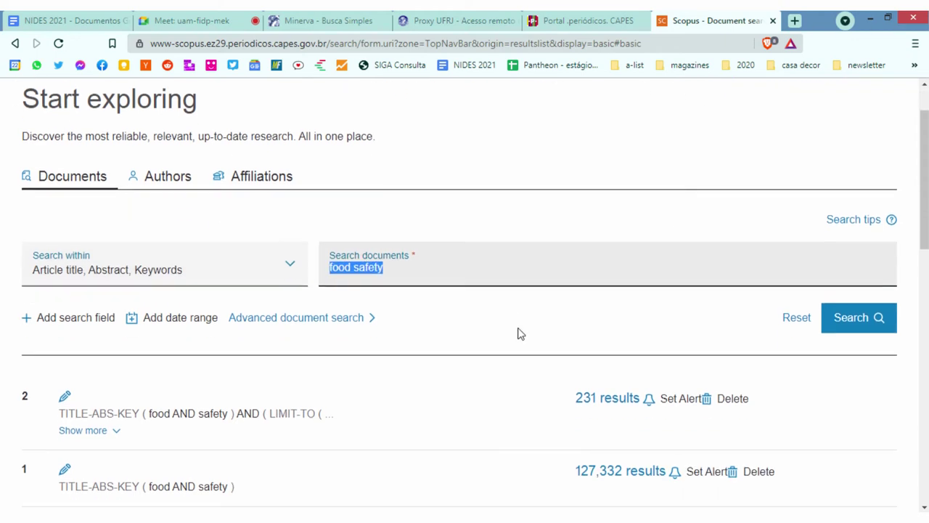
pyautogui.scroll(1, 500, 348)
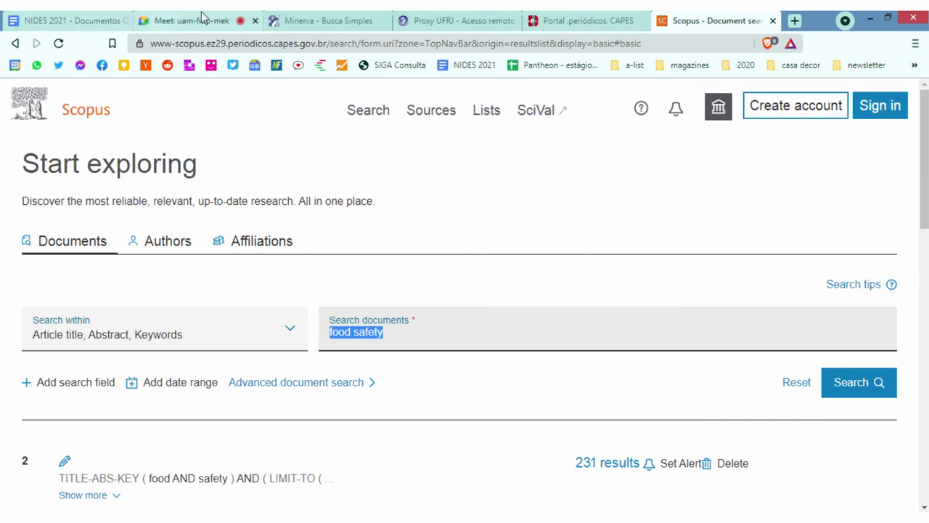
# Switch to the CAPES portal and start a new database title search for "web of science"
pyautogui.click(584, 21)
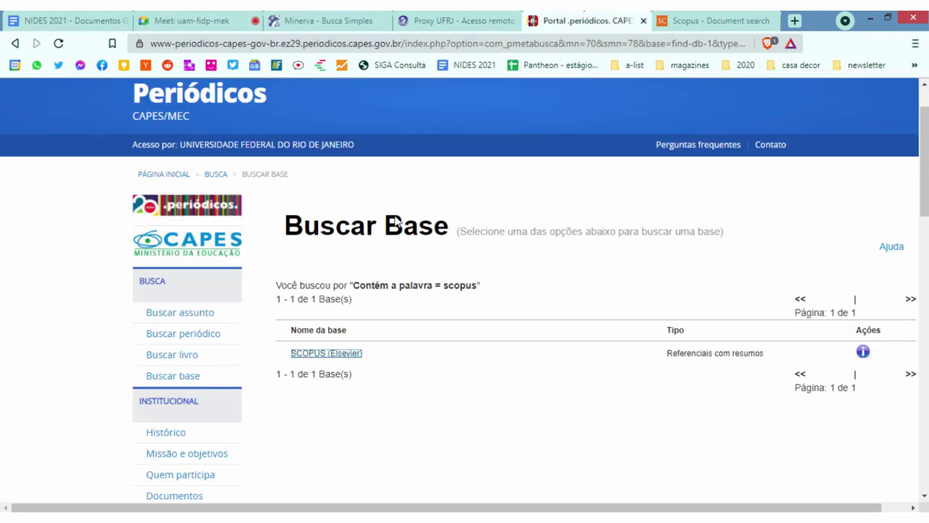
pyautogui.click(177, 375)
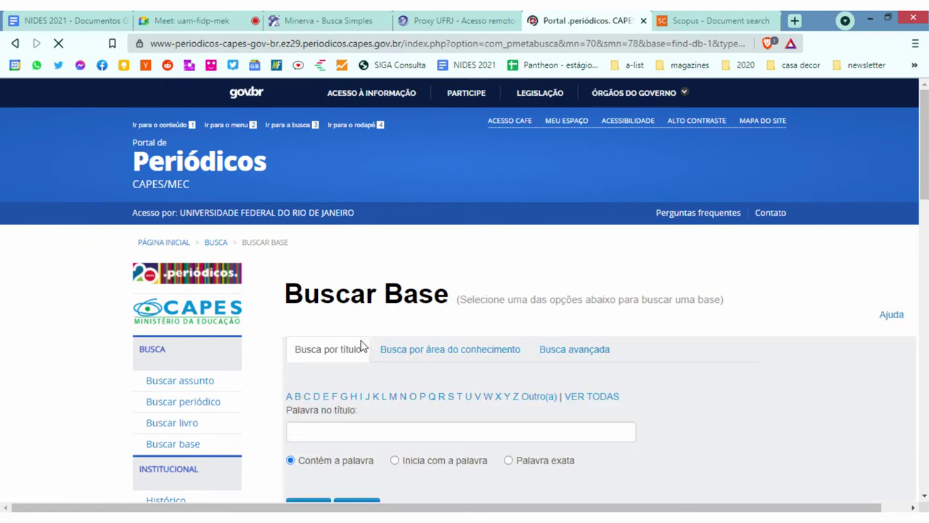
pyautogui.click(343, 427)
pyautogui.write('web of science')
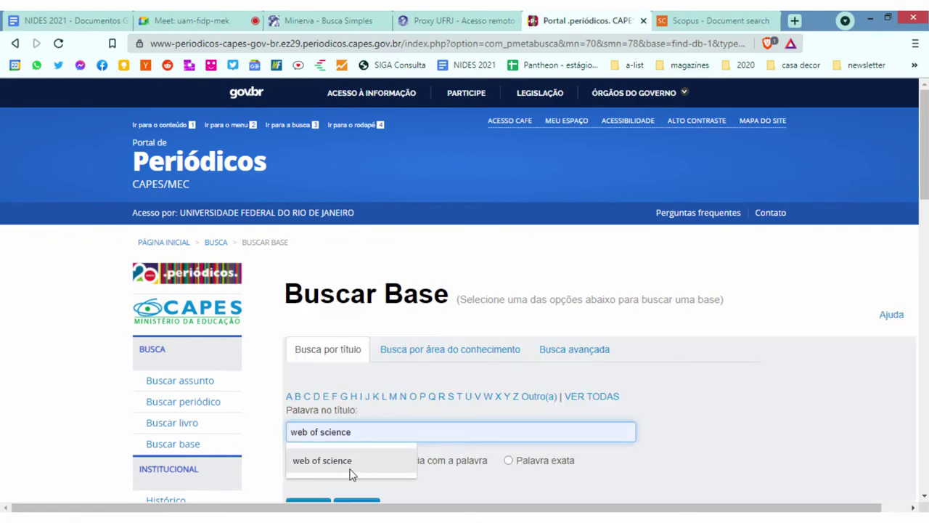
pyautogui.click(347, 468)
pyautogui.scroll(-1, 327, 443)
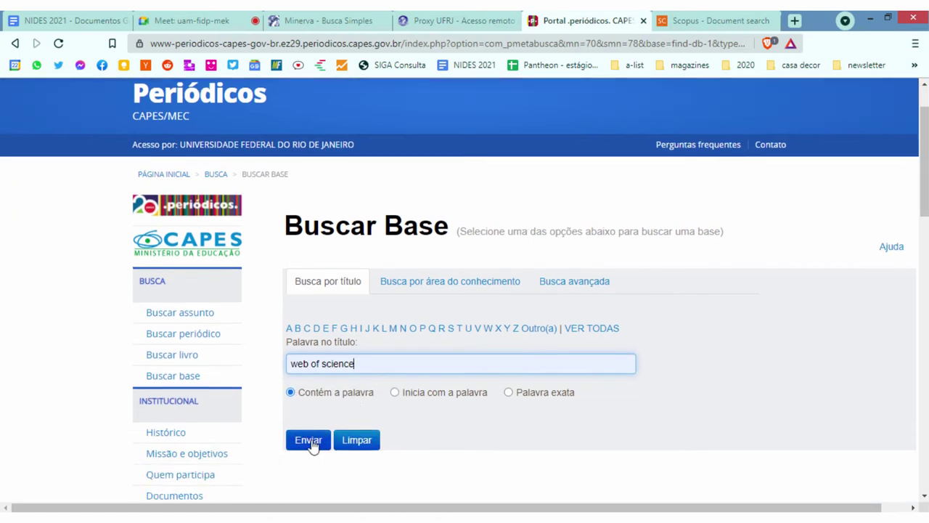
pyautogui.click(308, 441)
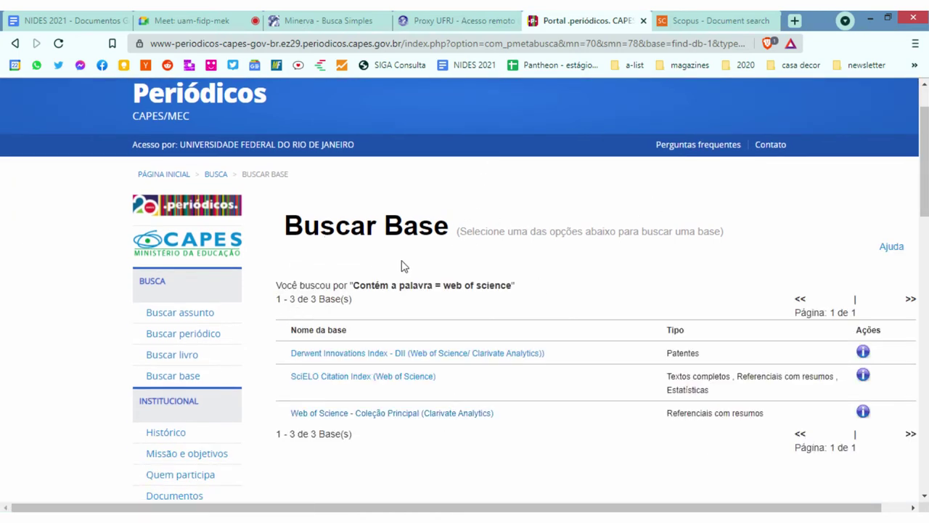
# Open Web of Science - Coleção Principal (Clarivate Analytics) and close the Scopus page
pyautogui.click(425, 413)
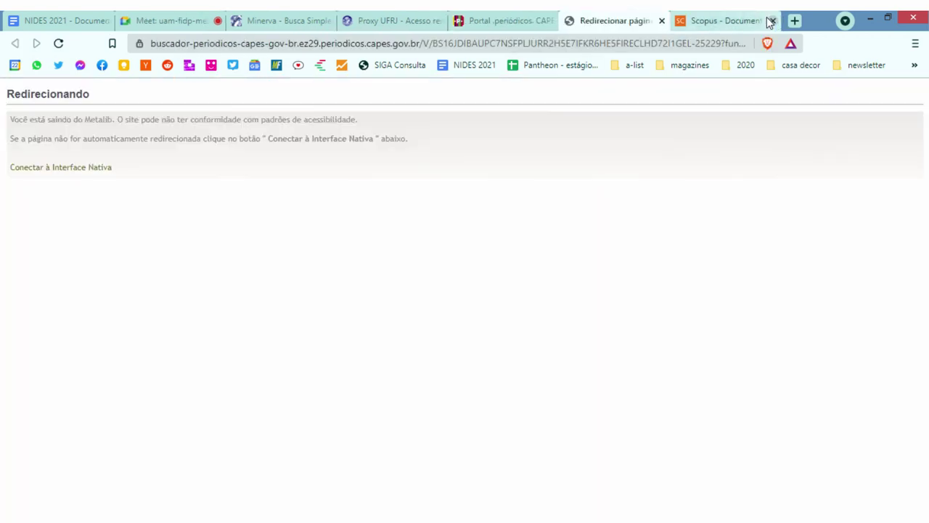
pyautogui.click(768, 21)
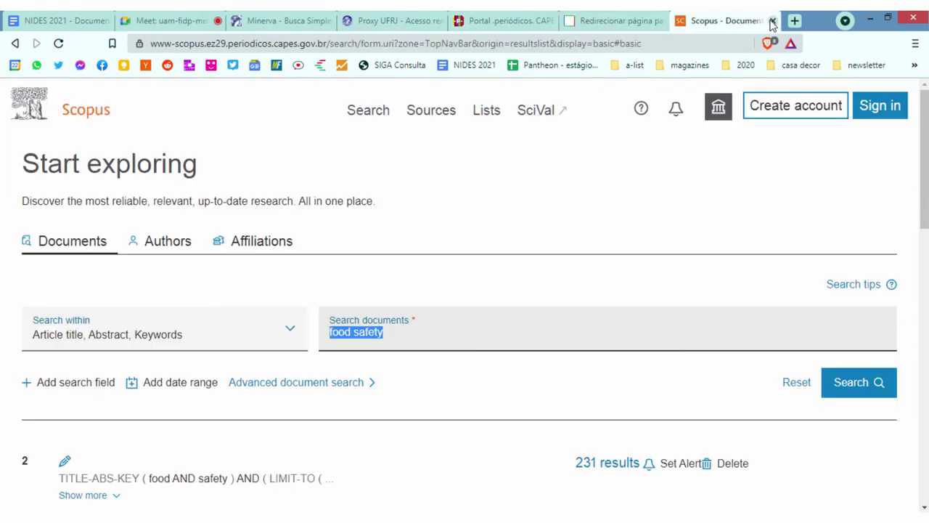
pyautogui.click(771, 21)
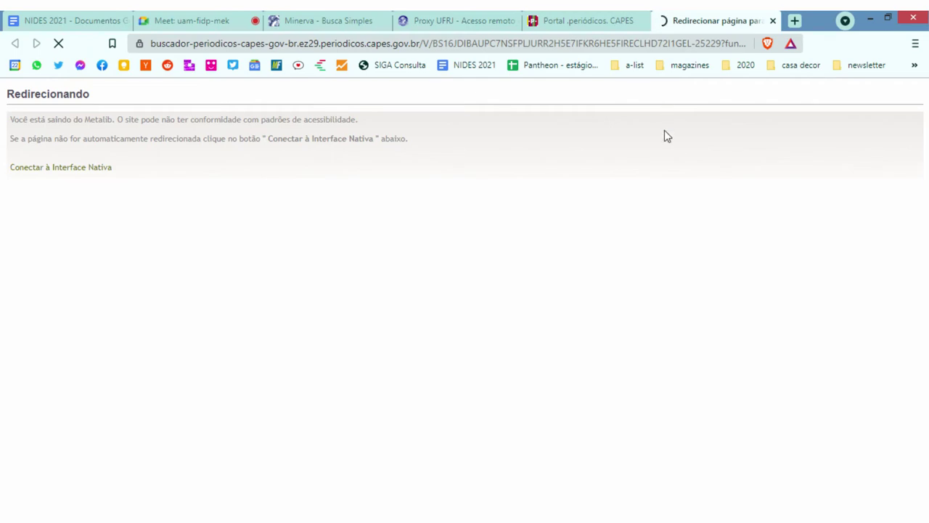
pyautogui.scroll(-2, 581, 298)
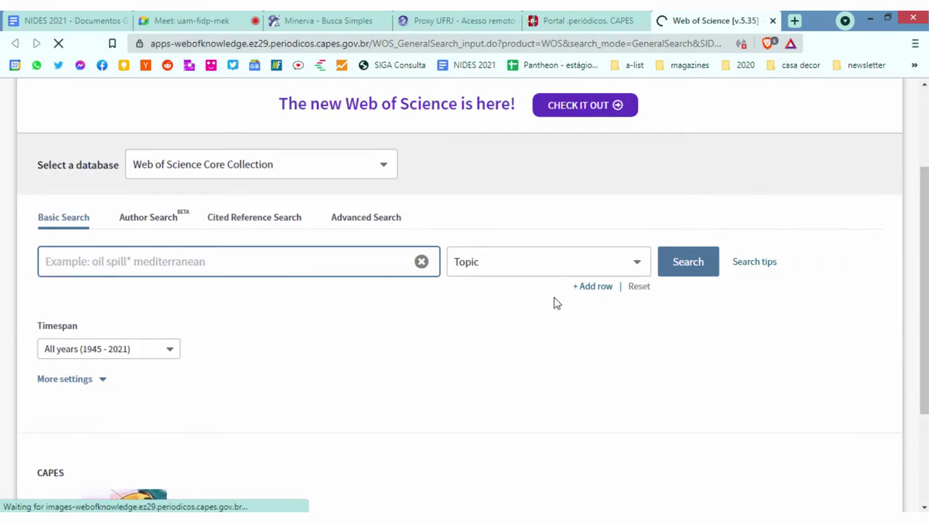
pyautogui.scroll(2, 555, 303)
# Search the Web of Science Core Collection by topic for "blockchain solidarity economy" and look over the listed articles
pyautogui.click(109, 398)
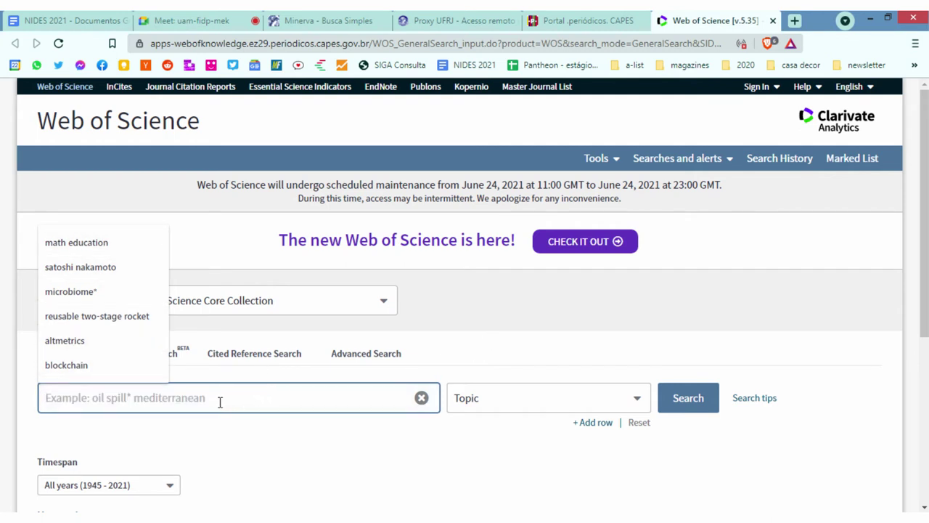
pyautogui.write('blockchain')
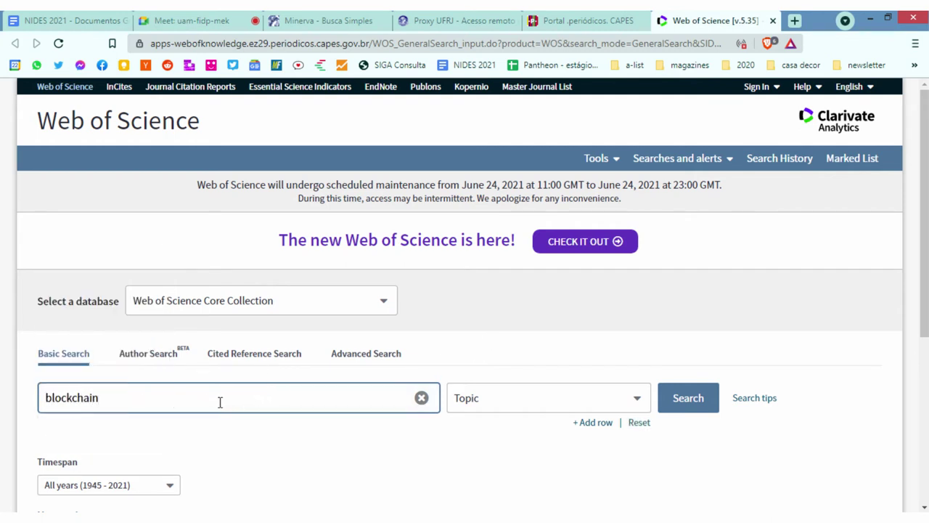
pyautogui.scroll(-1, 357, 357)
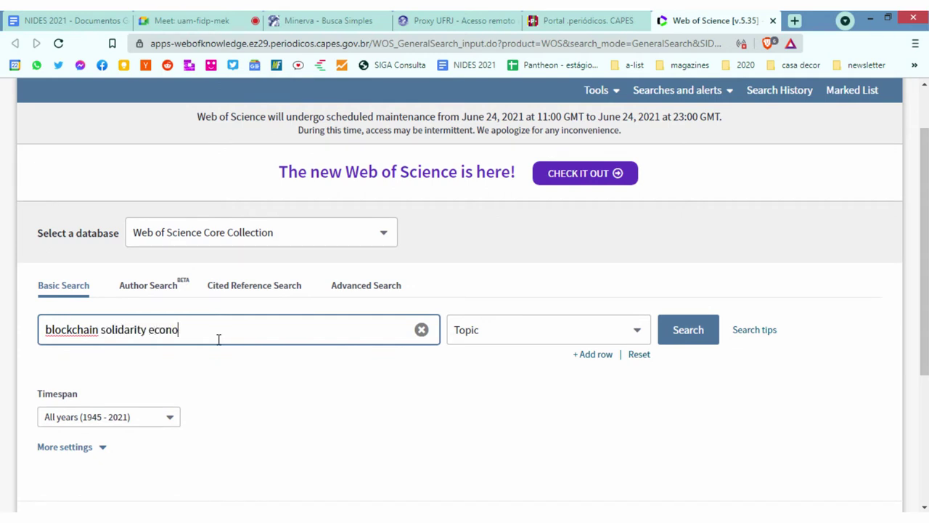
pyautogui.click(686, 331)
pyautogui.scroll(-2, 580, 312)
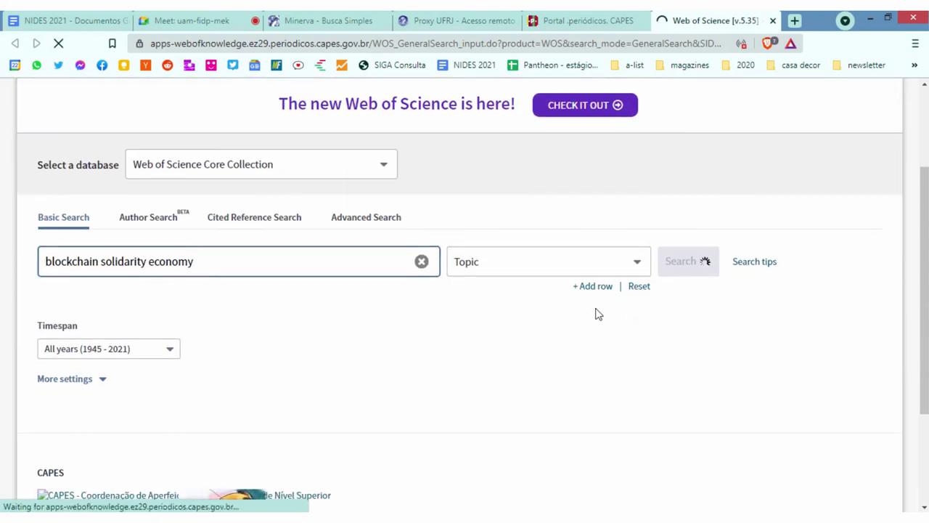
pyautogui.scroll(2, 281, 289)
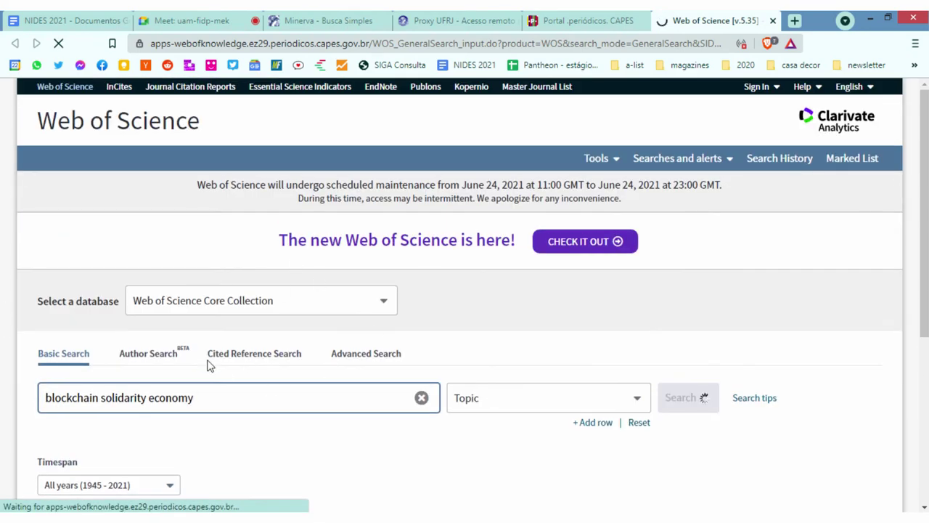
pyautogui.scroll(-2, 300, 338)
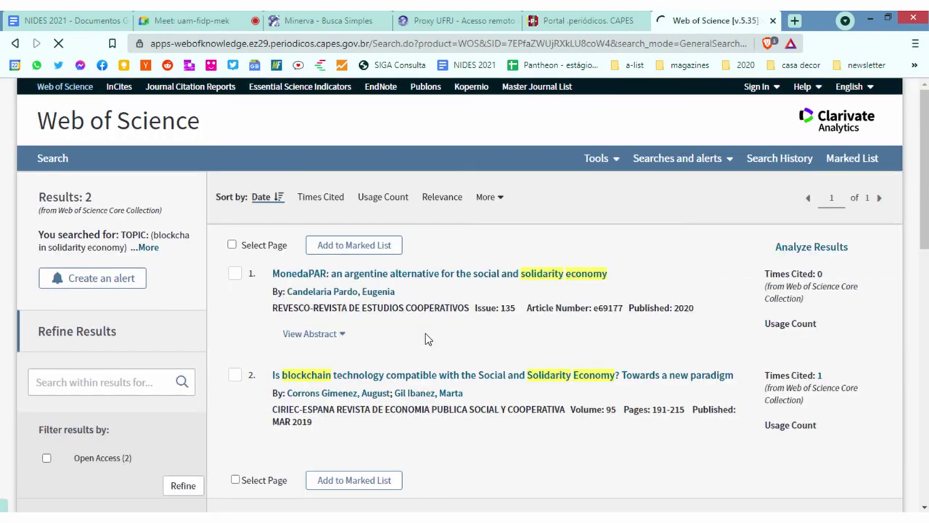
pyautogui.scroll(-3, 486, 265)
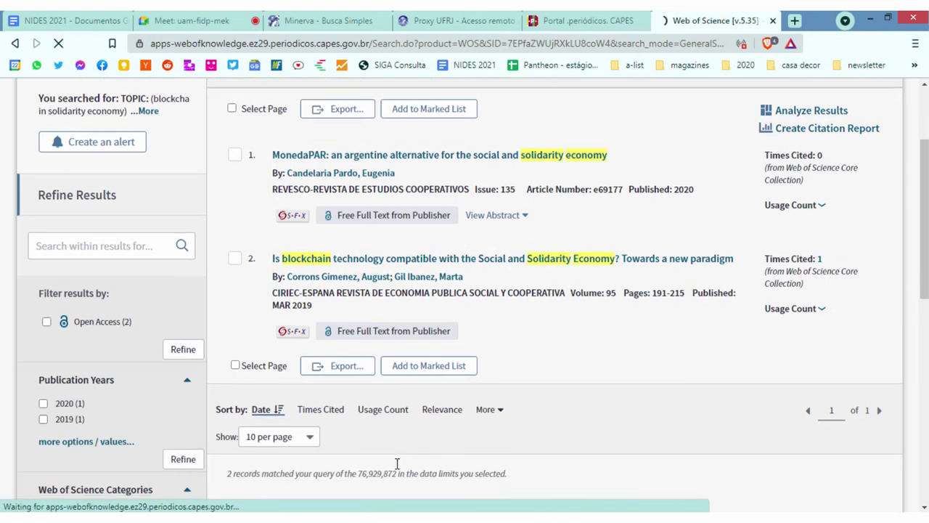
# Return to the Web of Science search form and search the Core Collection by topic for "blockchain" alone
pyautogui.scroll(3, 330, 434)
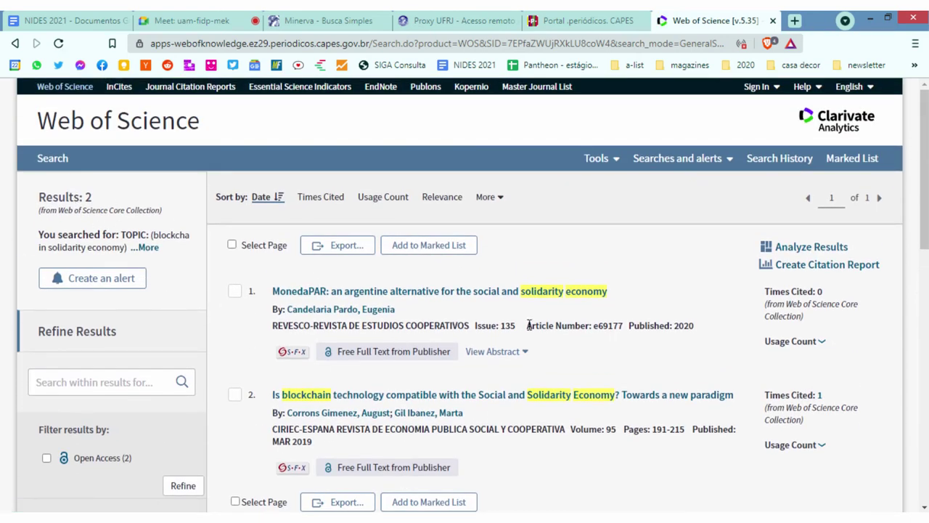
pyautogui.scroll(-1, 552, 349)
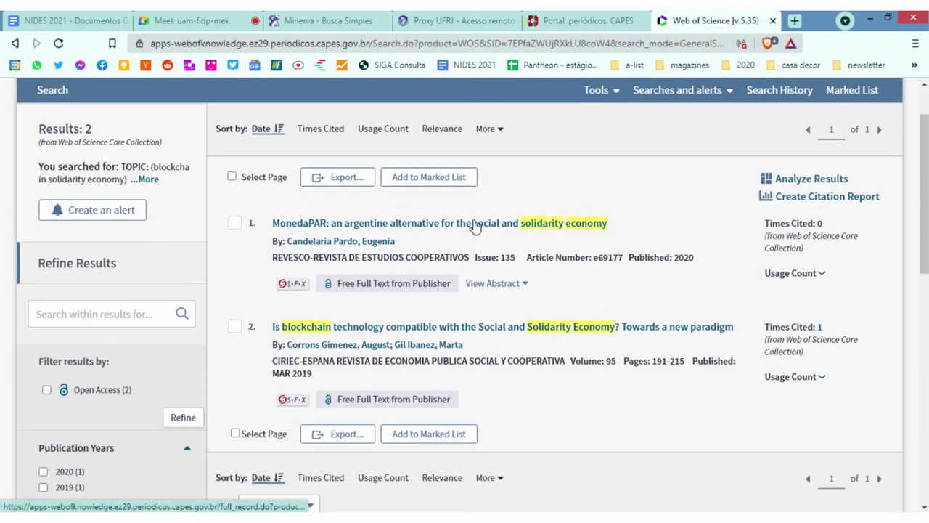
pyautogui.scroll(1, 508, 363)
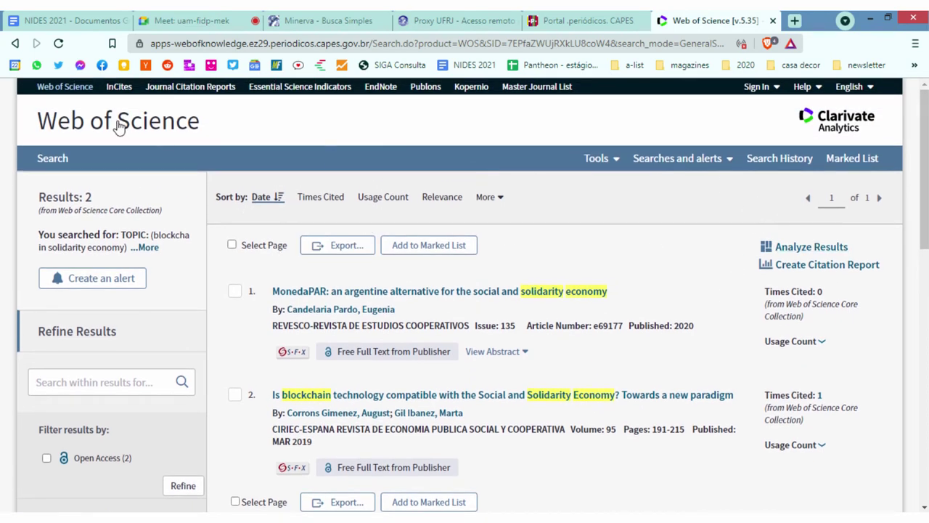
pyautogui.scroll(-2, 107, 251)
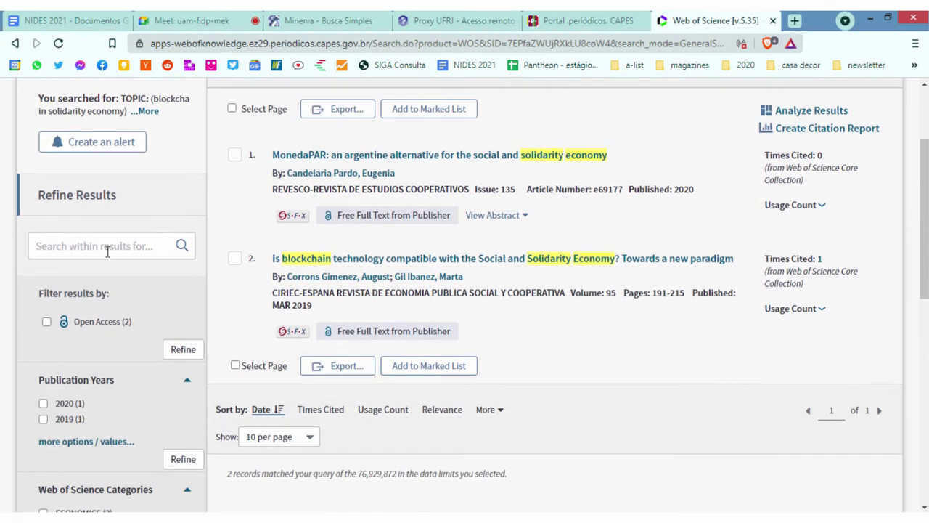
pyautogui.scroll(2, 566, 270)
pyautogui.click(116, 120)
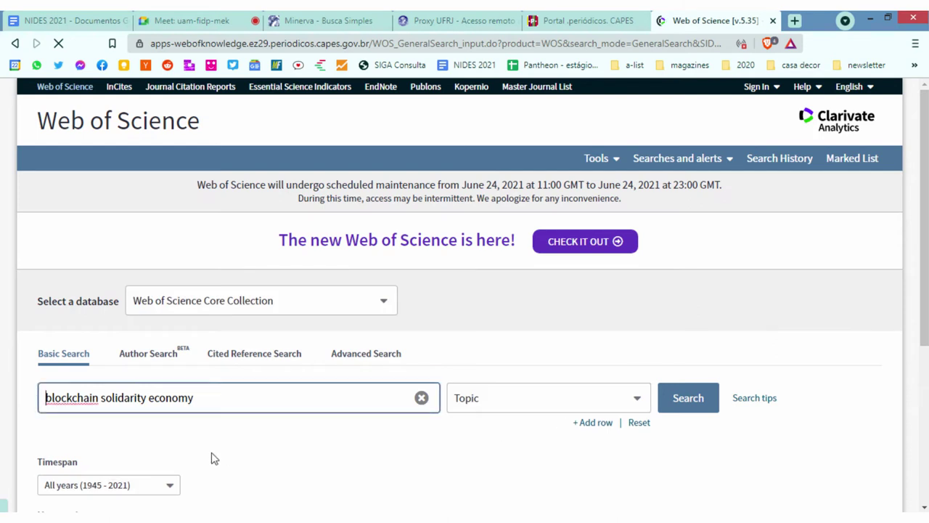
pyautogui.moveTo(104, 397); pyautogui.dragTo(231, 392)
pyautogui.press('BackSpace')
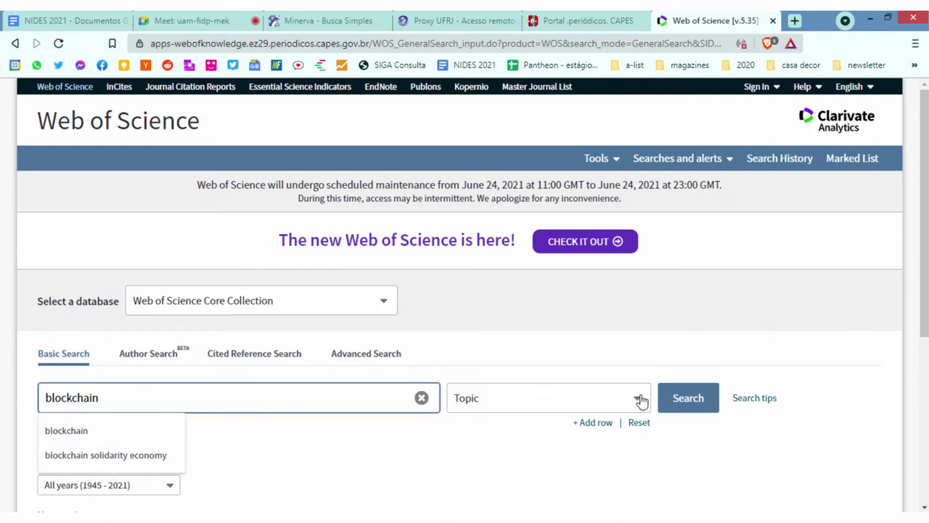
pyautogui.click(687, 397)
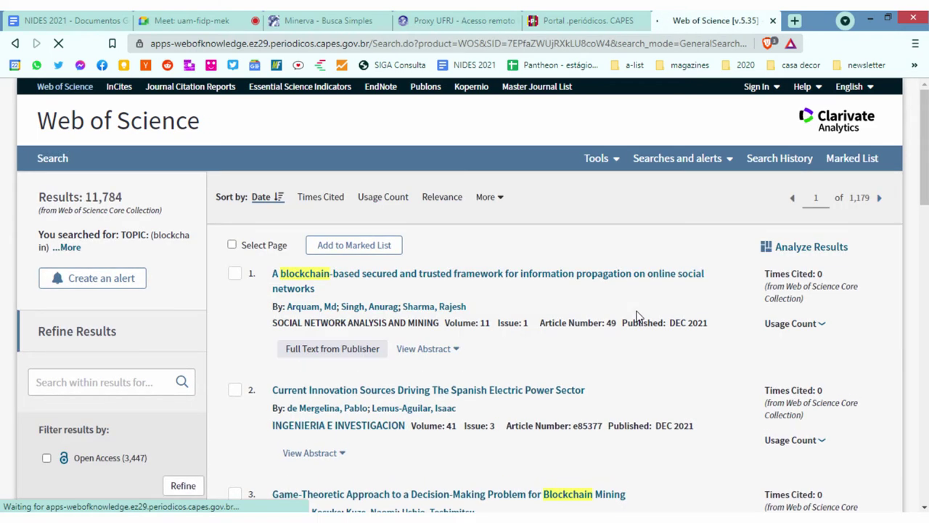
# Check the total number of results for the blockchain search and look through the listed articles and refinement filters
pyautogui.moveTo(86, 206); pyautogui.dragTo(125, 200)
pyautogui.scroll(-3, 500, 425)
pyautogui.scroll(2, 8, 290)
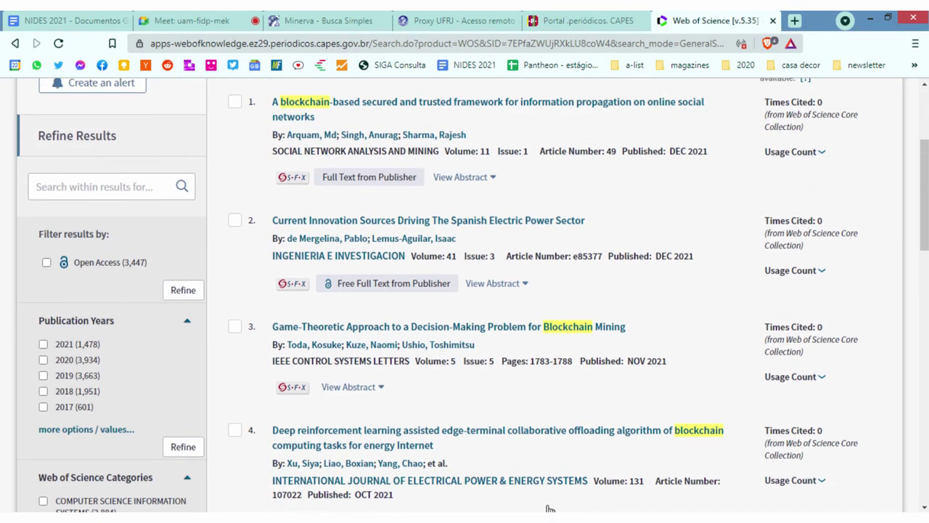
pyautogui.scroll(-5, 21, 184)
pyautogui.scroll(-3, 414, 222)
pyautogui.scroll(9, 616, 284)
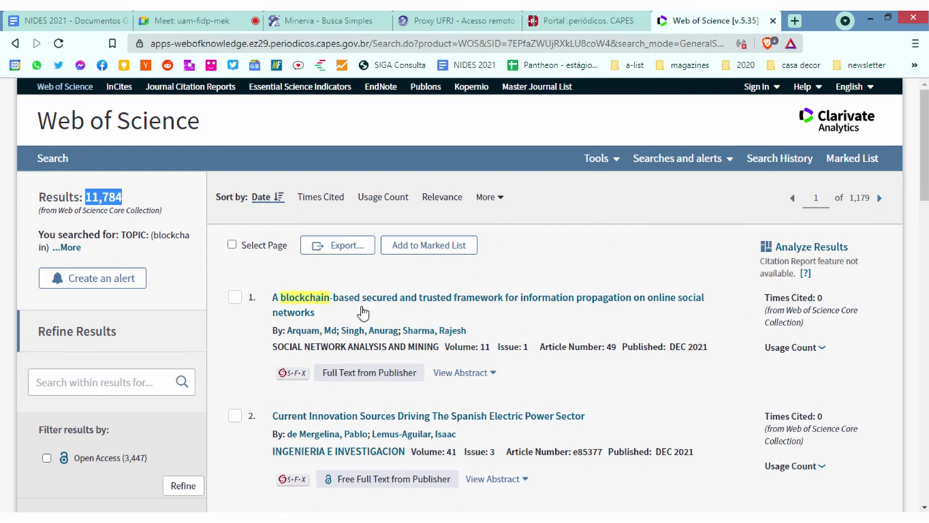
# Open the analysis of the blockchain results and examine the treemap of Web of Science categories and the other analysis fields
pyautogui.click(813, 248)
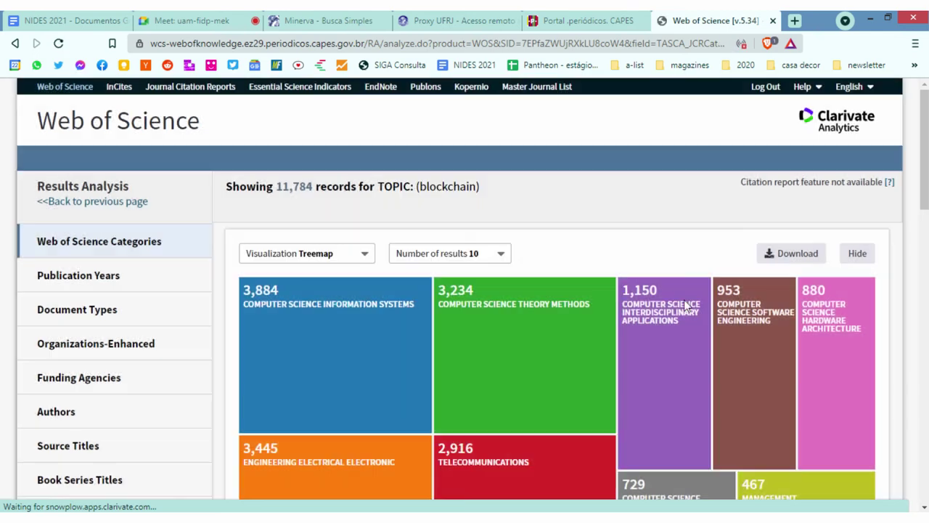
pyautogui.scroll(-1, 885, 297)
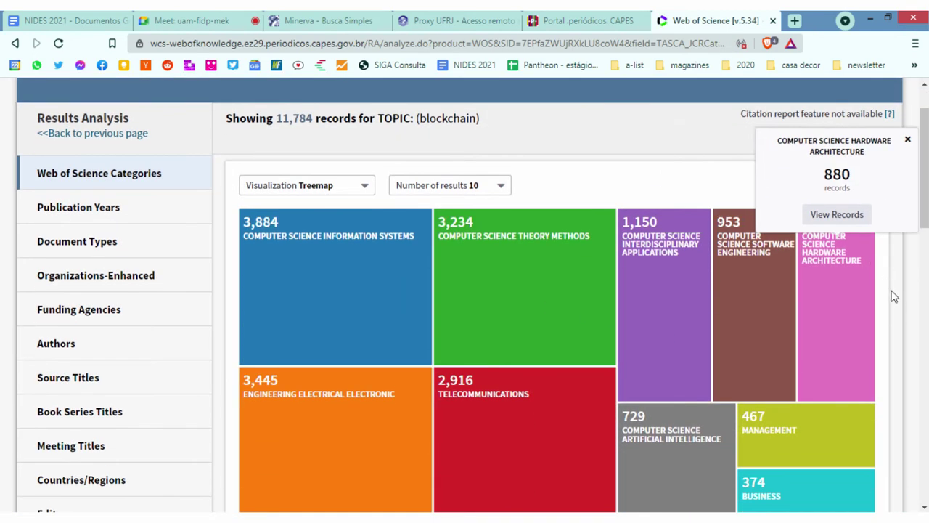
pyautogui.scroll(-1, 892, 296)
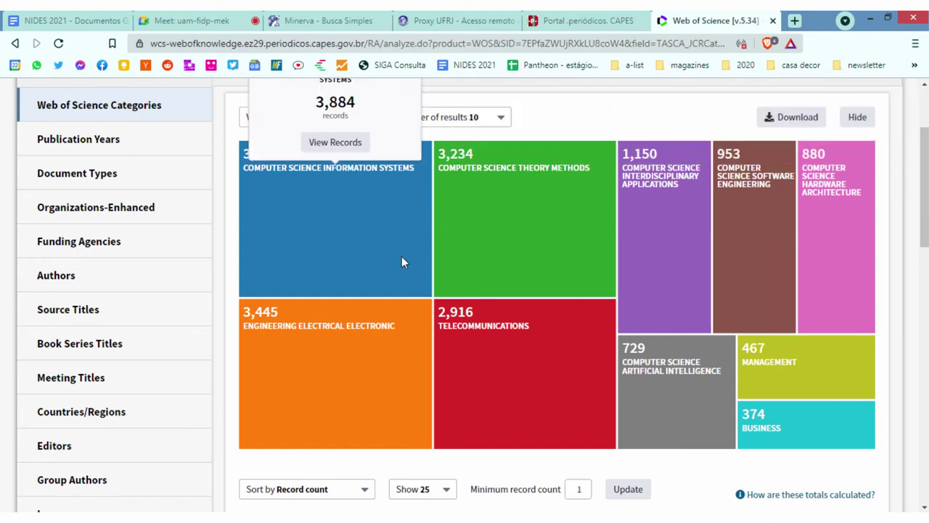
pyautogui.scroll(1, 894, 263)
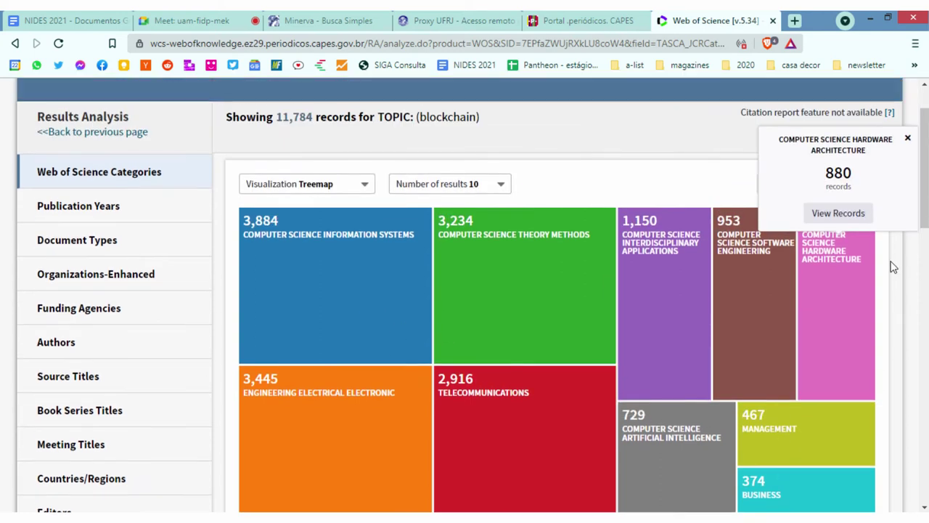
pyautogui.scroll(-1, 886, 256)
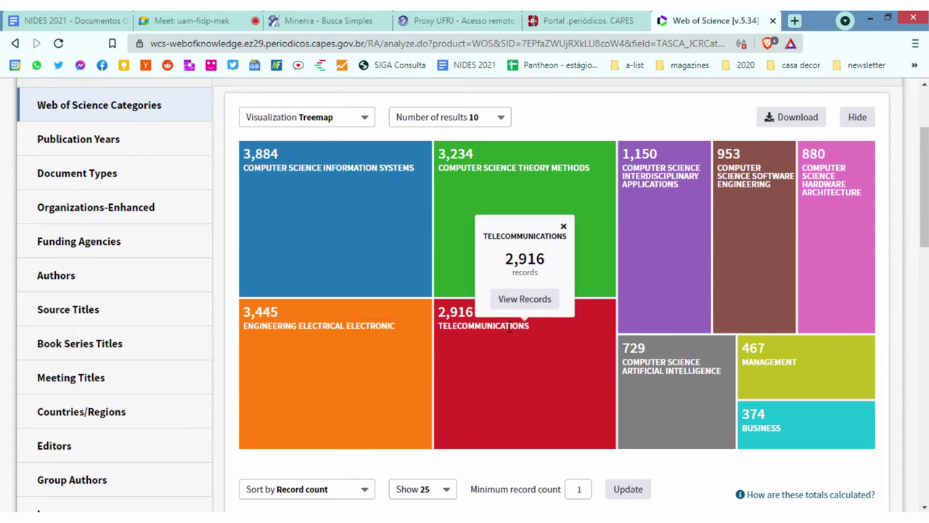
pyautogui.scroll(1, 745, 347)
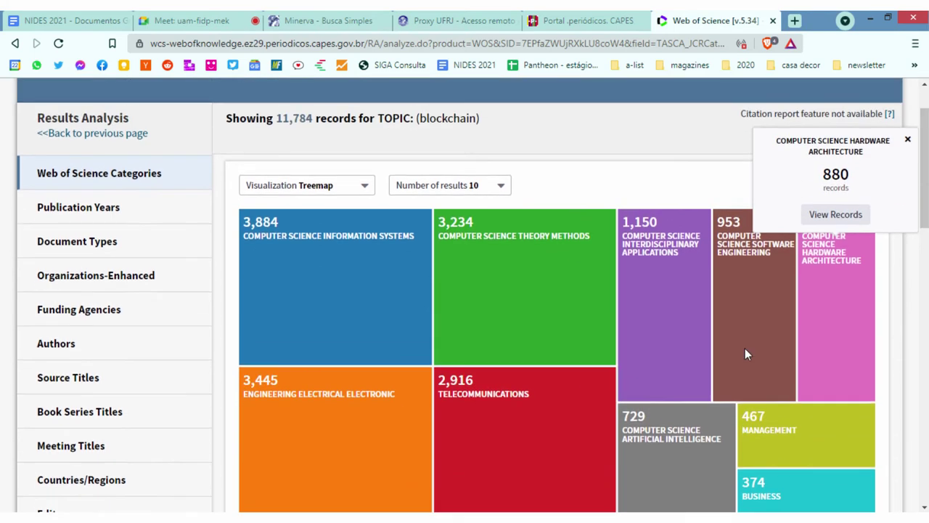
pyautogui.scroll(-2, 594, 256)
pyautogui.scroll(2, 794, 272)
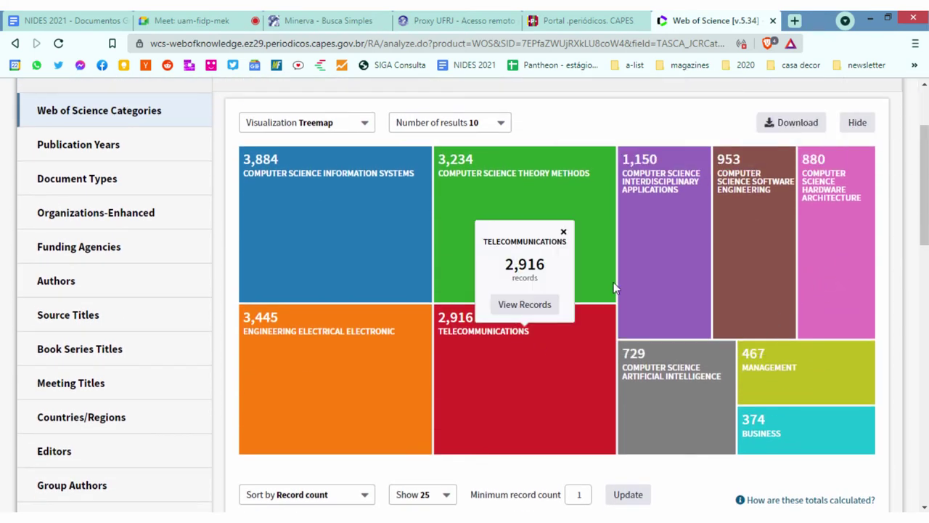
pyautogui.scroll(2, 729, 277)
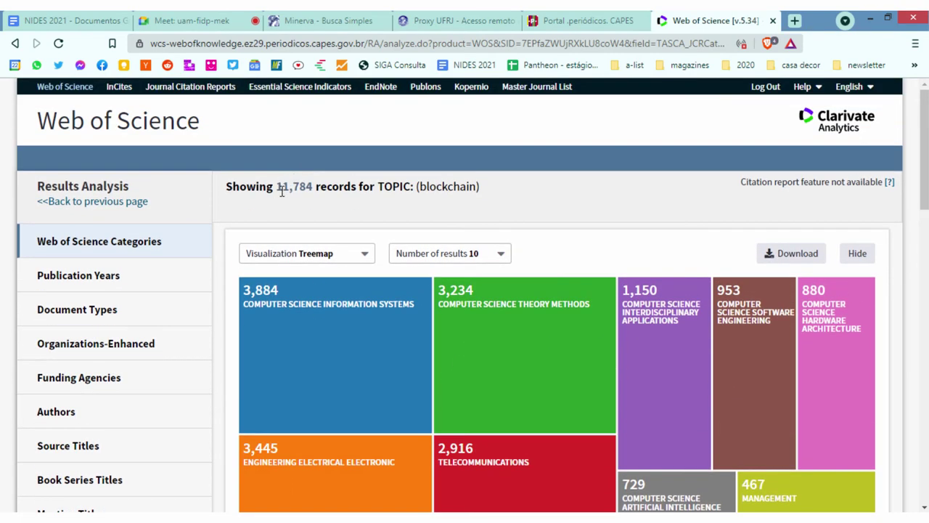
pyautogui.moveTo(277, 190); pyautogui.dragTo(312, 190)
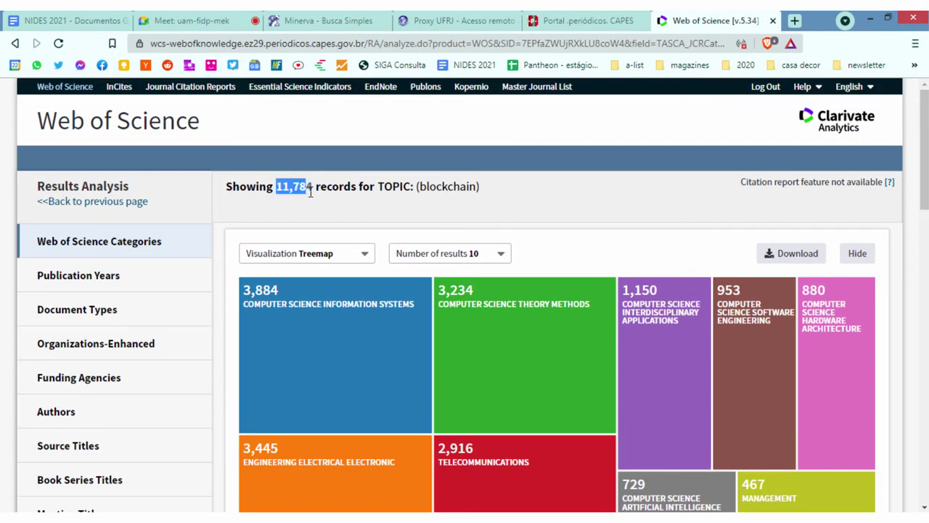
pyautogui.scroll(-5, 755, 270)
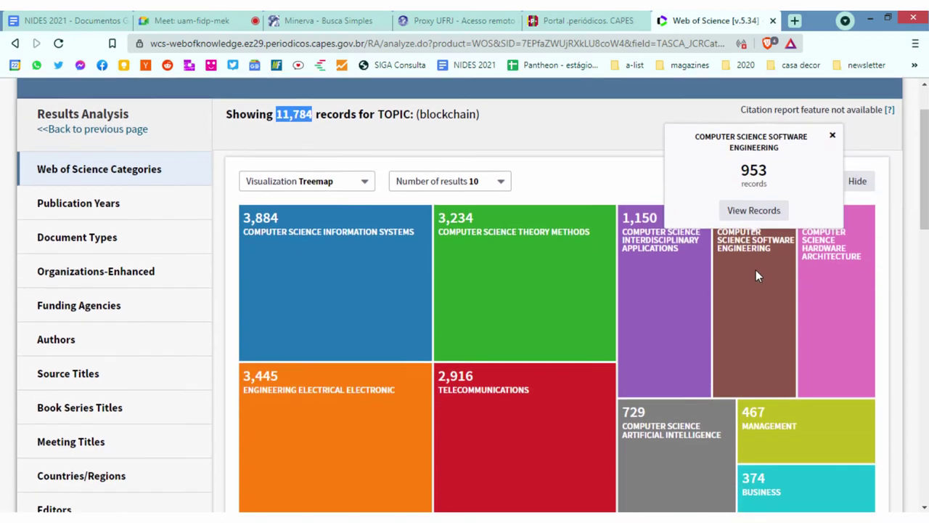
pyautogui.scroll(-2, 714, 274)
pyautogui.scroll(5, 479, 216)
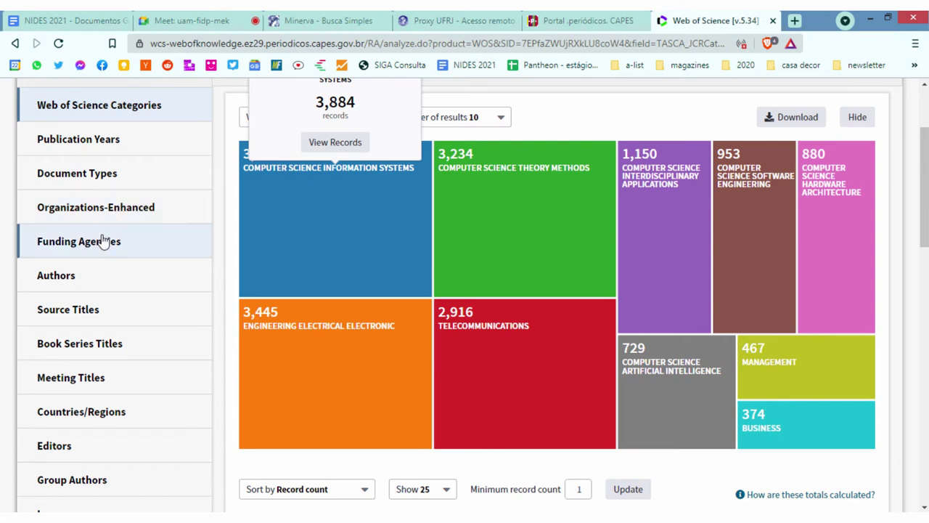
# Analyze the blockchain records by organization and examine the universities in the treemap
pyautogui.scroll(-3, 123, 327)
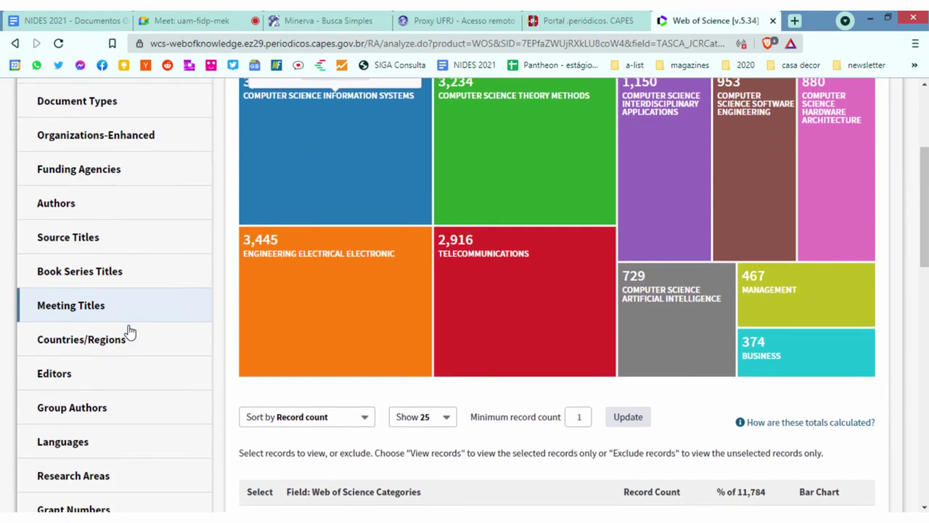
pyautogui.click(81, 422)
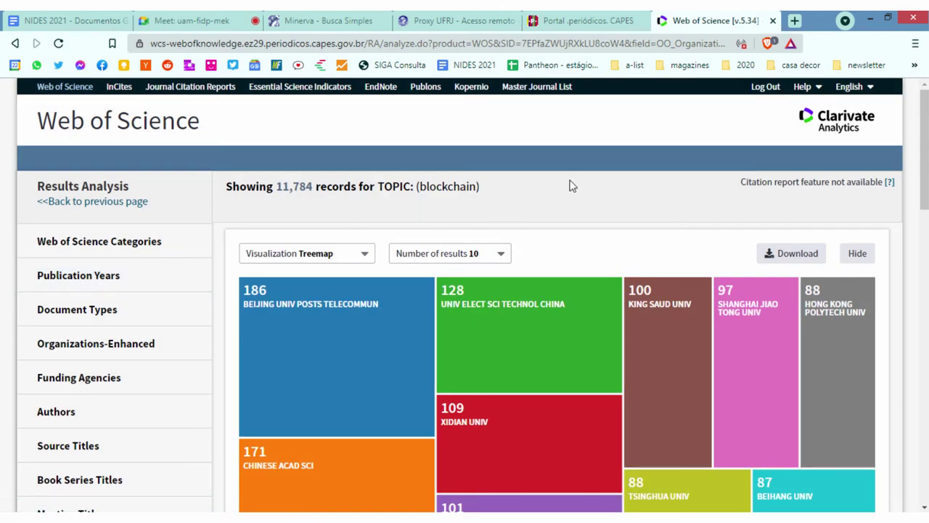
pyautogui.scroll(-1, 147, 376)
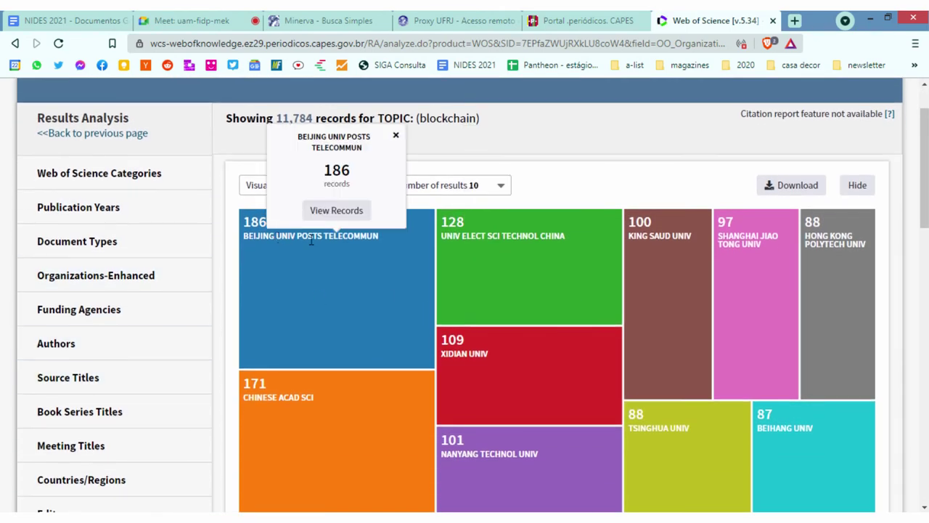
pyautogui.moveTo(478, 232)
pyautogui.scroll(-2, 619, 291)
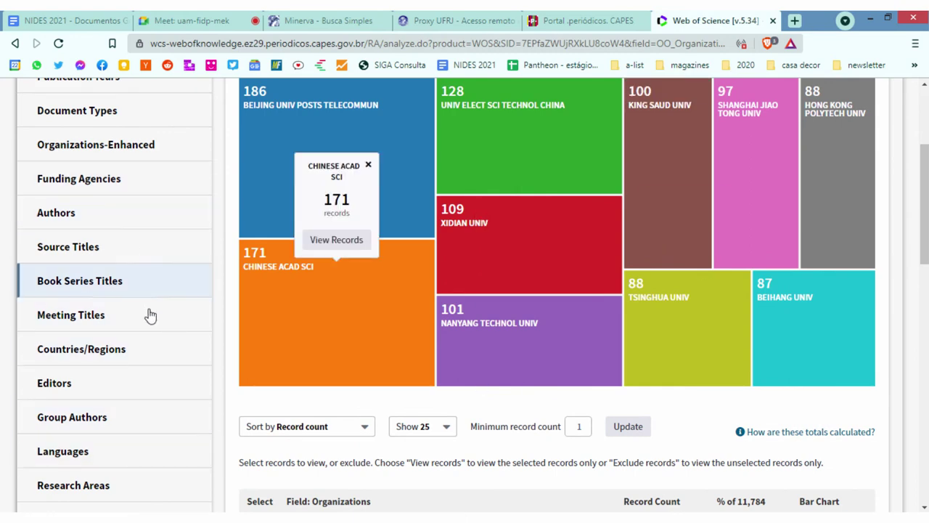
# Analyze the blockchain records by Countries/Regions and examine the countries in the treemap
pyautogui.click(89, 350)
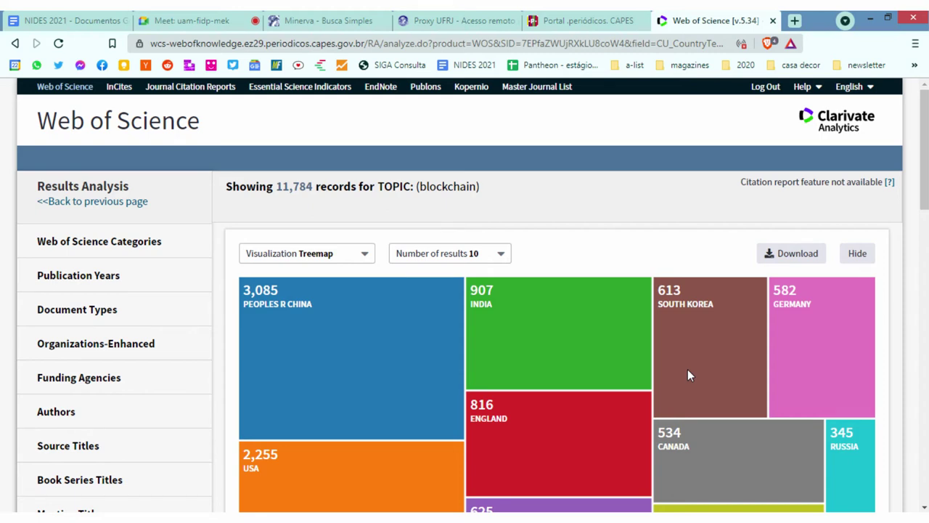
pyautogui.scroll(-2, 497, 311)
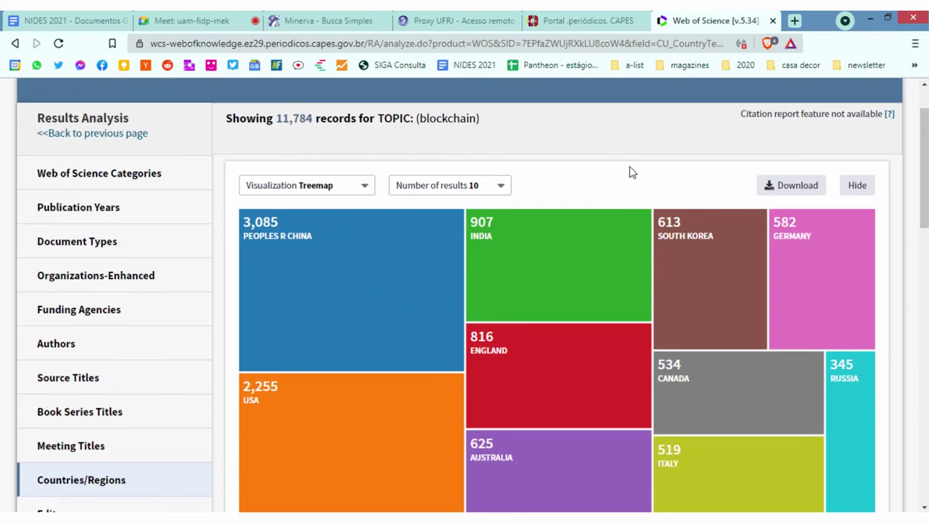
pyautogui.scroll(2, 922, 166)
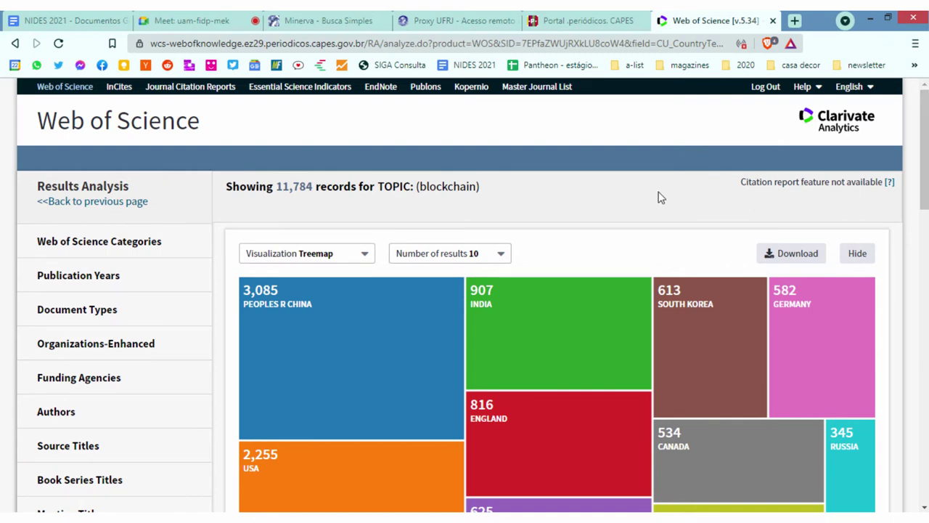
pyautogui.scroll(-3, 622, 247)
pyautogui.scroll(3, 592, 281)
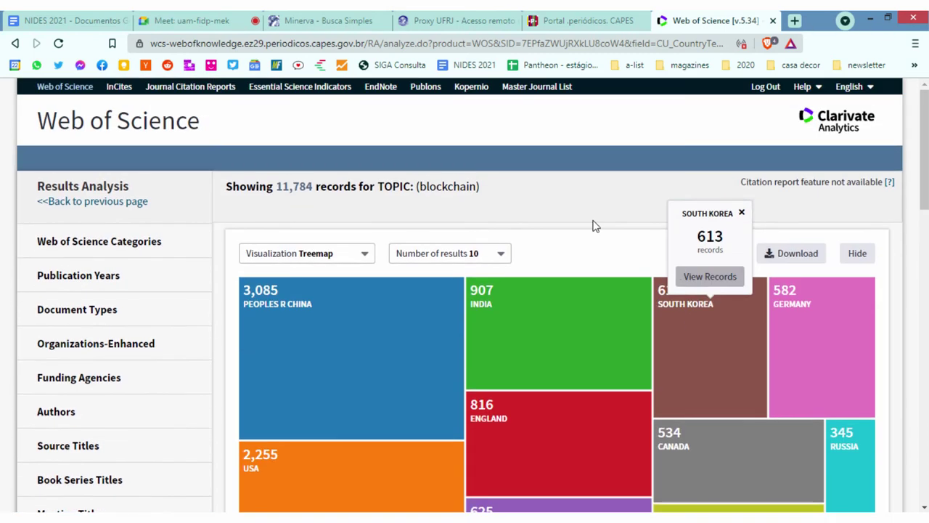
# Switch to the NIDES 2021 document in Google Docs and open the Scielo link listed under "bases nacionais"
pyautogui.click(90, 19)
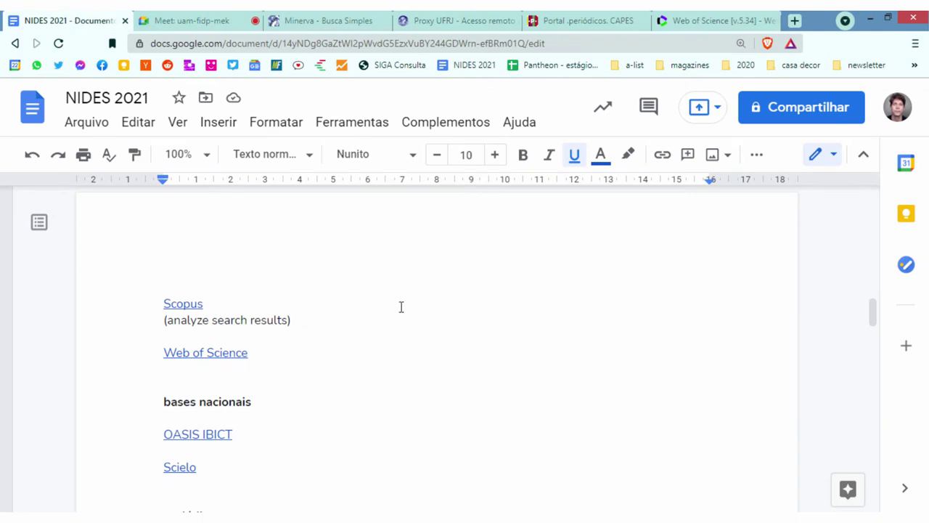
pyautogui.scroll(-2, 400, 307)
pyautogui.click(214, 297)
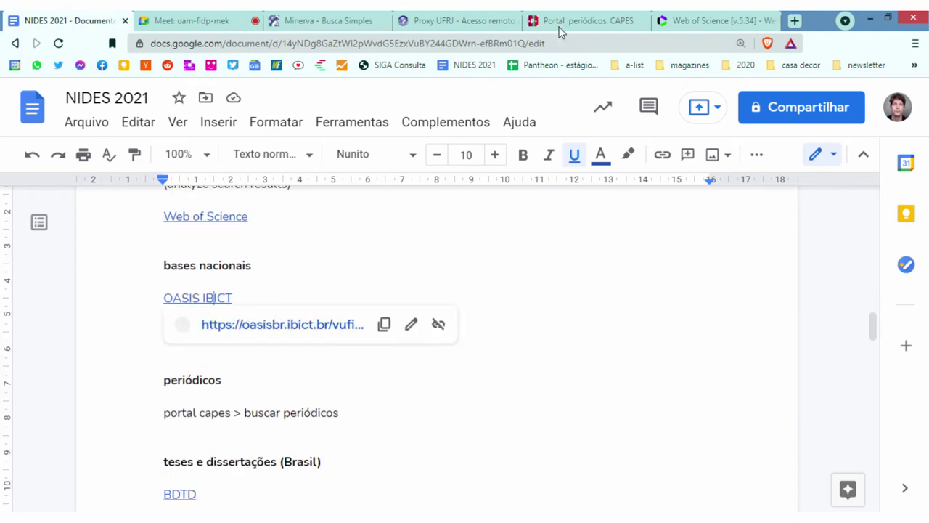
pyautogui.hotkey('ctrl', 'z')
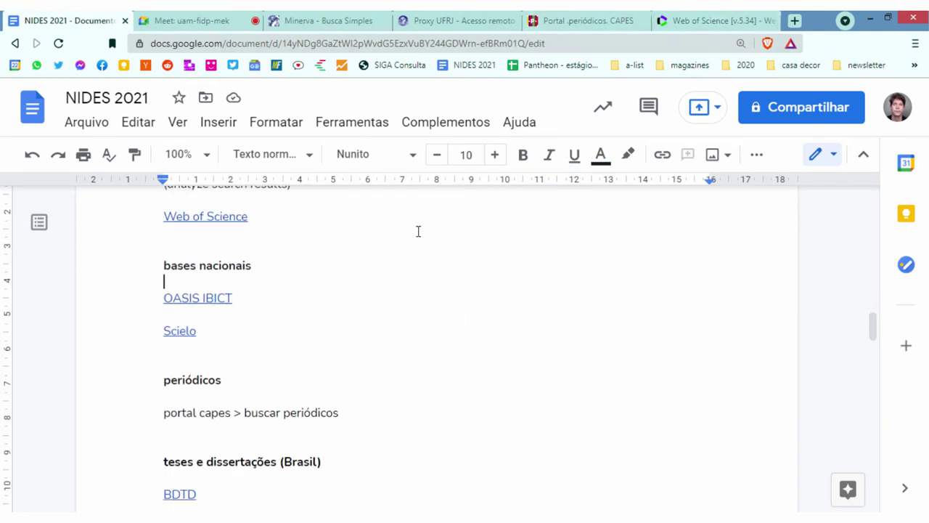
pyautogui.click(182, 330)
pyautogui.click(210, 357)
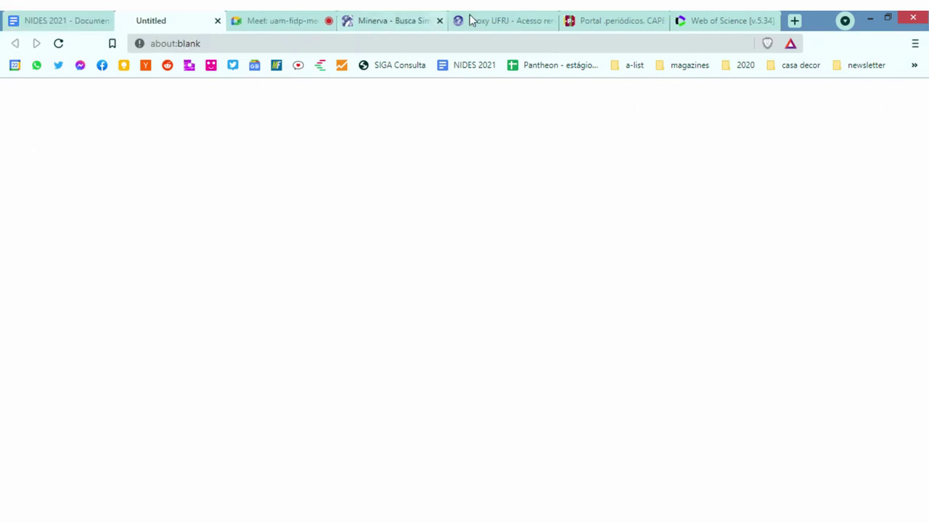
# Close the Proxy UFRJ, Portal .periódicos. CAPES and Web of Science pages
pyautogui.click(551, 21)
pyautogui.click(551, 21)
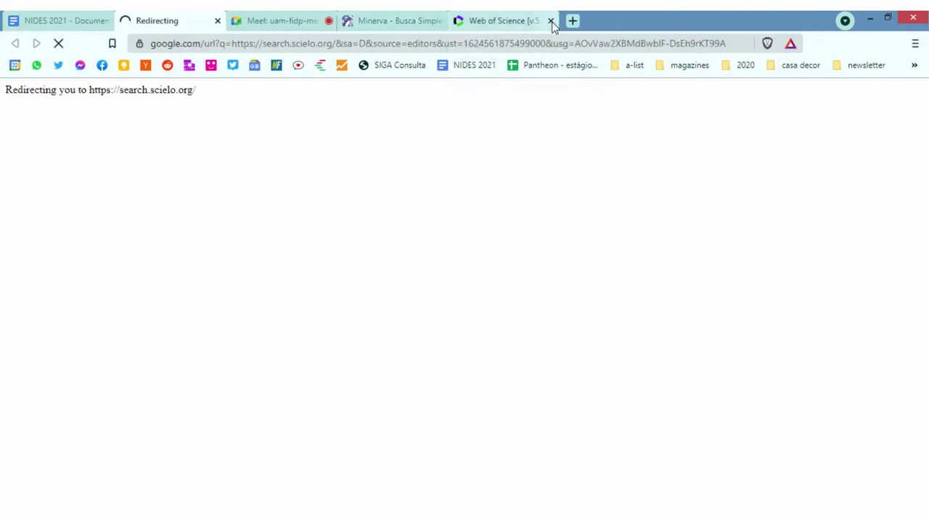
pyautogui.click(551, 21)
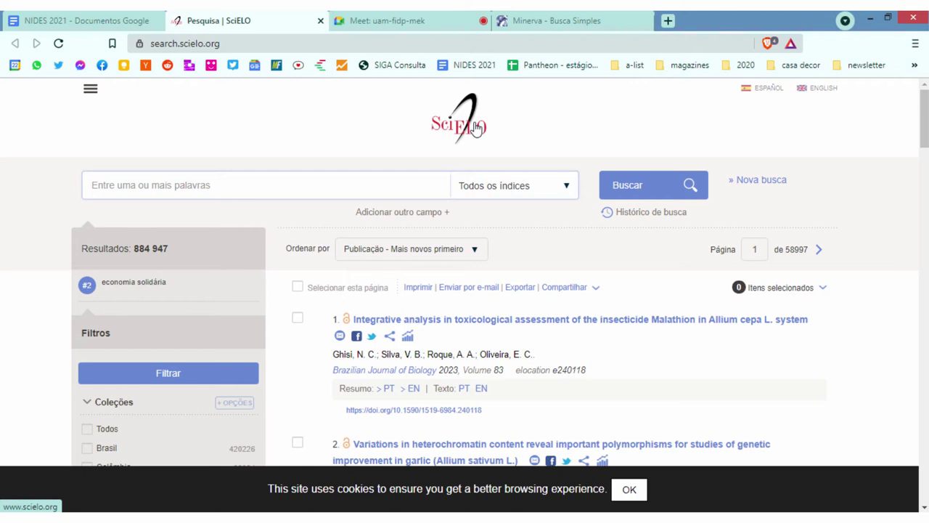
# Search SciELO for "economia solidaria" in all indexes and look over the result count and first records
pyautogui.click(205, 187)
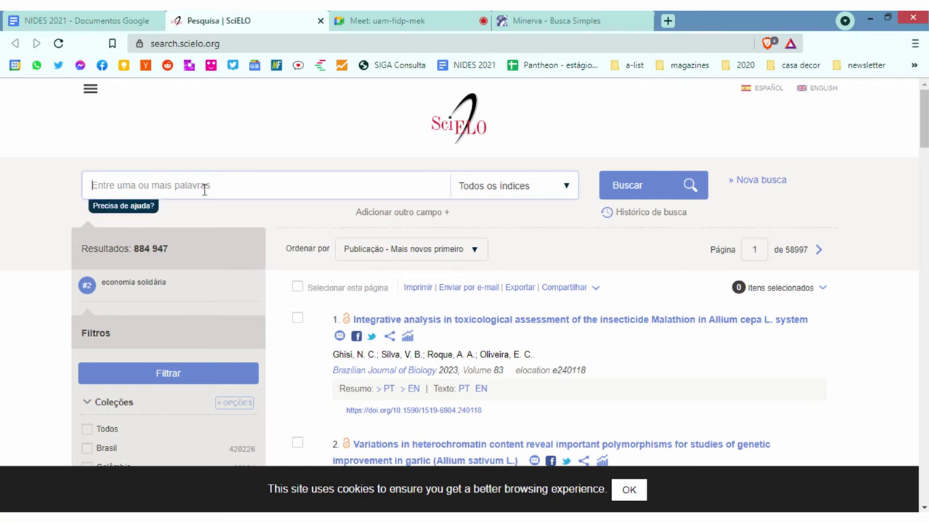
pyautogui.write('economia')
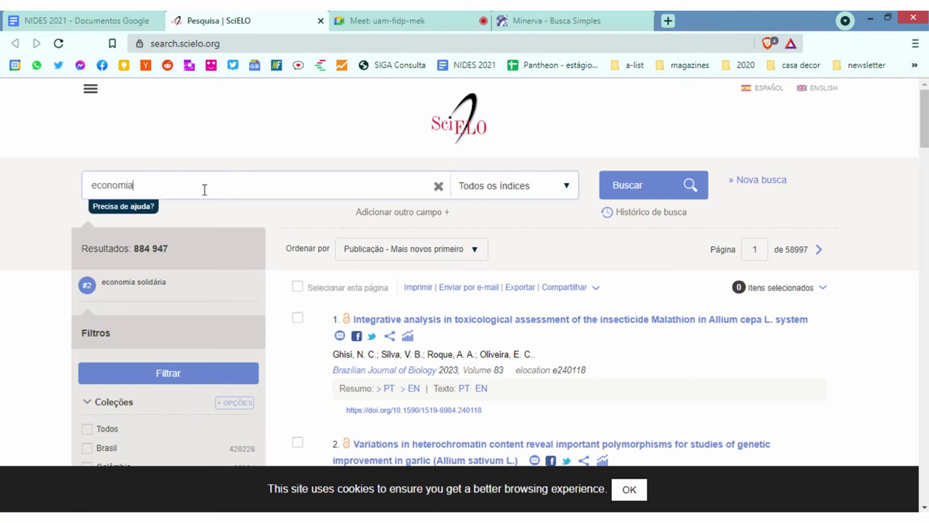
pyautogui.write(' solidaria')
pyautogui.click(630, 186)
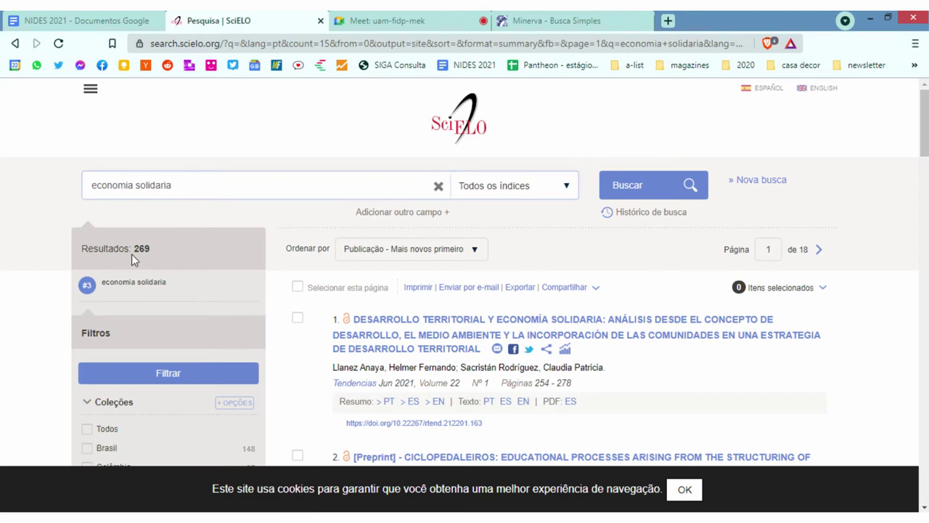
pyautogui.moveTo(132, 248); pyautogui.dragTo(150, 249)
pyautogui.scroll(-2, 538, 284)
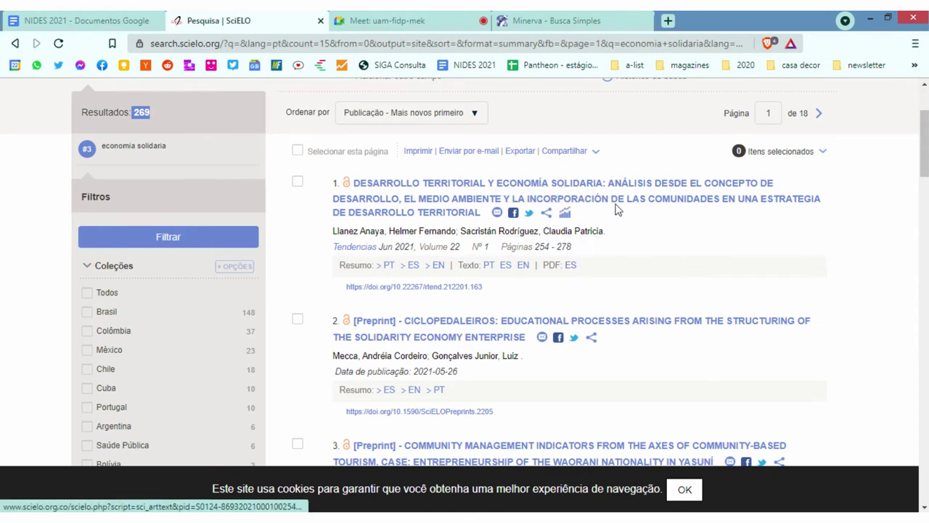
pyautogui.scroll(-3, 545, 307)
pyautogui.scroll(3, 602, 239)
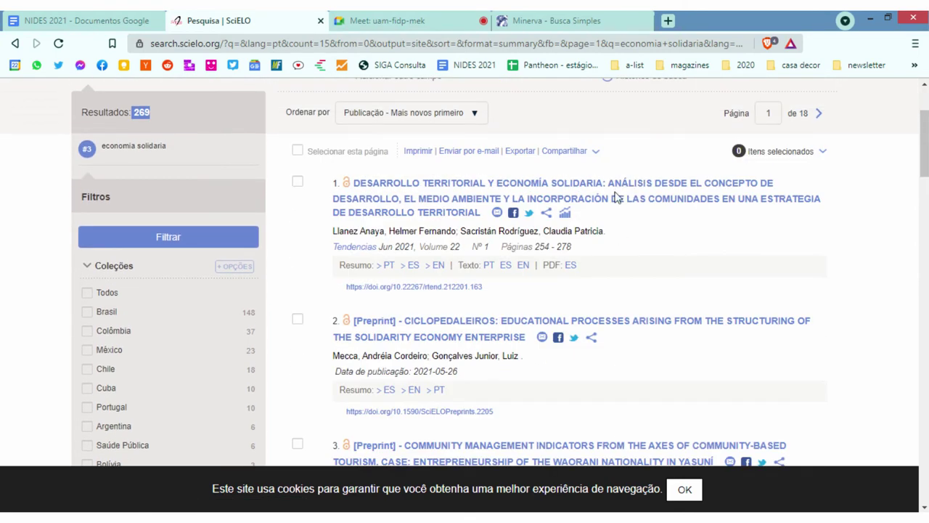
pyautogui.scroll(1, 680, 181)
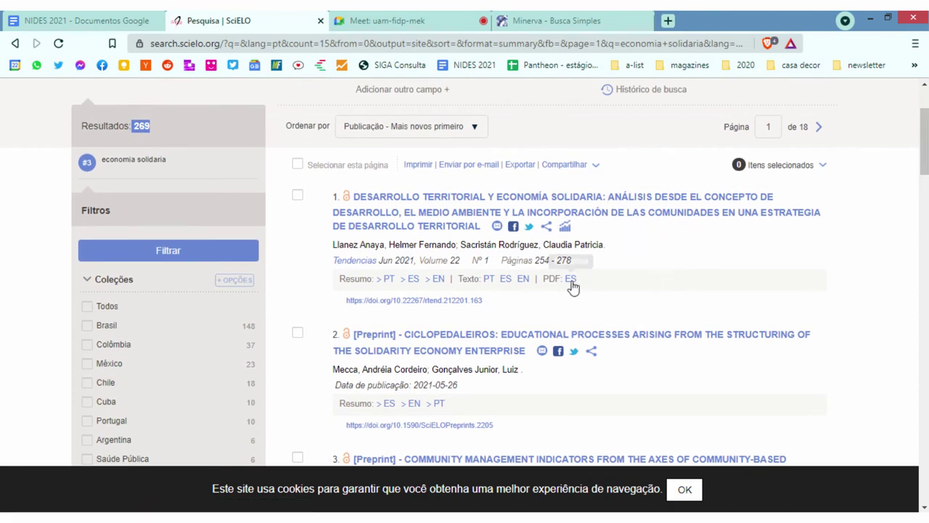
# Filter the SciELO results by the language Português and look through the filtered records
pyautogui.scroll(-12, 518, 245)
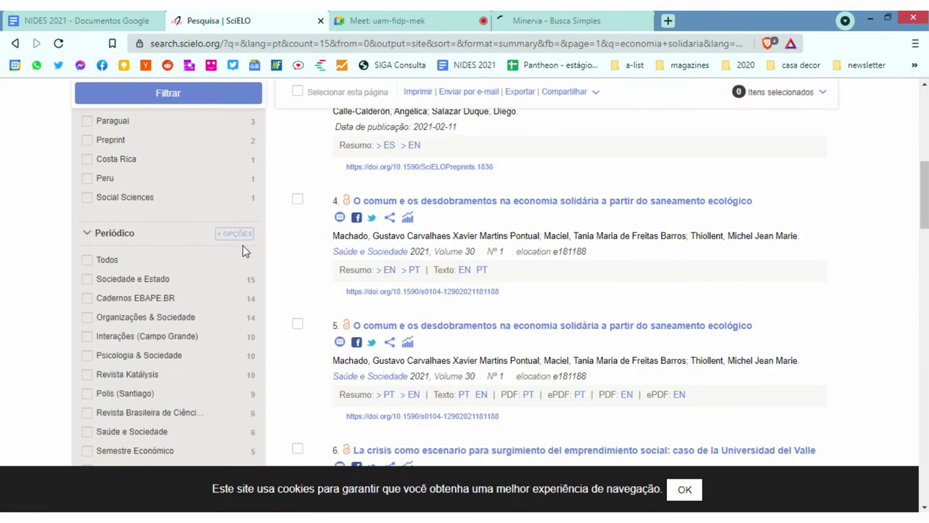
pyautogui.scroll(-1, 247, 249)
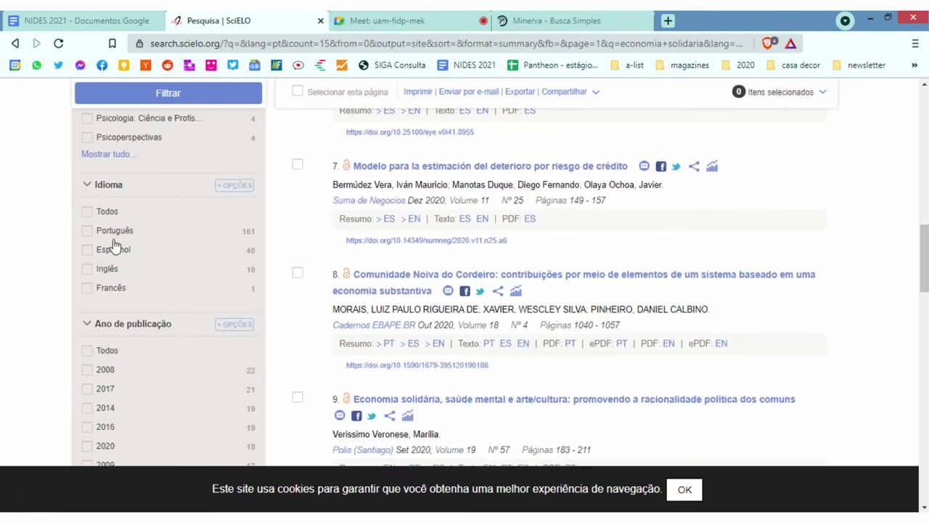
pyautogui.click(88, 231)
pyautogui.scroll(1, 286, 293)
pyautogui.click(195, 100)
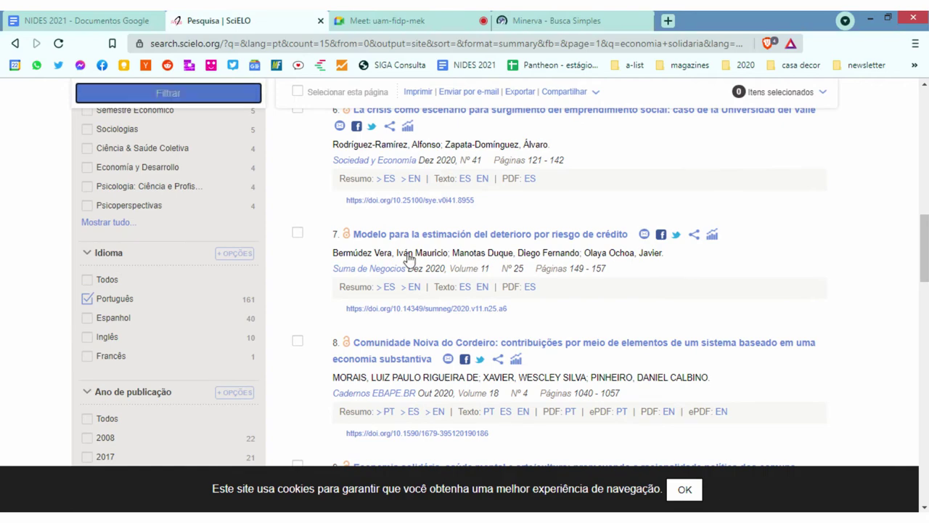
pyautogui.scroll(4, 740, 309)
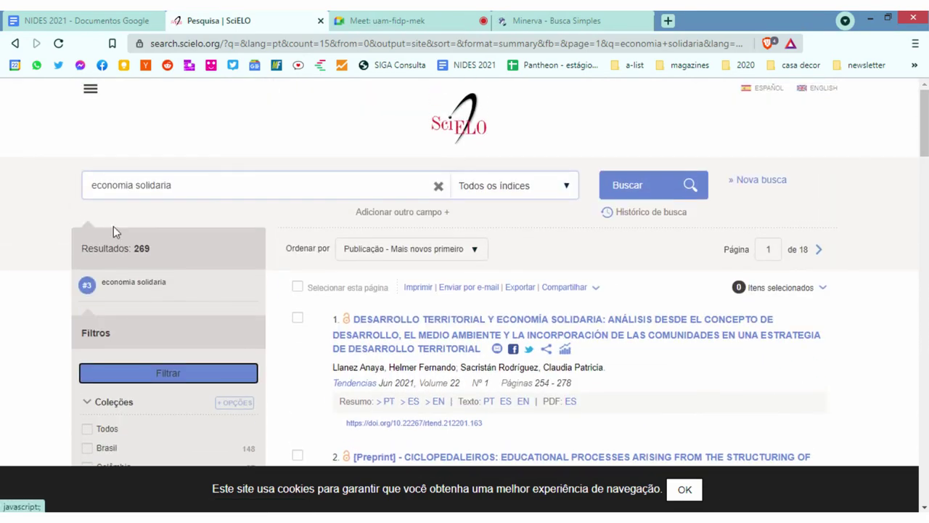
pyautogui.scroll(-3, 624, 299)
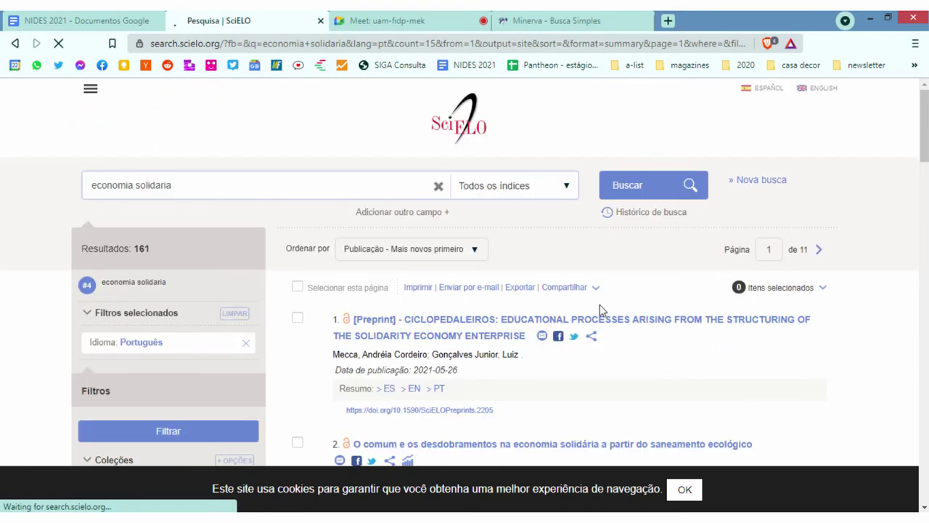
pyautogui.scroll(-1, 600, 304)
pyautogui.scroll(-4, 554, 309)
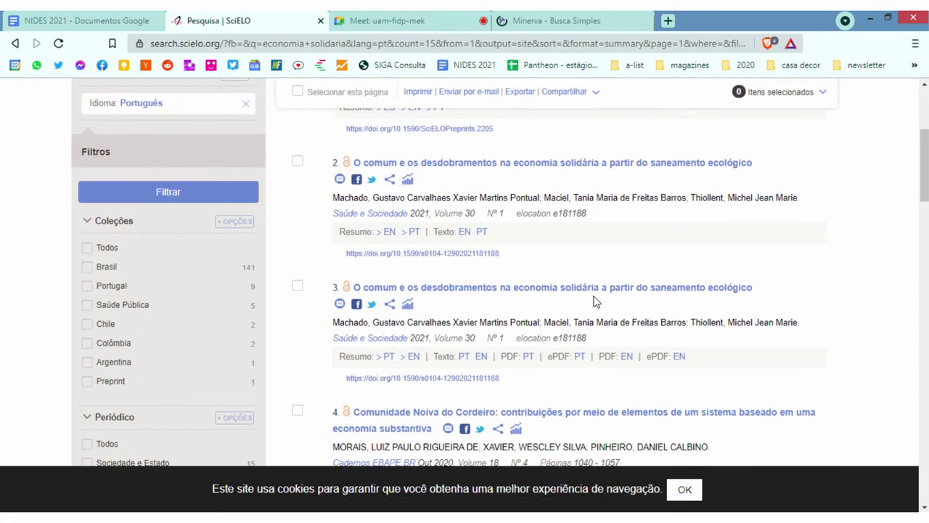
pyautogui.scroll(-1, 641, 249)
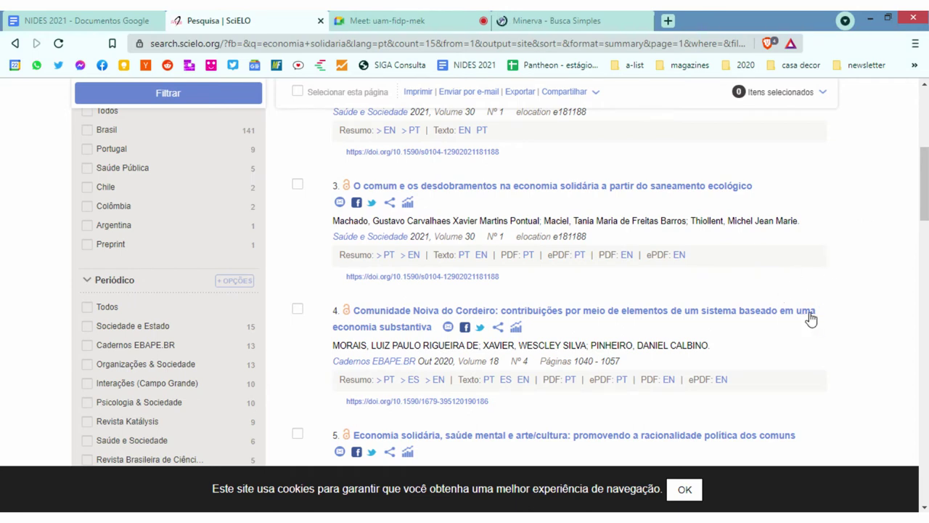
pyautogui.scroll(-1, 807, 315)
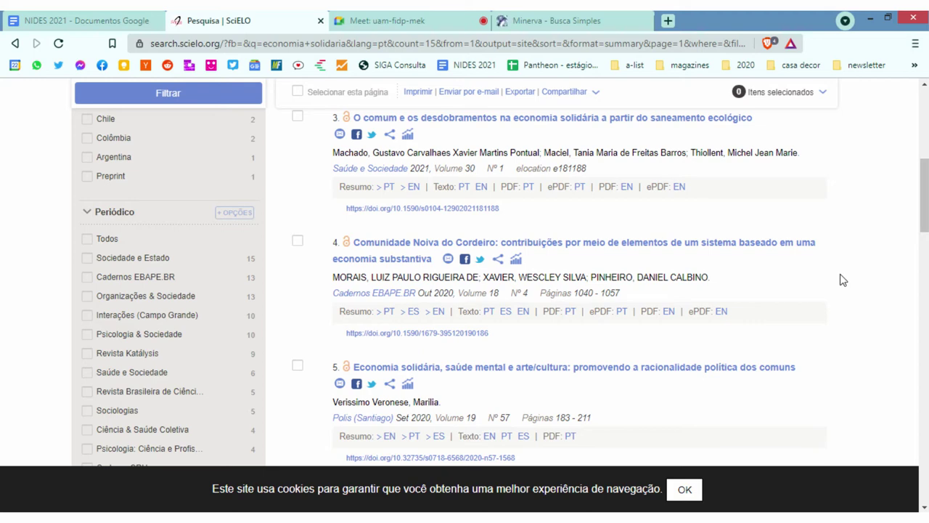
pyautogui.scroll(7, 834, 272)
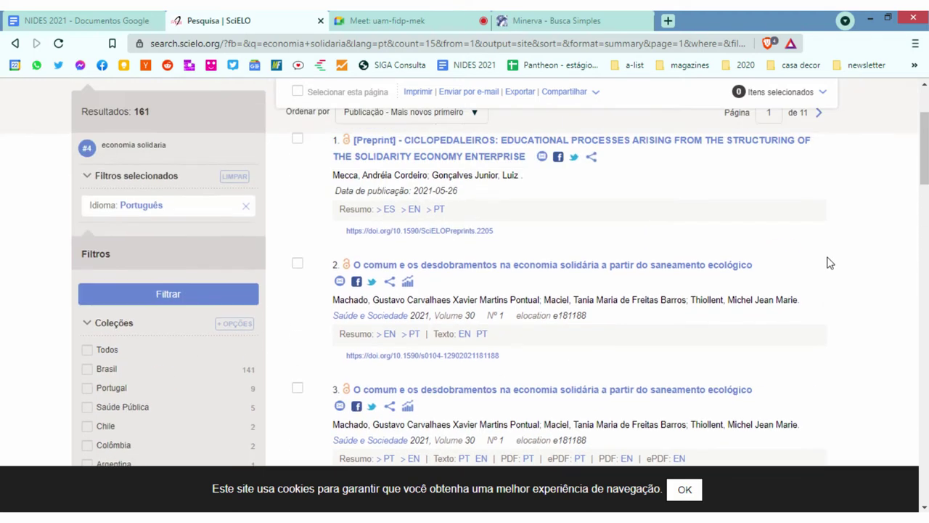
# Open the OASIS IBICT link under "bases nacionais" in the NIDES 2021 document and close the SciELO page
pyautogui.click(129, 19)
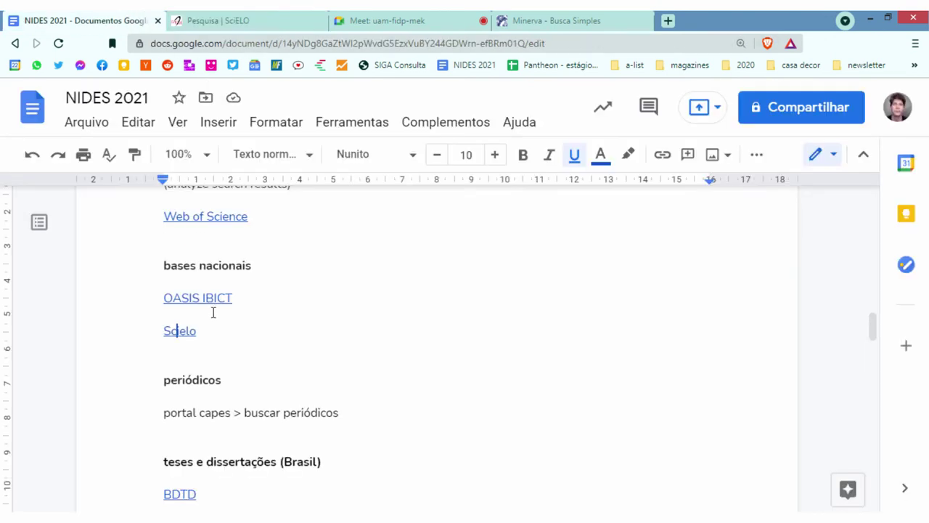
pyautogui.click(211, 299)
pyautogui.click(243, 323)
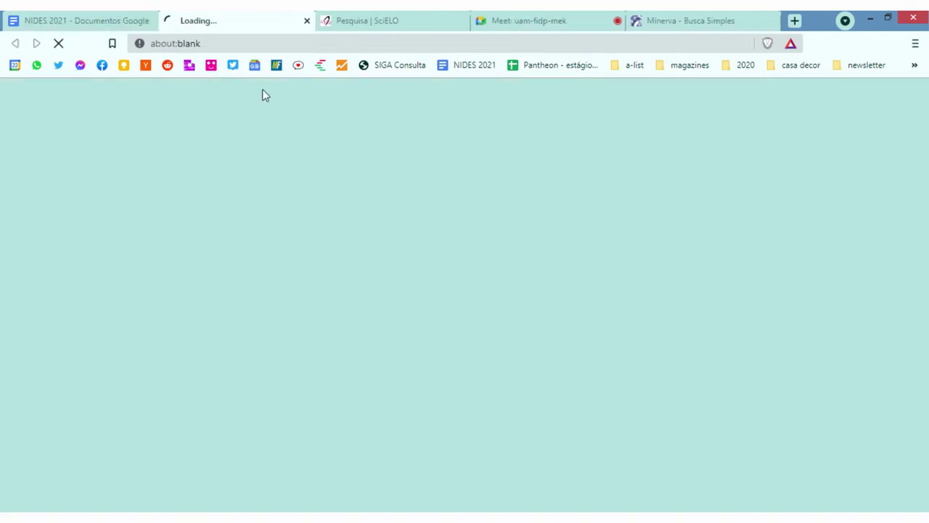
pyautogui.click(462, 22)
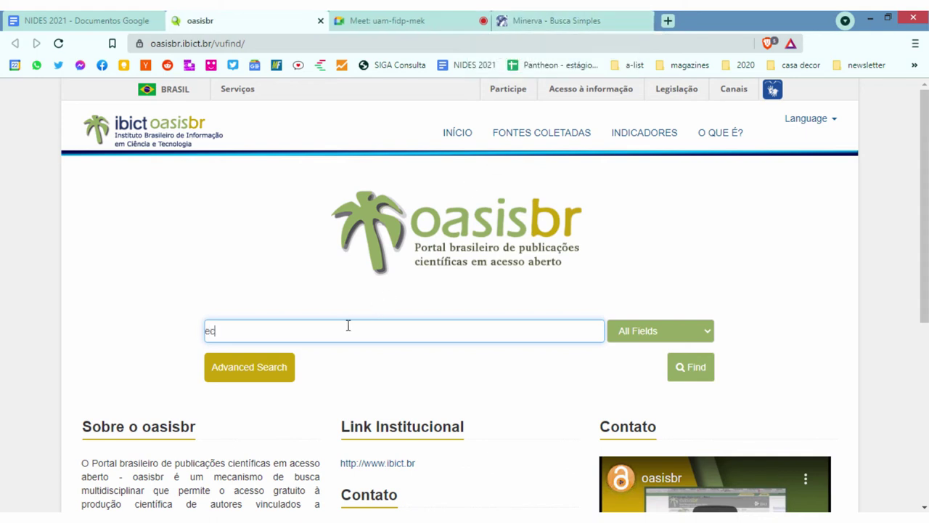
# Search oasisbr for "economia solidaria" across all fields
pyautogui.write('omia')
pyautogui.write('sooid')
pyautogui.write('ida')
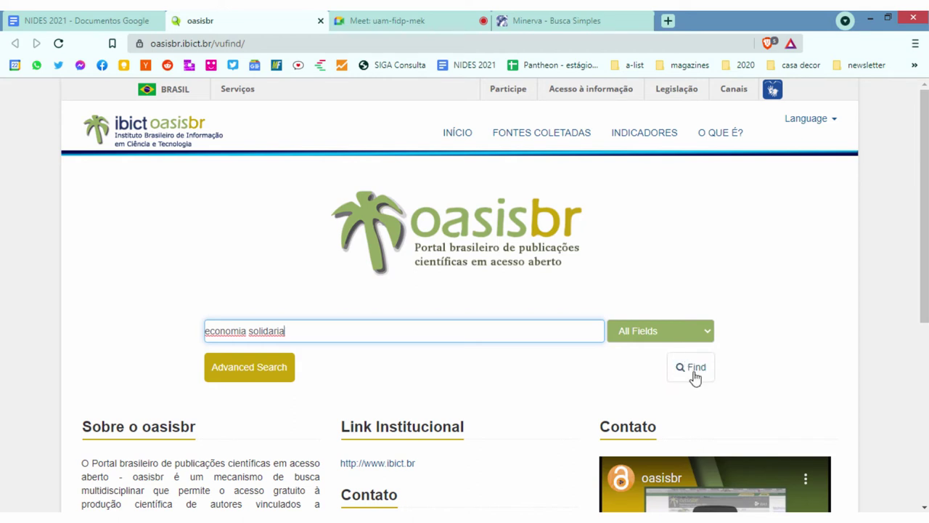
pyautogui.click(693, 370)
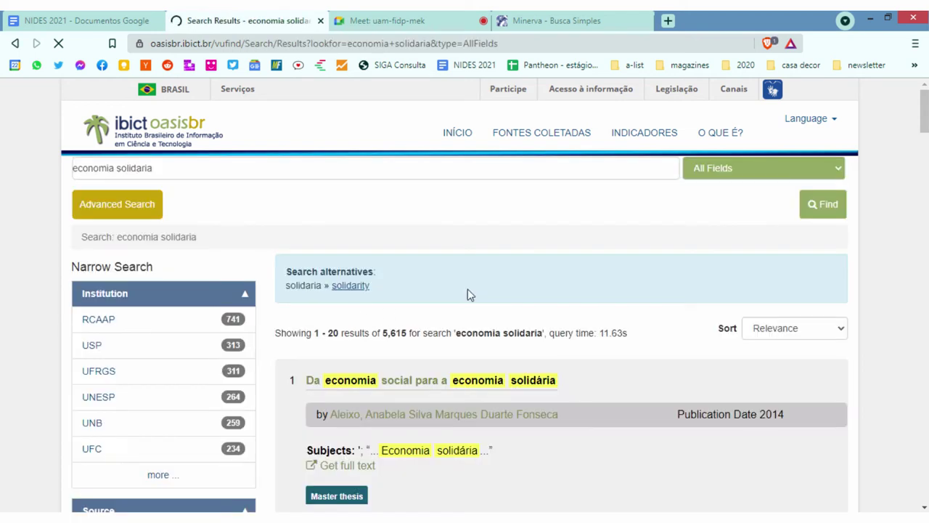
# Examine the oasisbr result count, the listed publications, and the Institution, Source and Program filters
pyautogui.scroll(-1, 504, 354)
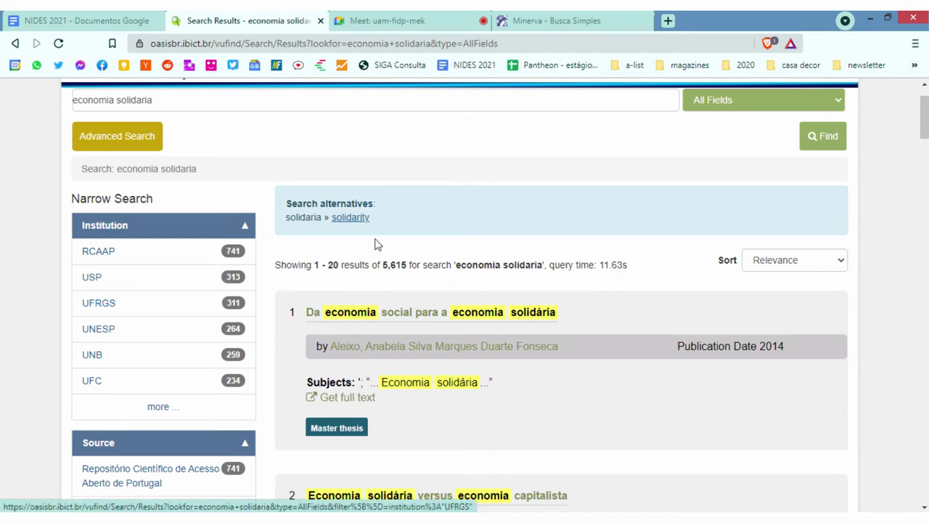
pyautogui.scroll(2, 385, 254)
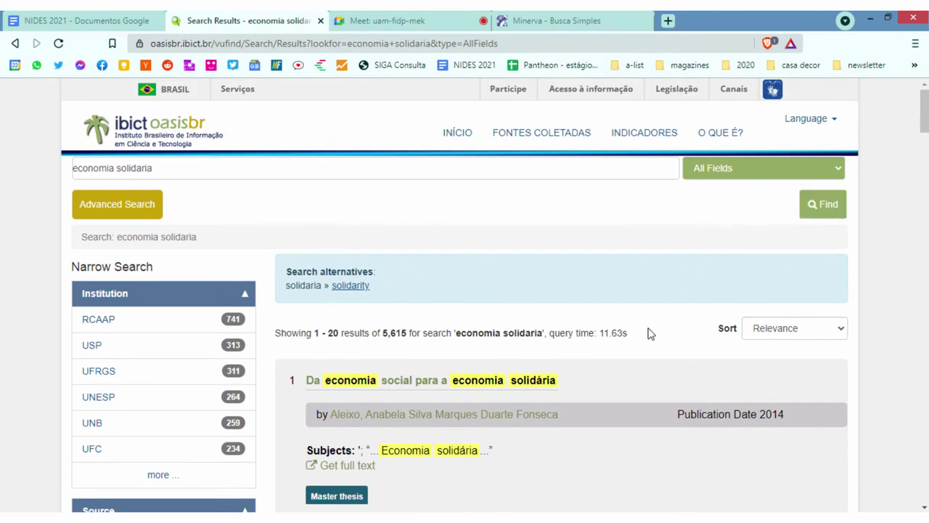
pyautogui.moveTo(375, 334); pyautogui.dragTo(405, 335)
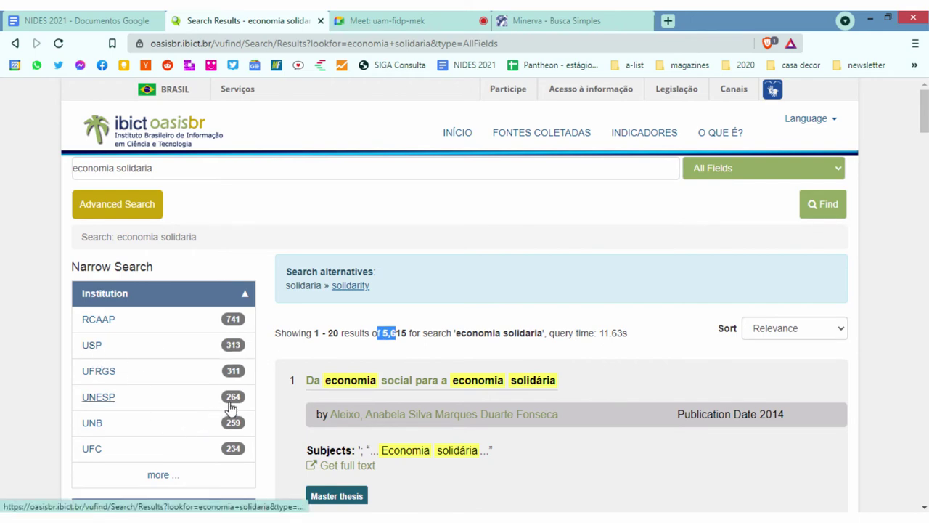
pyautogui.scroll(-5, 467, 307)
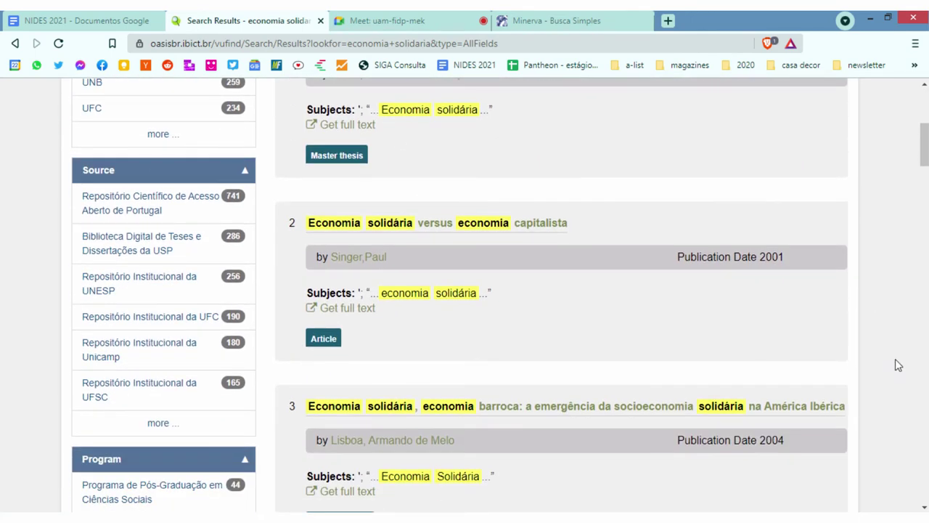
pyautogui.scroll(-3, 436, 349)
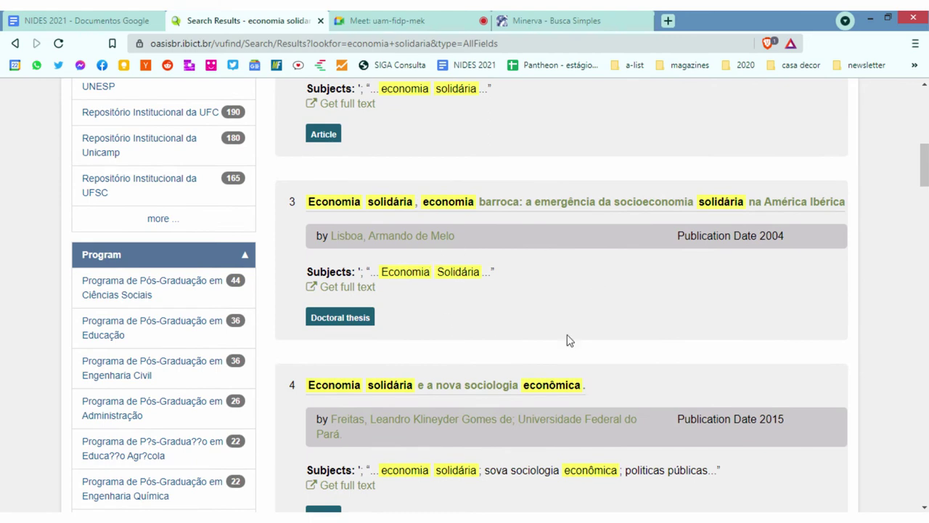
pyautogui.scroll(6, 570, 341)
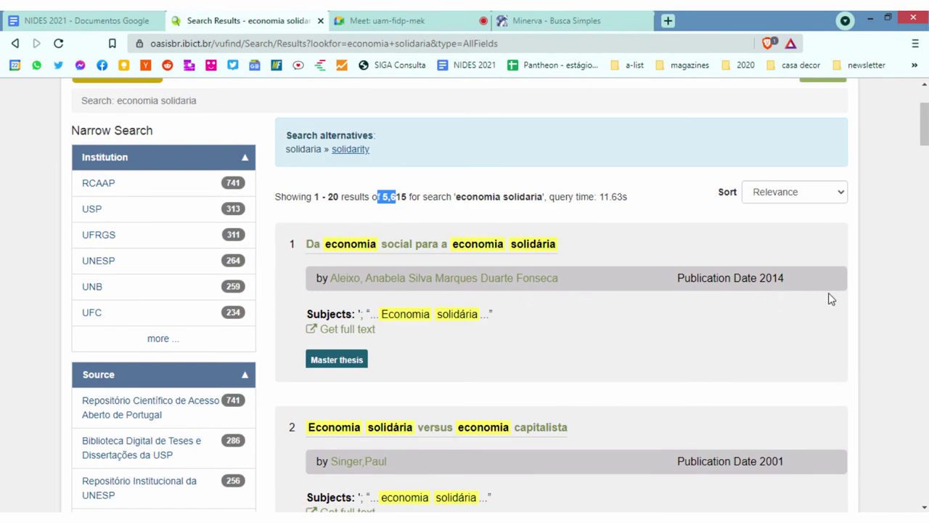
pyautogui.scroll(-3, 841, 296)
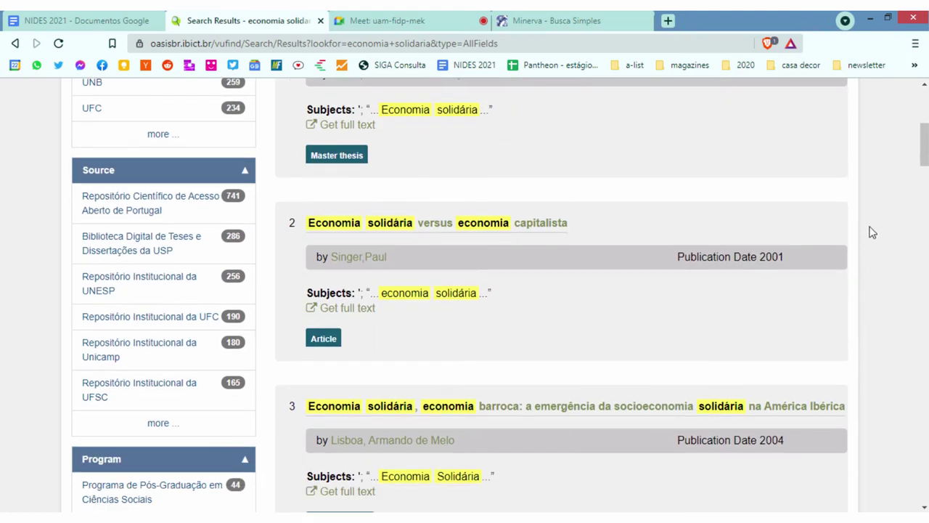
pyautogui.scroll(-3, 882, 221)
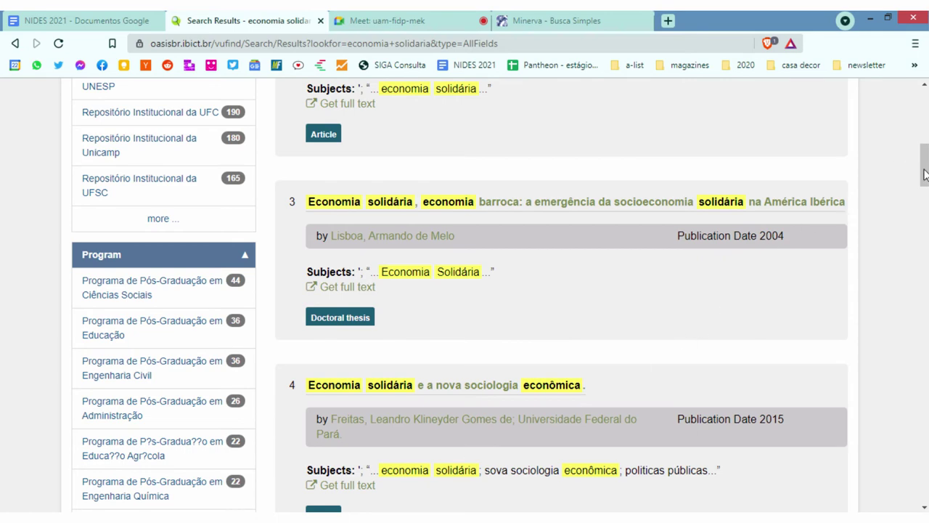
pyautogui.moveTo(925, 164); pyautogui.dragTo(925, 125)
pyautogui.scroll(3, 825, 146)
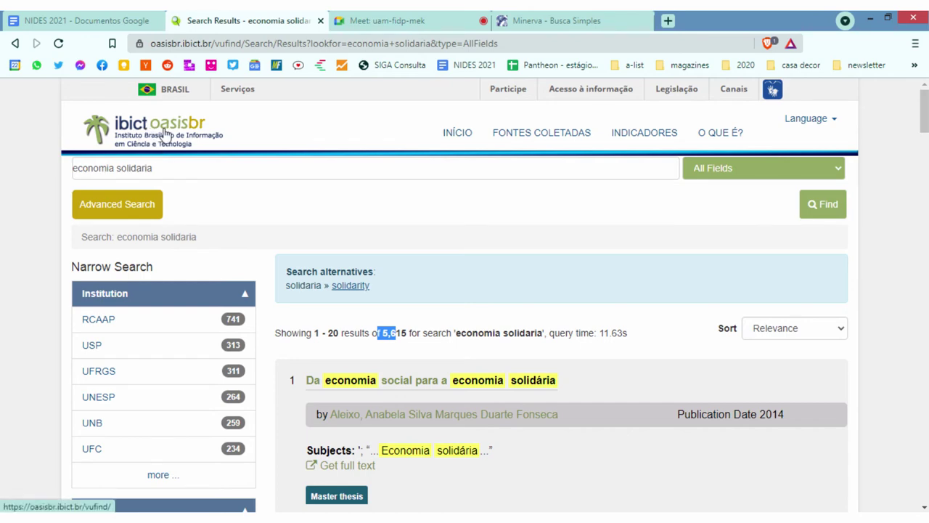
pyautogui.scroll(-5, 176, 312)
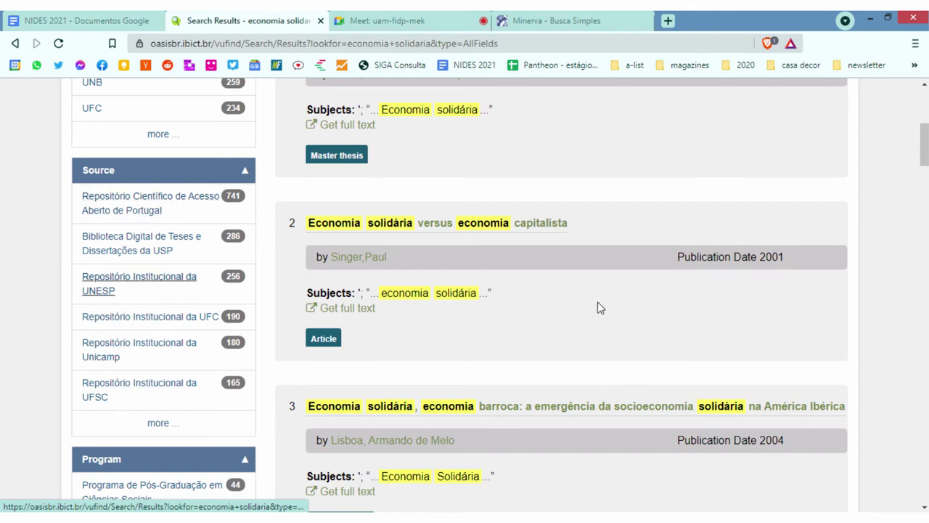
pyautogui.scroll(5, 479, 290)
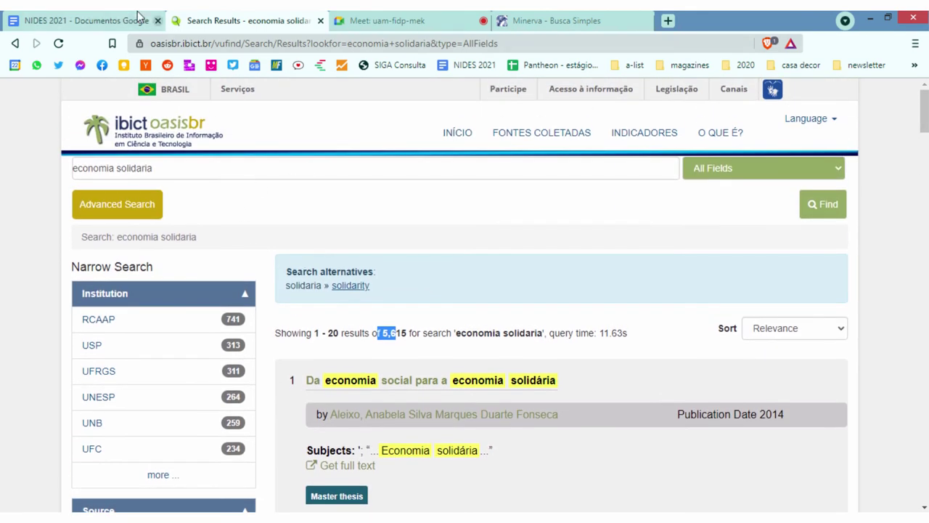
# Open the BDTD link under "teses e dissertações (Brasil)" in the NIDES 2021 document and close the oasisbr results page
pyautogui.click(105, 16)
pyautogui.scroll(-2, 363, 316)
pyautogui.click(336, 315)
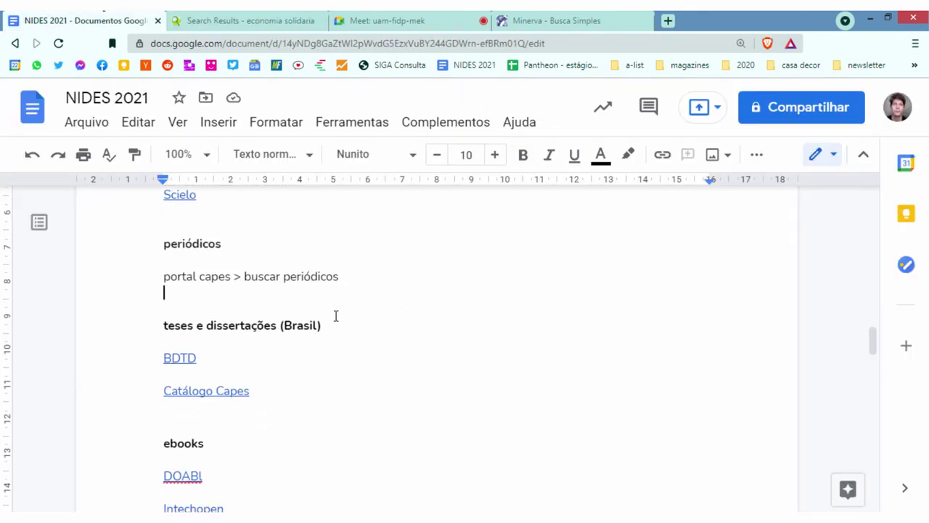
pyautogui.scroll(-1, 290, 327)
pyautogui.click(179, 288)
pyautogui.click(240, 326)
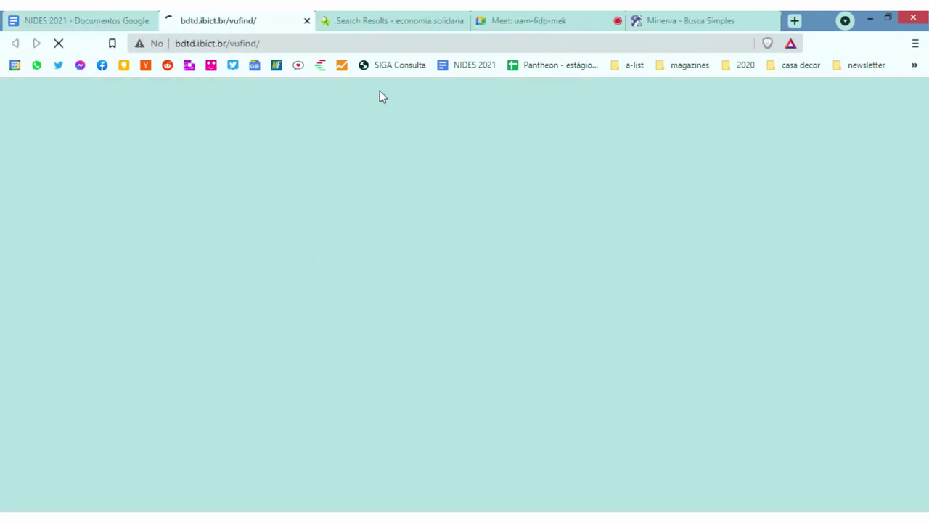
pyautogui.click(431, 22)
pyautogui.click(462, 21)
pyautogui.click(232, 16)
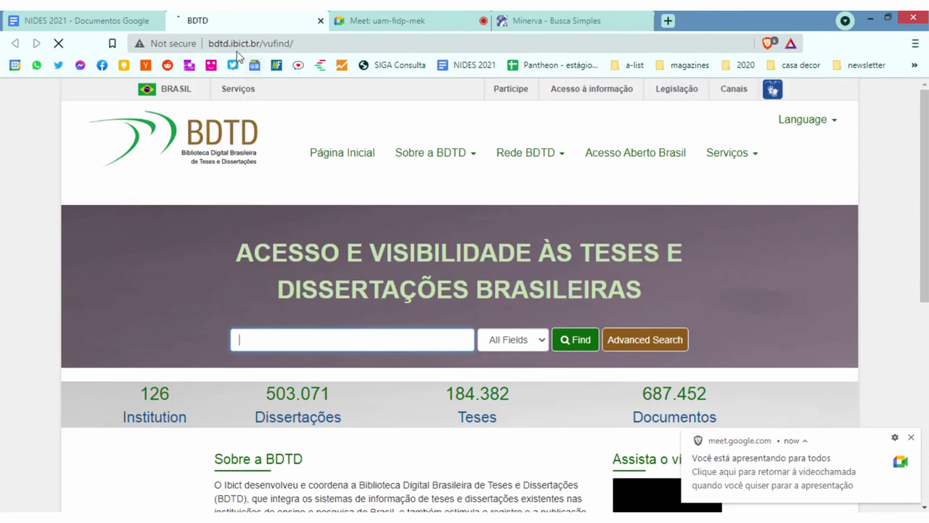
# Examine the BDTD home page, its thesis and dissertation statistics, and its description of the library
pyautogui.click(87, 20)
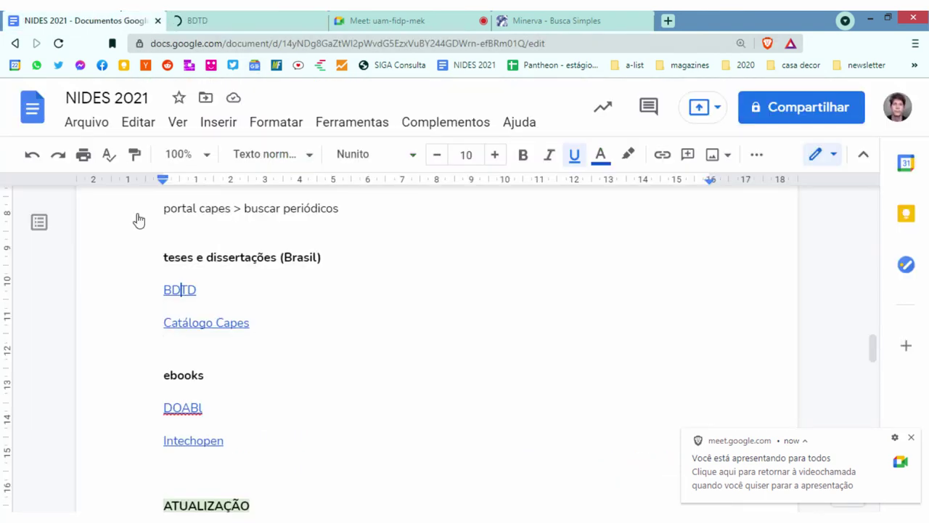
pyautogui.click(235, 16)
pyautogui.scroll(-1, 417, 265)
pyautogui.scroll(1, 450, 305)
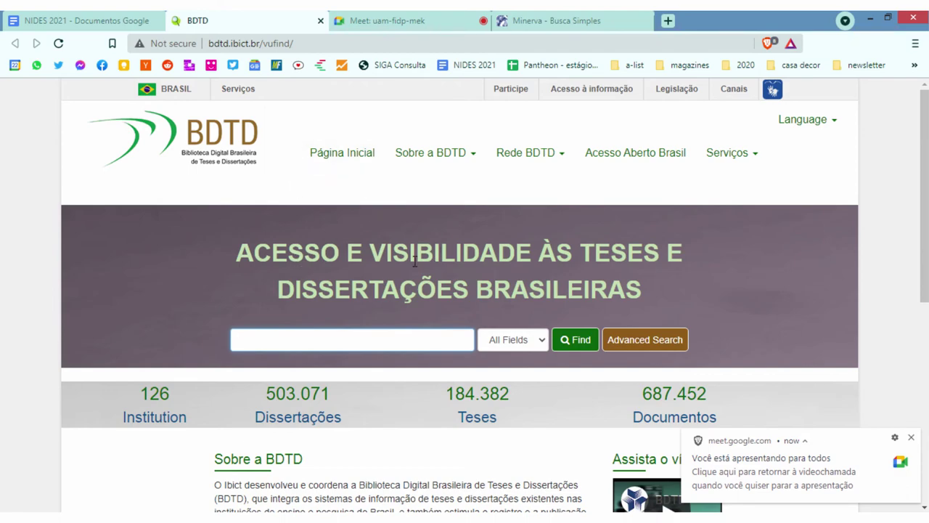
pyautogui.scroll(-3, 381, 201)
pyautogui.scroll(3, 403, 231)
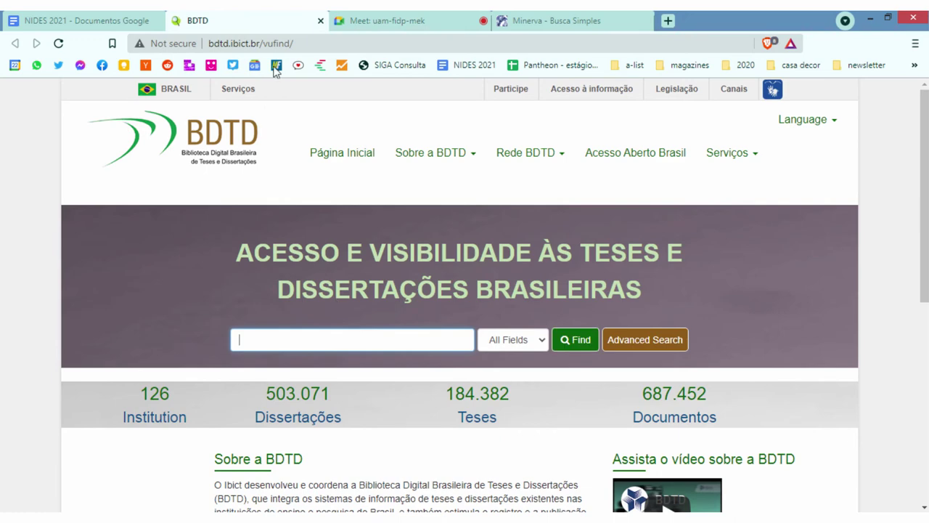
# Close the BDTD page and open the Catálogo Capes link under "teses e dissertações (Brasil)" in the NIDES 2021 document
pyautogui.click(320, 20)
pyautogui.click(143, 16)
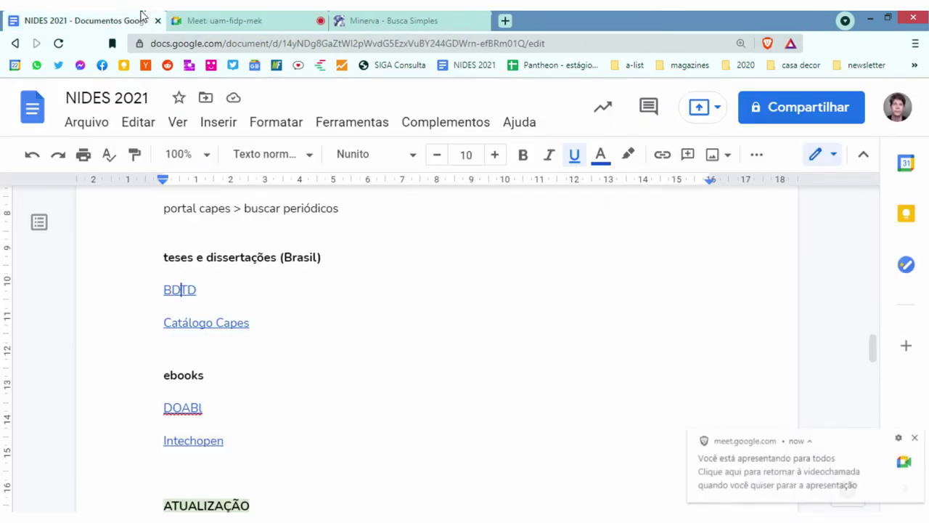
pyautogui.click(911, 437)
pyautogui.scroll(-3, 312, 269)
pyautogui.scroll(1, 244, 283)
pyautogui.click(228, 258)
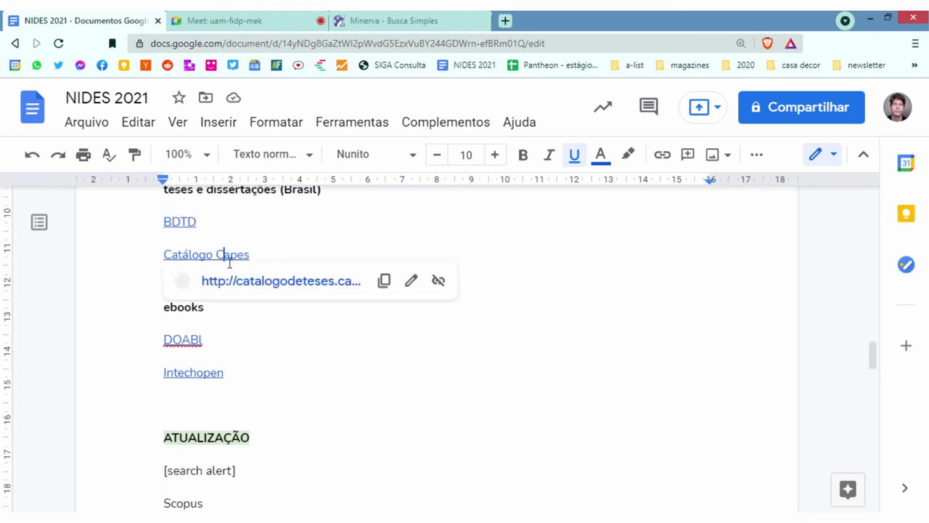
pyautogui.click(247, 284)
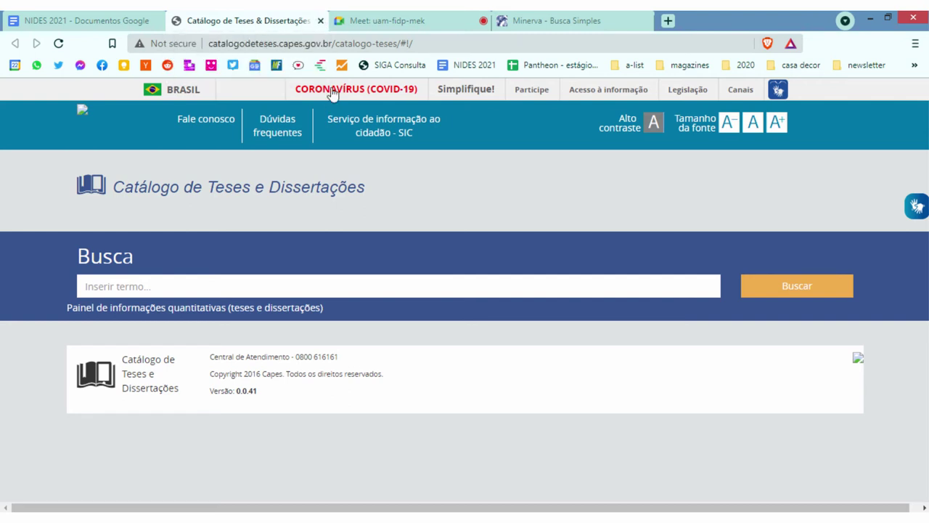
# Close the Capes thesis catalogue and open the DOABl link under "ebooks" in the NIDES 2021 document
pyautogui.click(320, 20)
pyautogui.scroll(-1, 323, 320)
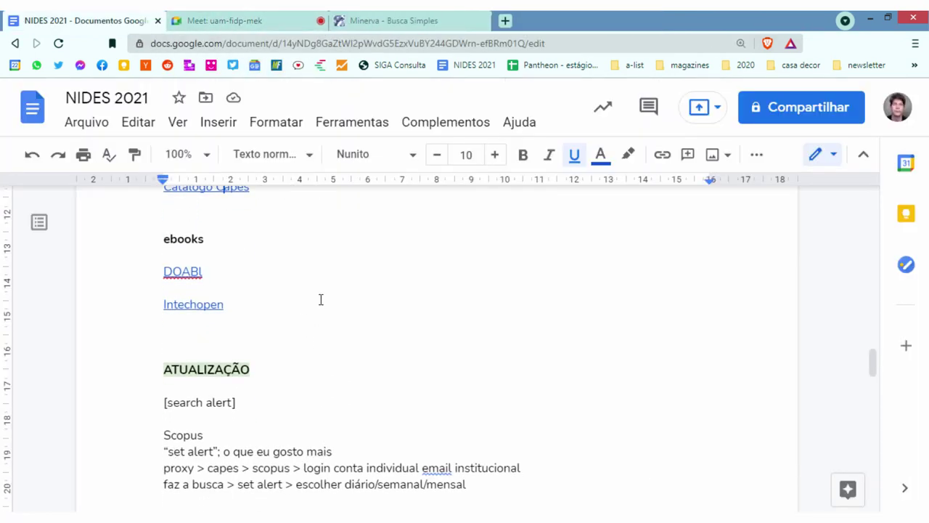
pyautogui.click(178, 272)
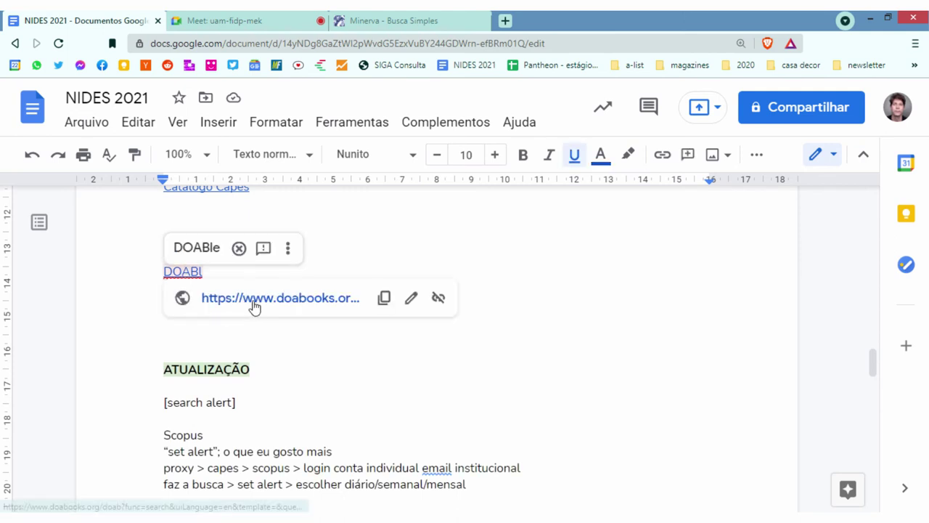
pyautogui.click(253, 304)
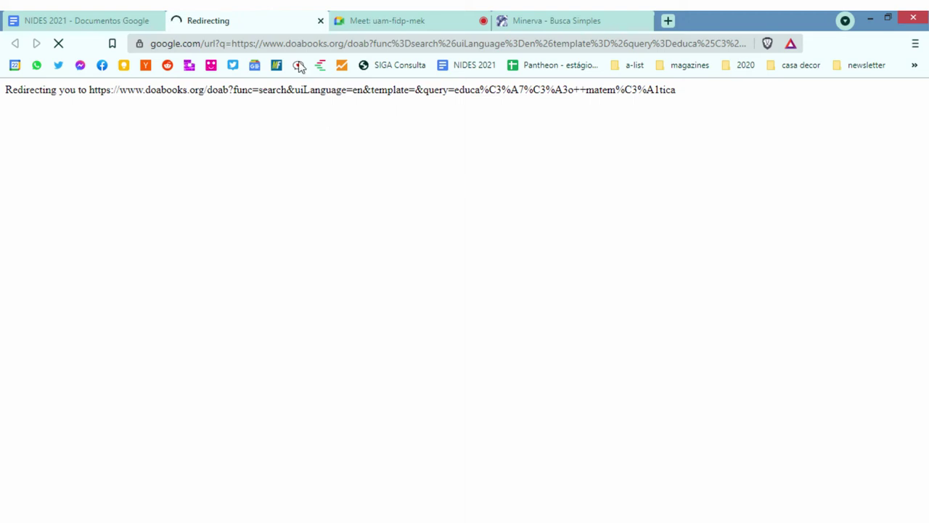
# Return to the NIDES 2021 document and open the Intechopen link under "ebooks"
pyautogui.click(148, 20)
pyautogui.click(199, 304)
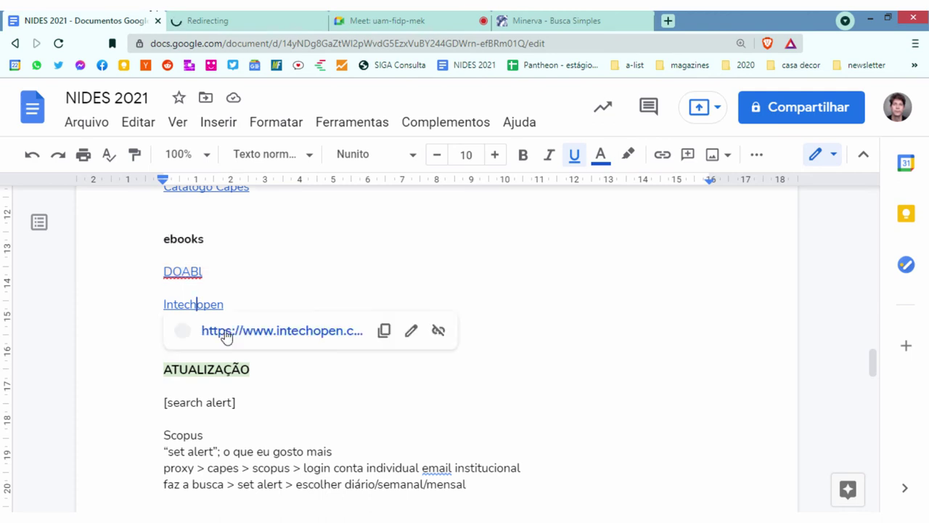
pyautogui.click(251, 339)
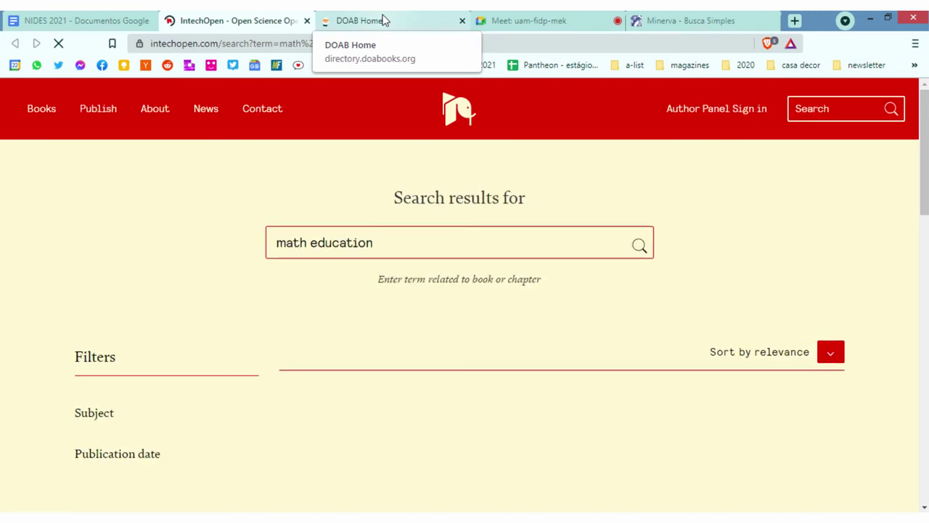
# Filter the DOAB open access books by the subject Education and look through the listed titles
pyautogui.click(385, 20)
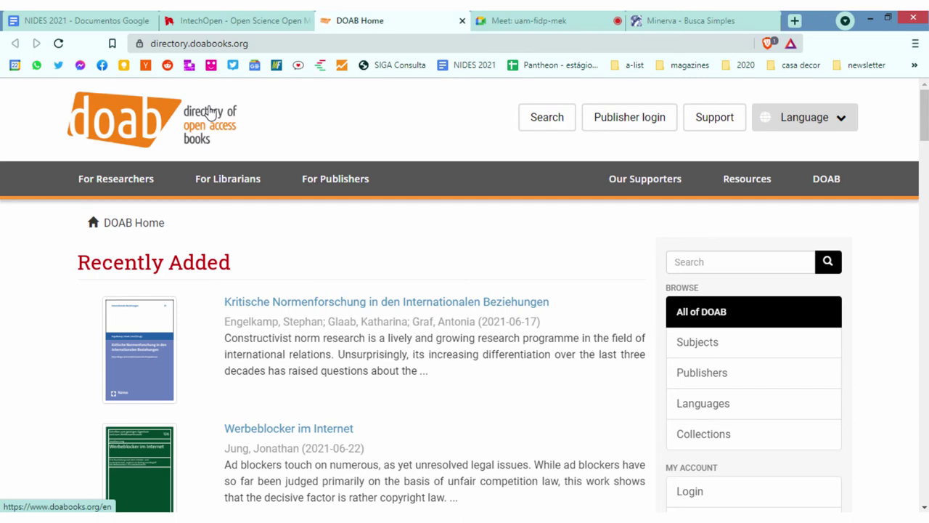
pyautogui.scroll(-1, 499, 251)
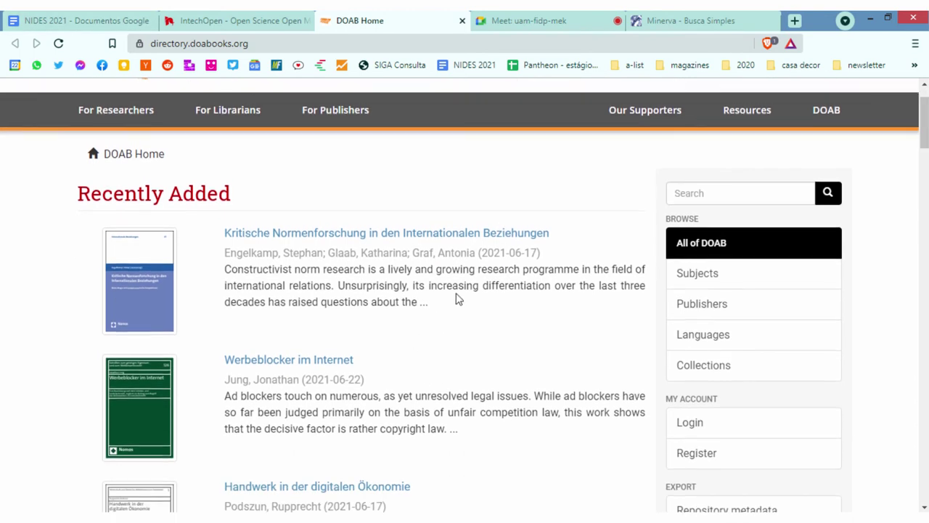
pyautogui.scroll(-6, 458, 298)
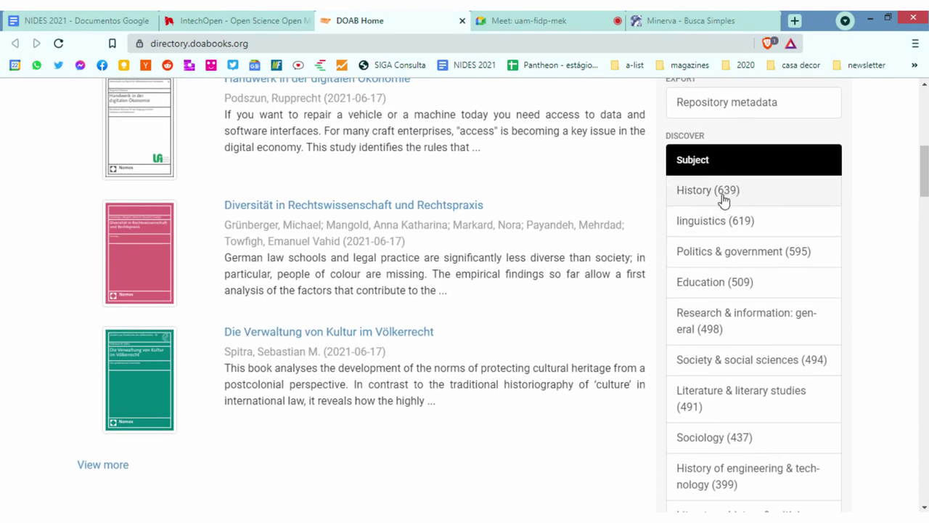
pyautogui.scroll(-2, 721, 224)
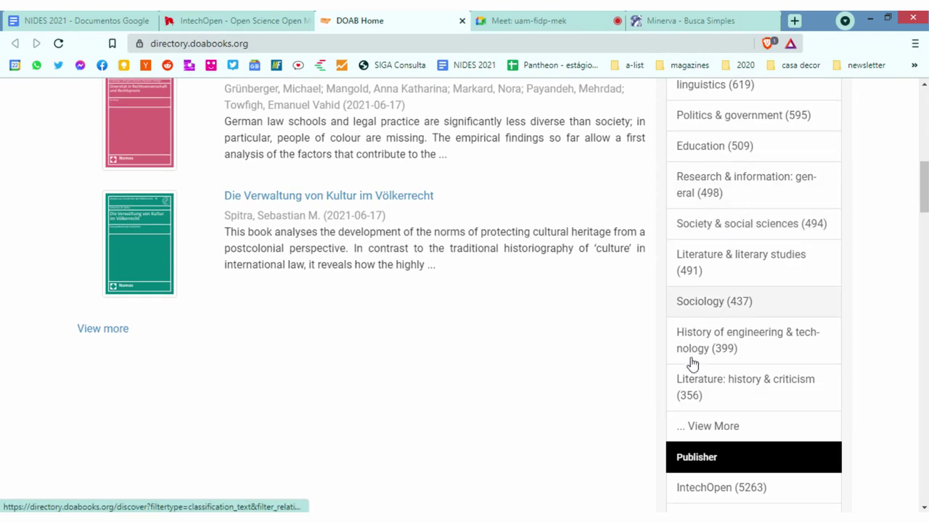
pyautogui.click(710, 152)
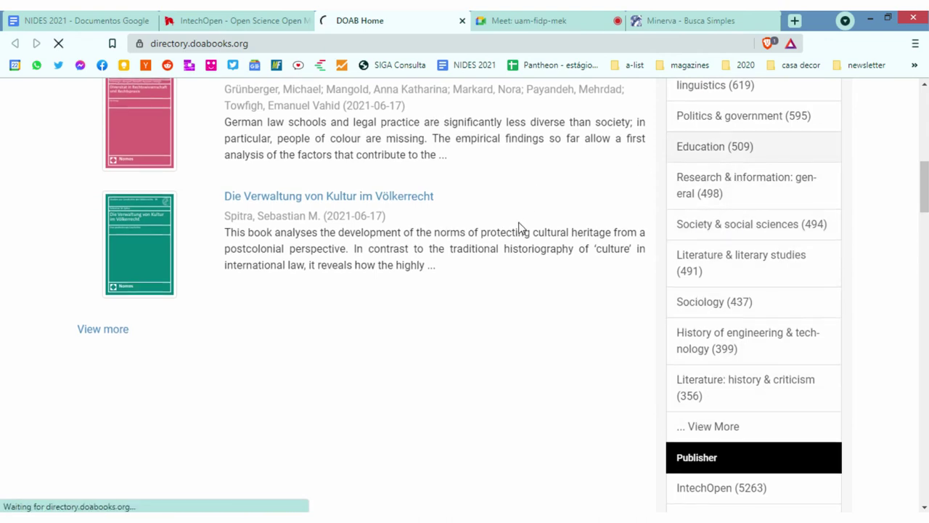
pyautogui.scroll(8, 462, 236)
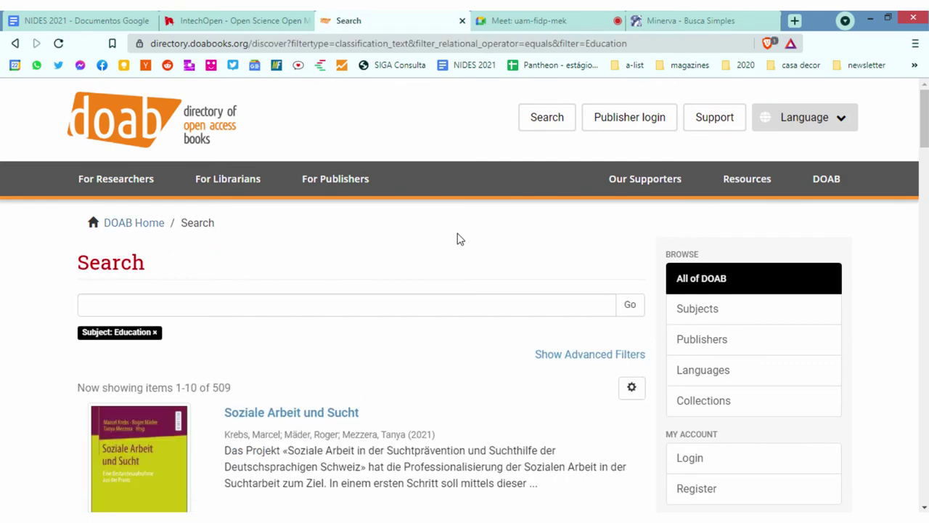
pyautogui.scroll(-5, 435, 240)
pyautogui.scroll(-2, 351, 280)
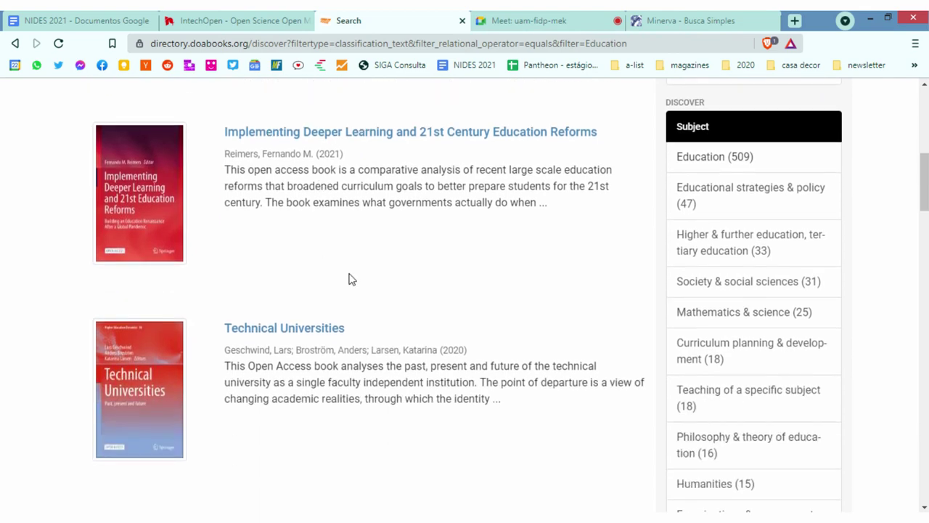
# Examine the IntechOpen search results for "math education" and the Subject and Publication date filters
pyautogui.hotkey('ctrl', 'shift', 'Tab')
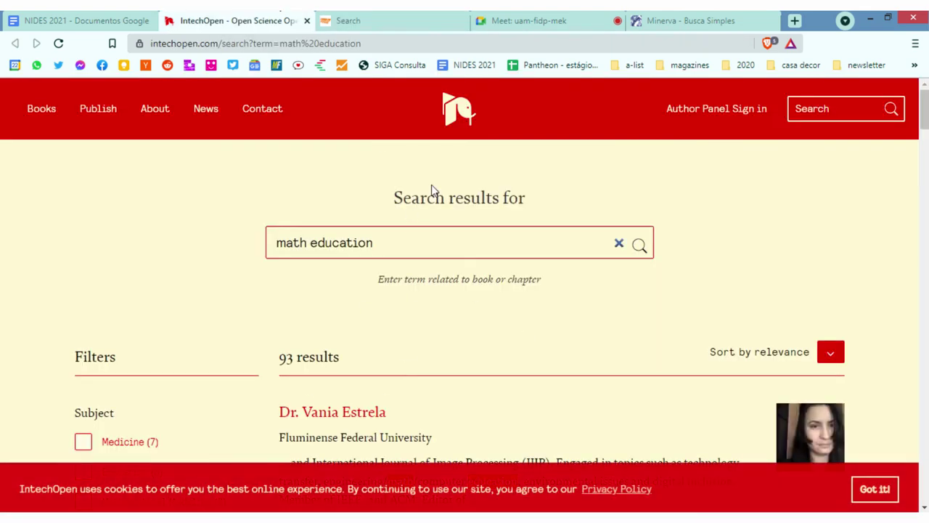
pyautogui.click(392, 234)
pyautogui.scroll(-3, 355, 234)
pyautogui.scroll(3, 323, 195)
pyautogui.scroll(-8, 588, 276)
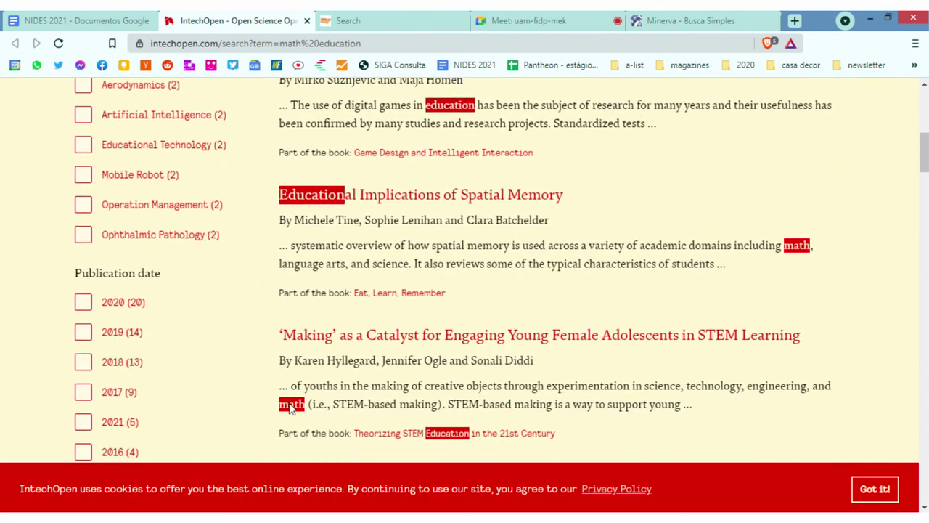
pyautogui.scroll(8, 431, 276)
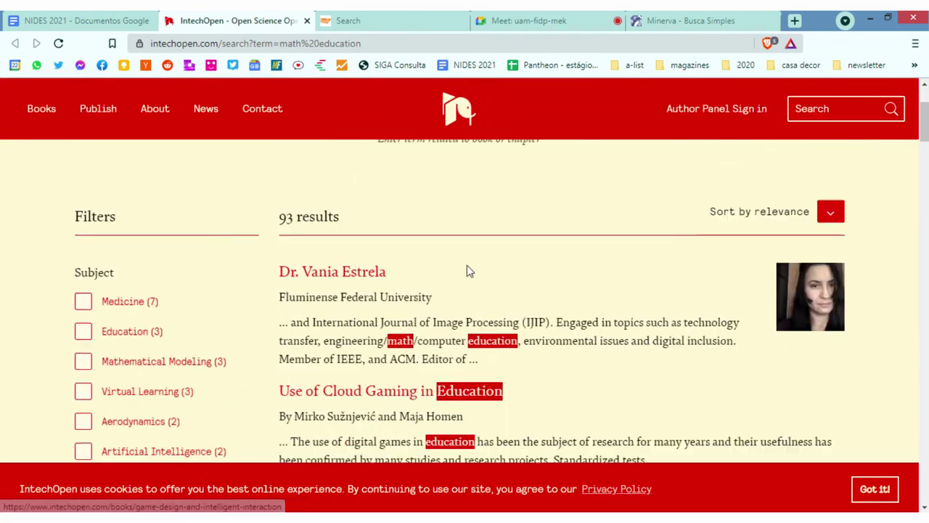
# Read the "ATUALIZAÇÃO" notes on search alerts in Scopus, Web of Science and Google Scholar in the NIDES 2021 document
pyautogui.click(86, 20)
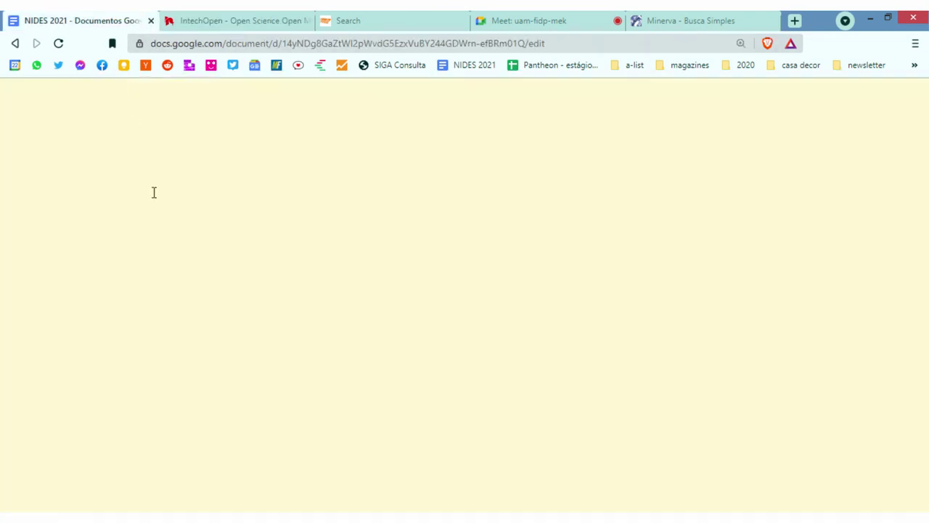
pyautogui.scroll(-2, 365, 444)
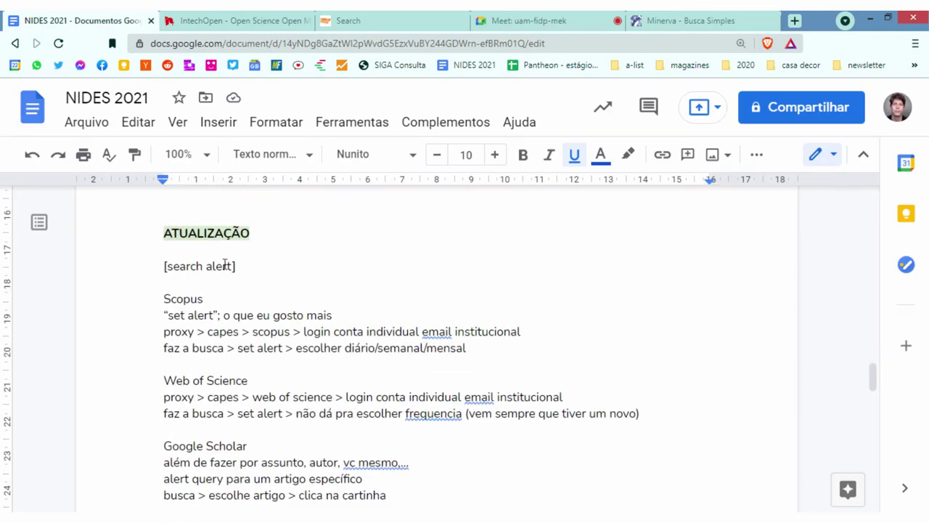
pyautogui.click(353, 360)
pyautogui.scroll(-4, 352, 361)
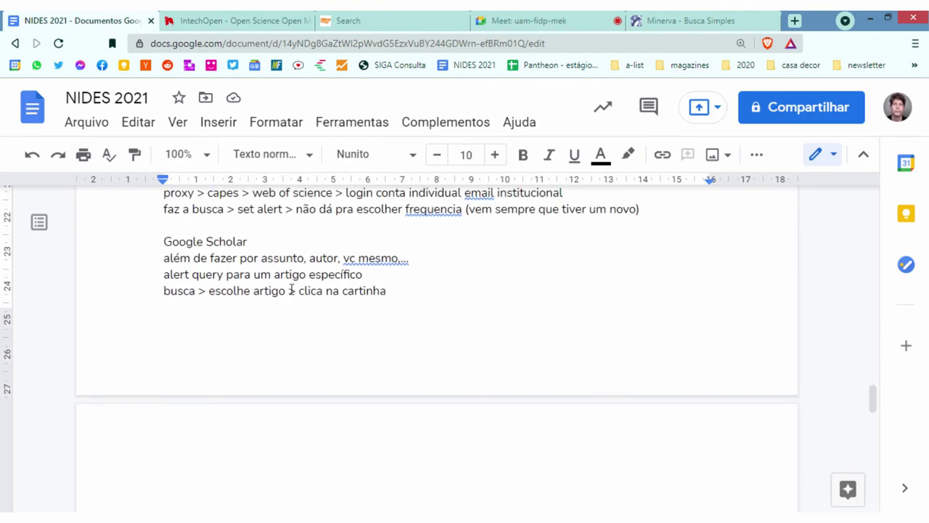
pyautogui.scroll(5, 217, 348)
pyautogui.scroll(-3, 255, 305)
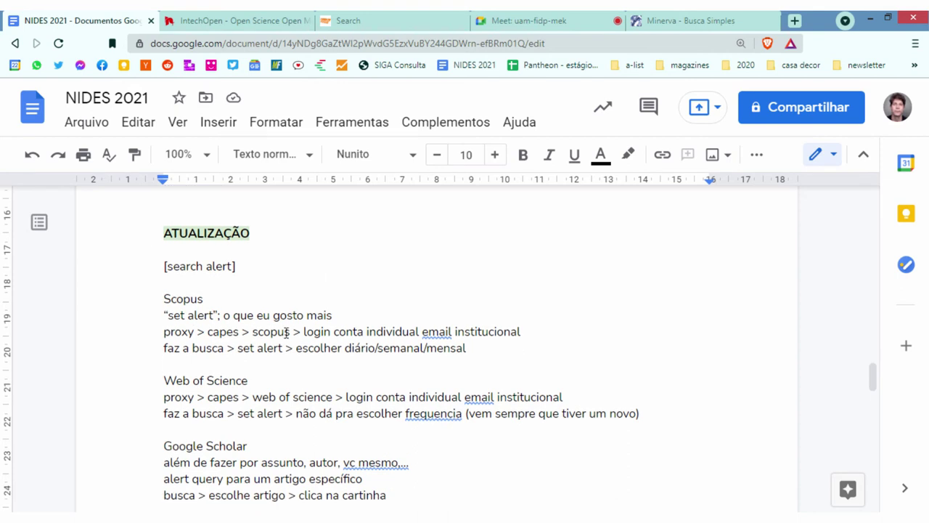
pyautogui.click(400, 369)
pyautogui.scroll(1, 357, 341)
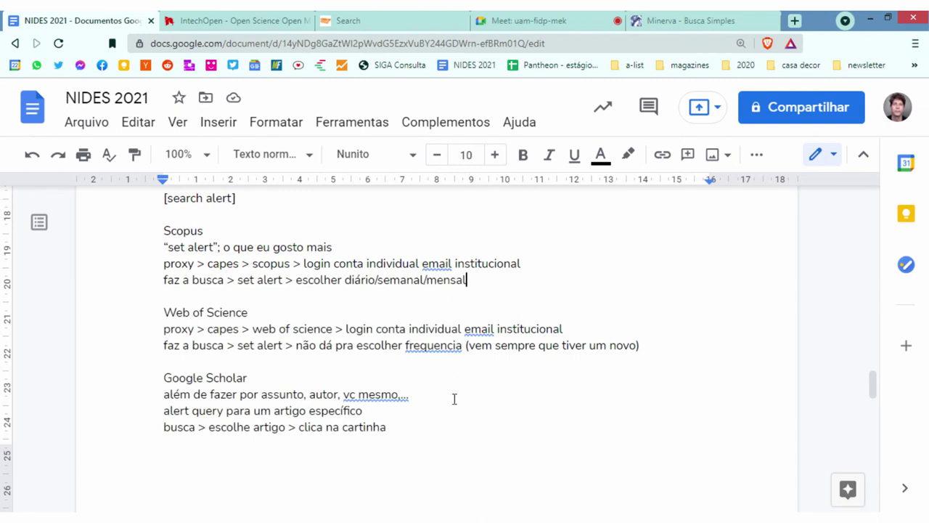
pyautogui.scroll(-2, 392, 338)
pyautogui.scroll(-1, 393, 338)
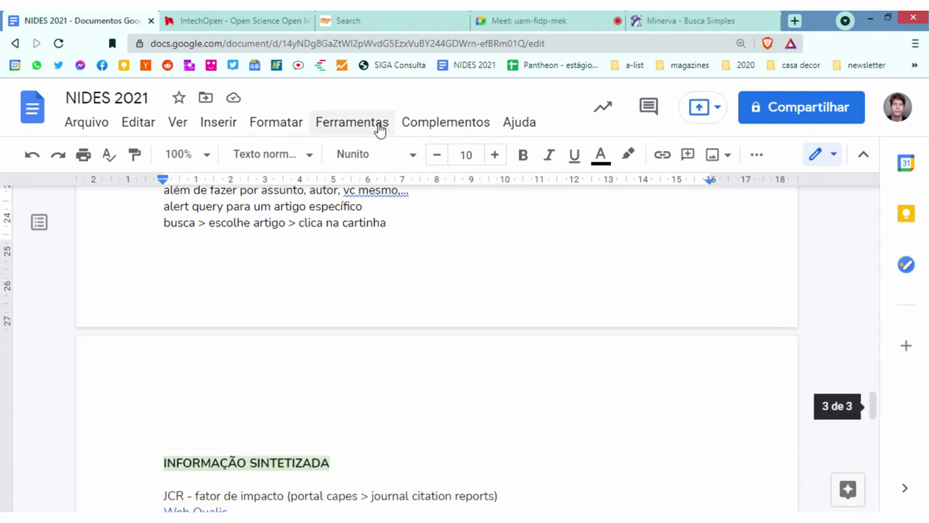
# Close the IntechOpen and DOAB pages and return to the Google Scholar alert notes in the NIDES 2021 document, dismissing the meeting notification
pyautogui.click(239, 20)
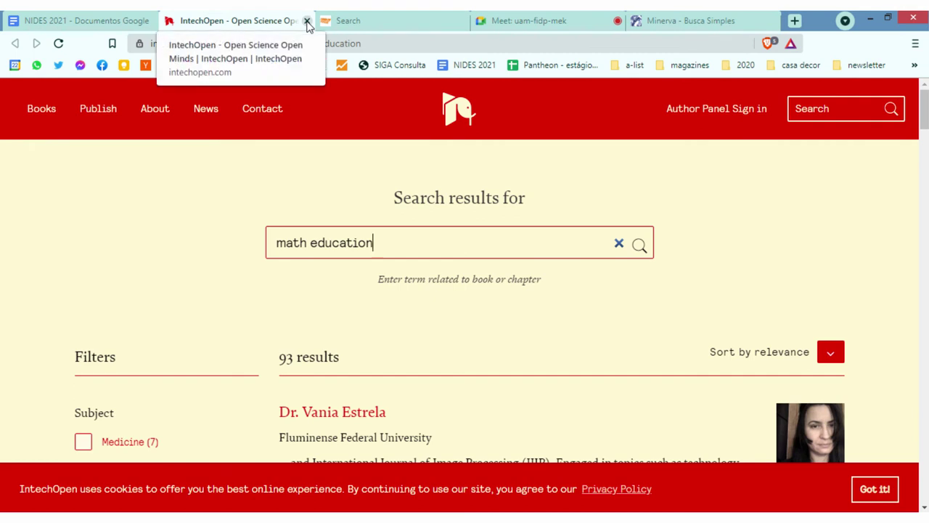
pyautogui.click(307, 21)
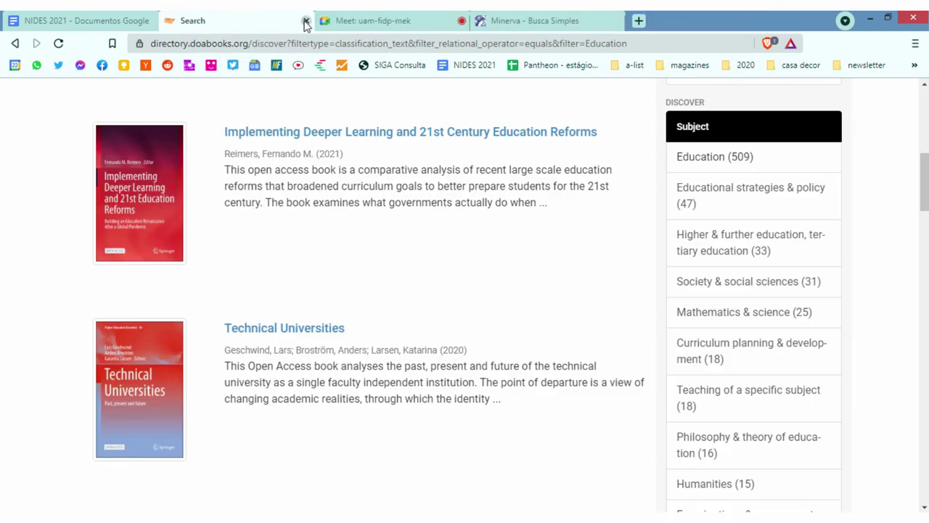
pyautogui.click(307, 21)
pyautogui.click(126, 16)
pyautogui.scroll(-1, 408, 284)
pyautogui.scroll(3, 433, 290)
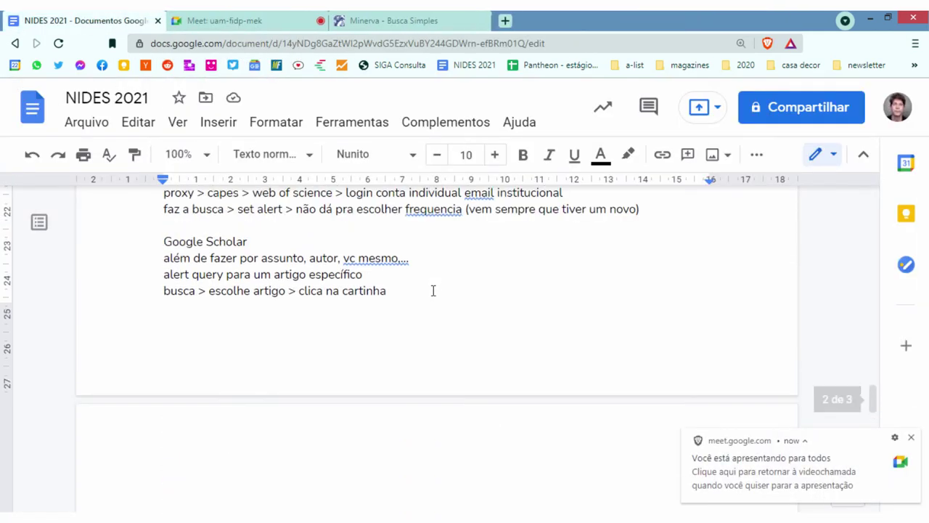
pyautogui.click(910, 437)
pyautogui.scroll(2, 430, 94)
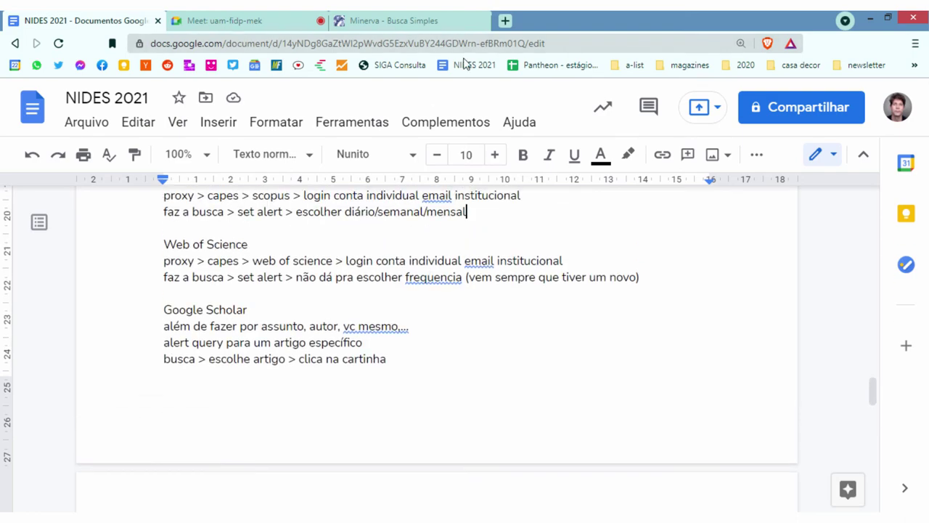
# Open the Google Scholar home page separately from the NIDES 2021 document
pyautogui.click(506, 20)
pyautogui.write('schola')
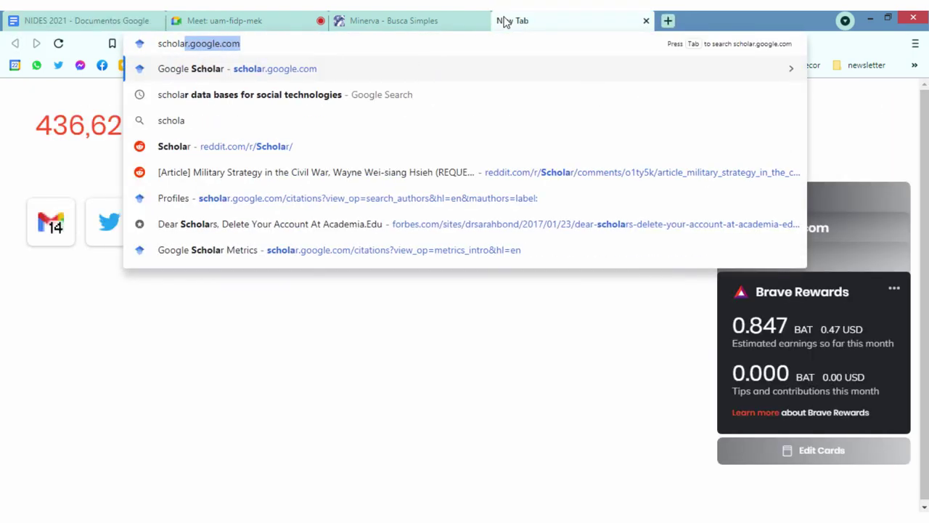
pyautogui.press('Return')
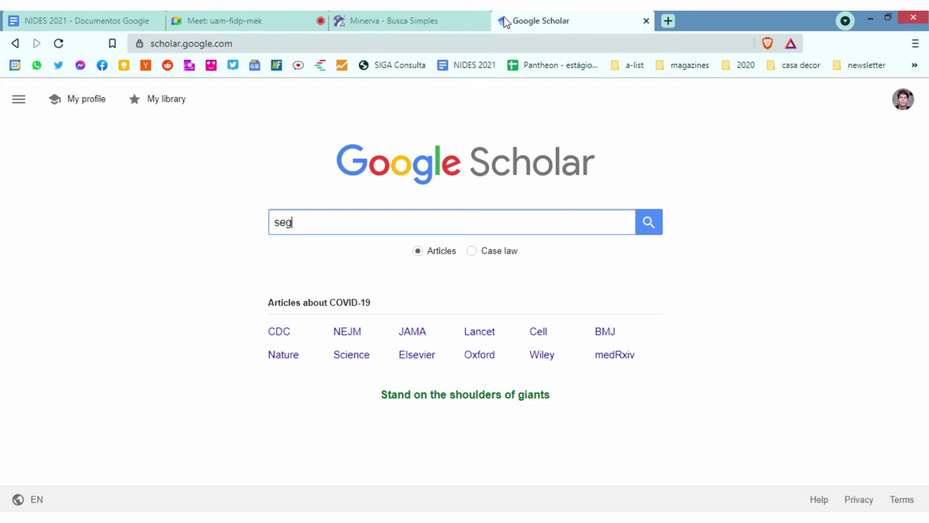
# Search Google Scholar for "segurança alimentar"
pyautogui.write('uranc')
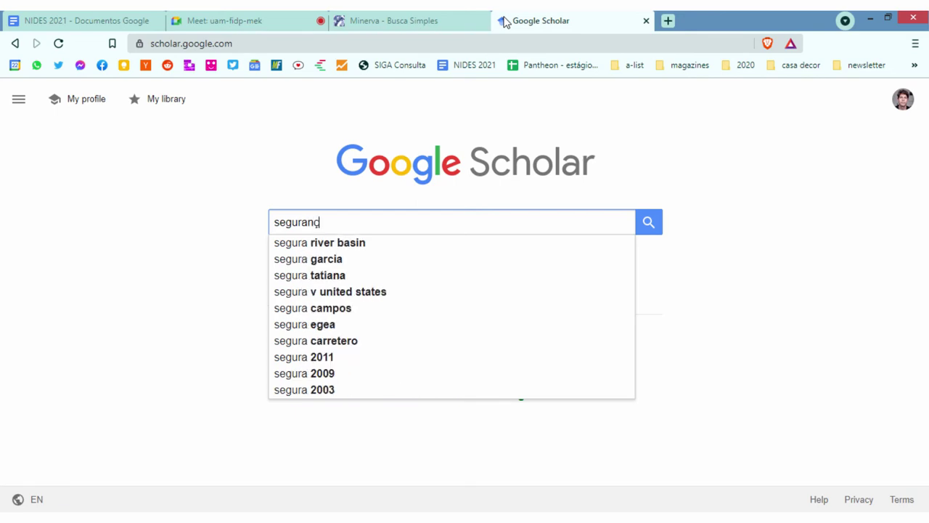
pyautogui.press('BackSpace')
pyautogui.write('ça alimentar')
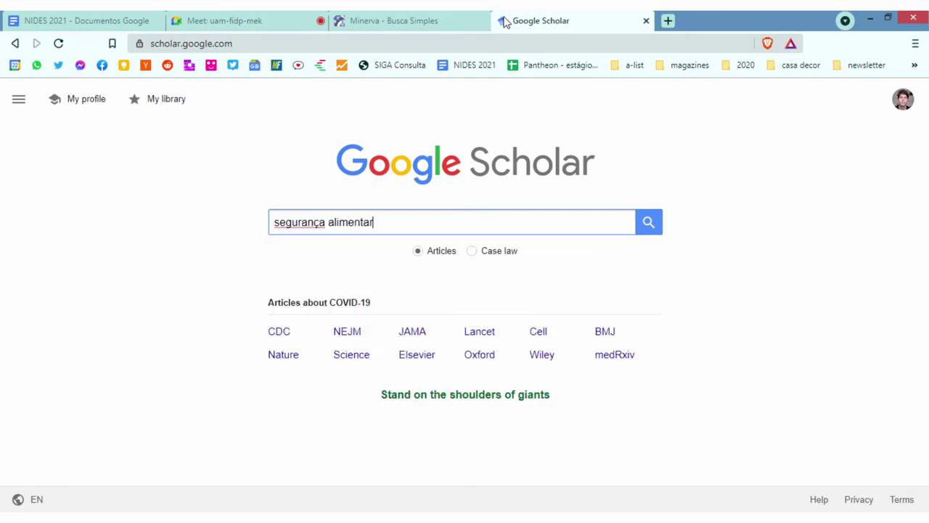
pyautogui.press('Return')
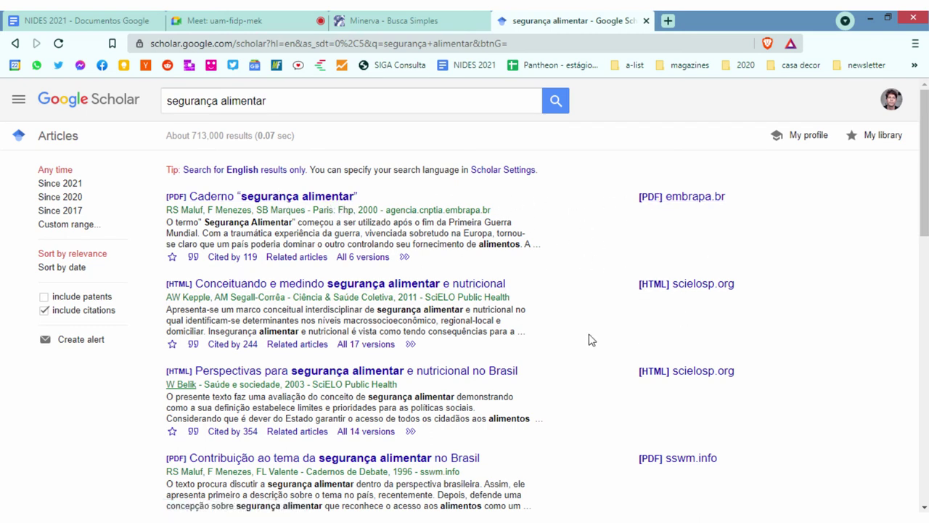
# Examine the total number of results and the first articles listed for "segurança alimentar"
pyautogui.scroll(-1, 589, 339)
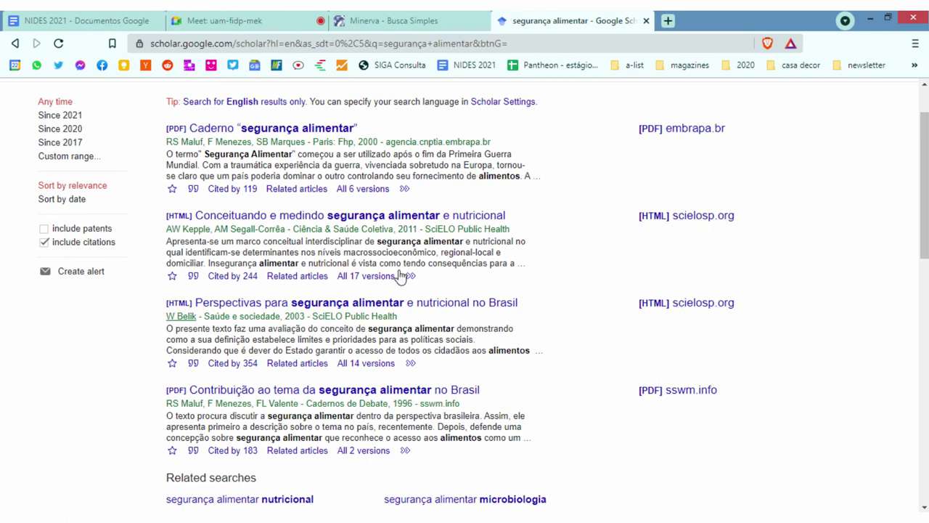
pyautogui.scroll(1, 381, 291)
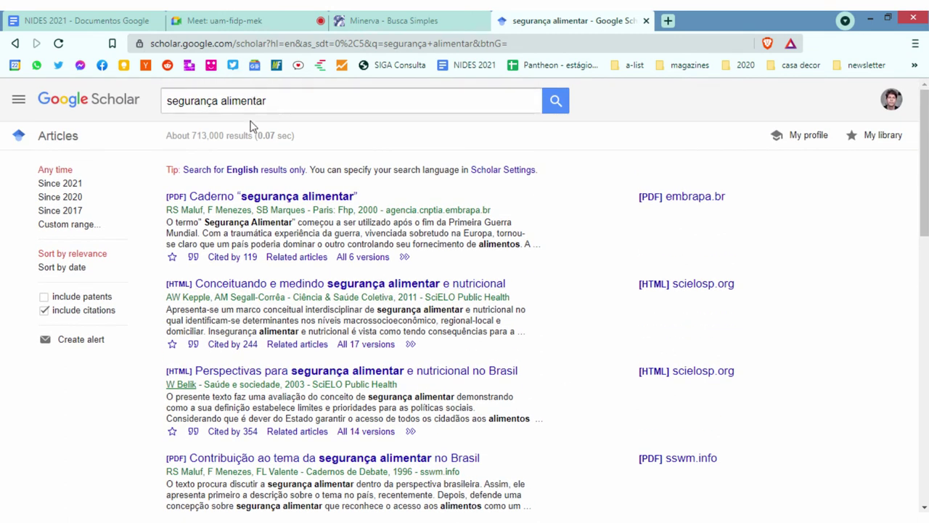
pyautogui.moveTo(190, 135); pyautogui.dragTo(251, 136)
pyautogui.click(319, 144)
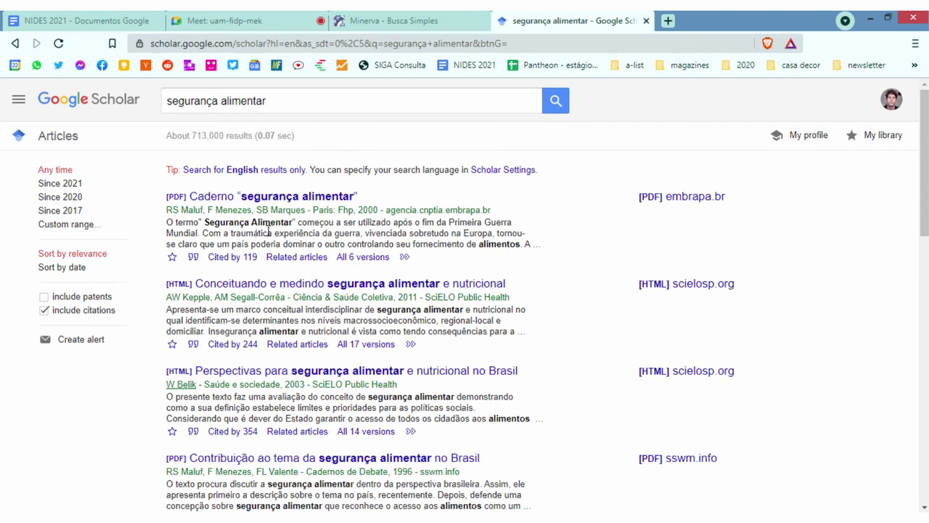
pyautogui.scroll(-1, 269, 231)
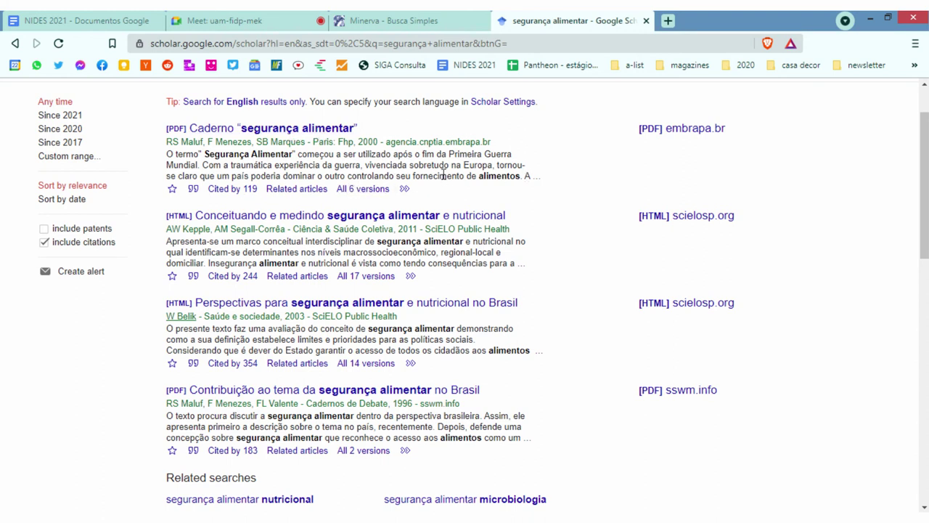
pyautogui.scroll(1, 514, 154)
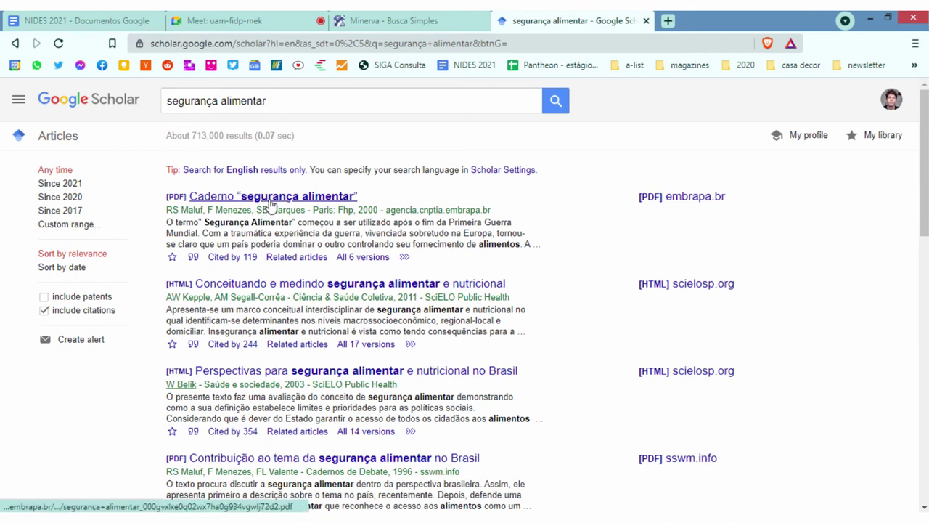
# View the articles that cite the Caderno "segurança alimentar" result and return to the search results
pyautogui.click(249, 259)
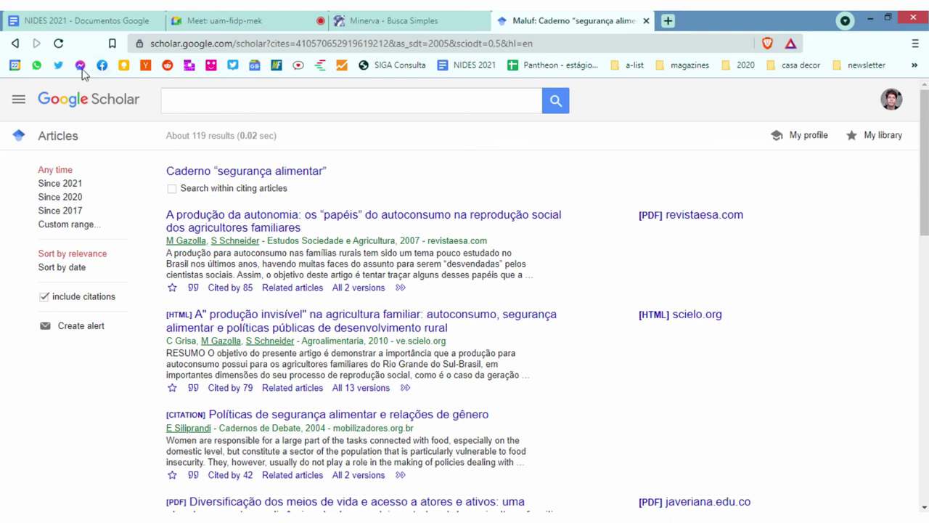
pyautogui.click(16, 43)
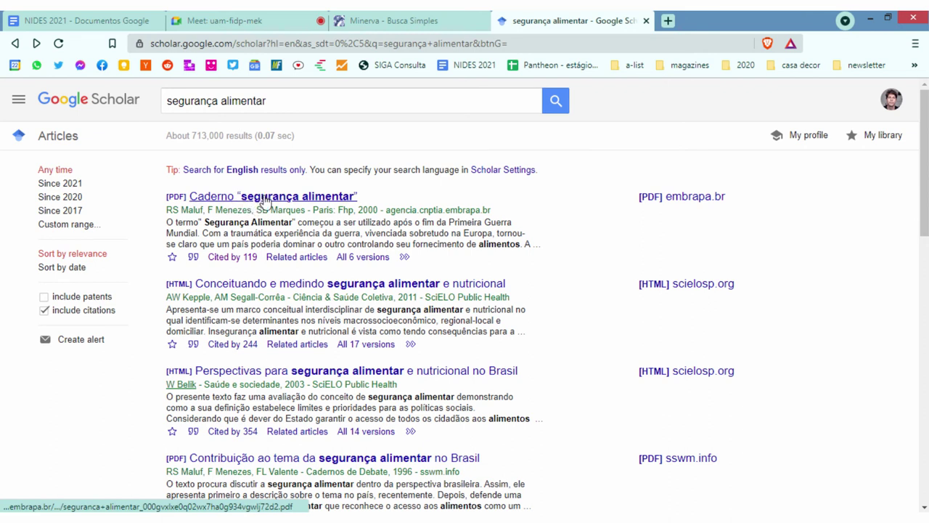
pyautogui.click(244, 261)
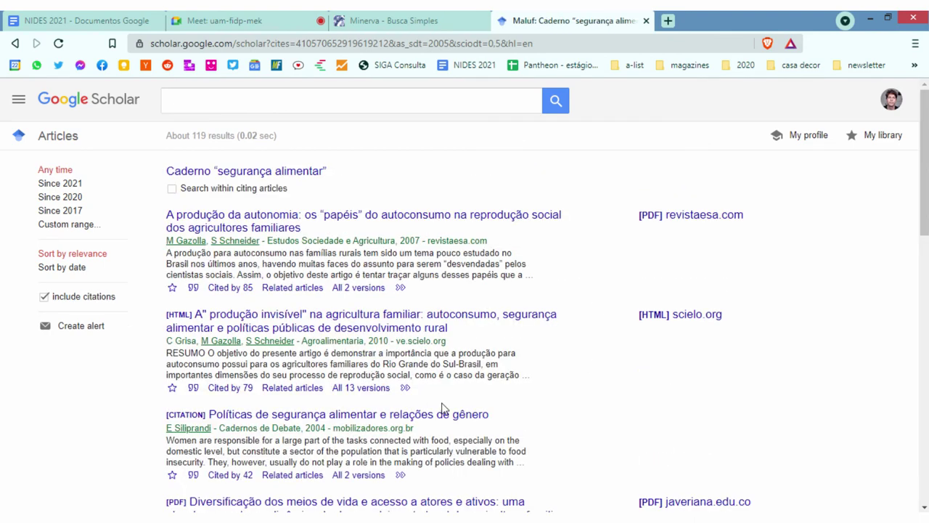
pyautogui.scroll(-2, 428, 384)
pyautogui.scroll(2, 392, 326)
pyautogui.click(14, 45)
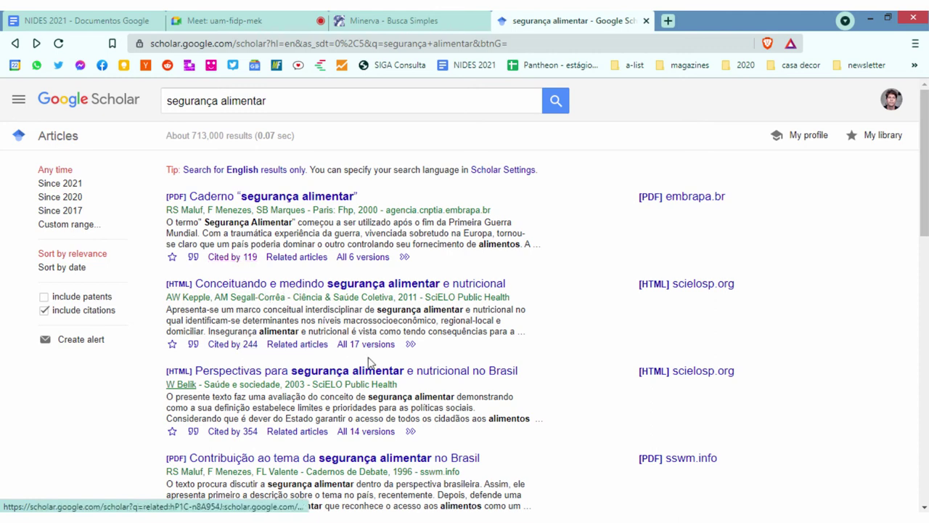
# Look through the first page and page 6 of the results, comparing citation counts, and return to page 1
pyautogui.scroll(-1, 236, 346)
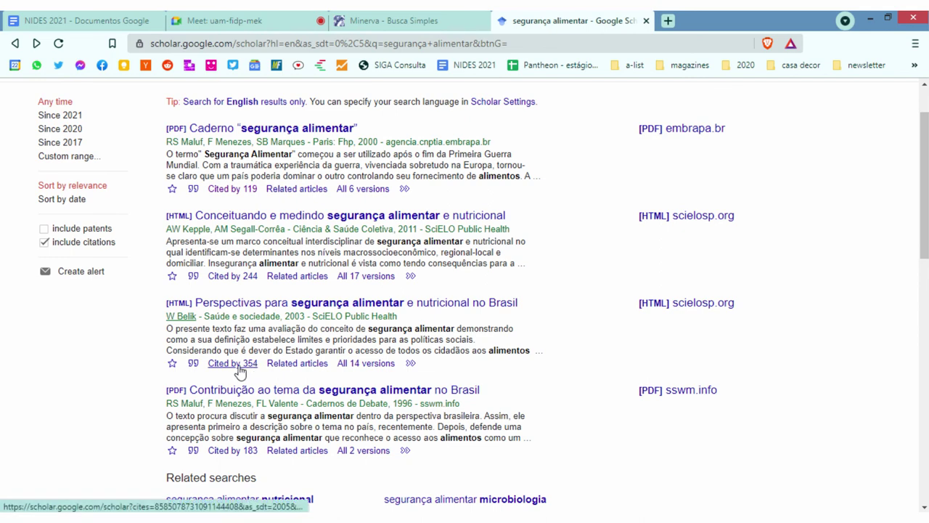
pyautogui.scroll(1, 323, 273)
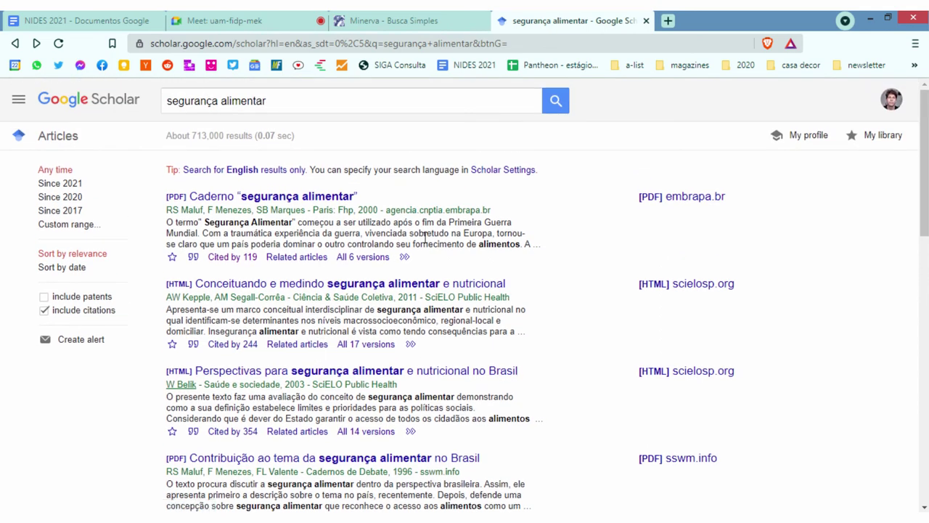
pyautogui.scroll(-1, 327, 283)
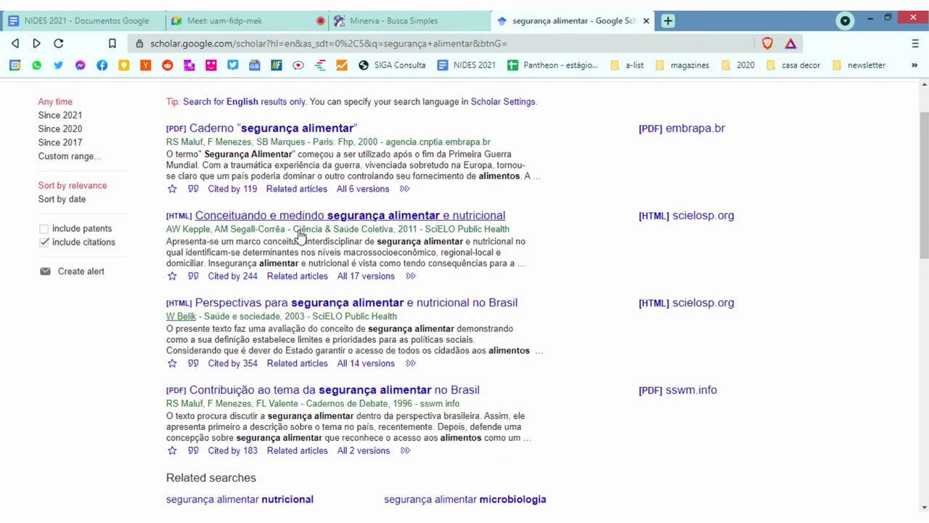
pyautogui.scroll(-1, 254, 335)
pyautogui.scroll(-10, 250, 337)
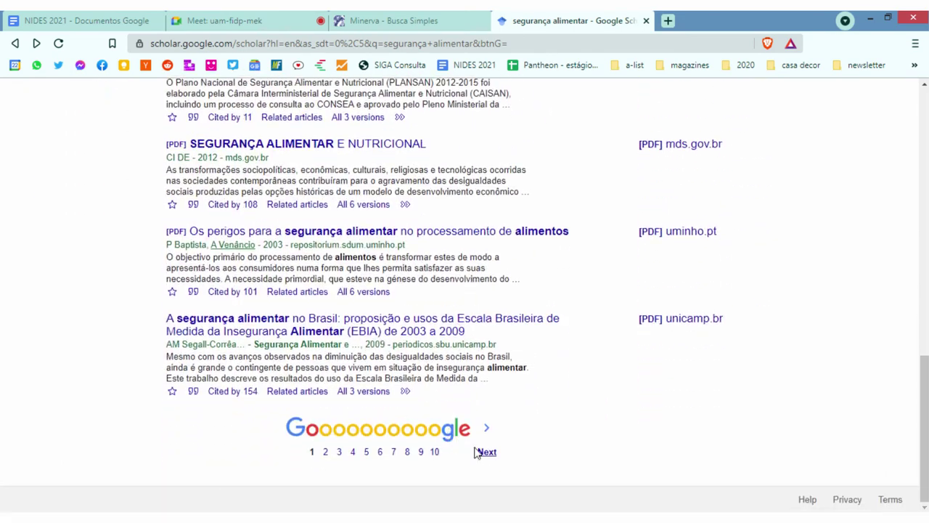
pyautogui.click(381, 452)
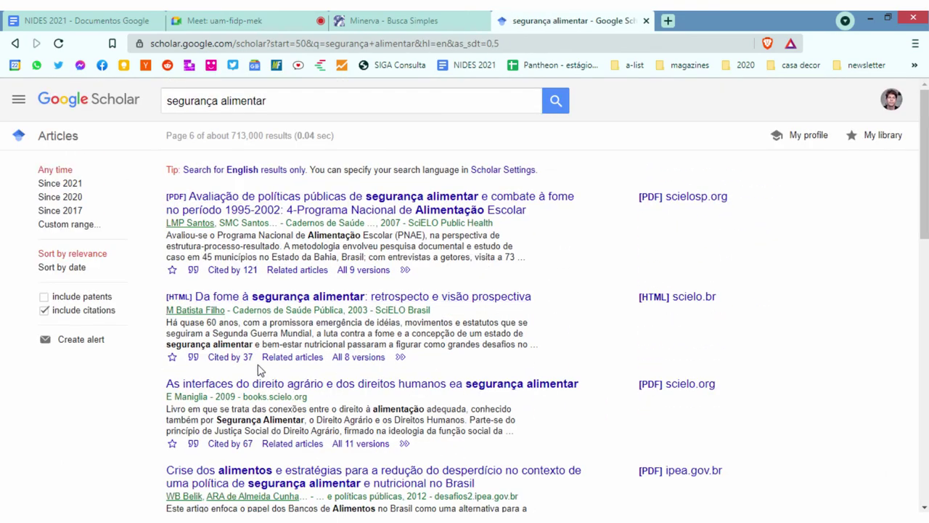
pyautogui.scroll(-5, 382, 340)
pyautogui.scroll(-6, 383, 339)
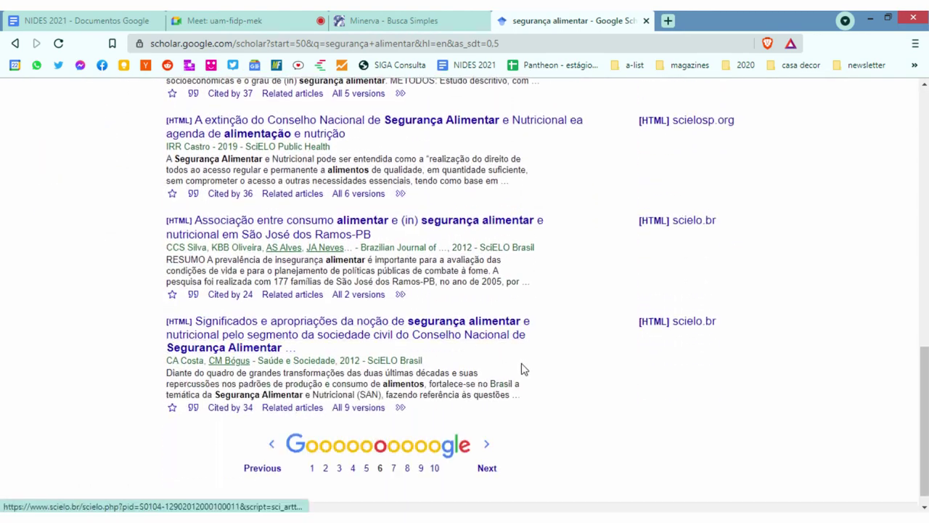
pyautogui.click(312, 468)
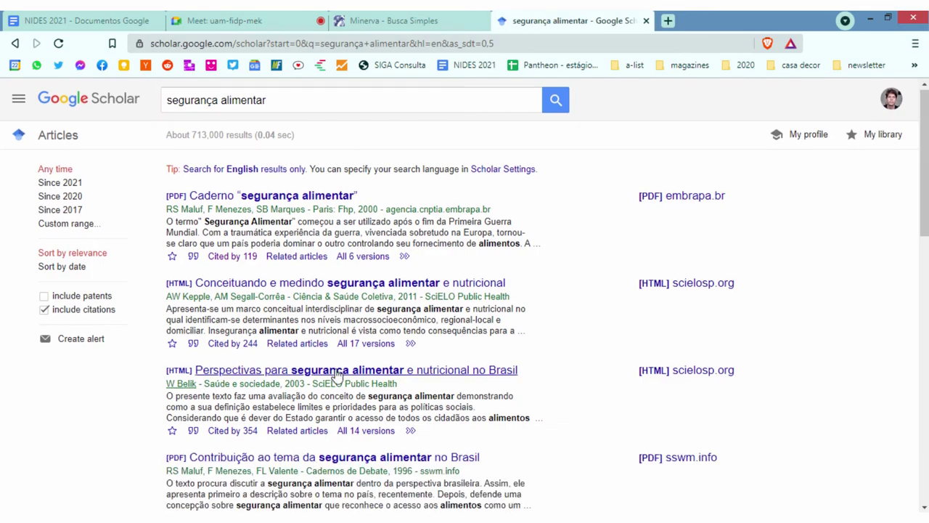
pyautogui.scroll(-10, 328, 436)
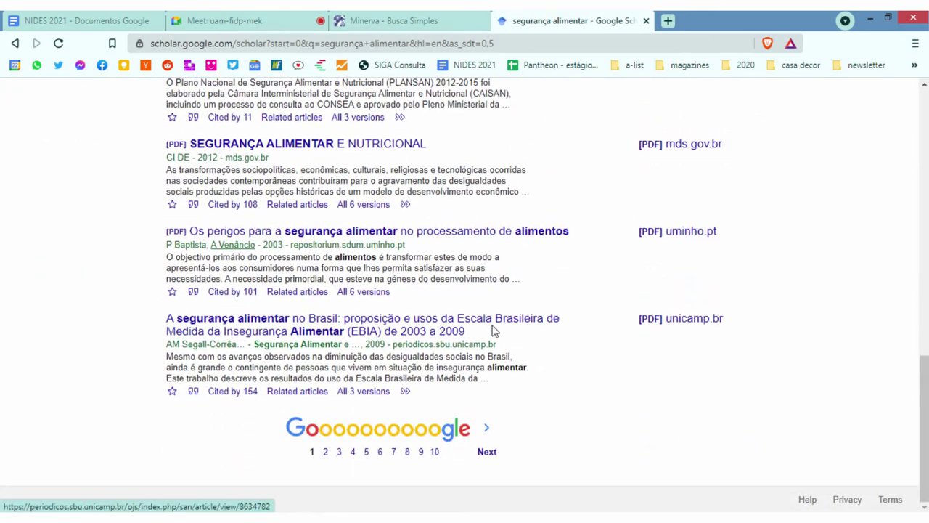
pyautogui.scroll(10, 508, 312)
# Highlight the journal names, the SciELO Public Health source and a publication year in the listed results
pyautogui.scroll(-1, 564, 291)
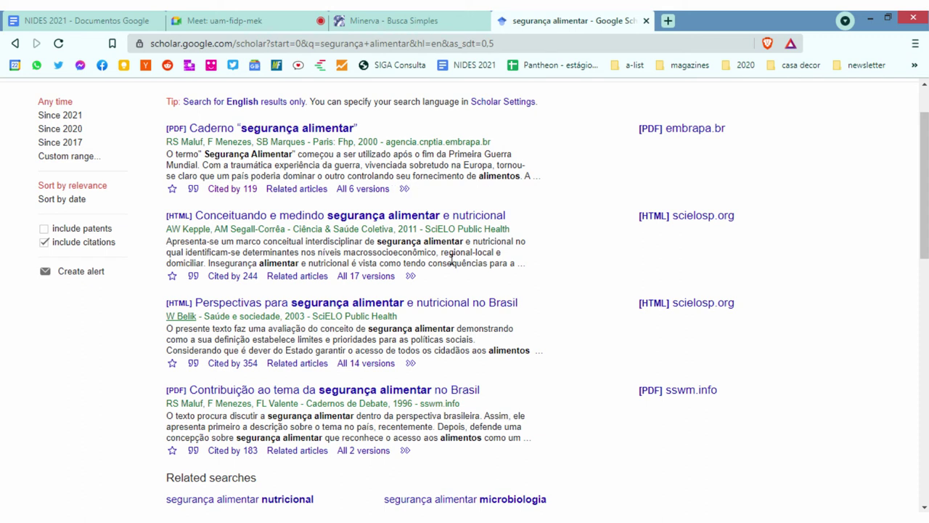
pyautogui.moveTo(295, 231); pyautogui.dragTo(388, 229)
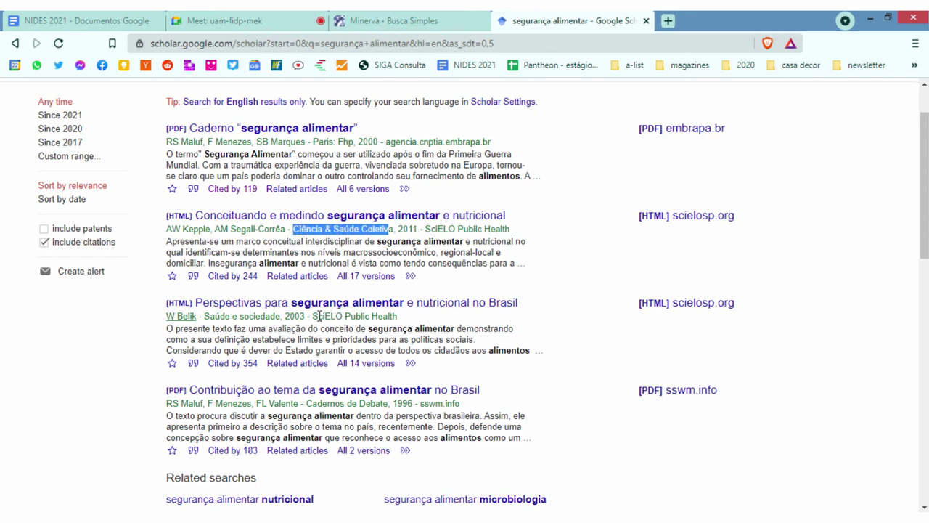
pyautogui.moveTo(312, 317); pyautogui.dragTo(397, 315)
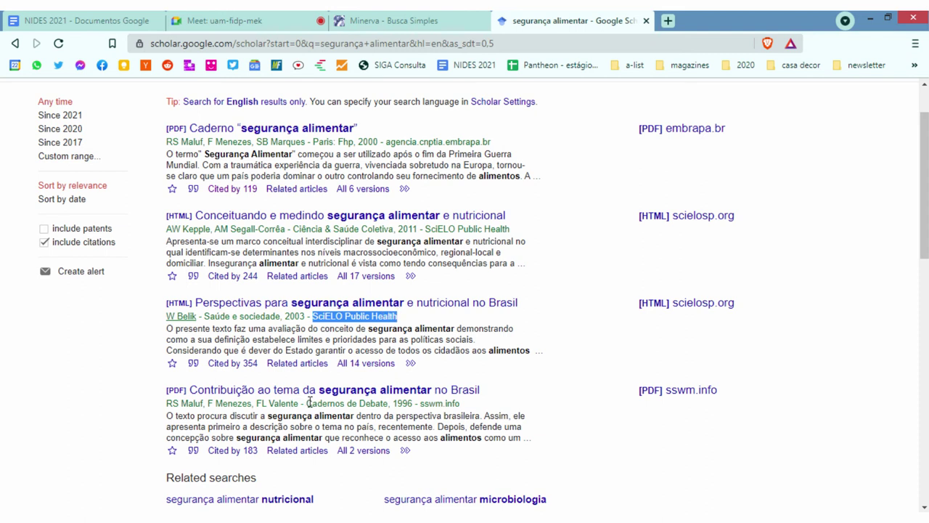
pyautogui.moveTo(307, 403); pyautogui.dragTo(388, 405)
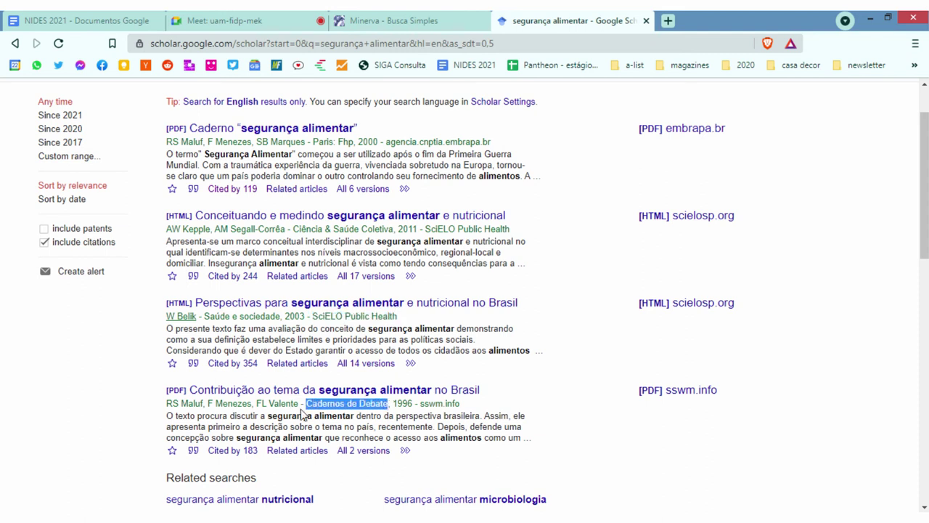
pyautogui.doubleClick(411, 402)
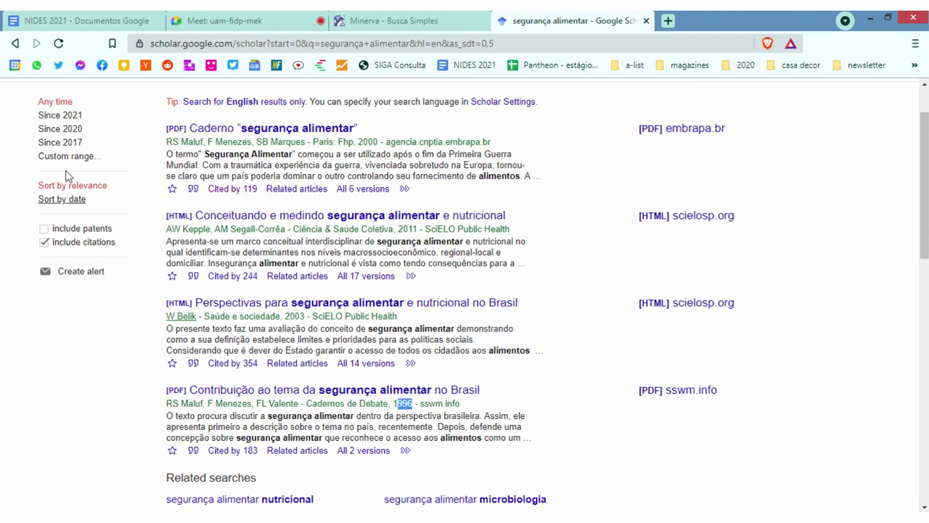
# Limit the results to articles since 2017, then briefly view the site's navigation options
pyautogui.scroll(1, 51, 187)
pyautogui.click(69, 208)
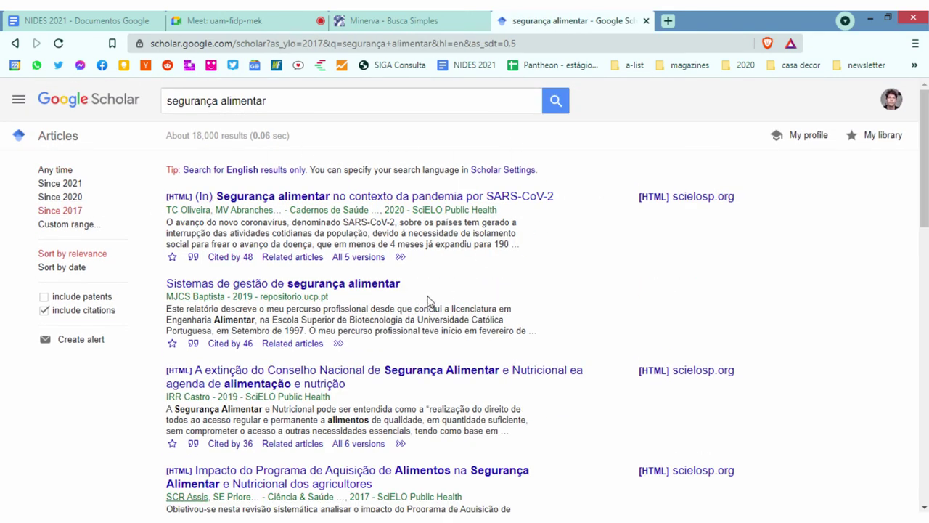
pyautogui.scroll(-1, 436, 301)
pyautogui.scroll(-2, 455, 294)
pyautogui.scroll(3, 501, 292)
pyautogui.click(27, 106)
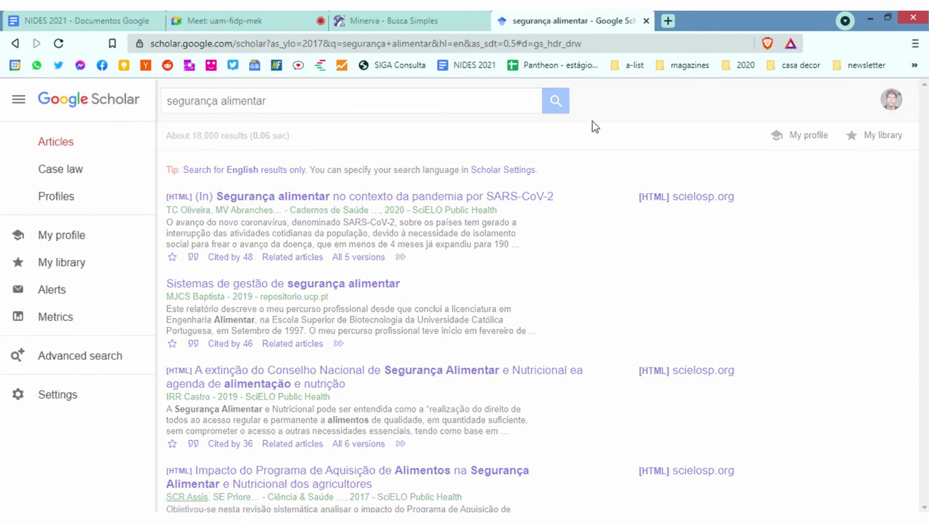
pyautogui.click(241, 129)
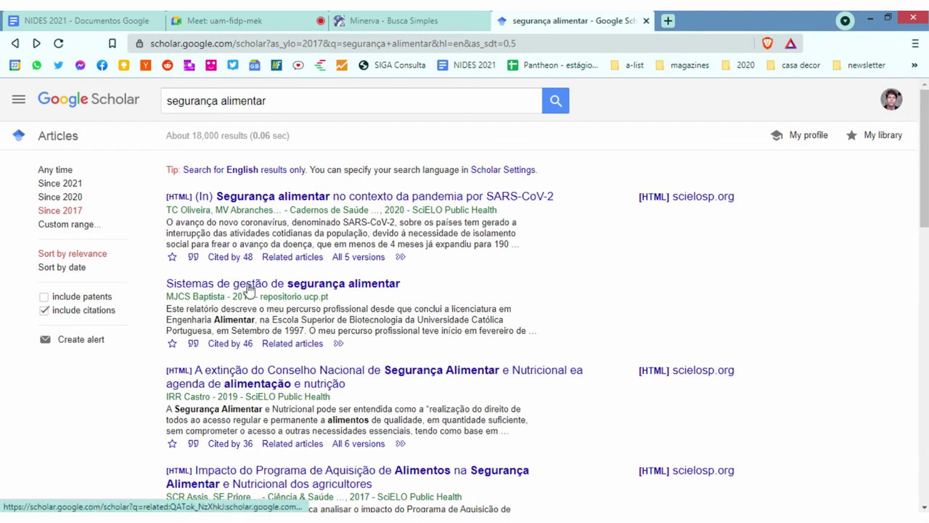
# Open alert creation for this search, review the intitle:"segurança alimentar" query and email address, and return to the results without creating it
pyautogui.click(80, 341)
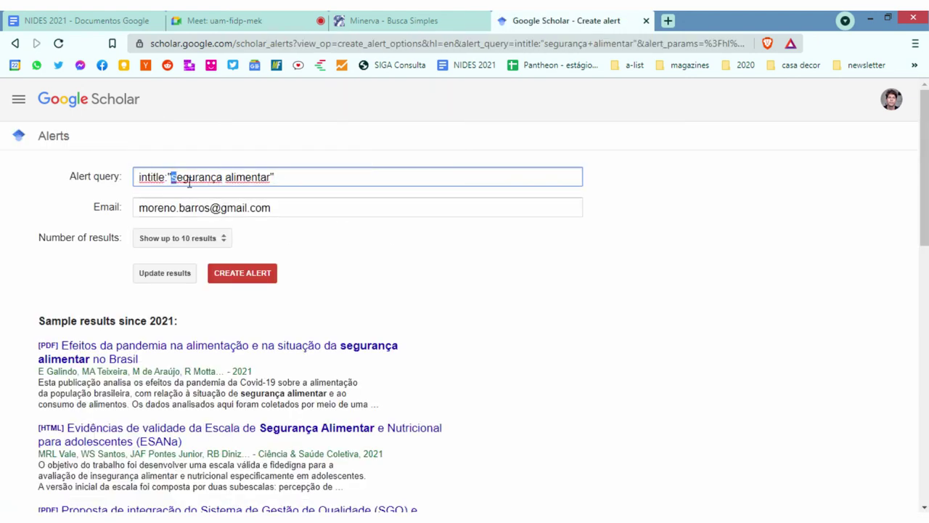
pyautogui.moveTo(189, 182); pyautogui.dragTo(269, 180)
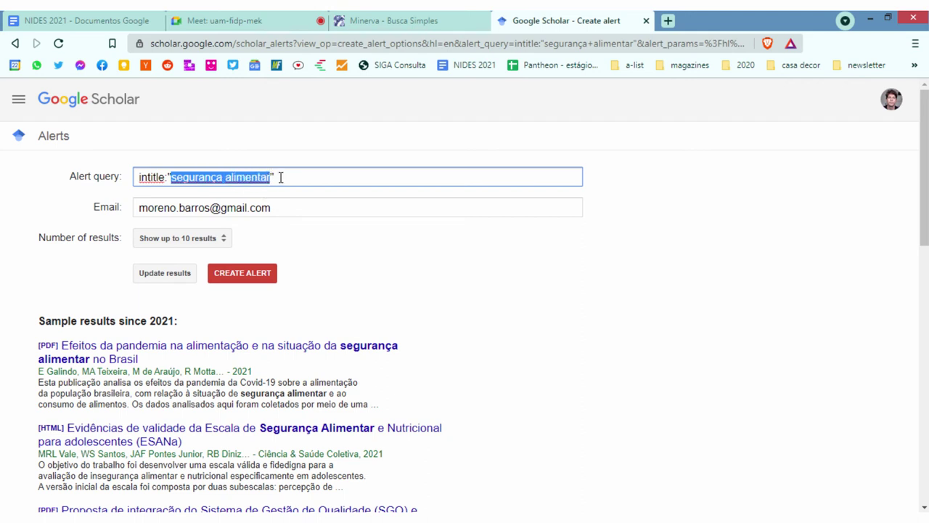
pyautogui.click(280, 177)
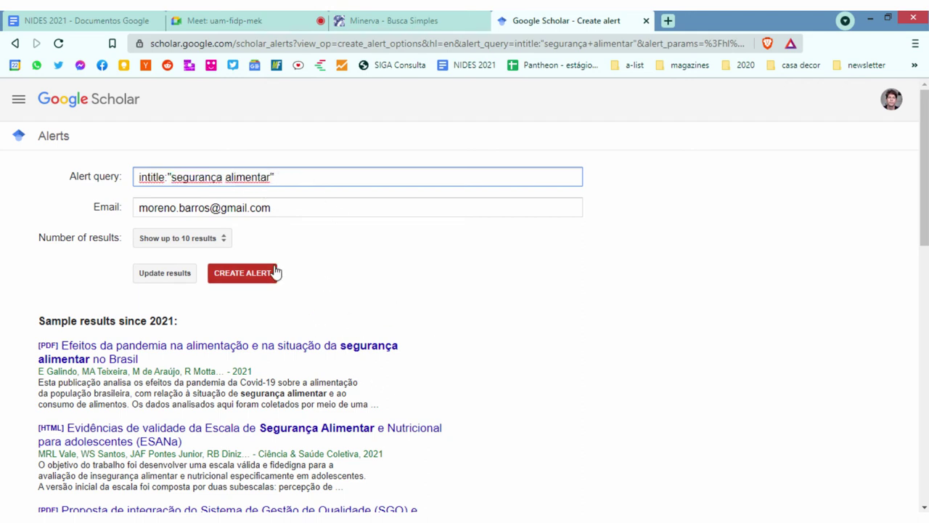
pyautogui.moveTo(172, 176); pyautogui.dragTo(267, 180)
pyautogui.moveTo(139, 208); pyautogui.dragTo(278, 212)
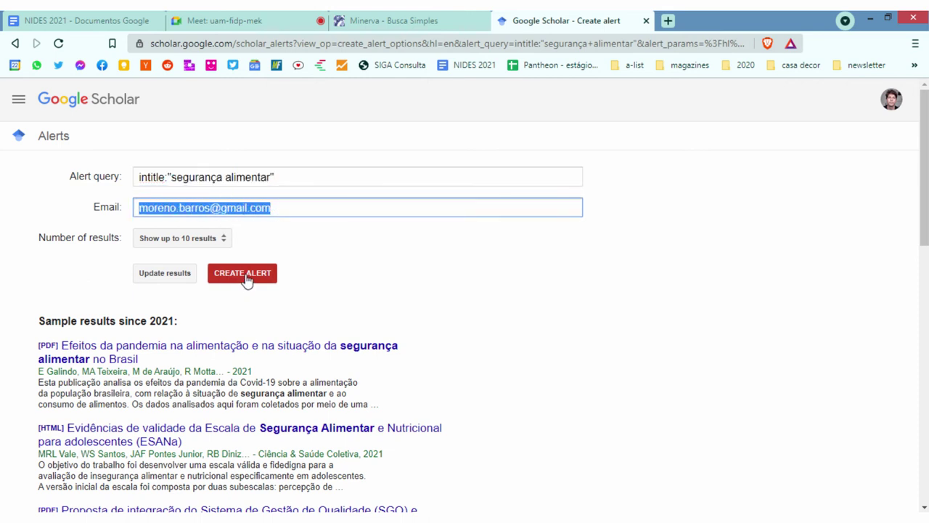
pyautogui.click(15, 43)
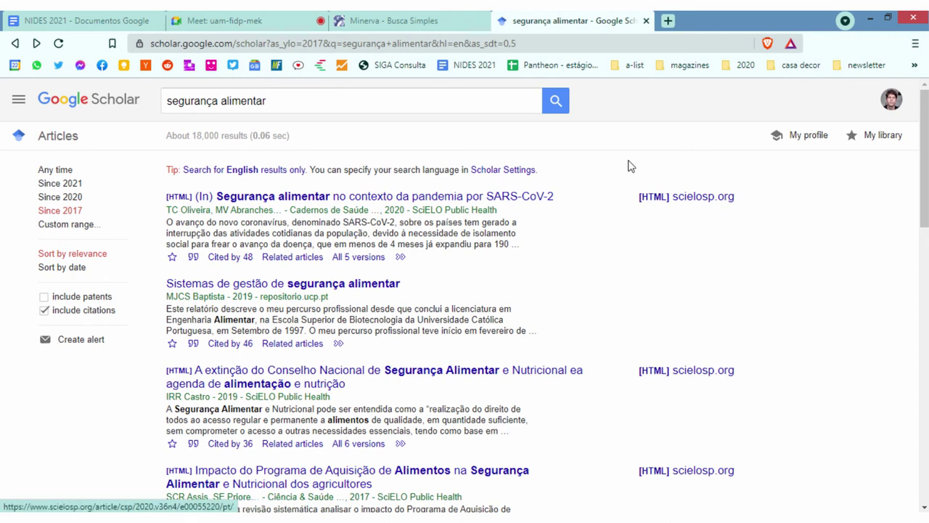
# Open the account's own Google Scholar profile and view its article list and citation metrics
pyautogui.click(811, 138)
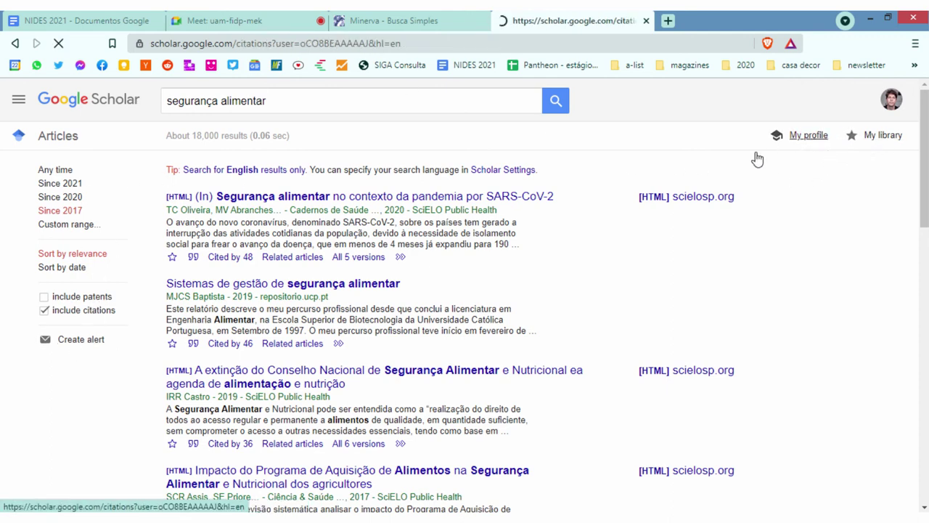
pyautogui.scroll(-2, 145, 283)
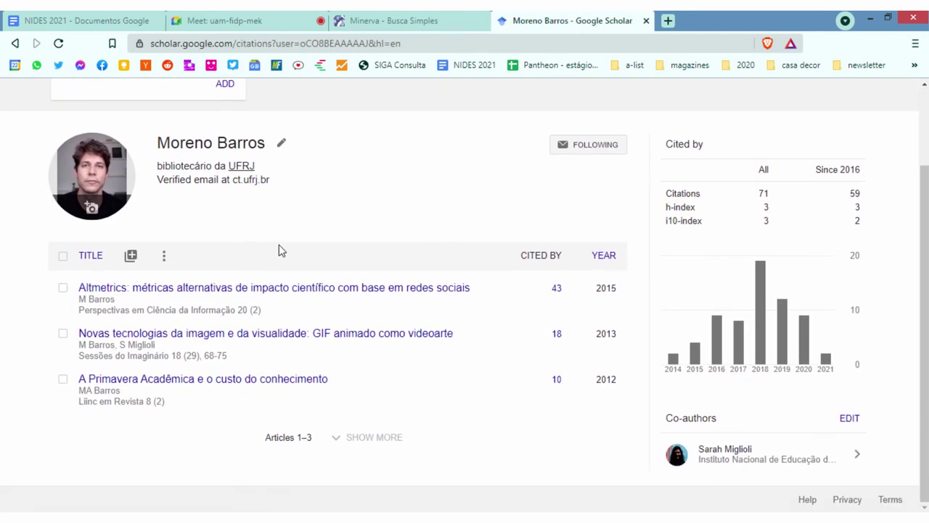
# Leave the account's own profile, return to the segurança alimentar results since 2017, and open a linked author's profile
pyautogui.scroll(2, 214, 211)
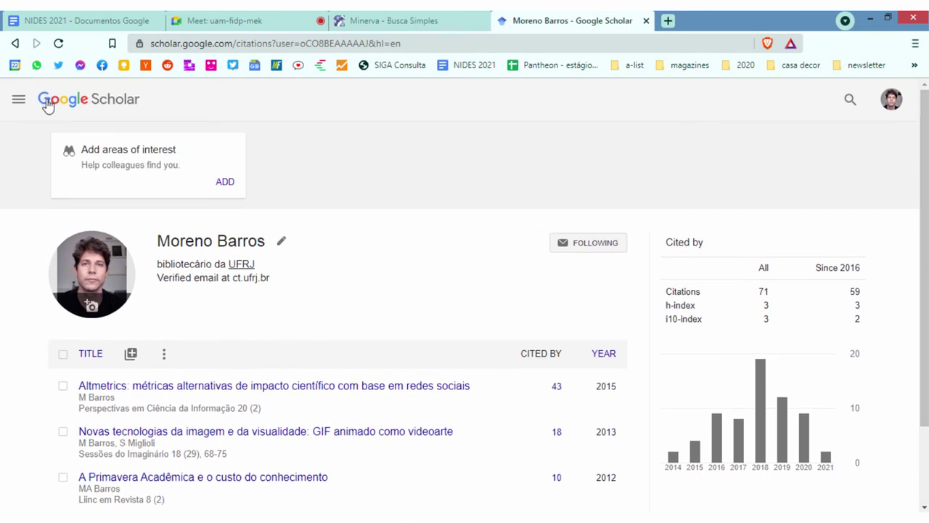
pyautogui.click(14, 43)
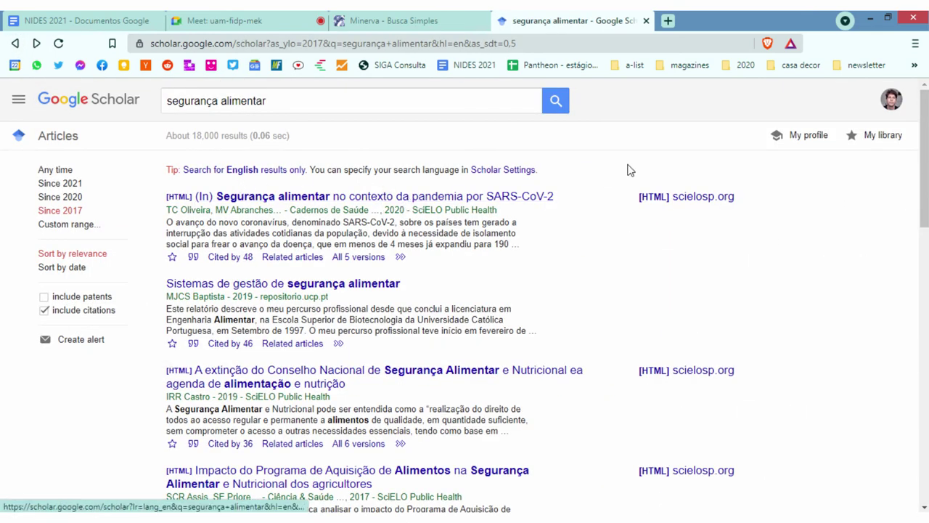
pyautogui.moveTo(307, 104); pyautogui.dragTo(128, 103)
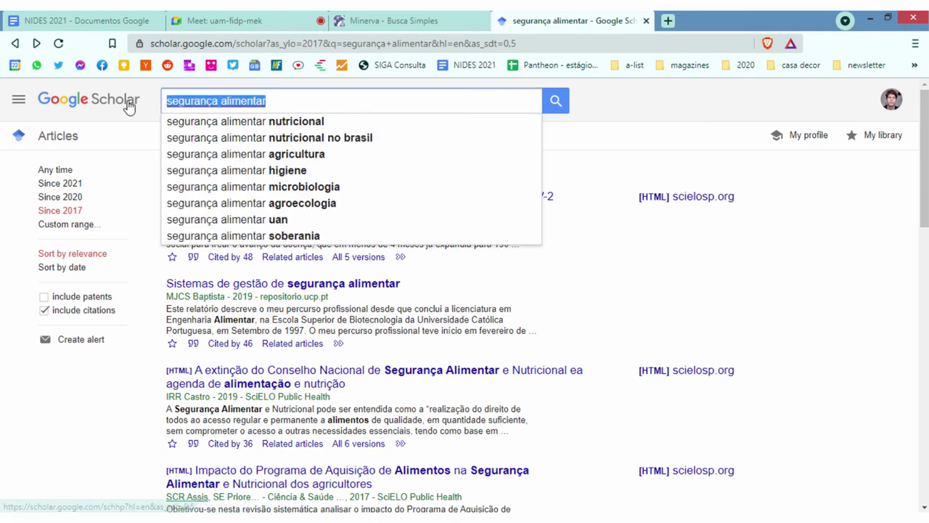
pyautogui.scroll(-3, 591, 279)
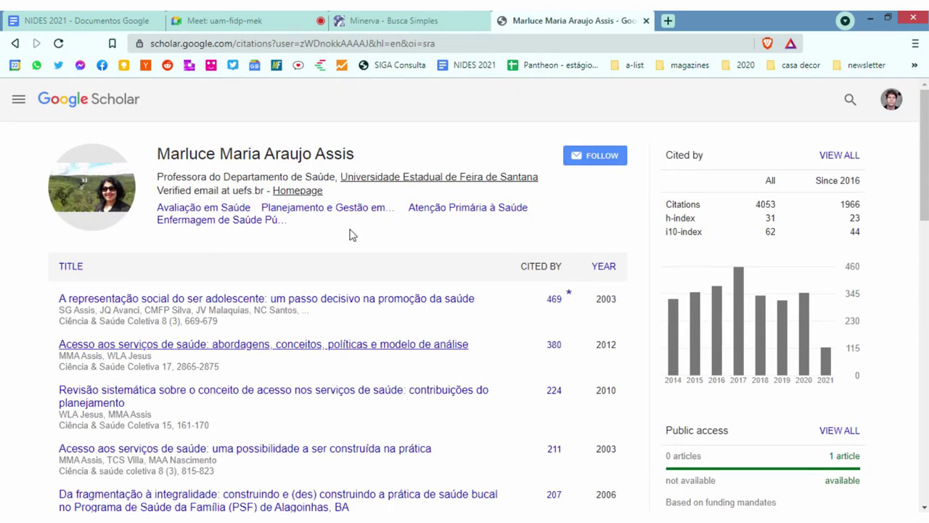
# Examine the author's profile: name, affiliation, article list, citation counts and indices
pyautogui.scroll(-2, 459, 376)
pyautogui.scroll(3, 417, 369)
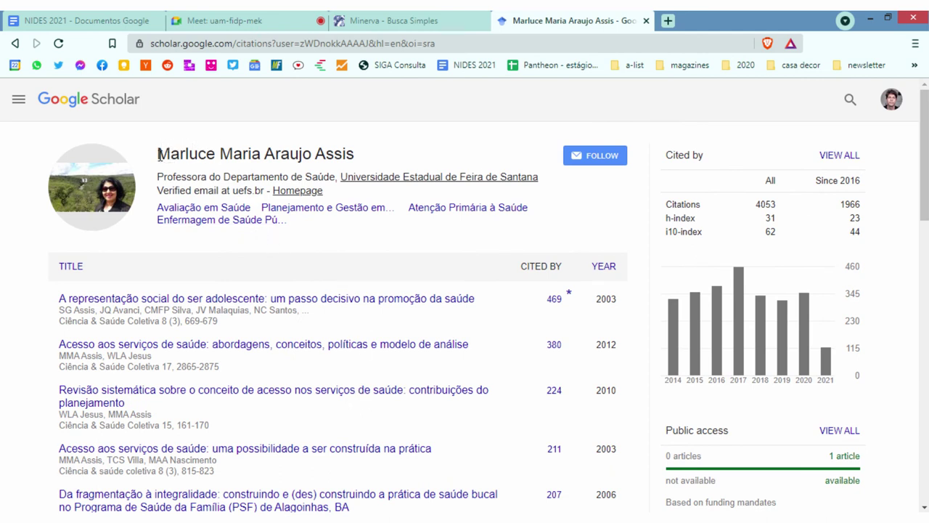
pyautogui.moveTo(159, 154); pyautogui.dragTo(375, 159)
pyautogui.click(385, 157)
pyautogui.scroll(-2, 487, 370)
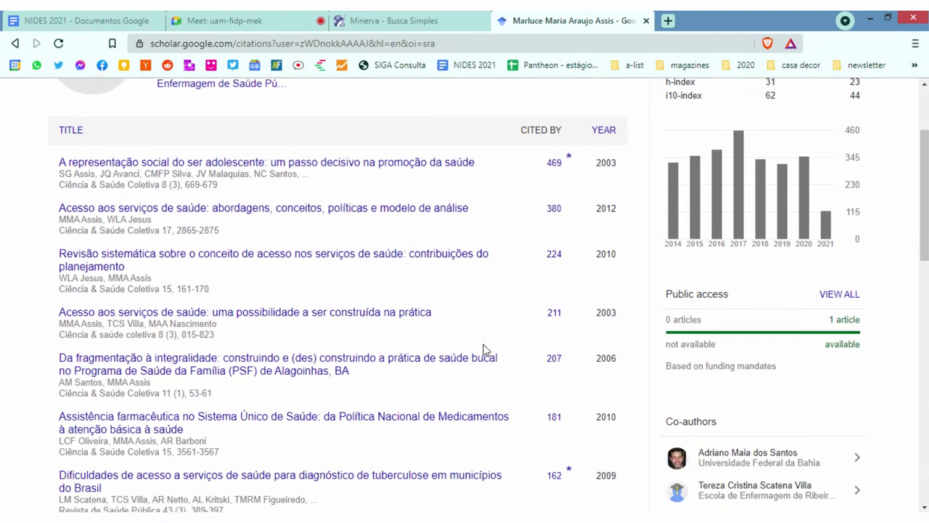
pyautogui.scroll(2, 276, 347)
pyautogui.scroll(-2, 286, 297)
pyautogui.scroll(2, 314, 351)
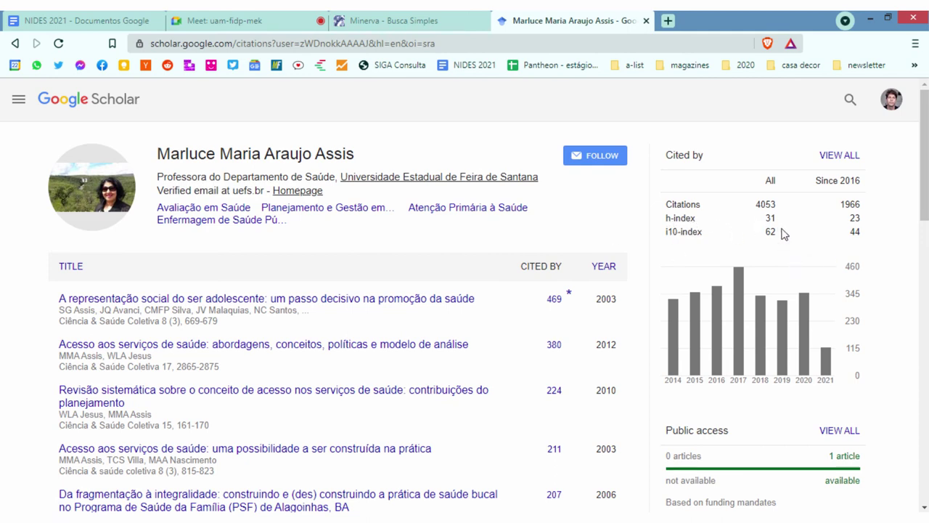
# Review the profile's co-author list, and open the list of researchers under the Atenção Primária à Saúde interest
pyautogui.scroll(-1, 798, 210)
pyautogui.scroll(-1, 856, 290)
pyautogui.scroll(-1, 834, 316)
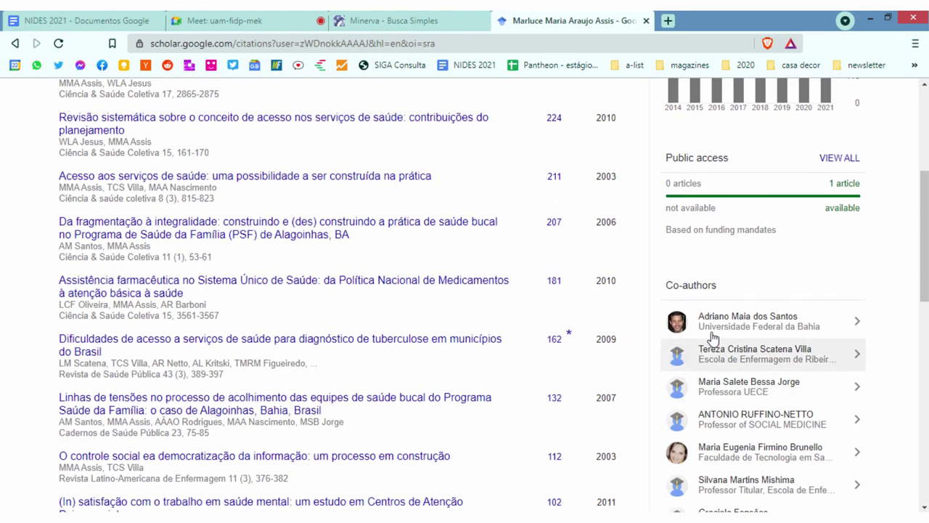
pyautogui.scroll(-1, 771, 353)
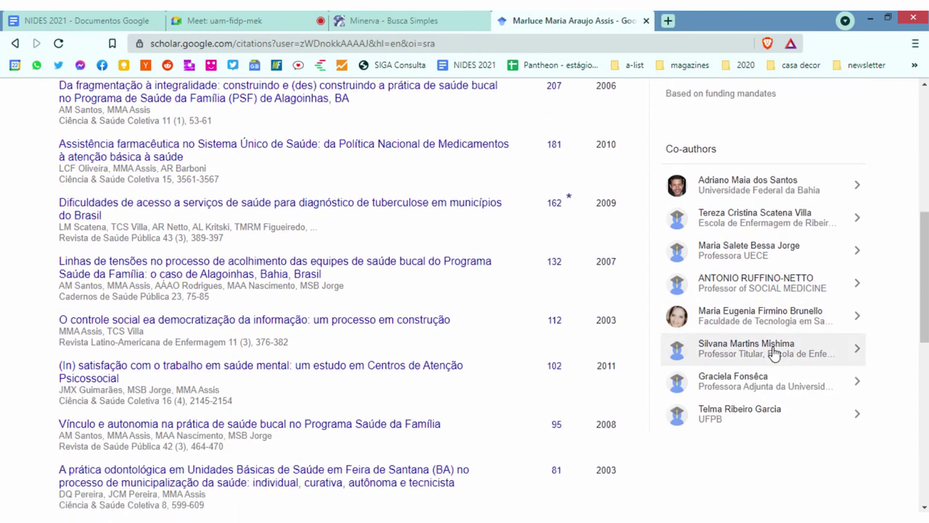
pyautogui.scroll(3, 772, 353)
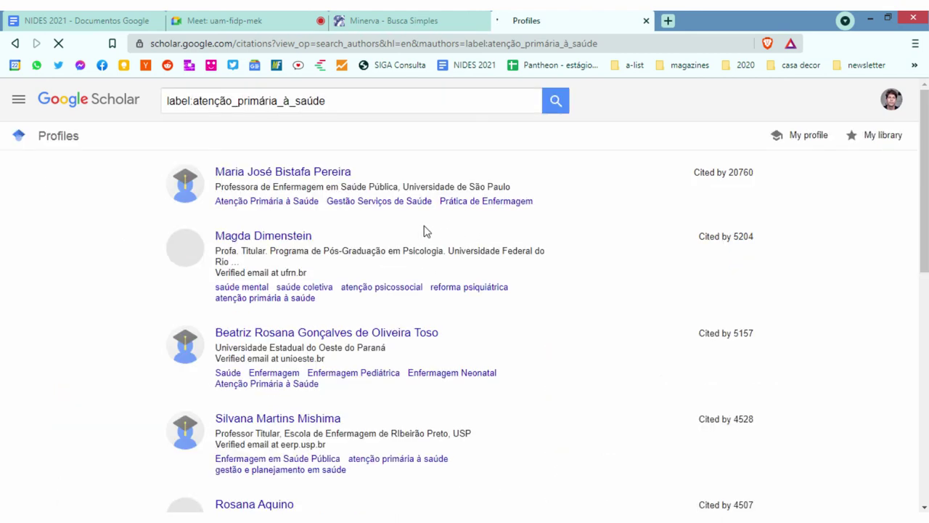
# Examine the researcher profiles labelled atenção_primária_à_saúde, highlighting the first researcher's affiliation and citation count
pyautogui.scroll(-3, 400, 357)
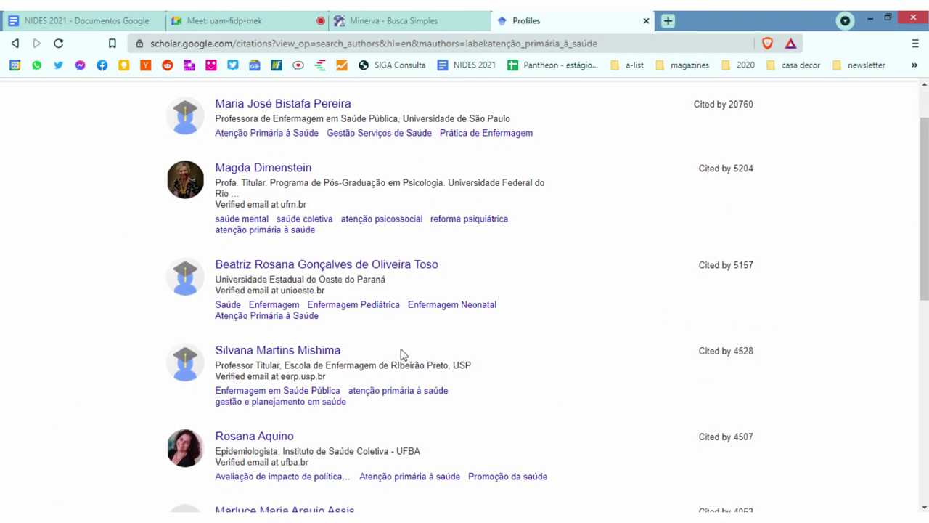
pyautogui.scroll(3, 352, 416)
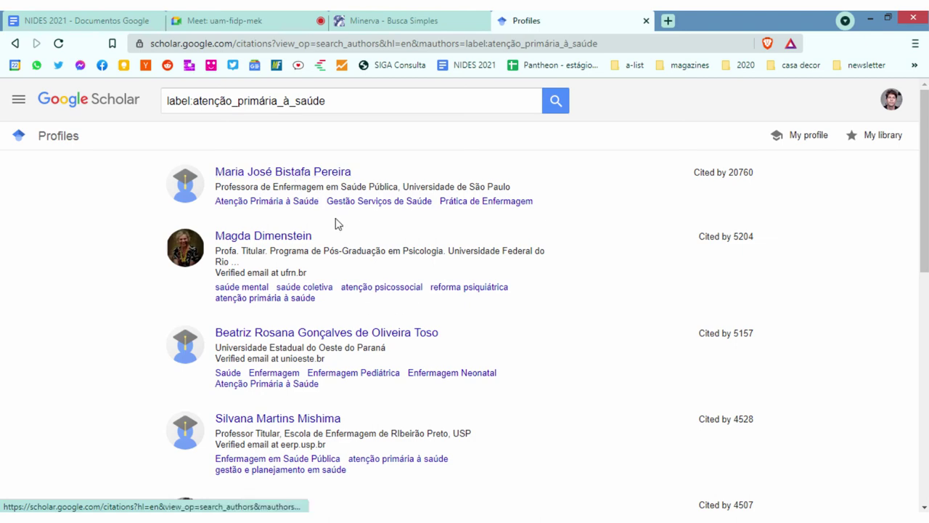
pyautogui.scroll(-3, 390, 243)
pyautogui.scroll(-4, 390, 242)
pyautogui.scroll(7, 342, 235)
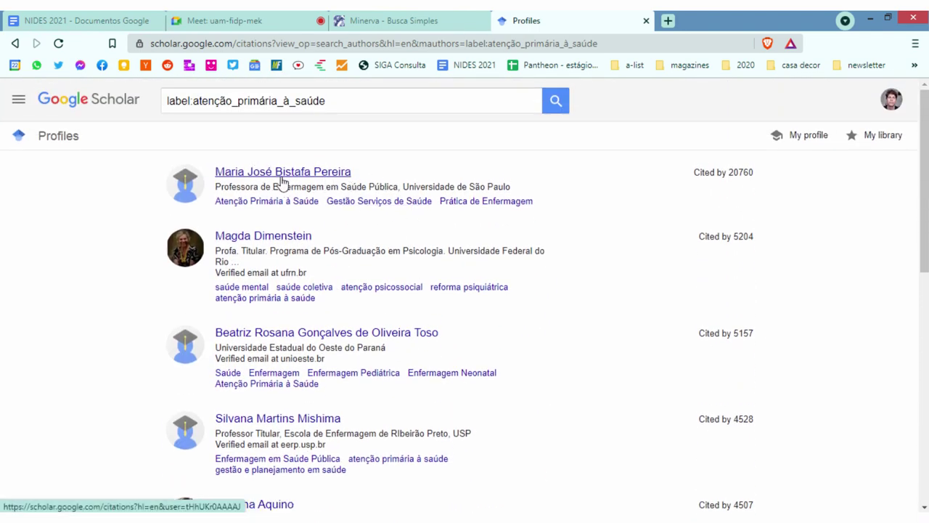
pyautogui.scroll(-3, 424, 311)
pyautogui.scroll(3, 425, 311)
pyautogui.moveTo(753, 176); pyautogui.dragTo(739, 176)
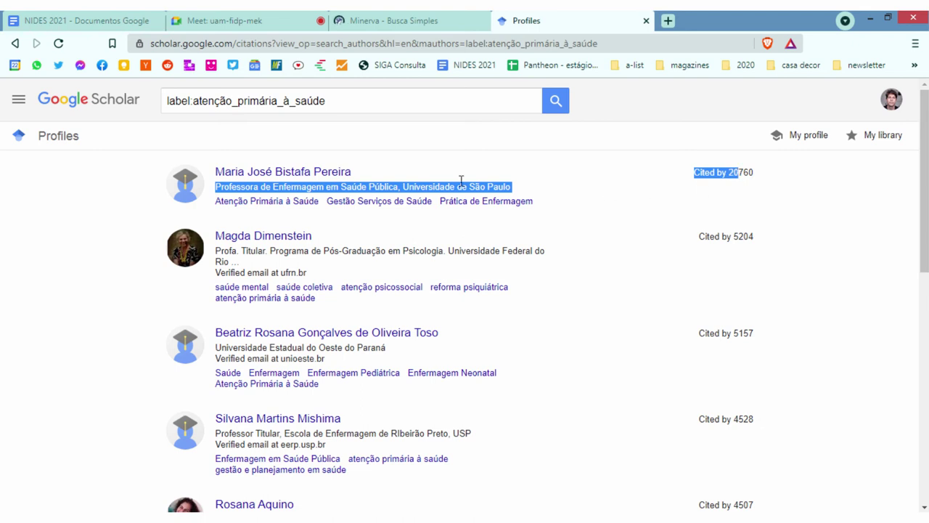
pyautogui.click(405, 168)
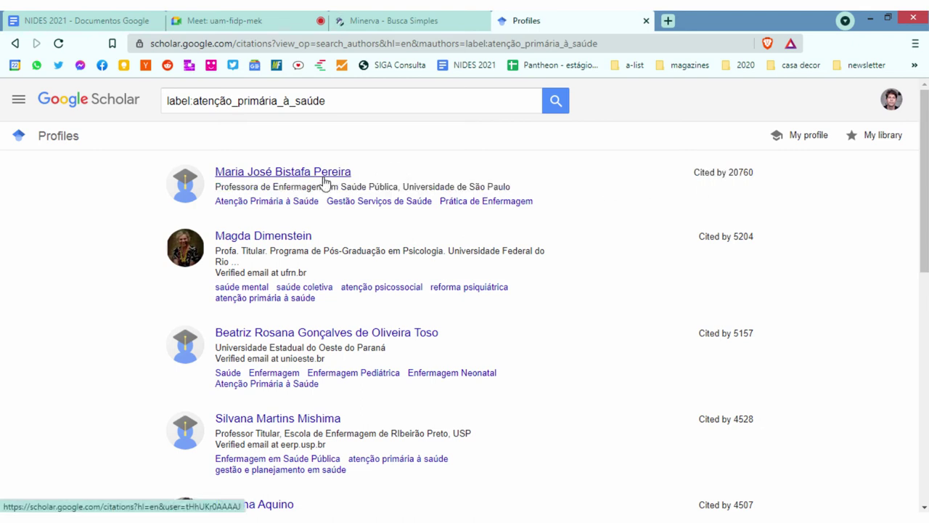
# Return to the Google Scholar home page and switch to the NIDES 2021 document's REDES section
pyautogui.click(96, 100)
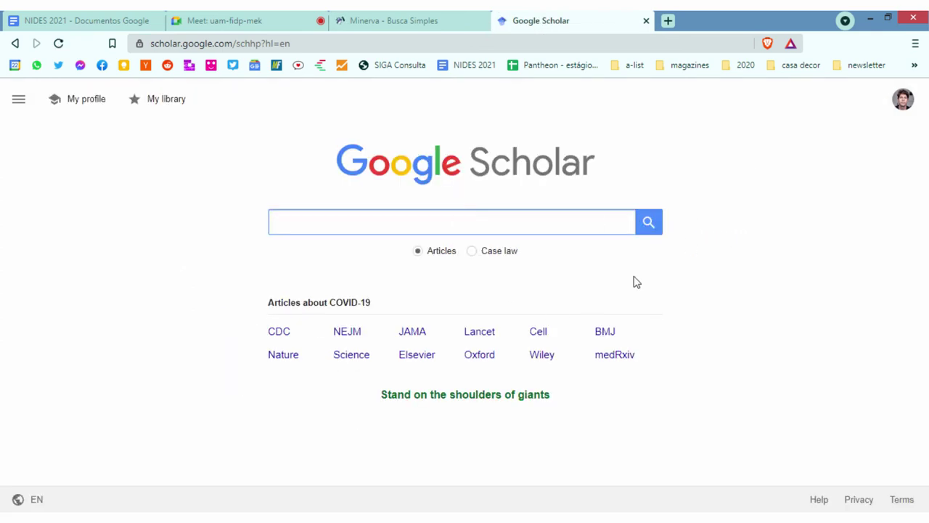
pyautogui.click(103, 16)
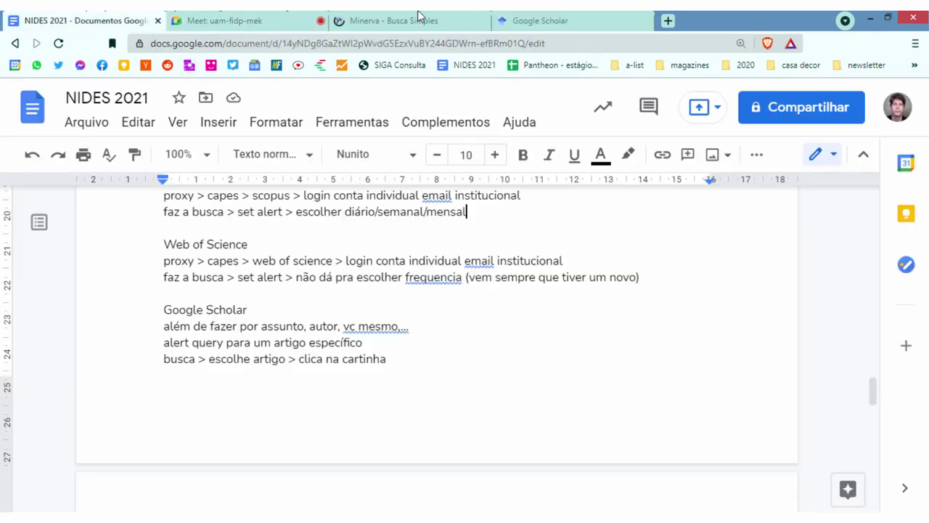
pyautogui.click(528, 16)
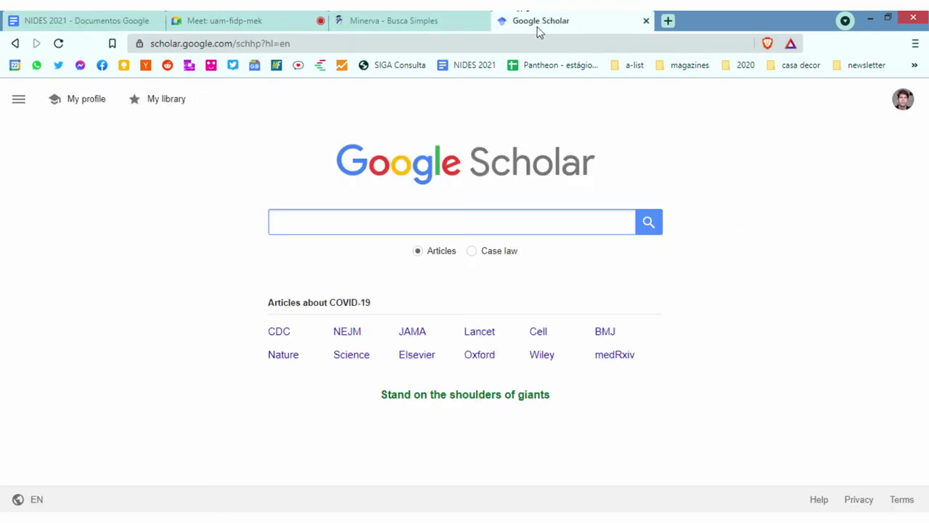
pyautogui.click(86, 16)
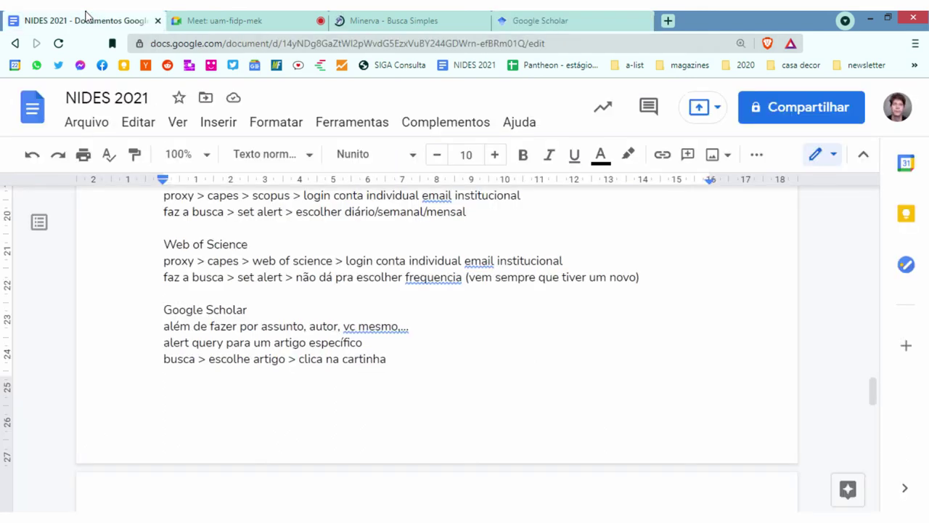
pyautogui.scroll(-5, 357, 266)
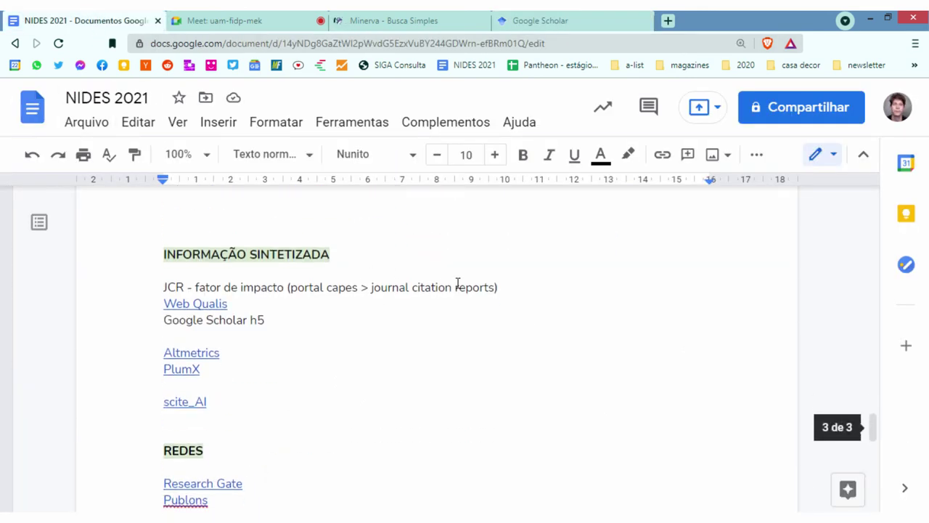
pyautogui.scroll(-3, 457, 283)
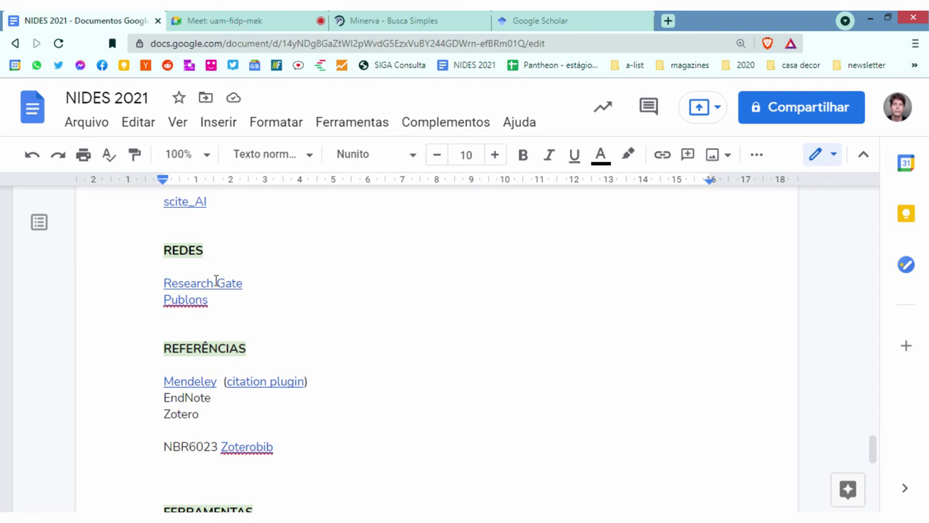
# Open the Research Gate and Publons links from the REDES section of the notes
pyautogui.scroll(2, 218, 288)
pyautogui.click(228, 419)
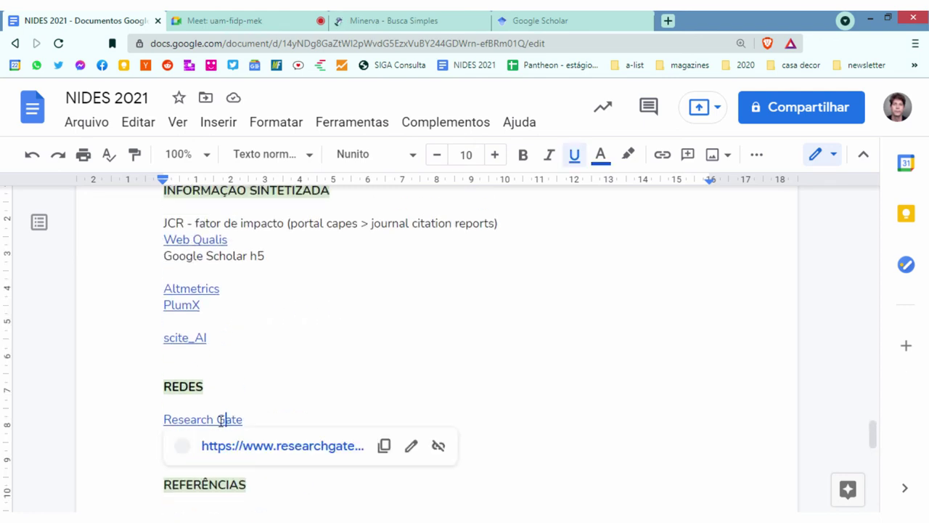
pyautogui.click(260, 450)
pyautogui.click(108, 22)
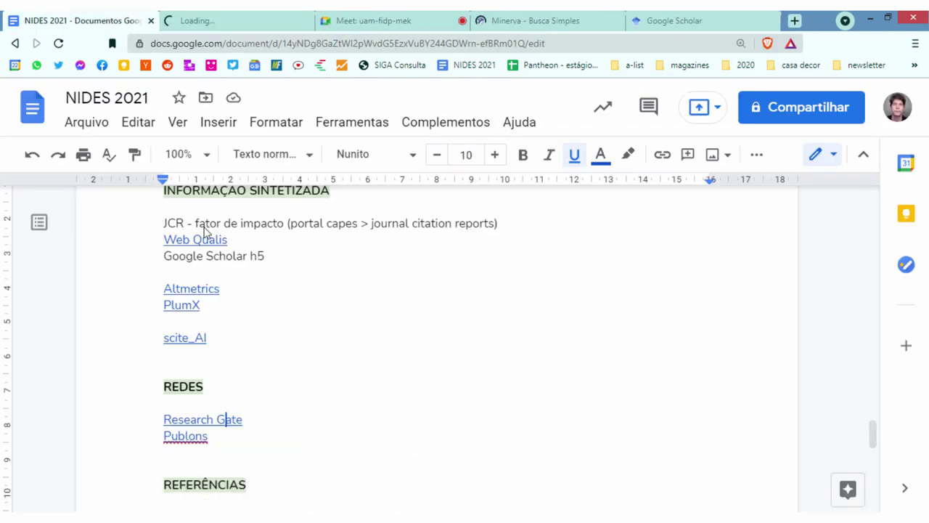
pyautogui.click(192, 439)
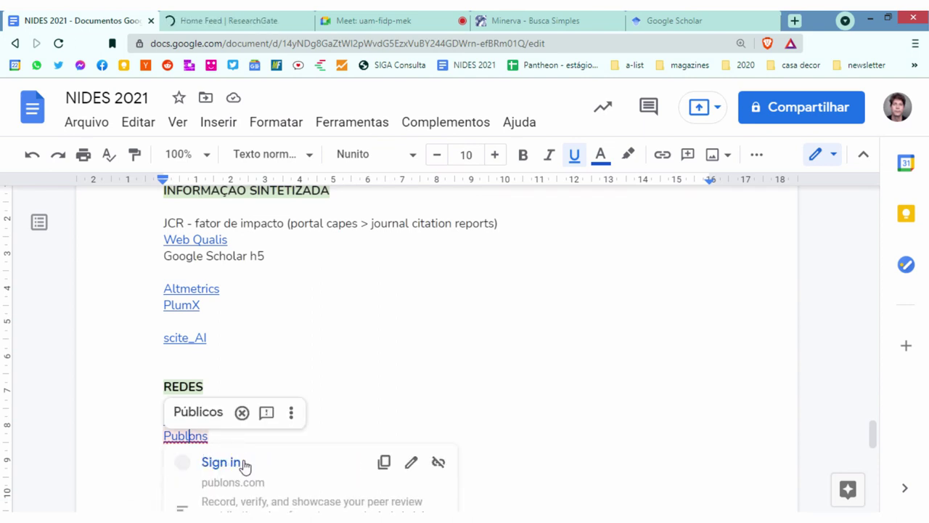
pyautogui.click(409, 405)
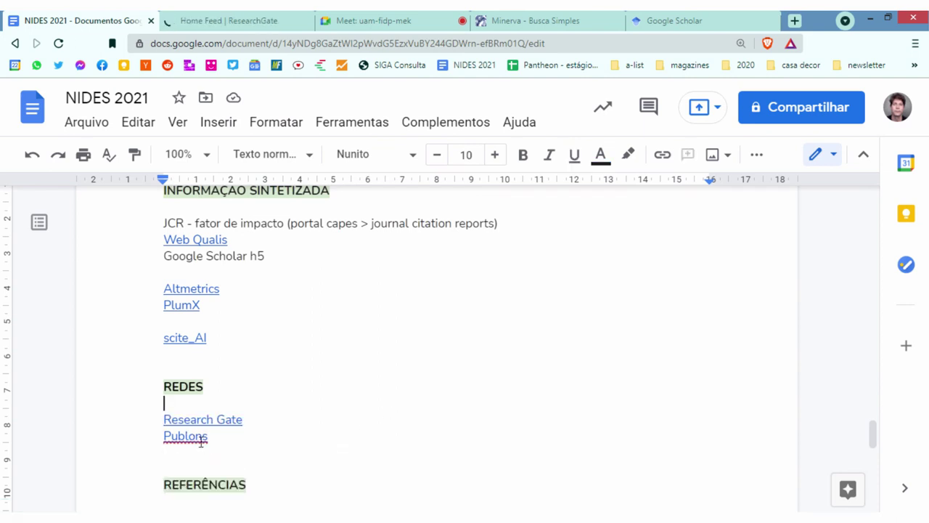
pyautogui.click(196, 436)
pyautogui.click(221, 460)
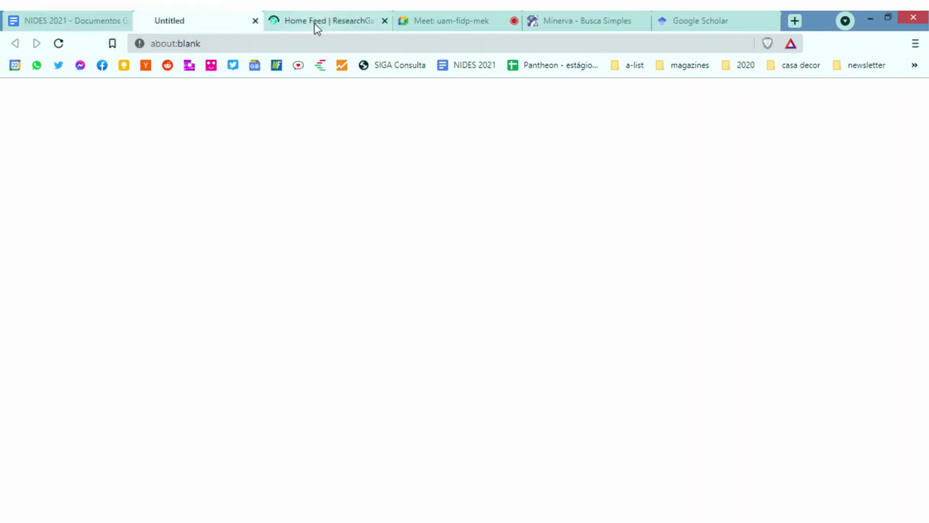
# Switch to ResearchGate and look through the home feed's suggested research, questions and job listings
pyautogui.click(315, 21)
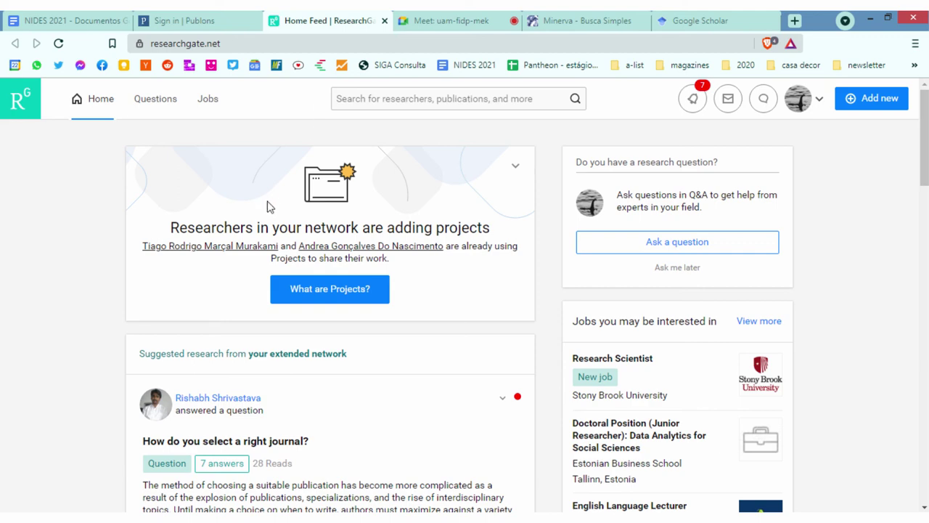
pyautogui.scroll(-2, 267, 207)
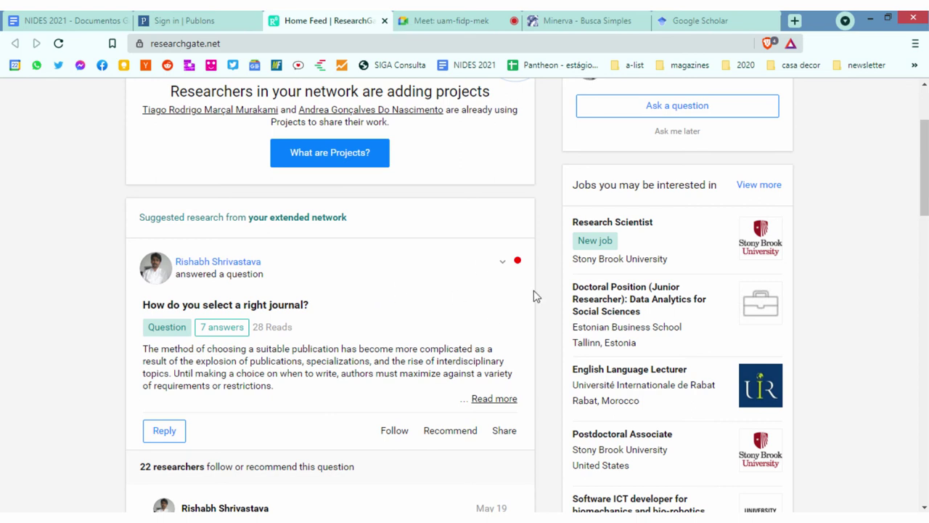
pyautogui.scroll(2, 536, 296)
pyautogui.scroll(-4, 518, 297)
pyautogui.scroll(4, 469, 342)
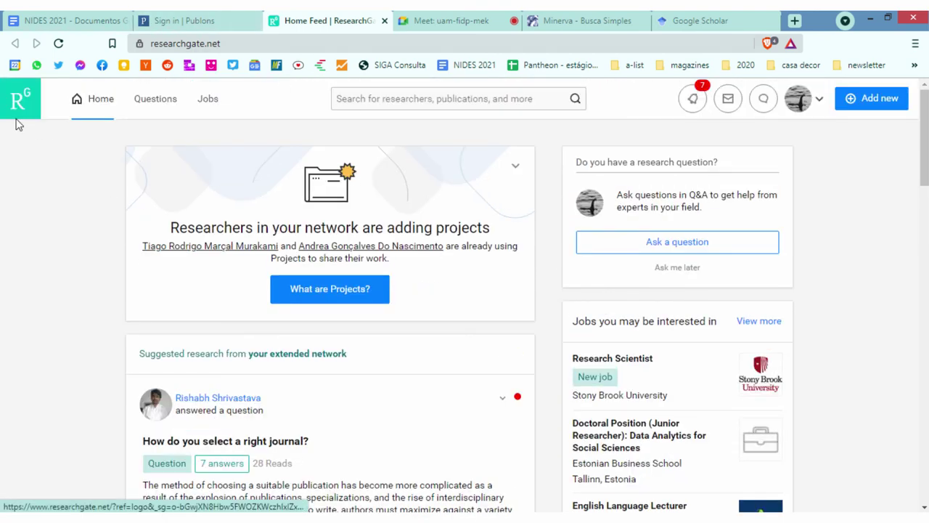
# Switch to the Publons page and browse to its researchers listing
pyautogui.click(245, 20)
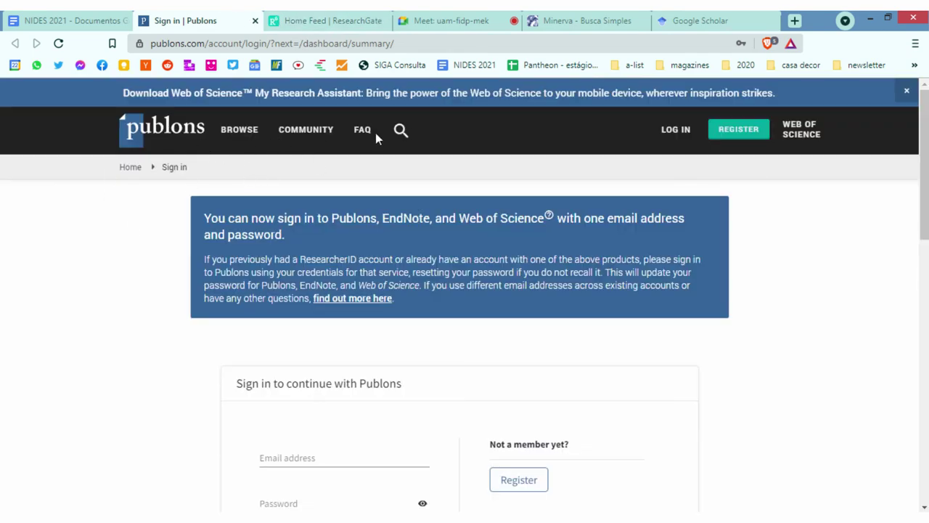
pyautogui.moveTo(245, 138)
pyautogui.click(250, 156)
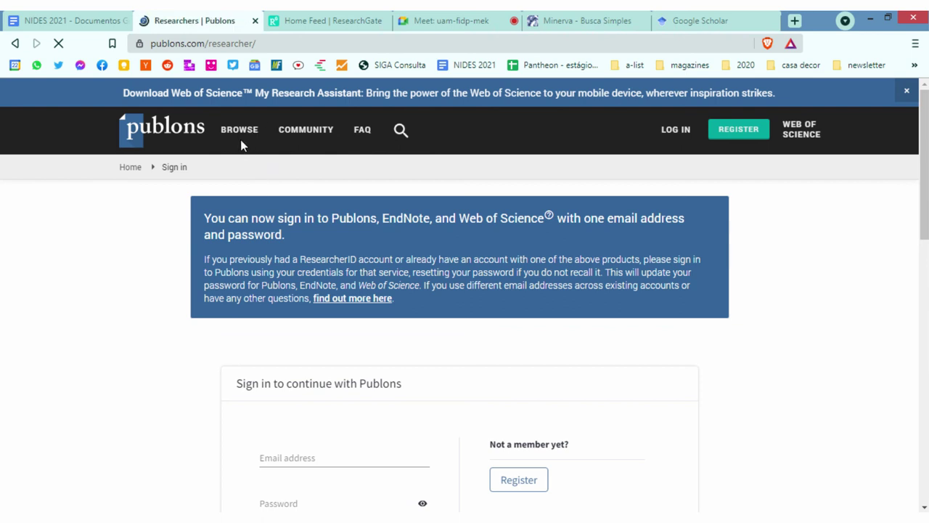
# Filter the Publons researchers by the institution Universidade Federal do Rio de Janeiro (UFRJ)
pyautogui.scroll(-2, 366, 215)
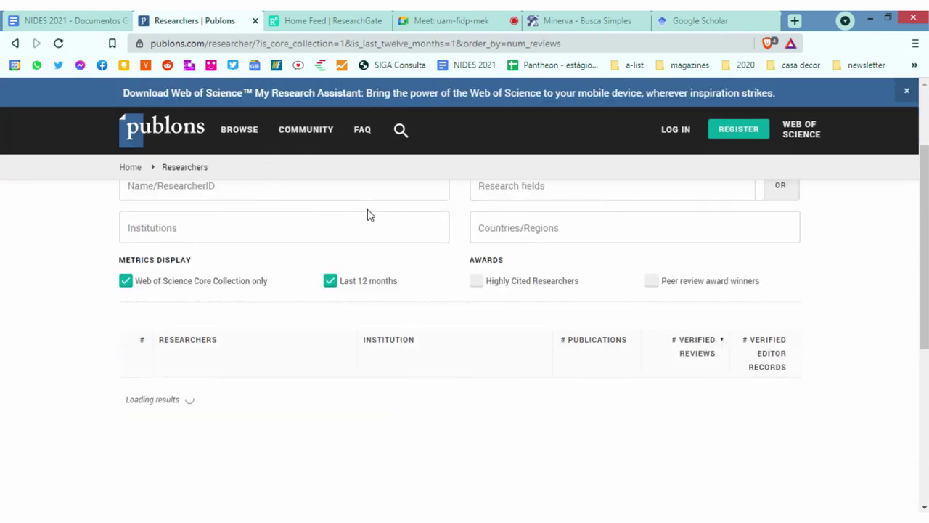
pyautogui.click(173, 291)
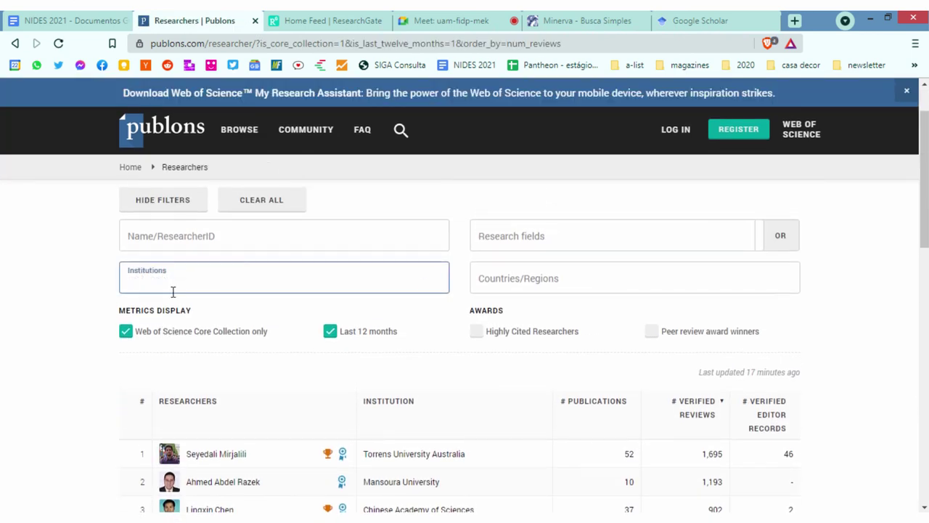
pyautogui.write('UFR')
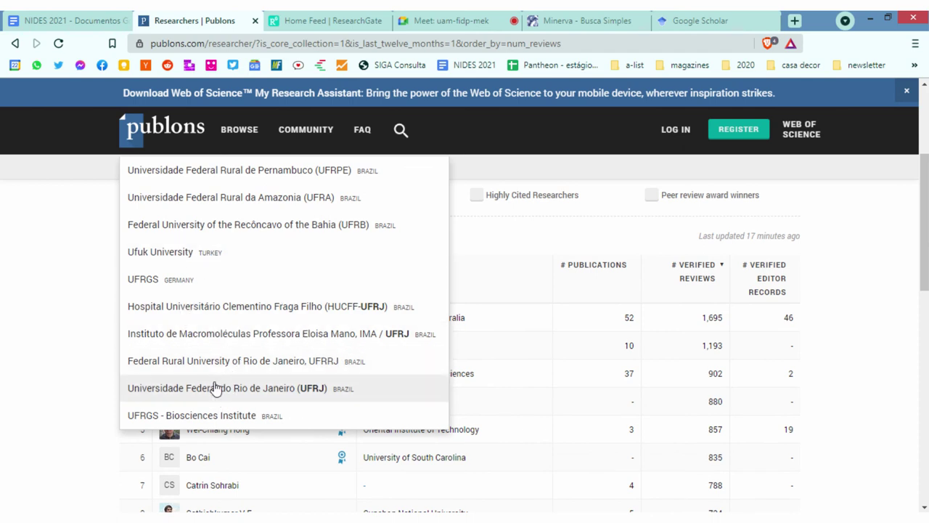
pyautogui.click(212, 388)
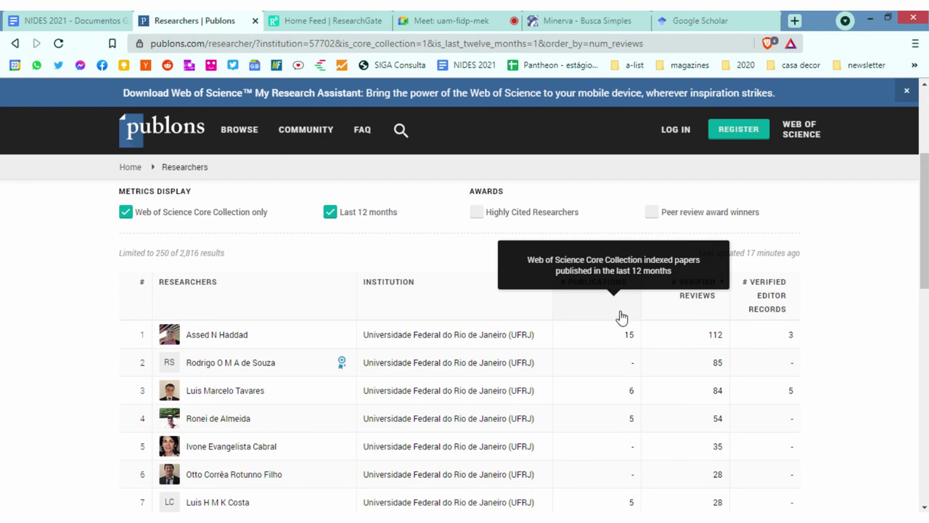
# Examine the UFRJ researchers ranking in Publons, including its publications and verified reviews columns and the available filters
pyautogui.scroll(-1, 812, 250)
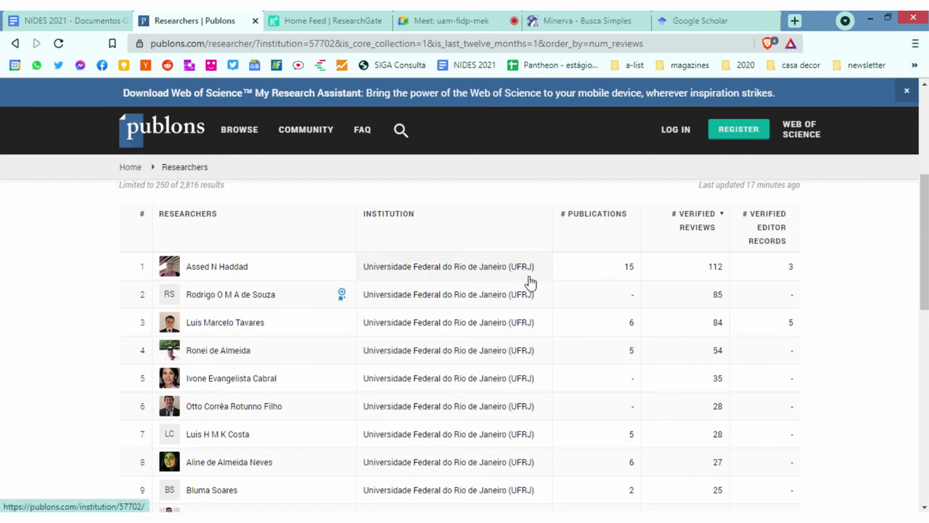
pyautogui.scroll(-1, 853, 254)
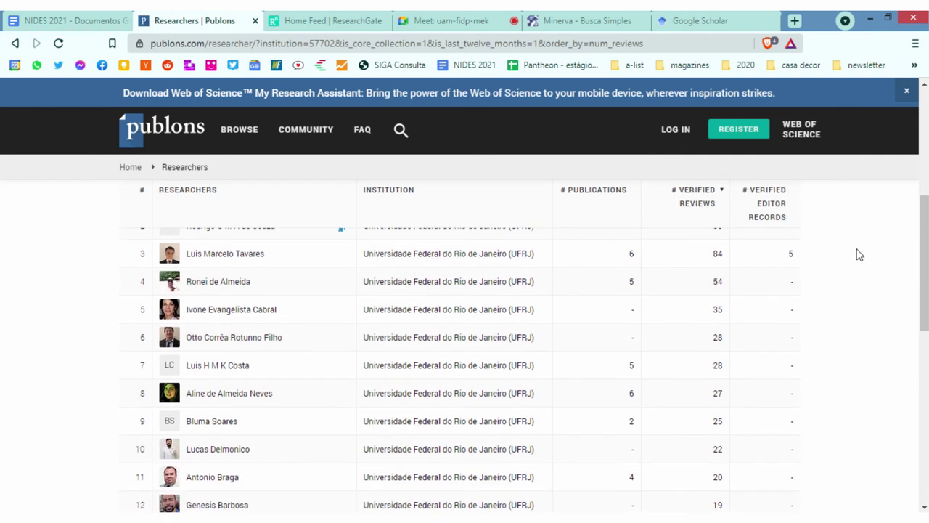
pyautogui.scroll(1, 654, 291)
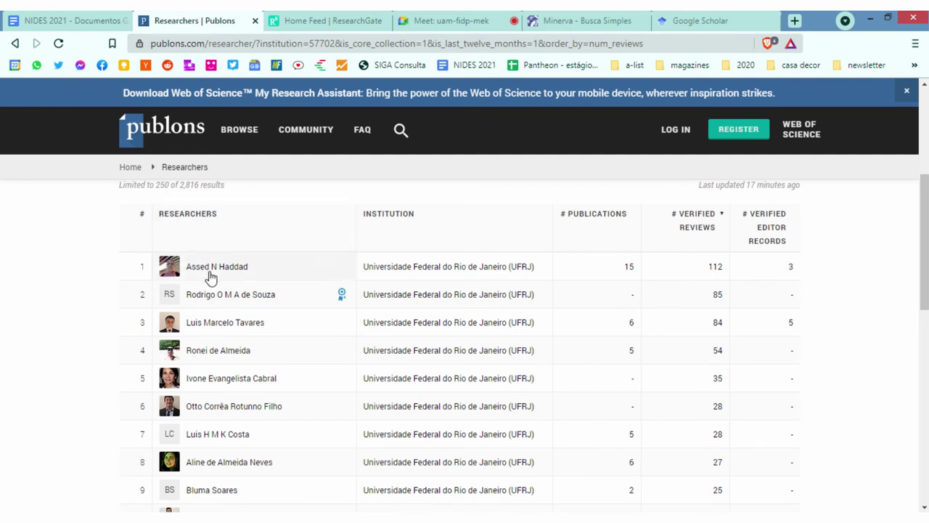
pyautogui.scroll(1, 190, 267)
pyautogui.moveTo(556, 308)
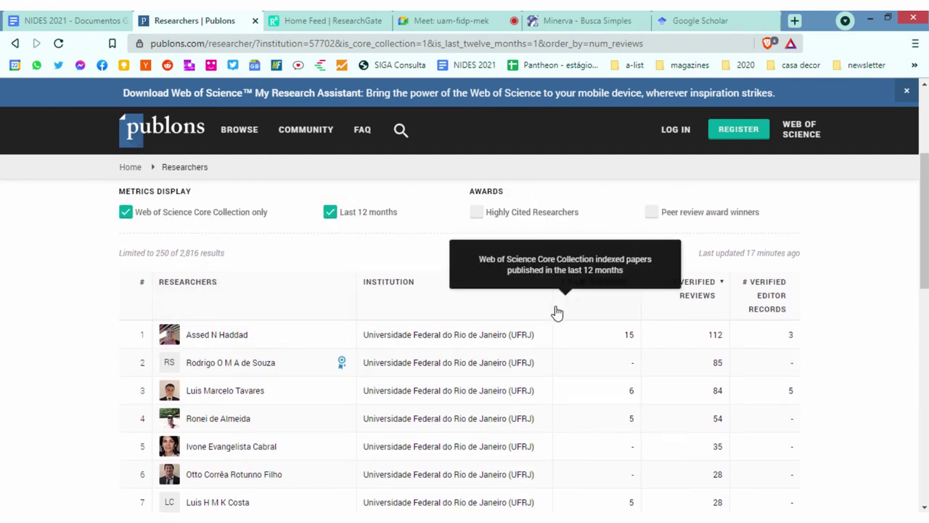
pyautogui.scroll(-6, 557, 306)
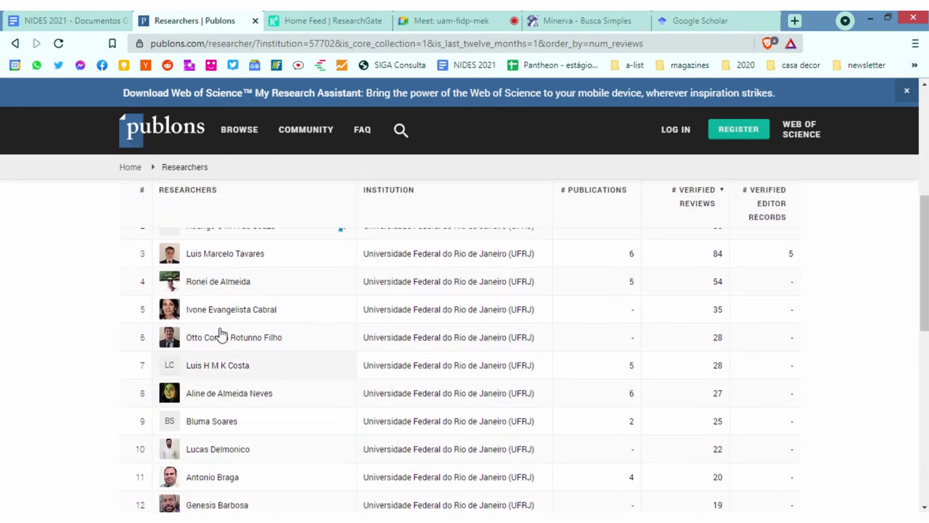
pyautogui.scroll(10, 460, 356)
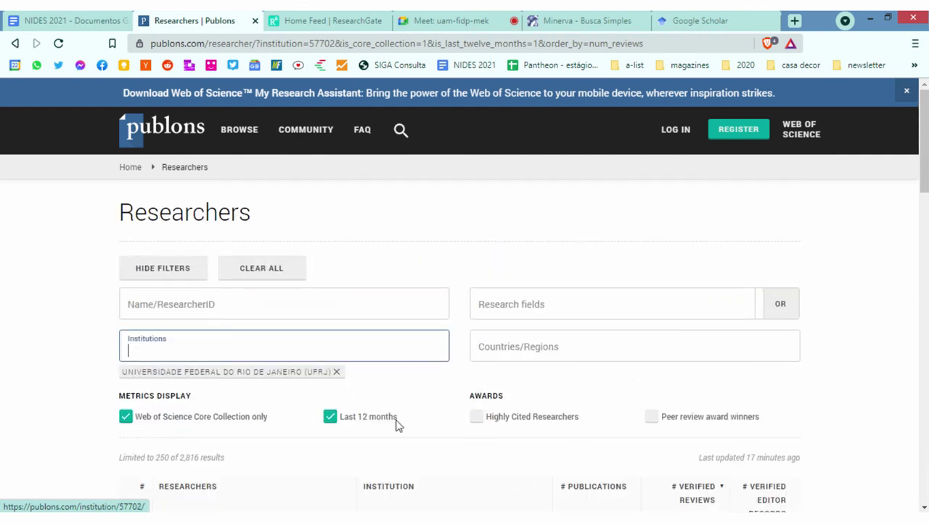
pyautogui.scroll(-6, 415, 399)
pyautogui.scroll(5, 436, 389)
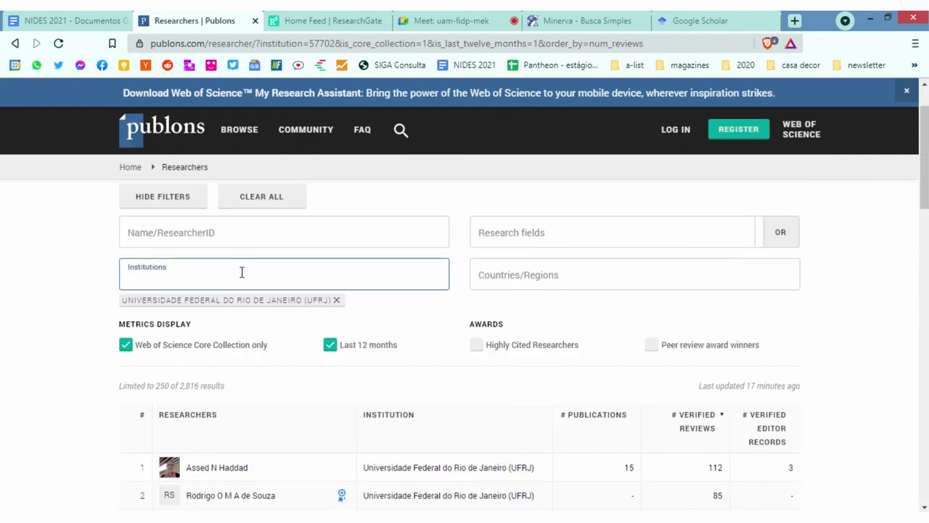
pyautogui.click(509, 239)
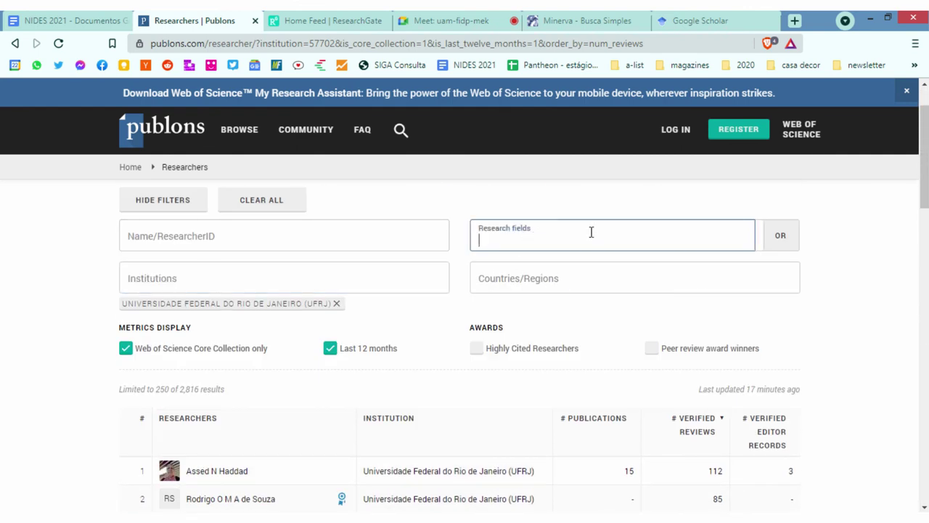
# Close the Publons and ResearchGate pages and return to the INFORMAÇÃO SINTETIZADA section of the notes
pyautogui.click(254, 25)
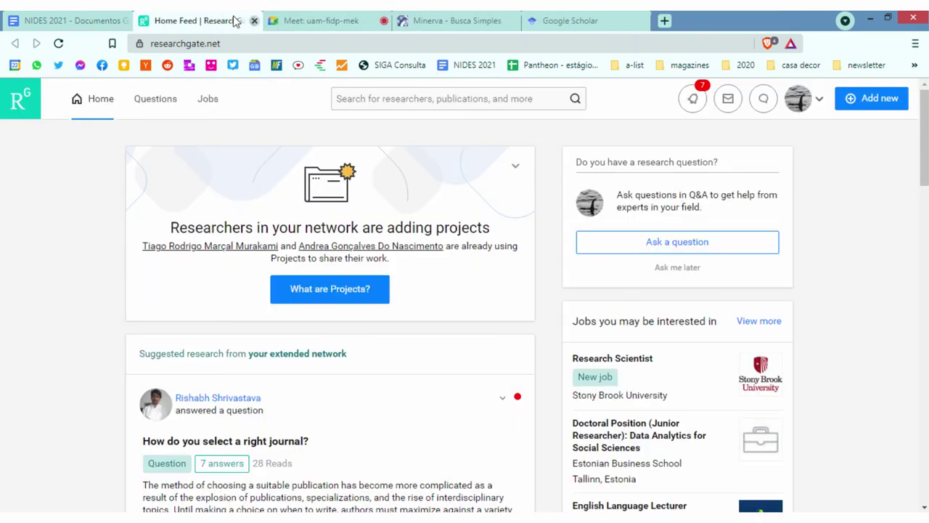
pyautogui.click(250, 23)
pyautogui.scroll(2, 374, 332)
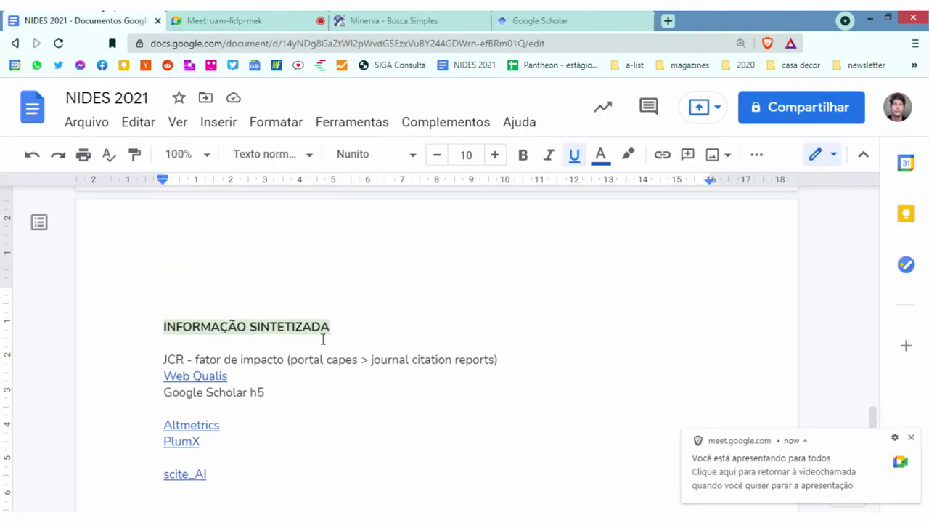
pyautogui.click(297, 359)
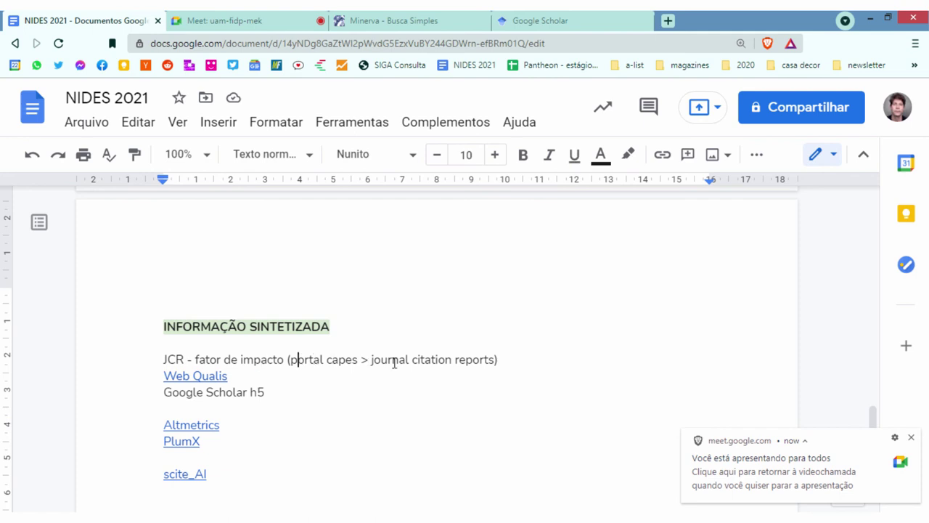
pyautogui.scroll(-2, 513, 331)
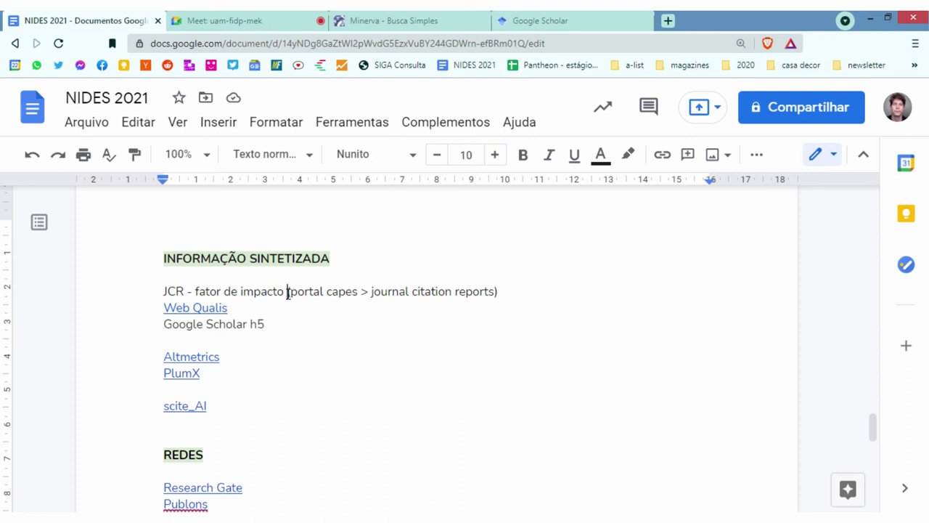
# Open the Web Qualis link from the notes and accept the cookie notice on the Plataforma Sucupira page
pyautogui.click(200, 308)
pyautogui.click(244, 333)
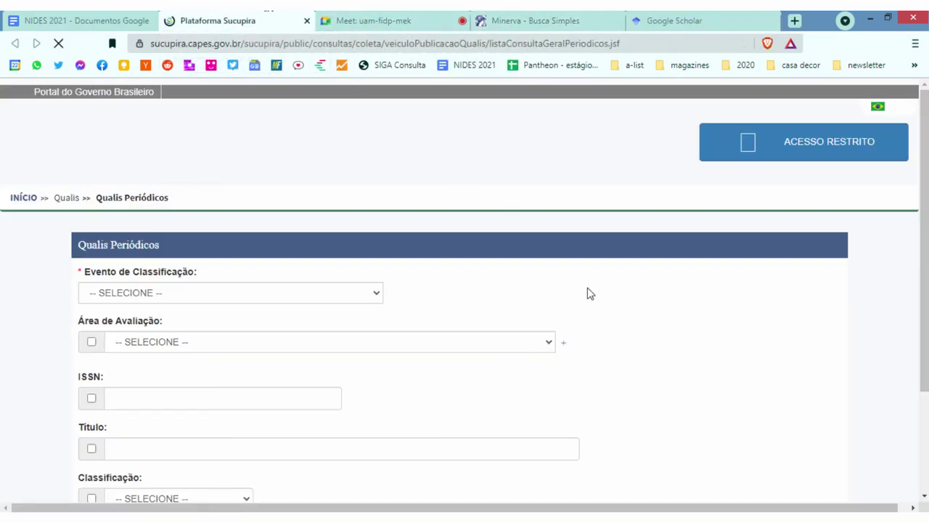
pyautogui.scroll(-2, 367, 273)
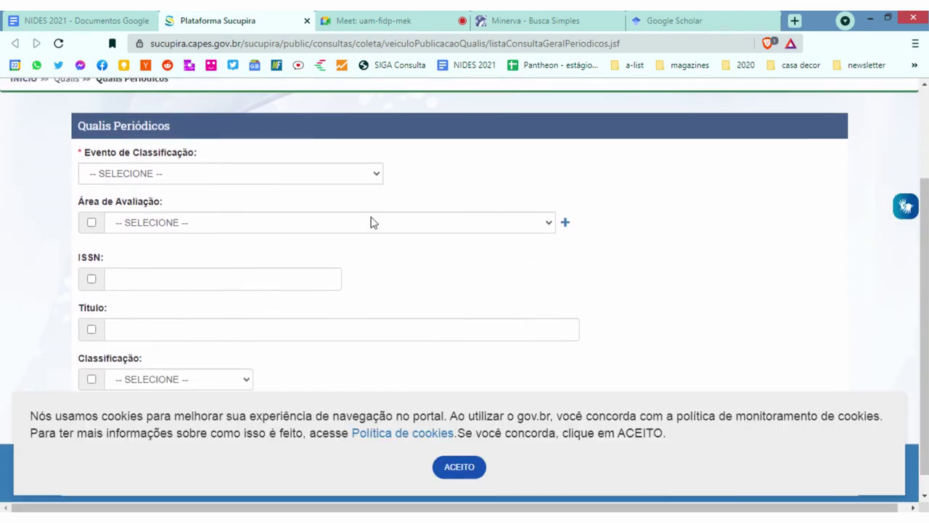
pyautogui.scroll(2, 370, 222)
pyautogui.click(479, 470)
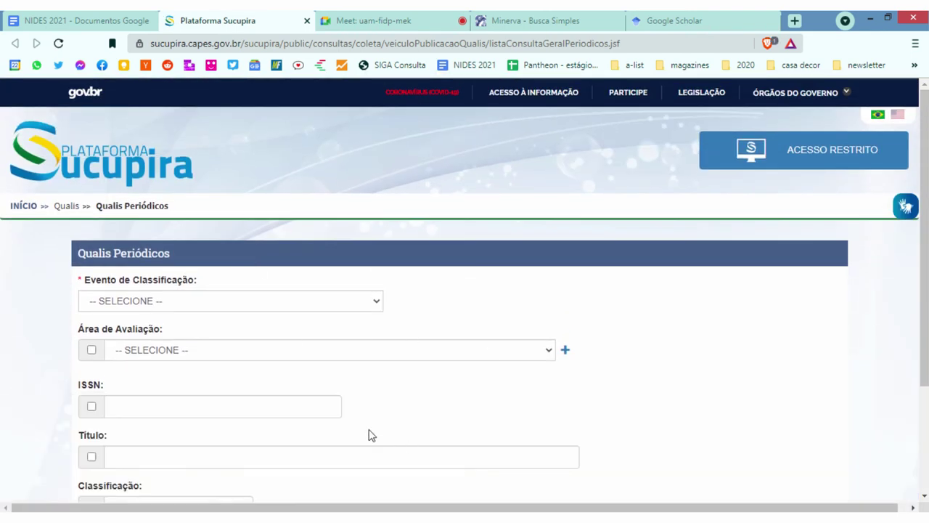
# Set the classification event to CLASSIFICAÇÕES DE PERIÓDICOS QUADRIÊNIO 2013-2016 and browse the evaluation areas without choosing one
pyautogui.click(335, 306)
pyautogui.click(272, 331)
pyautogui.click(359, 349)
pyautogui.scroll(-1, 249, 213)
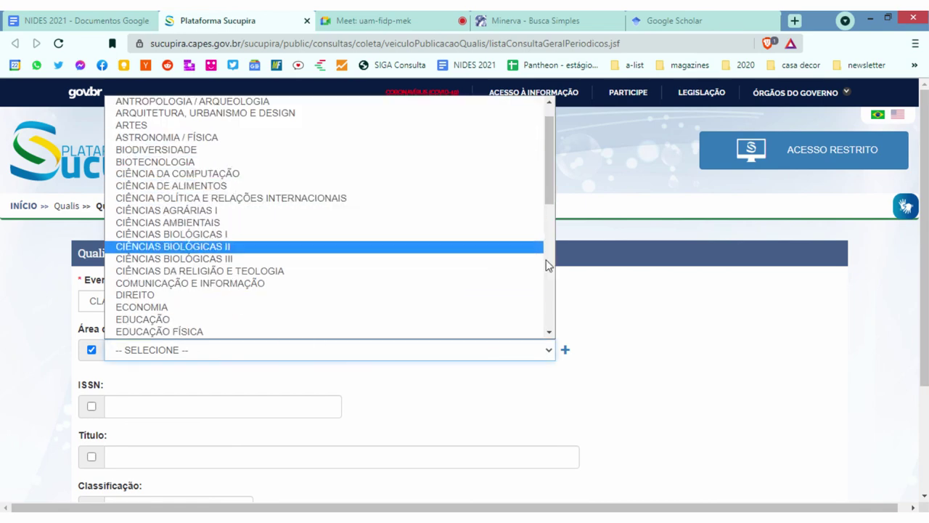
pyautogui.click(278, 417)
pyautogui.scroll(-2, 278, 416)
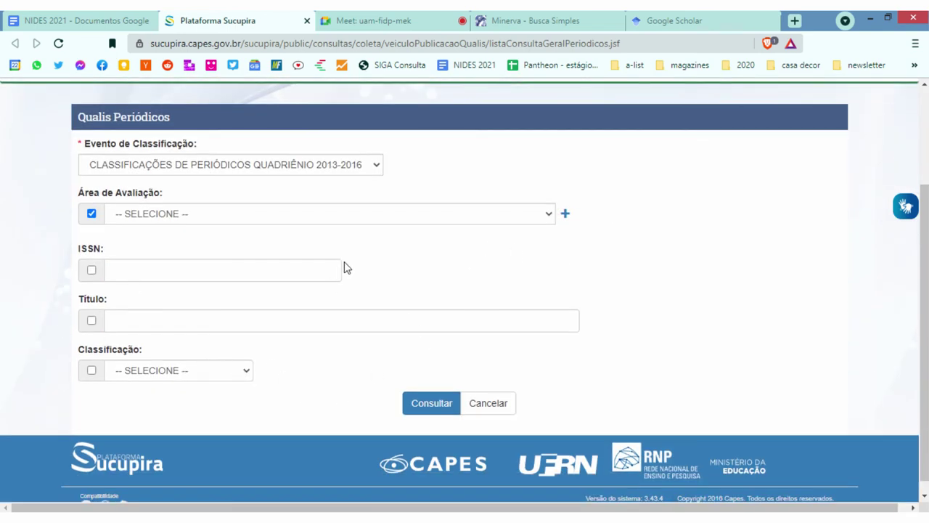
# Review the Qualis classification levels and set the journal classification to A2
pyautogui.click(188, 373)
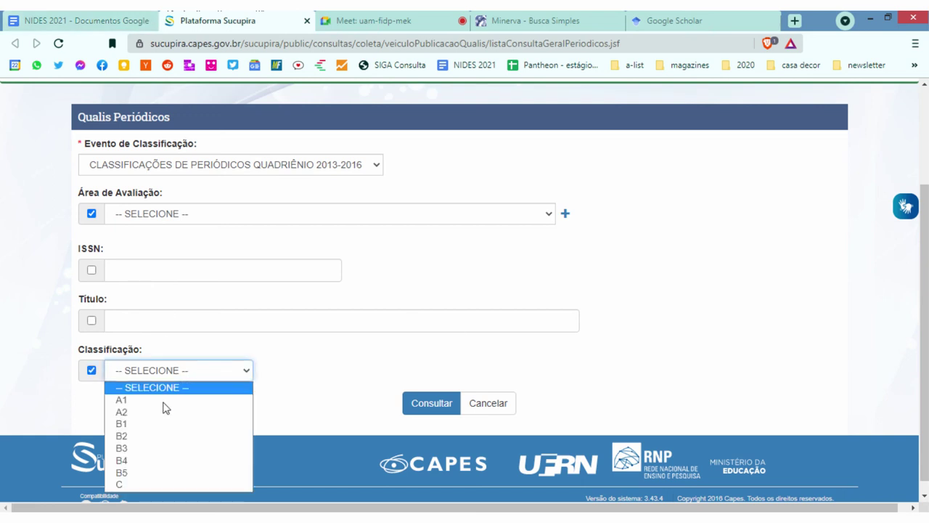
pyautogui.click(314, 378)
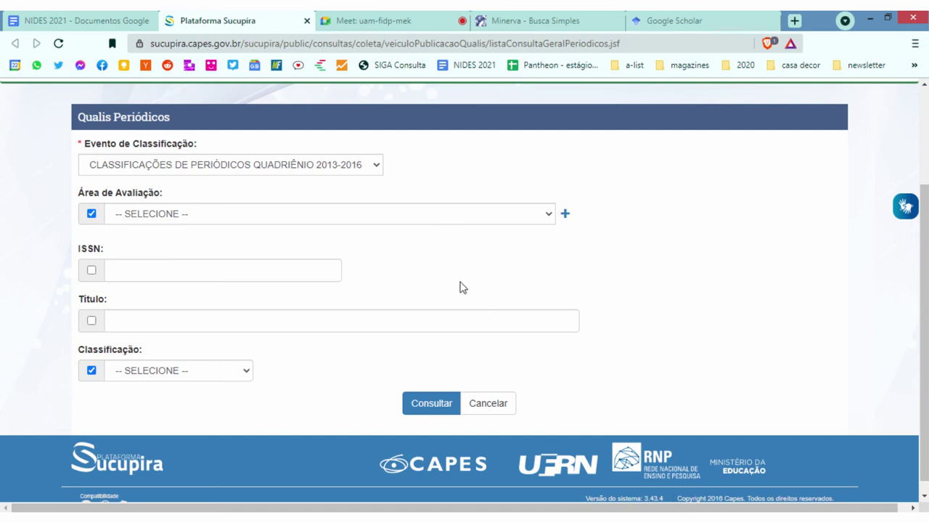
pyautogui.click(160, 366)
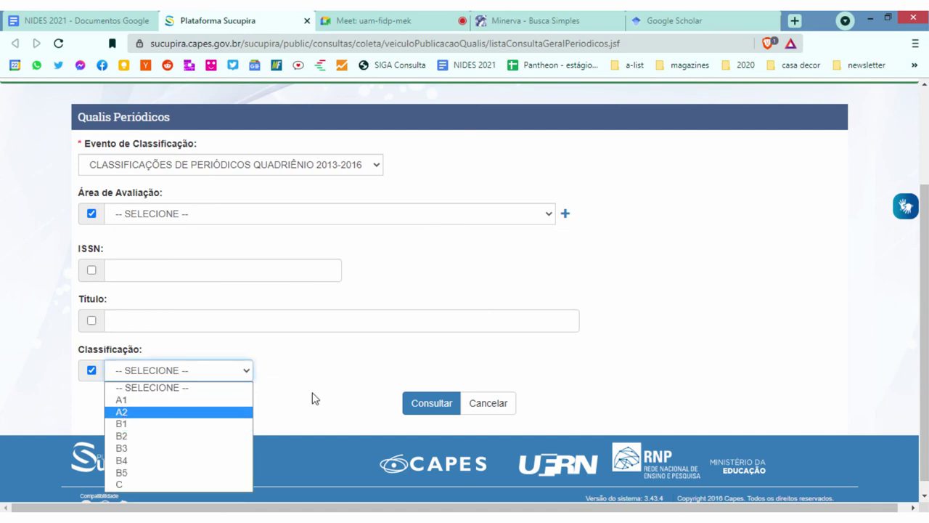
pyautogui.press('Up')
pyautogui.press('Down')
pyautogui.press('Return')
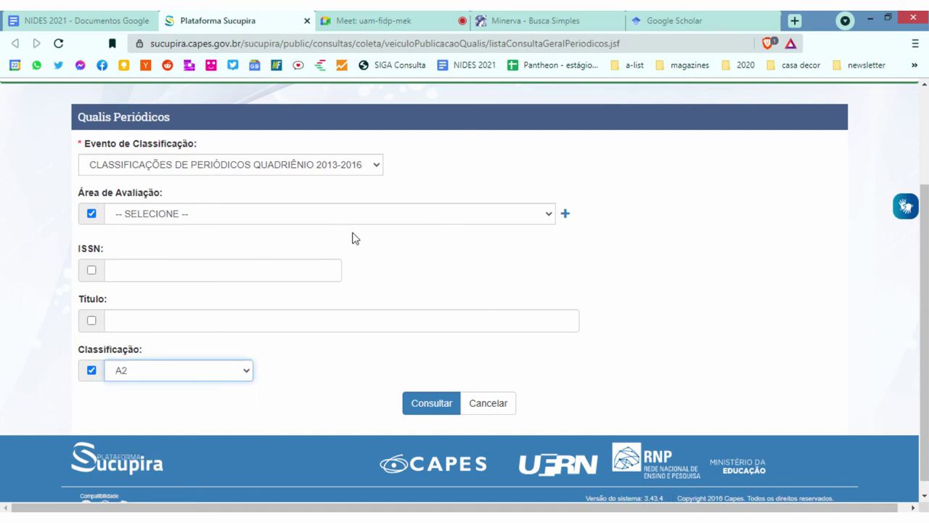
pyautogui.scroll(2, 276, 276)
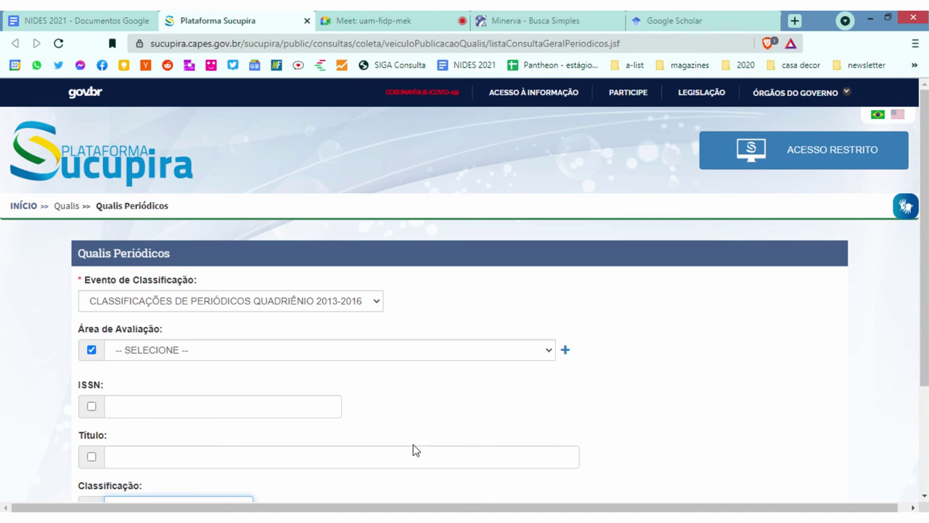
# Open the Mendeley link from the REFERÊNCIAS section of the notes and close the Plataforma Sucupira page
pyautogui.click(131, 20)
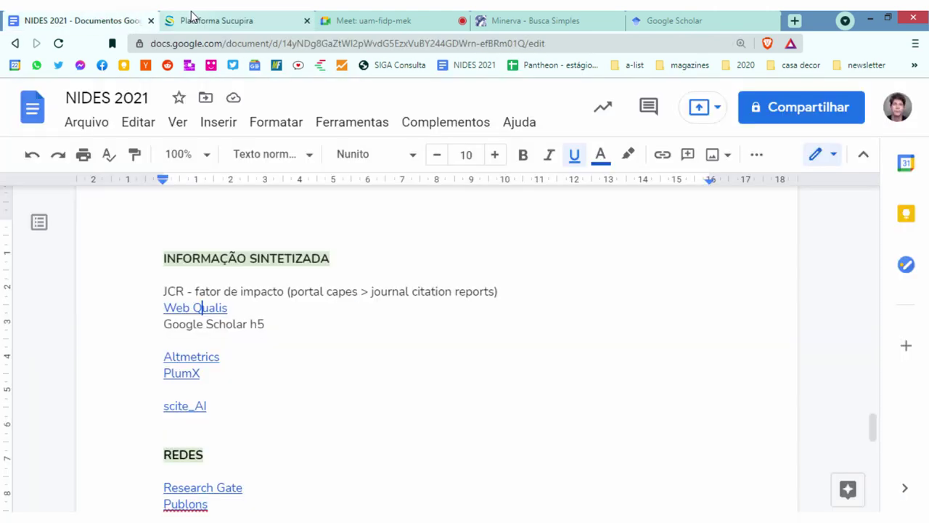
pyautogui.scroll(-5, 457, 283)
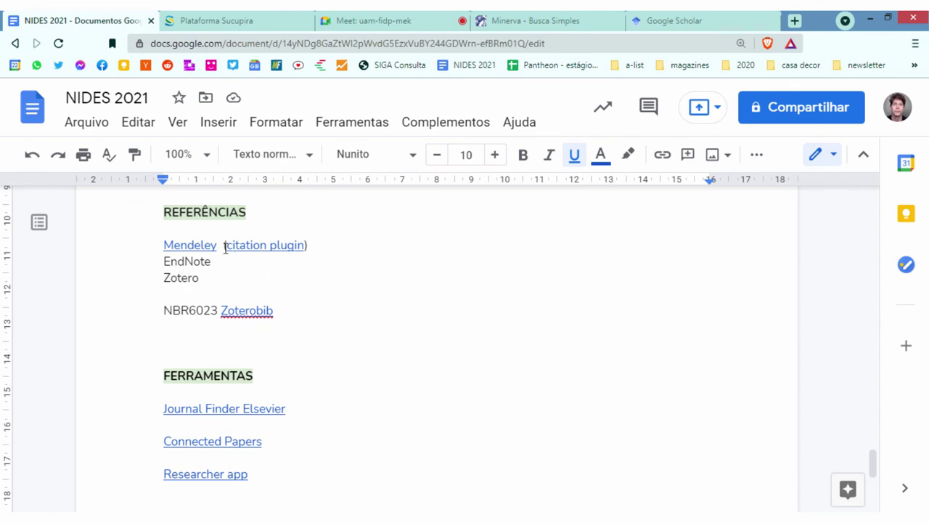
pyautogui.click(200, 245)
pyautogui.click(214, 276)
pyautogui.click(331, 28)
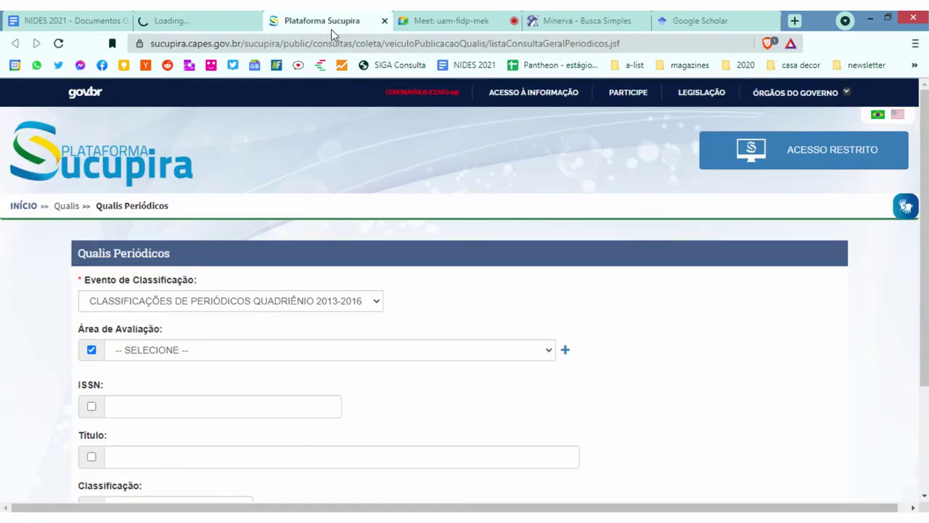
pyautogui.click(383, 21)
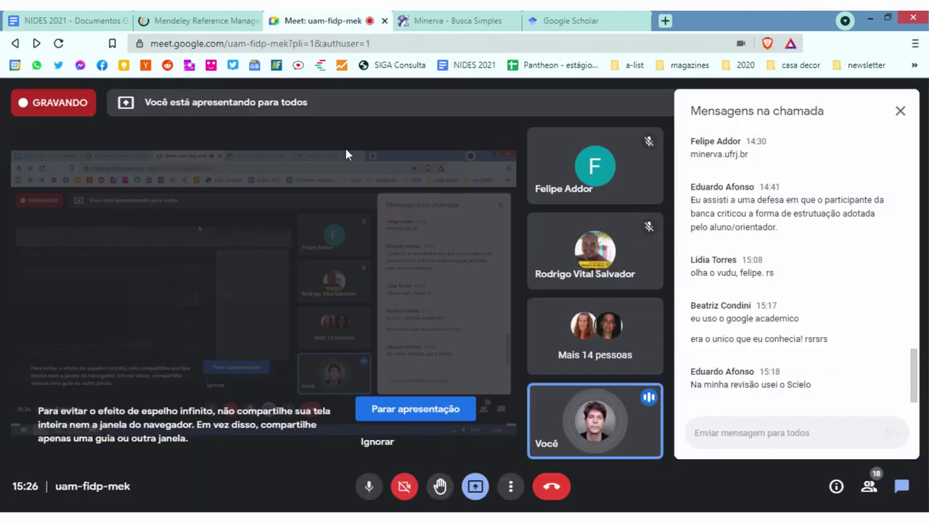
# Switch to the Mendeley library, dismiss the presentation notification and look through the All References list
pyautogui.click(217, 20)
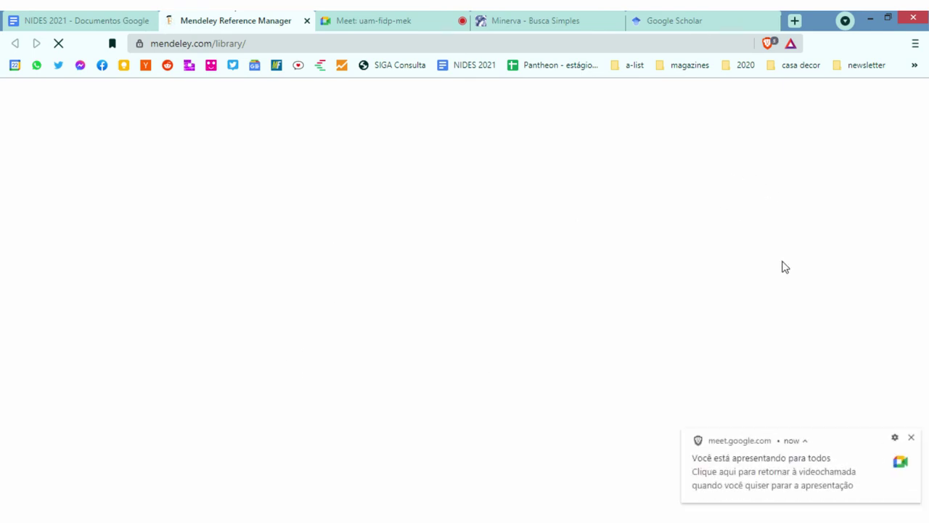
pyautogui.click(911, 437)
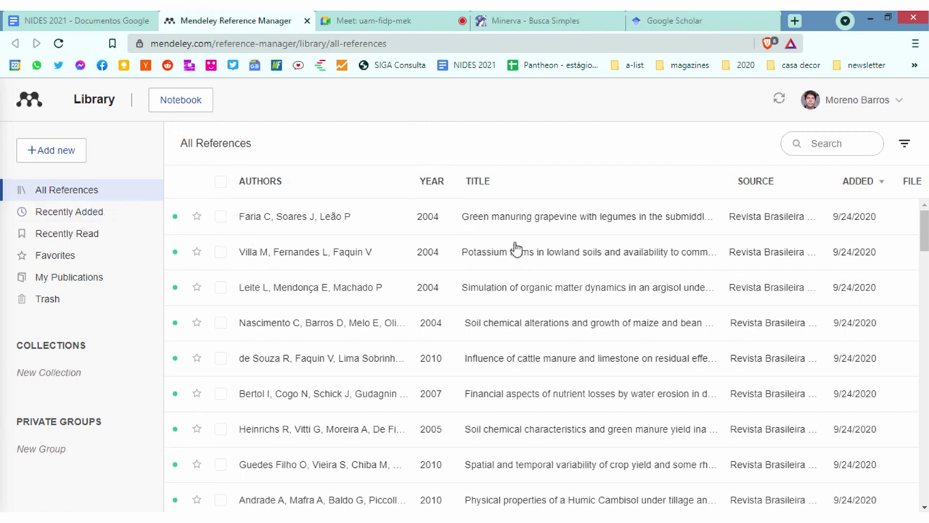
pyautogui.scroll(-3, 417, 338)
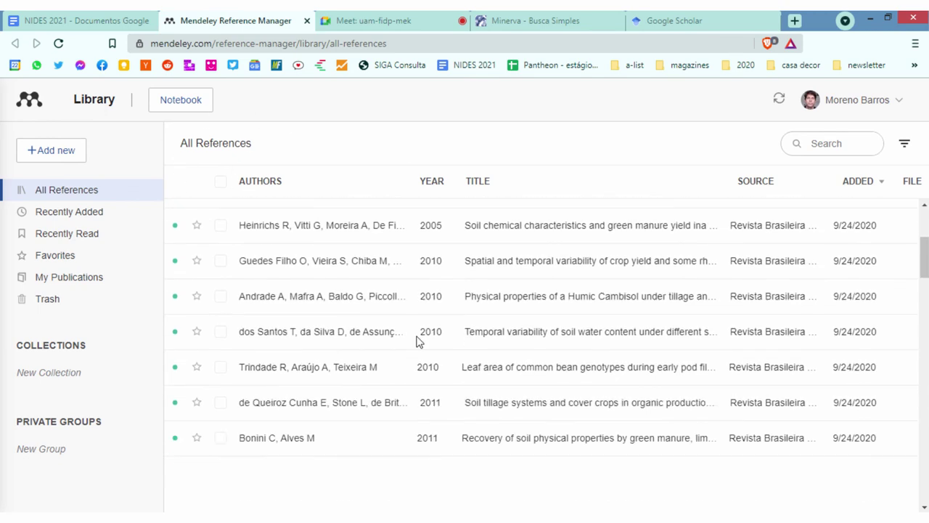
pyautogui.scroll(3, 685, 238)
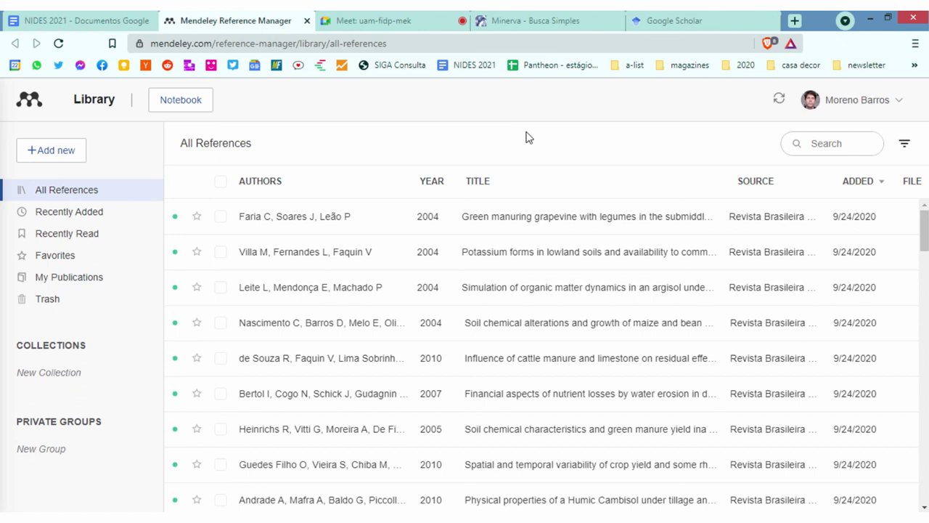
# Search all references in the Mendeley library for "covid"
pyautogui.click(834, 142)
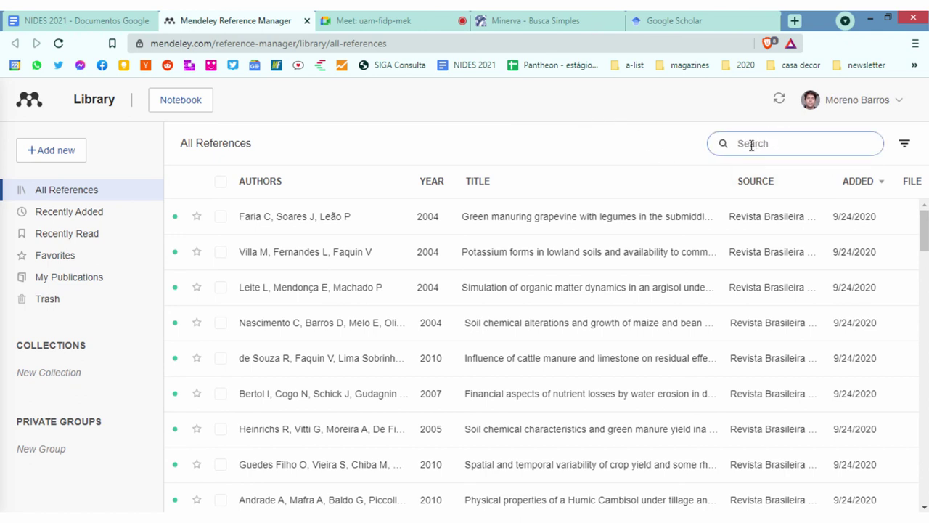
pyautogui.write('covi')
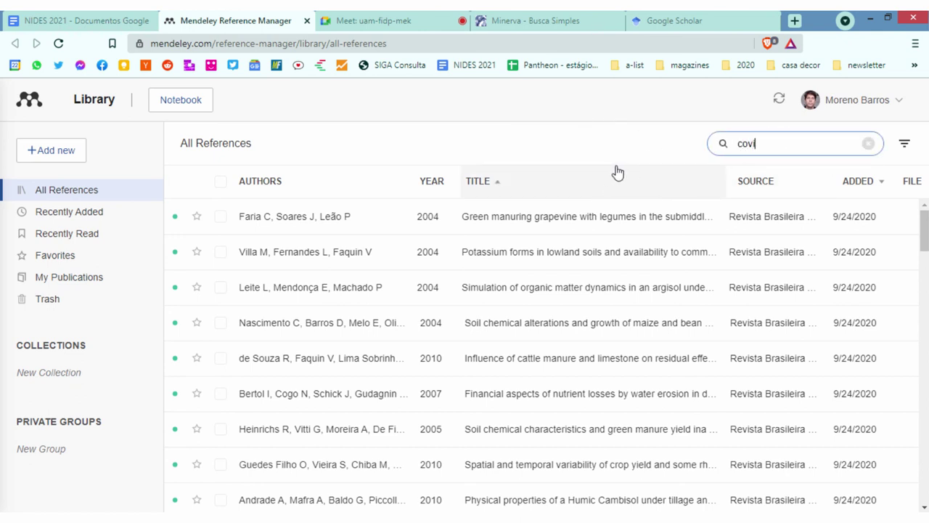
pyautogui.write('d')
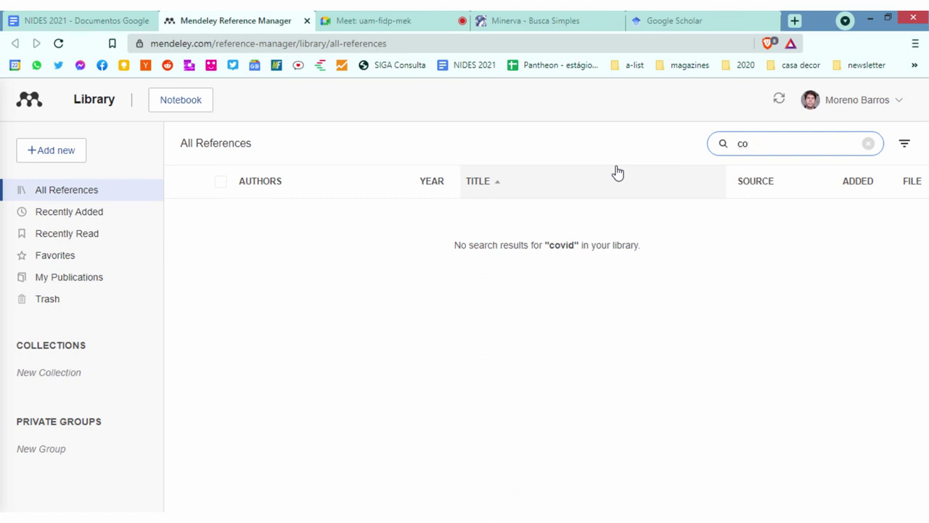
# Replace the Mendeley search term with "library" to find matching references
pyautogui.press('BackSpace')
pyautogui.press('BackSpace')
pyautogui.write('l')
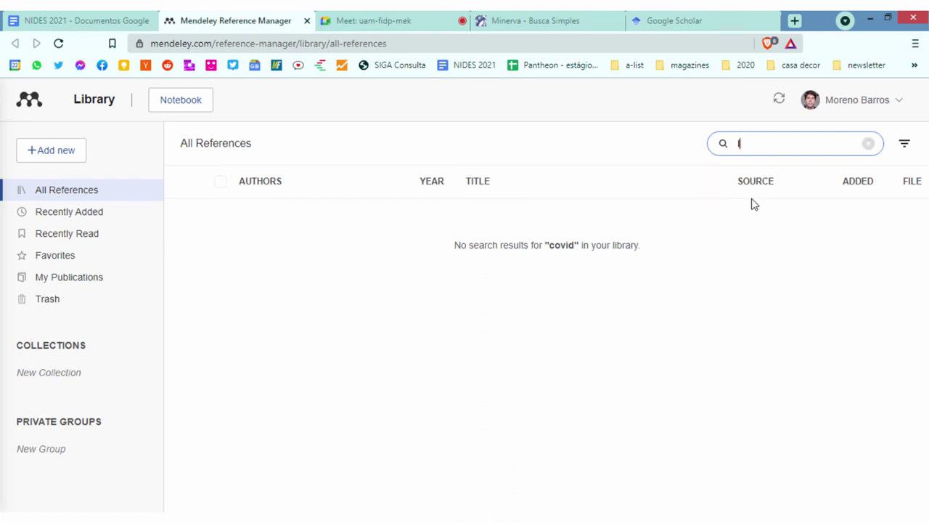
pyautogui.write('ibrary')
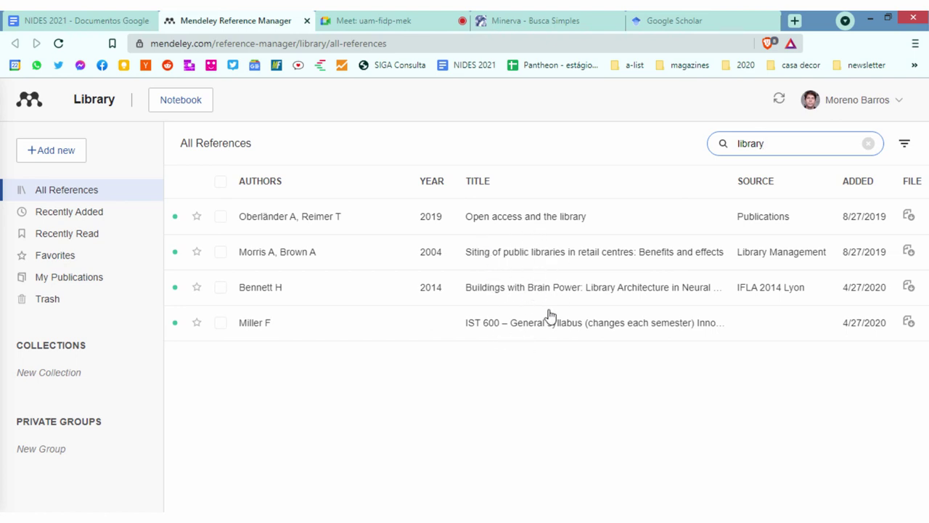
# Clear the Mendeley search, open the Zoterobib link from the notes' REFERÊNCIAS section and close the Mendeley page
pyautogui.moveTo(775, 143); pyautogui.dragTo(685, 149)
pyautogui.press('BackSpace')
pyautogui.click(142, 21)
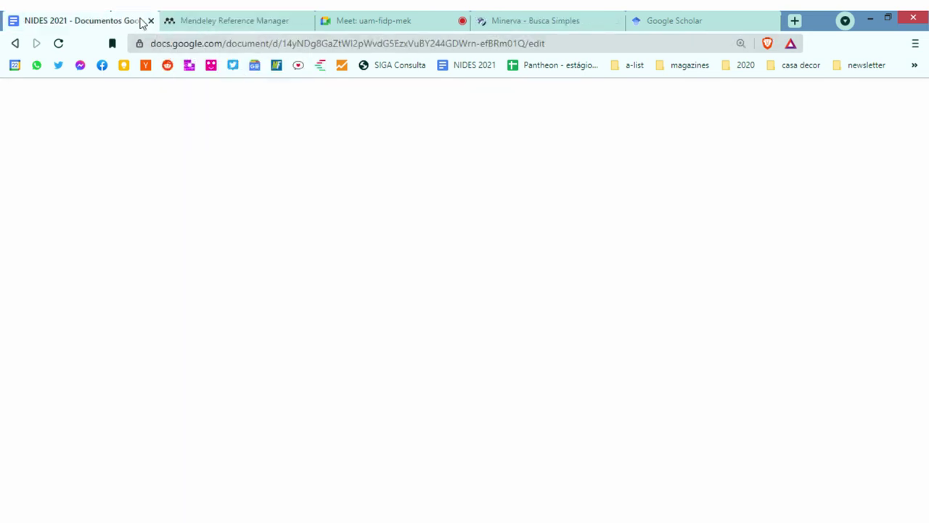
pyautogui.click(265, 310)
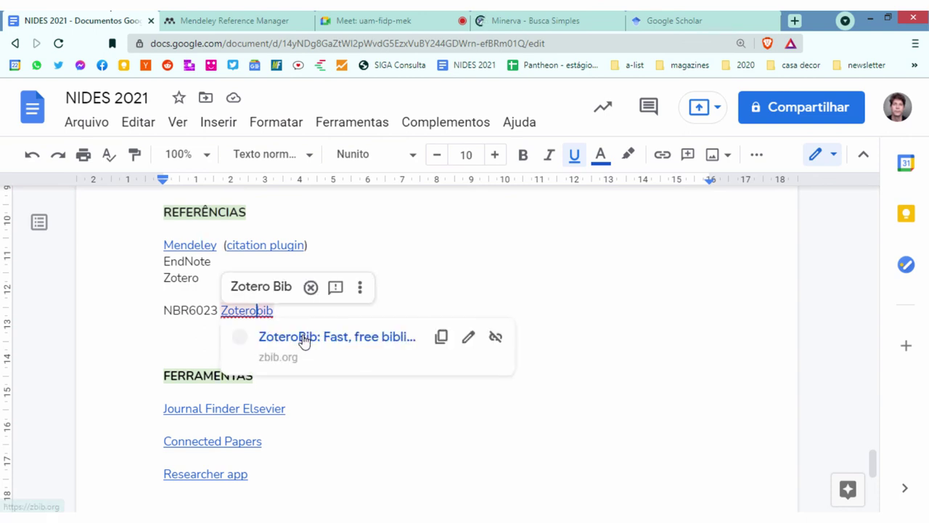
pyautogui.click(301, 335)
pyautogui.click(384, 21)
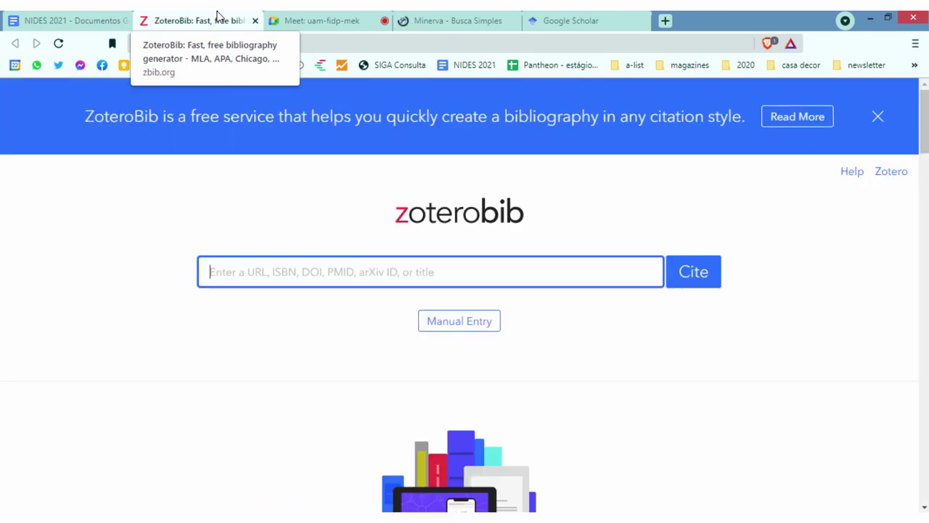
# Switch to Google Scholar and search its articles for "covid"
pyautogui.click(629, 20)
pyautogui.write('c')
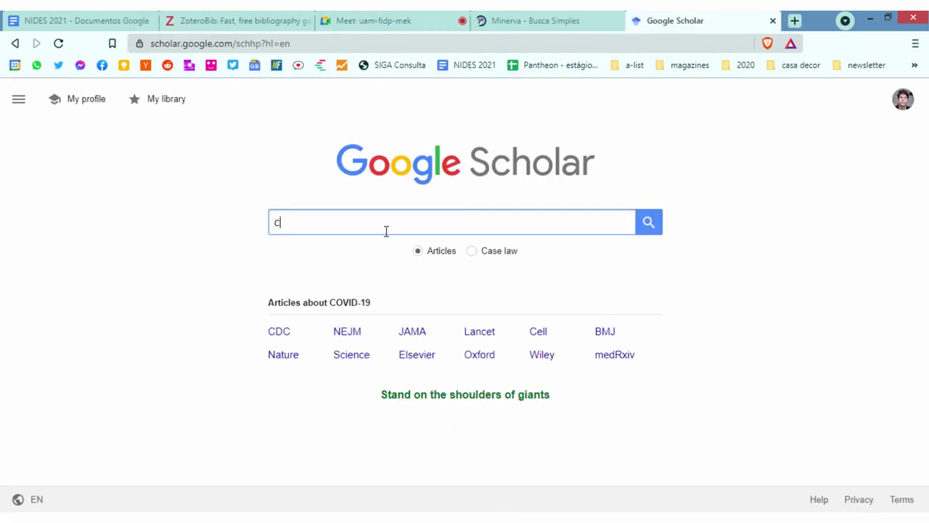
pyautogui.write('ovid')
pyautogui.press('Return')
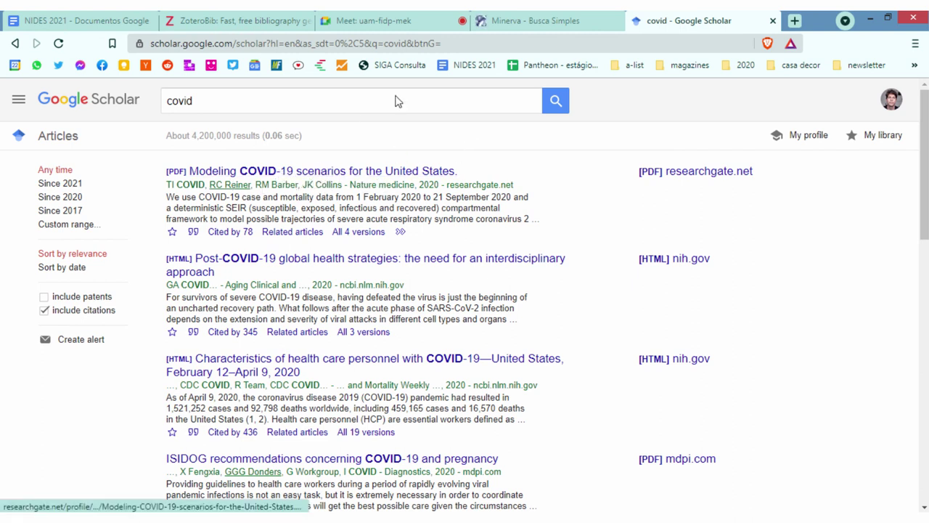
# Open the citation formats of the first result, compare the APA, Chicago and MLA versions, and close the citation window
pyautogui.click(194, 233)
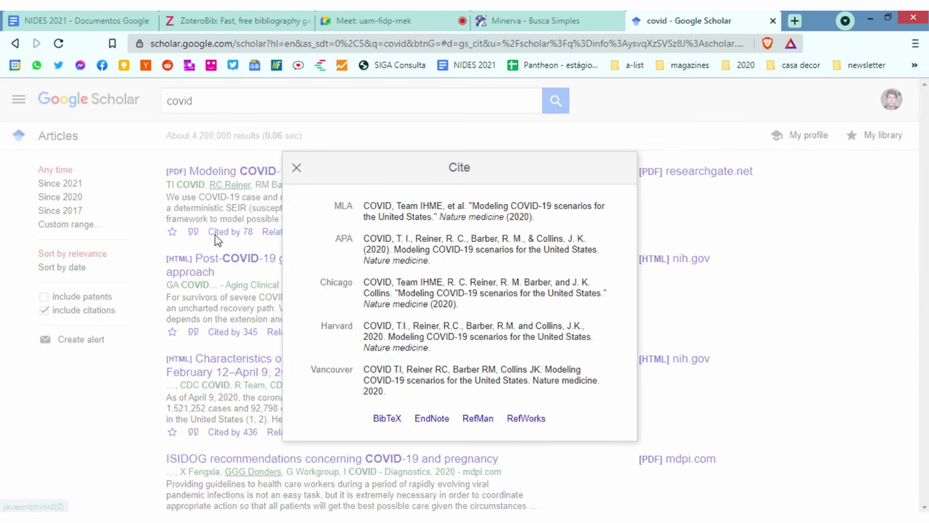
pyautogui.click(373, 238)
pyautogui.click(378, 289)
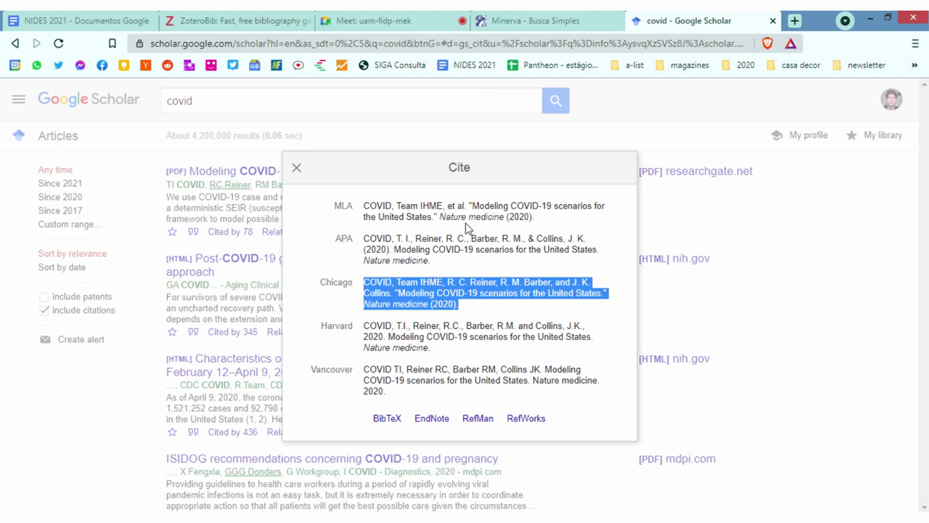
pyautogui.click(517, 215)
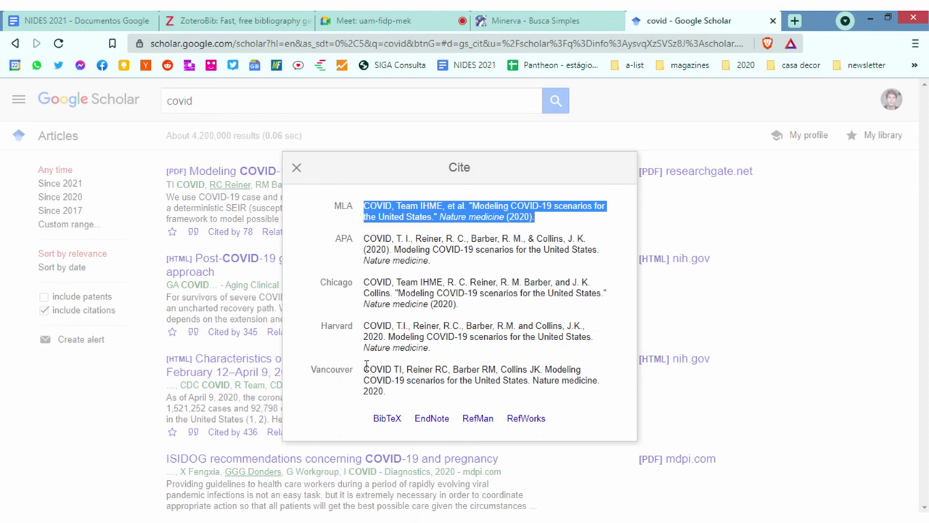
pyautogui.click(425, 266)
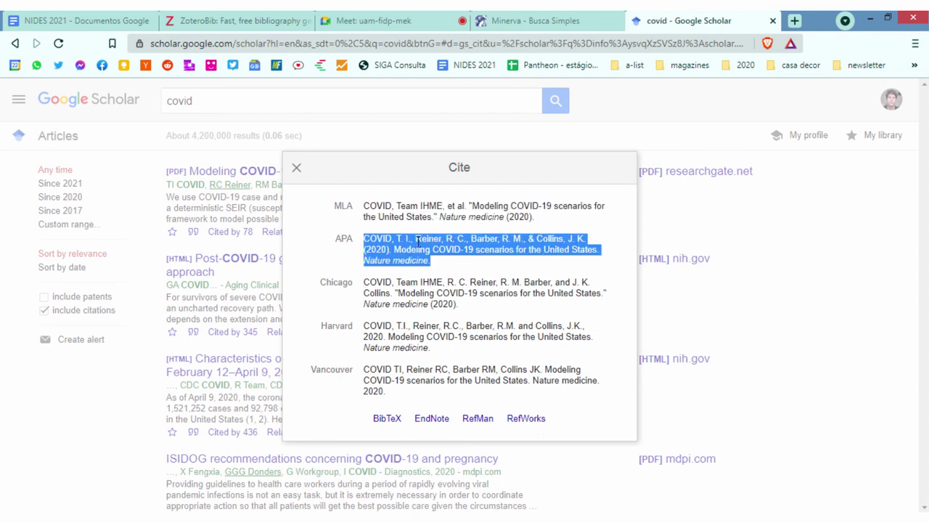
pyautogui.click(524, 218)
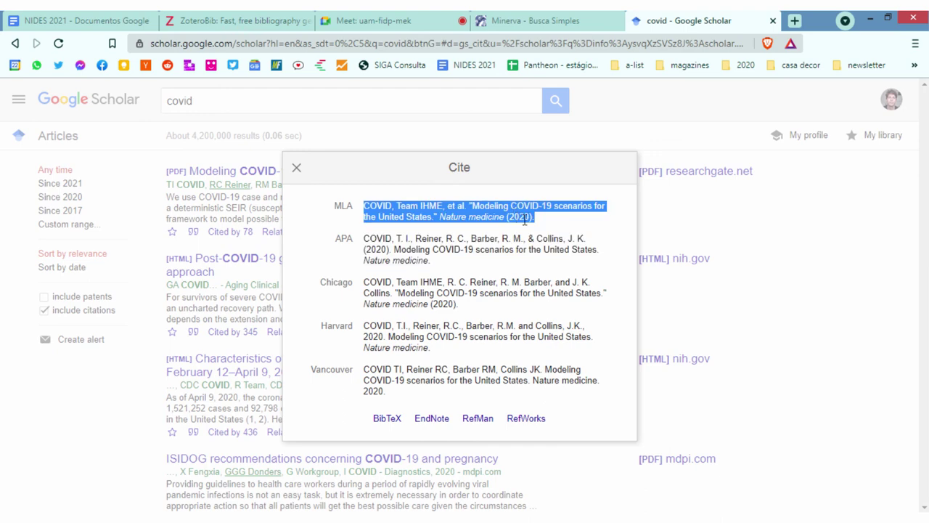
pyautogui.click(296, 168)
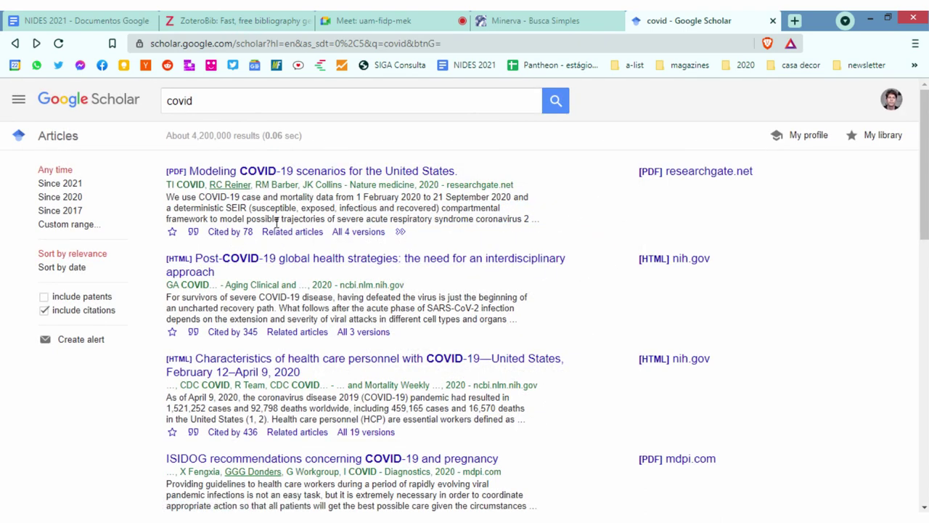
# Open the nih.gov article "Post-COVID-19 global health strategies" from the results, check ZoteroBib's accepted identifiers and locate the article's DOI
pyautogui.click(322, 262)
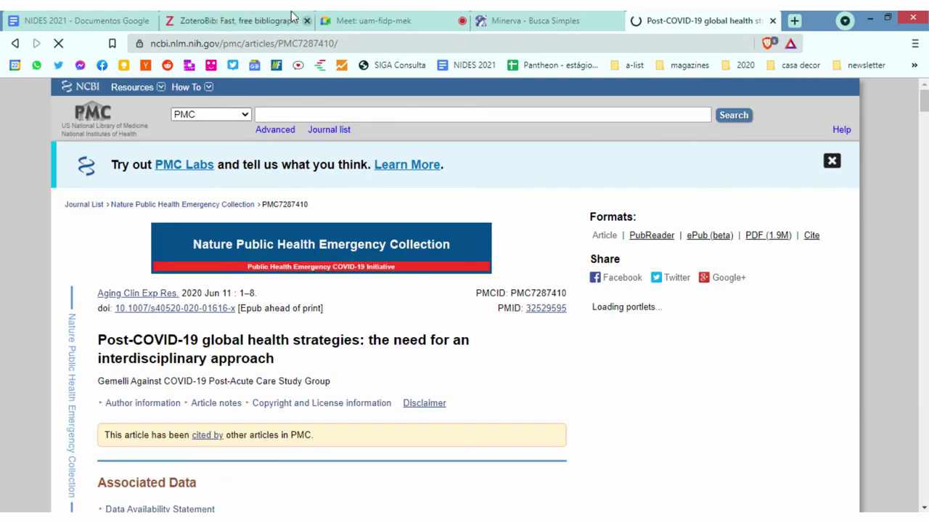
pyautogui.click(243, 20)
pyautogui.click(704, 20)
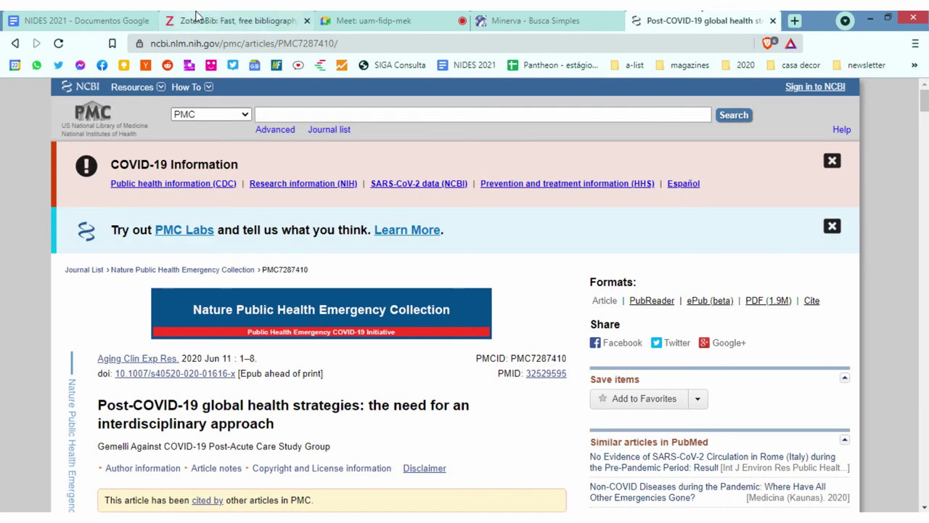
pyautogui.click(243, 20)
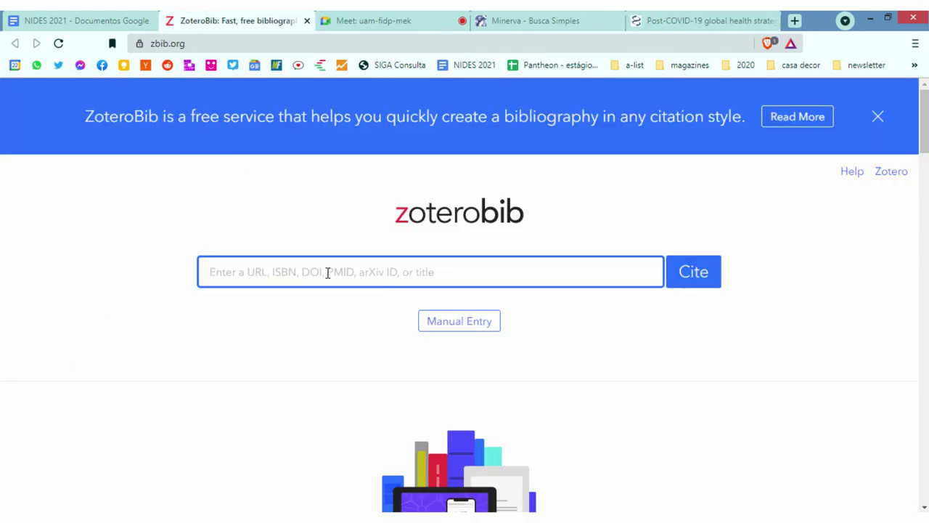
pyautogui.hotkey('ctrl', '5')
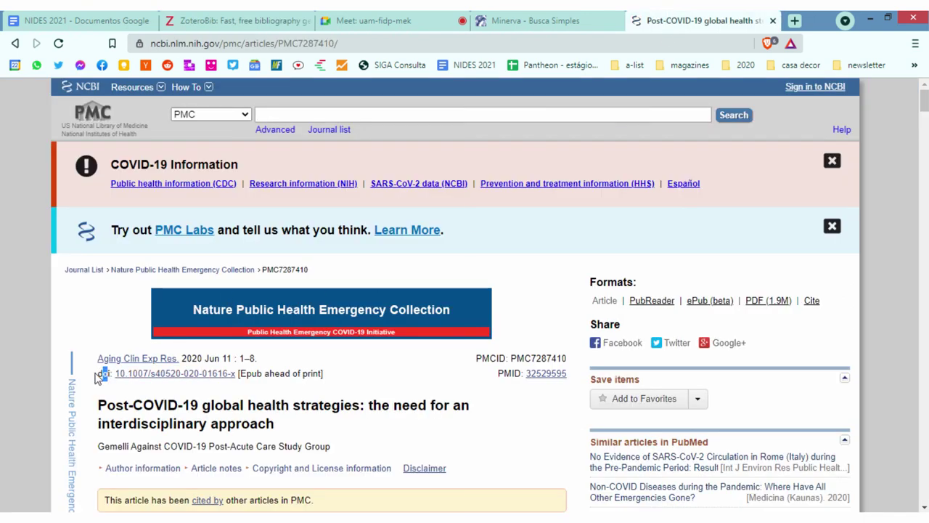
pyautogui.moveTo(96, 378); pyautogui.dragTo(109, 373)
pyautogui.click(344, 359)
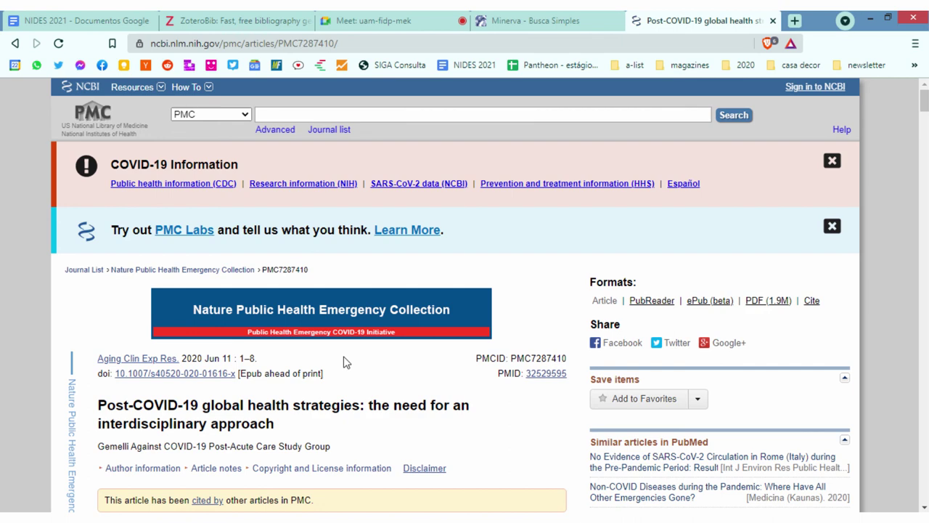
pyautogui.rightClick(182, 373)
pyautogui.click(225, 317)
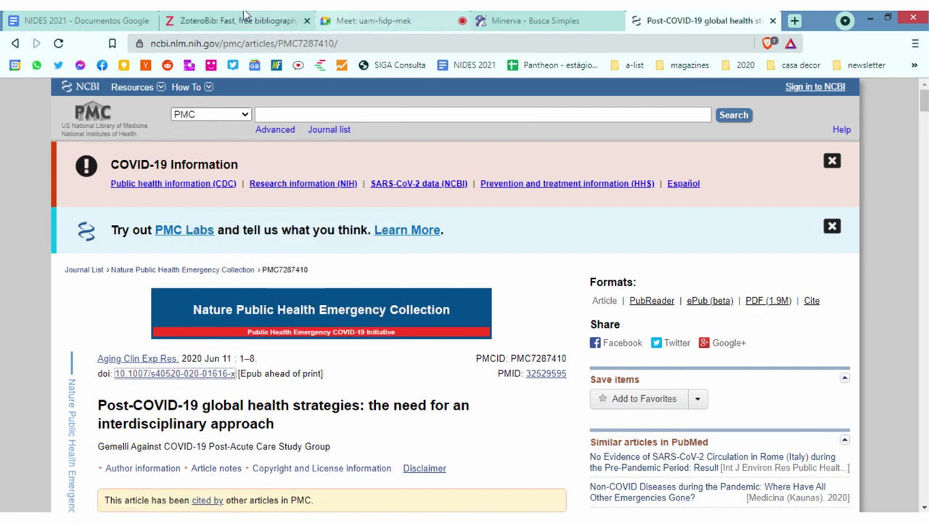
pyautogui.click(231, 20)
pyautogui.hotkey('ctrl', 'v')
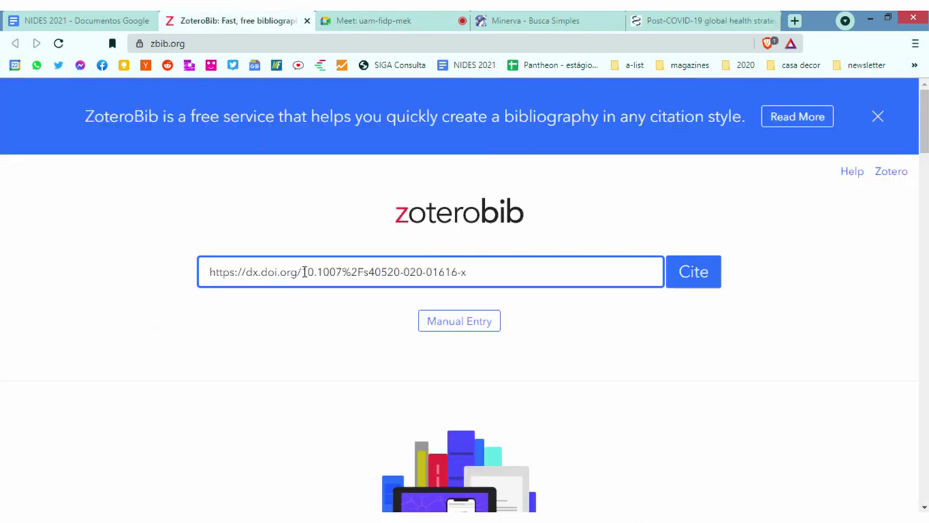
pyautogui.moveTo(303, 270); pyautogui.dragTo(183, 260)
pyautogui.press('BackSpace')
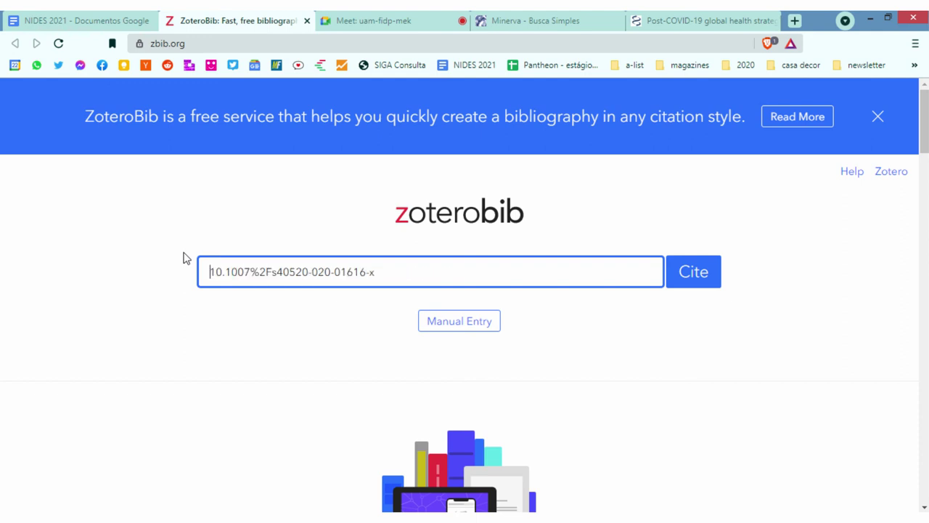
pyautogui.click(684, 283)
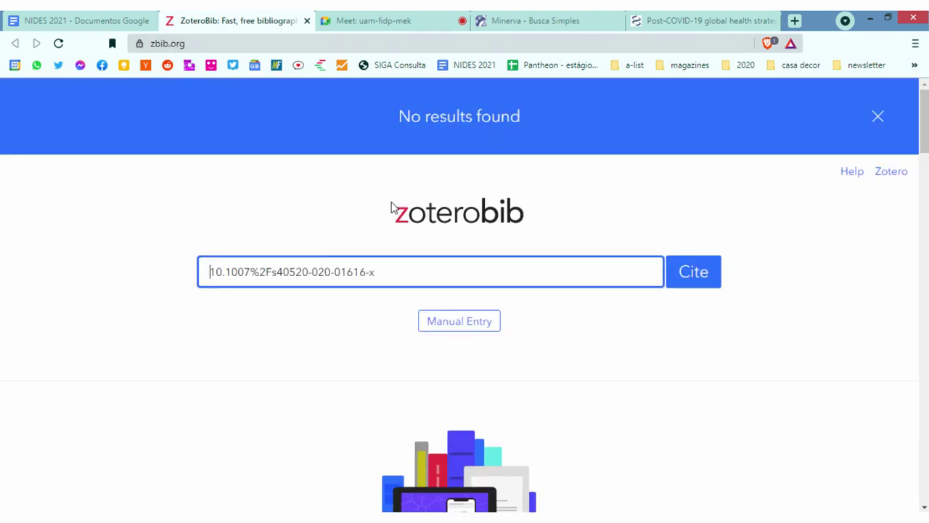
pyautogui.scroll(-10, 701, 285)
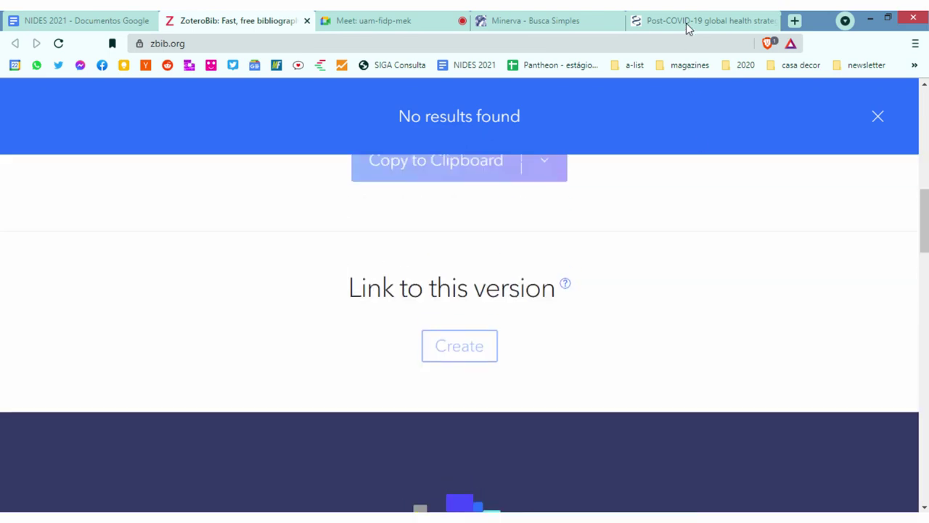
pyautogui.click(685, 23)
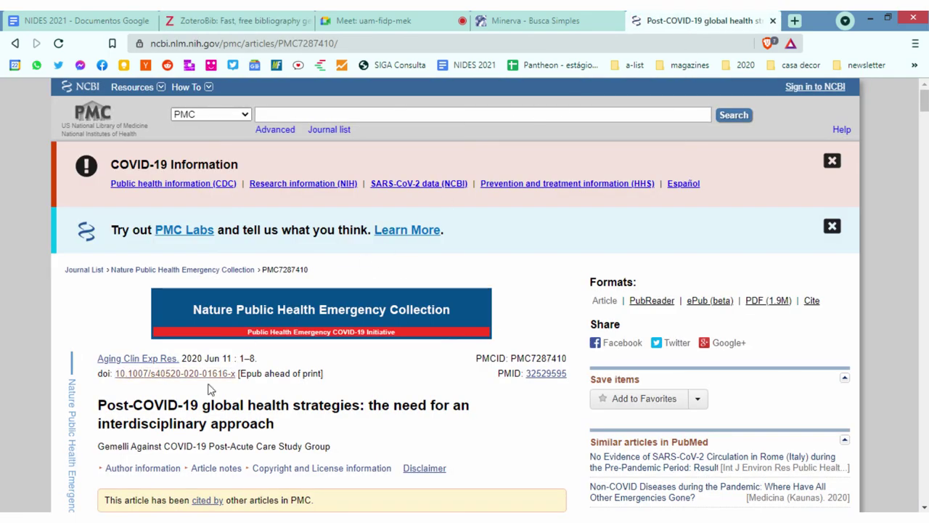
pyautogui.scroll(-1, 618, 298)
pyautogui.hotkey('ctrl', 'shift', 'Tab')
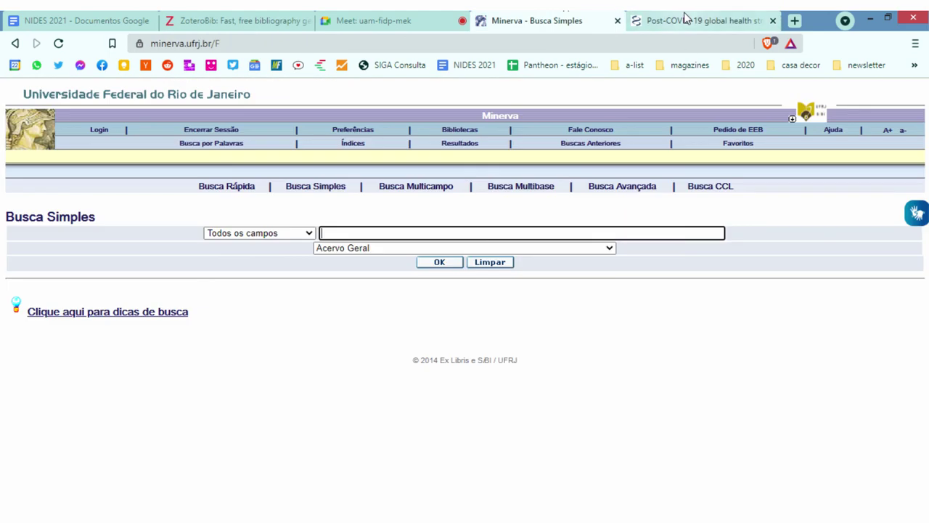
pyautogui.hotkey('ctrl', 'Tab')
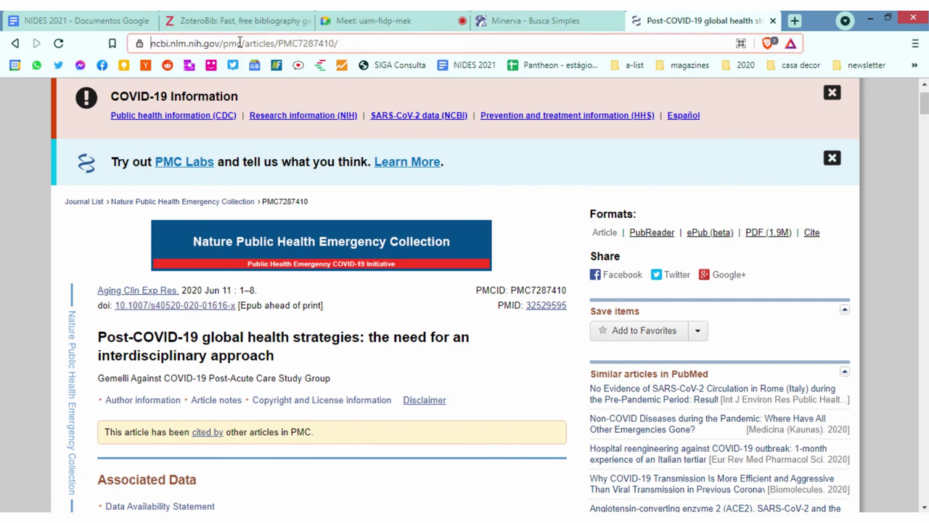
pyautogui.click(250, 16)
pyautogui.scroll(10, 453, 319)
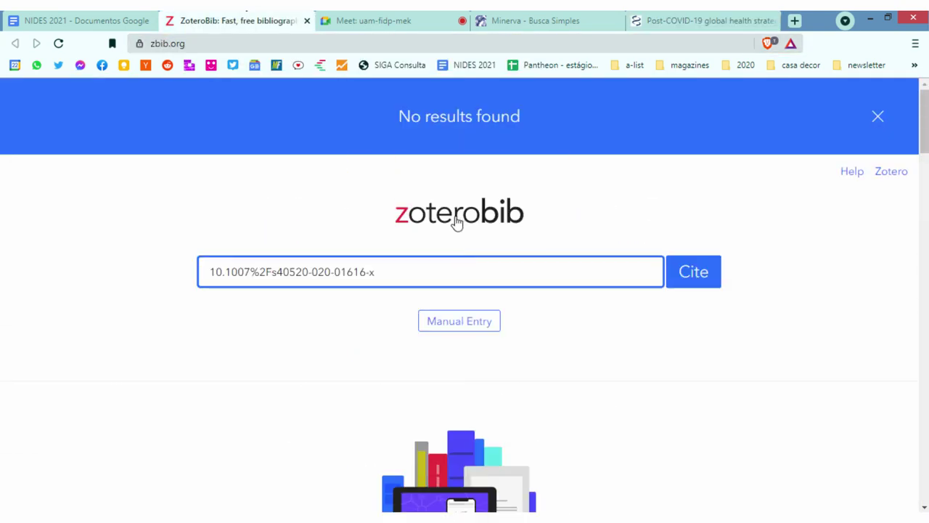
pyautogui.moveTo(404, 270); pyautogui.dragTo(137, 257)
pyautogui.hotkey('ctrl', 'v')
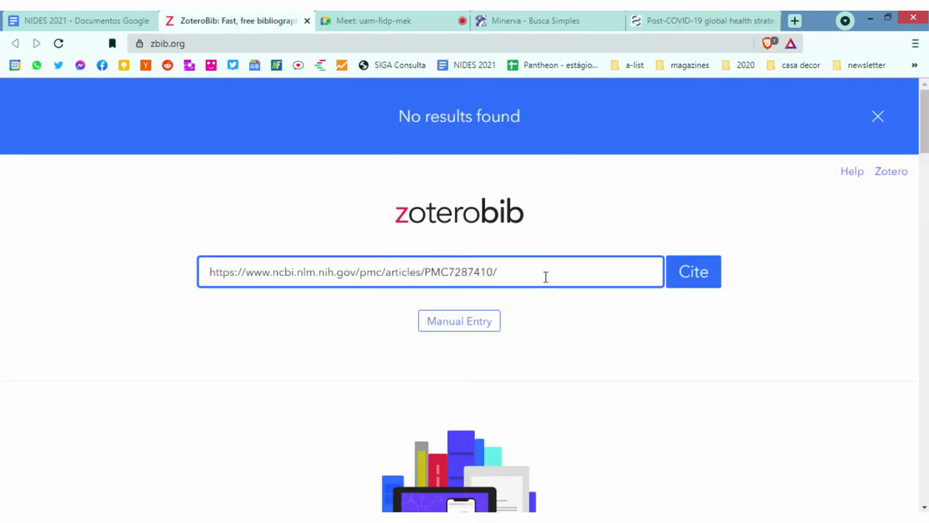
pyautogui.click(688, 283)
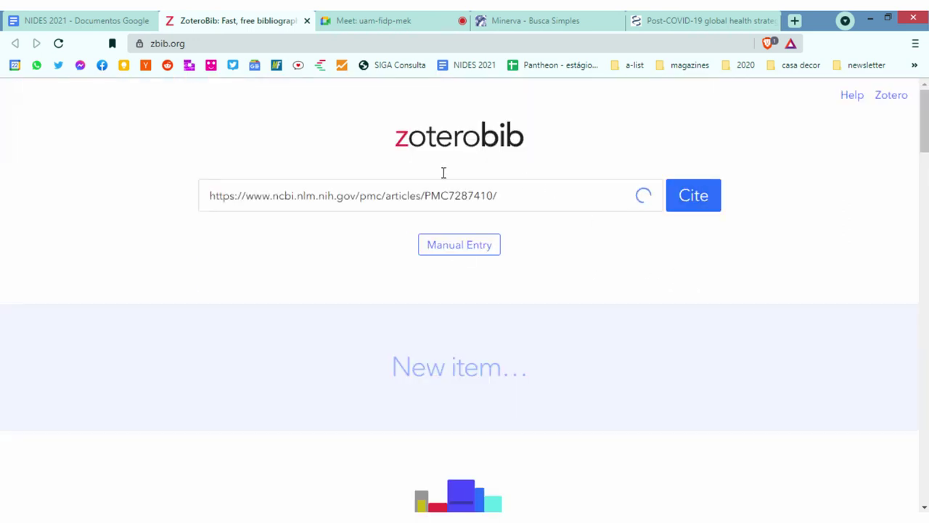